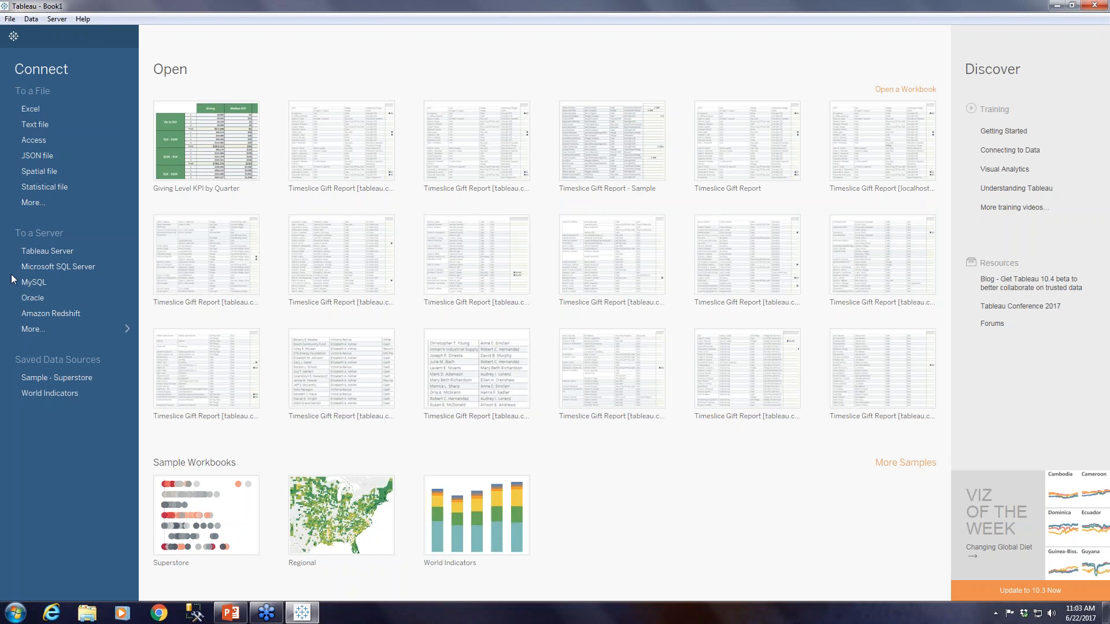
Open the Tableau Server connection and check the sign-in options for the connected server.
{"action": "left_click", "coordinate": [38, 256]}
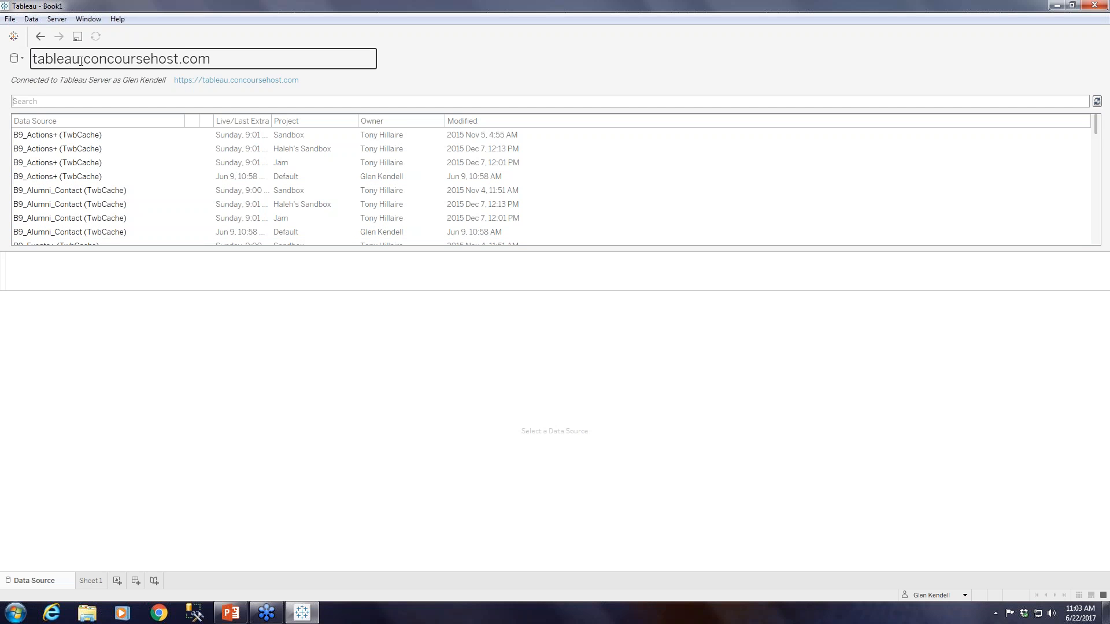
{"action": "left_click", "coordinate": [56, 20]}
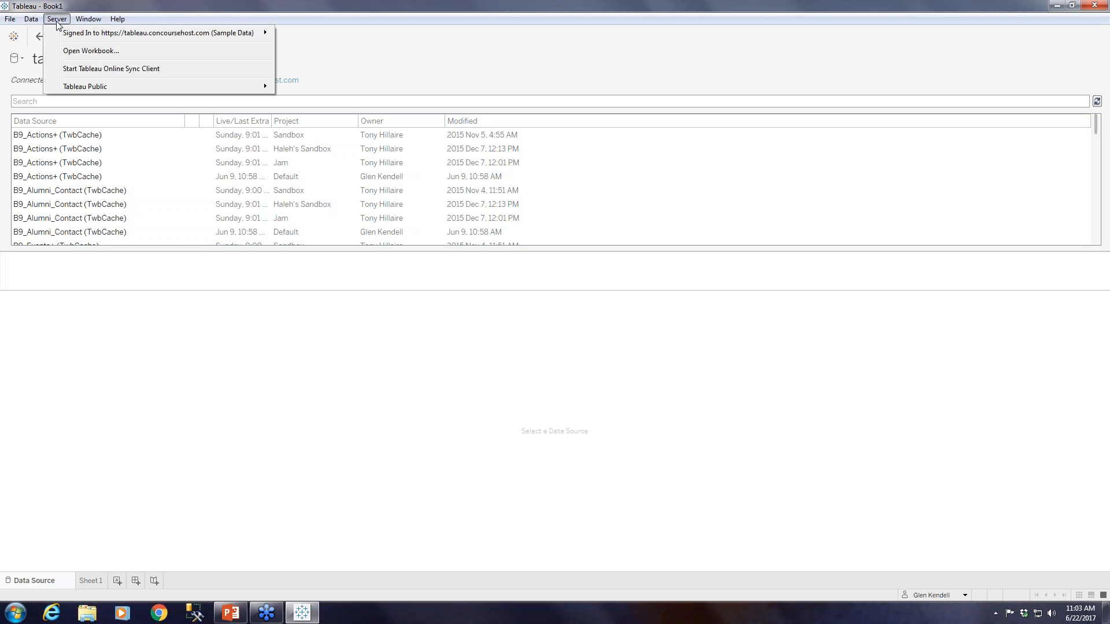
{"action": "mouse_move", "coordinate": [65, 35]}
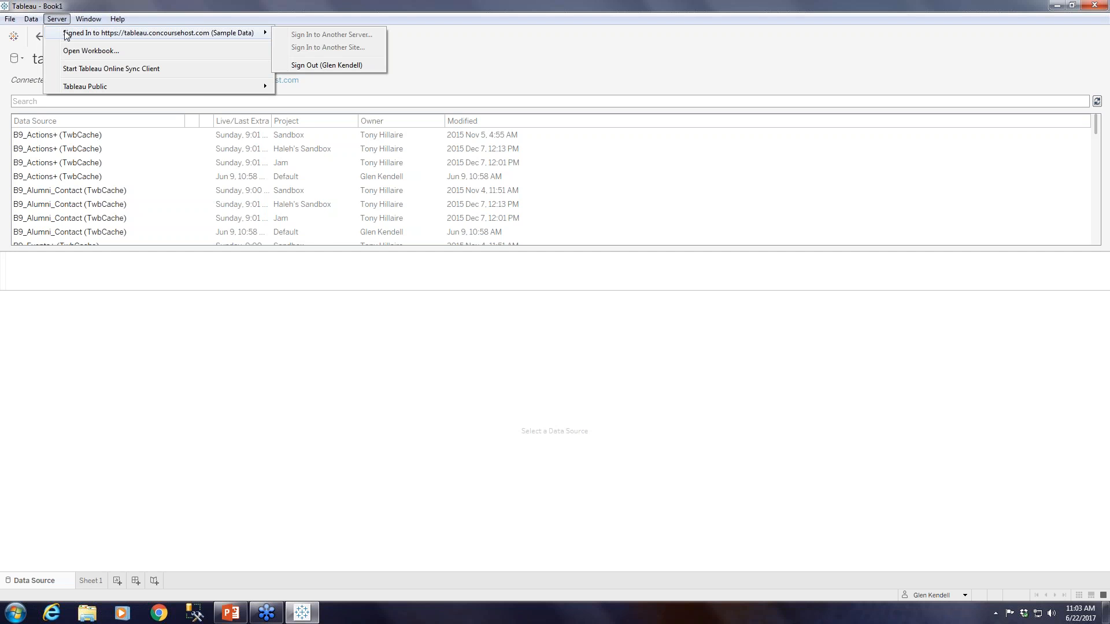
{"action": "left_click", "coordinate": [721, 157]}
Connect to the Gifts (TwbCache) data source and show Sheet 1 with a wider field list.
{"action": "scroll", "coordinate": [332, 176], "scroll_direction": "down", "scroll_amount": 7}
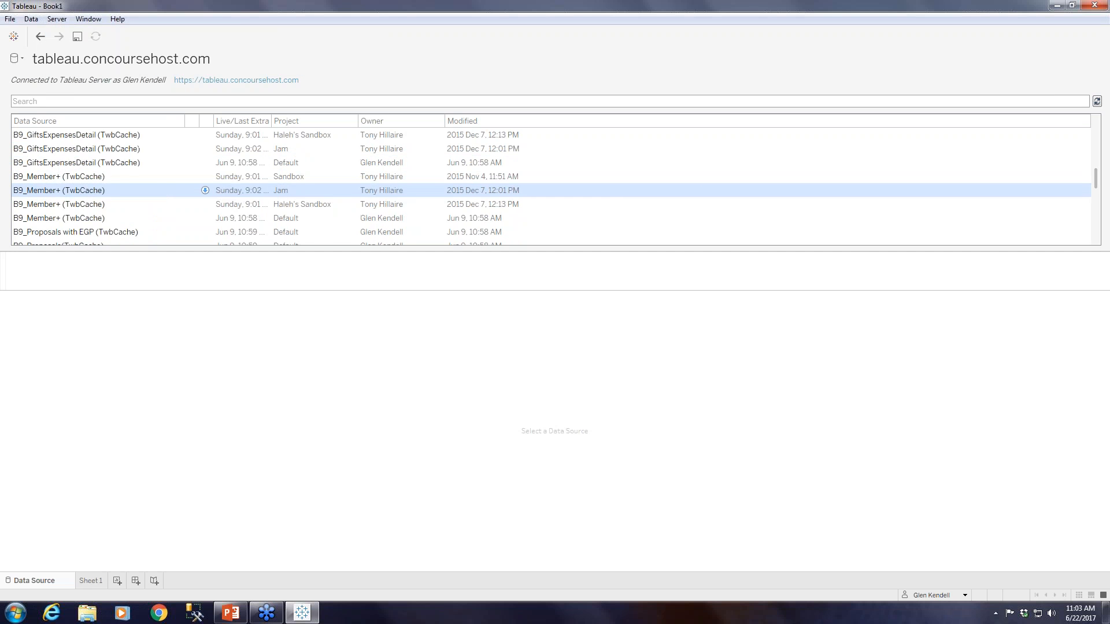
{"action": "scroll", "coordinate": [156, 208], "scroll_direction": "down", "scroll_amount": 3}
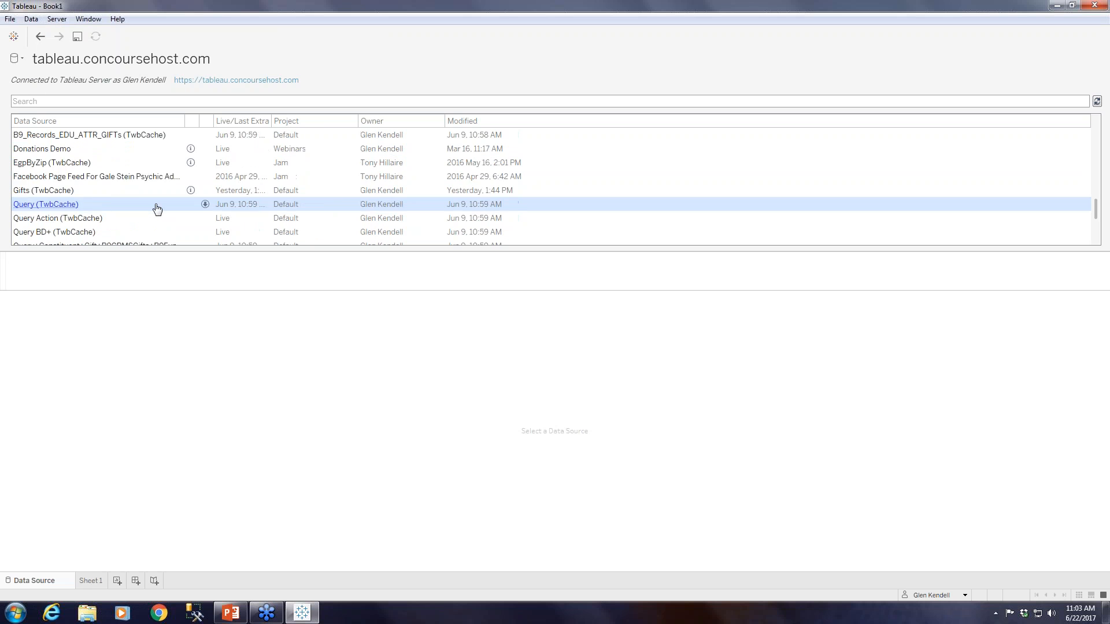
{"action": "left_click", "coordinate": [46, 190]}
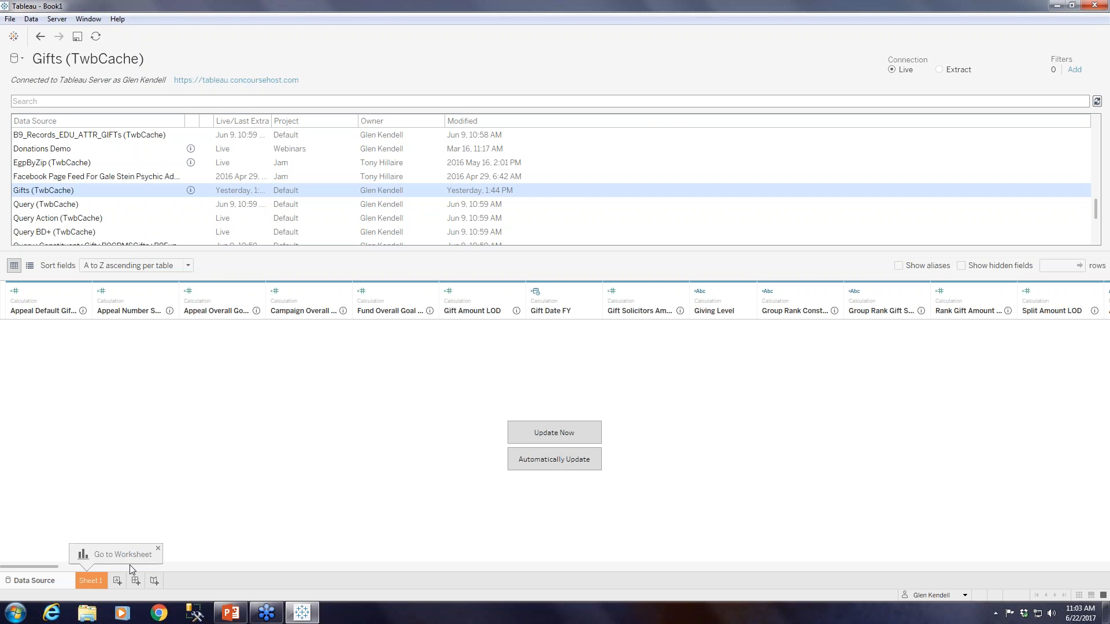
{"action": "left_click", "coordinate": [92, 585]}
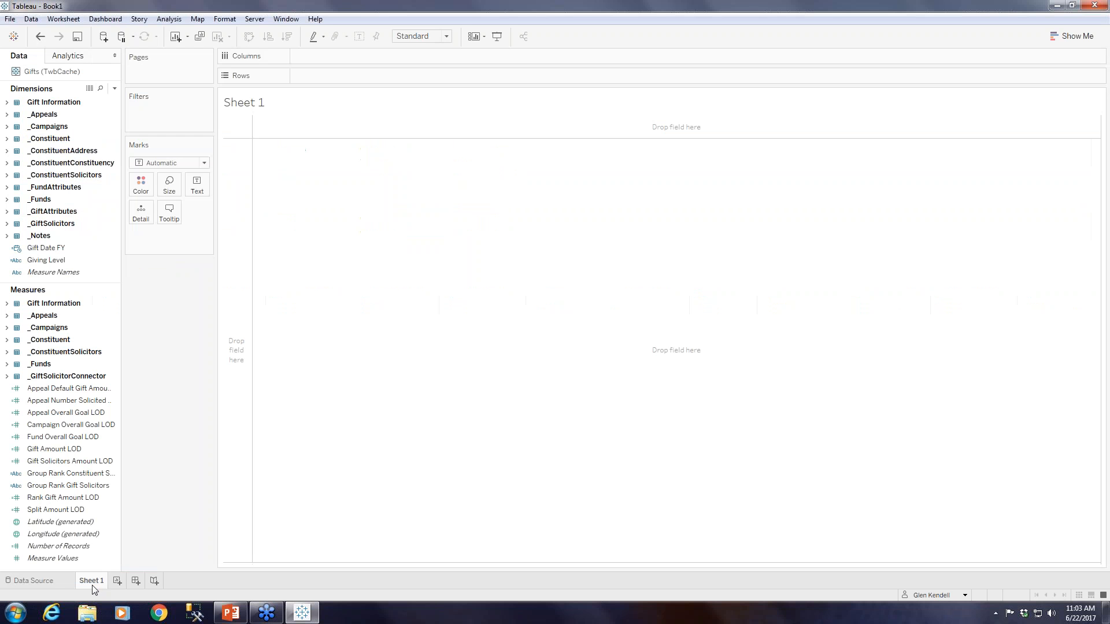
{"action": "left_click_drag", "start_coordinate": [122, 284], "coordinate": [156, 281]}
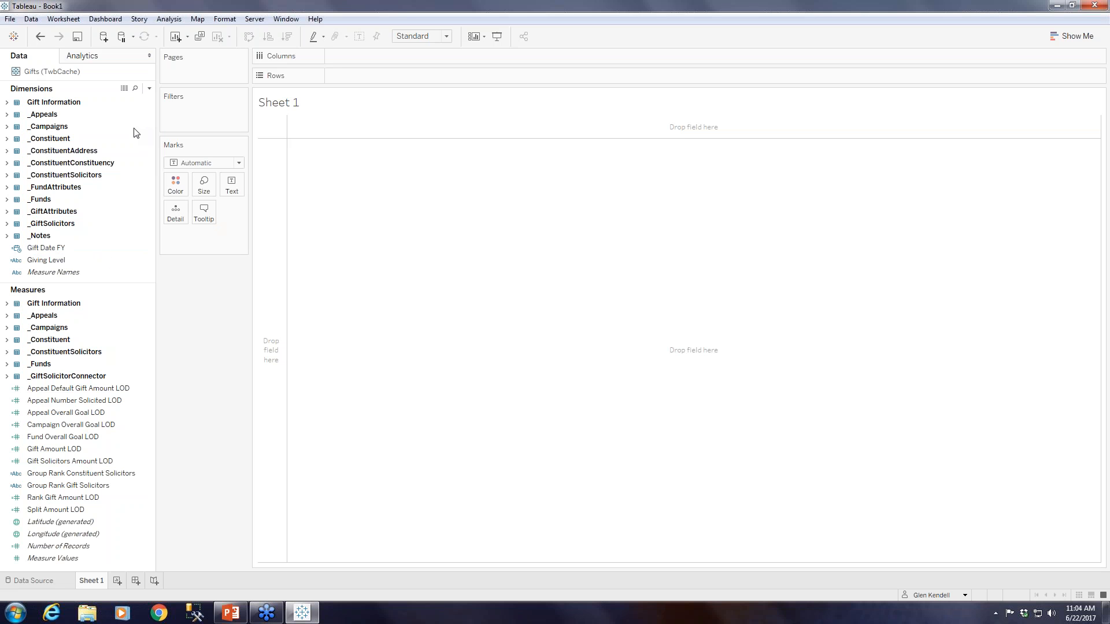
Examine the Giving Level formula in an editable copy of the field, and undo the creation of that copy.
{"action": "left_click", "coordinate": [42, 260]}
{"action": "left_click", "coordinate": [55, 260]}
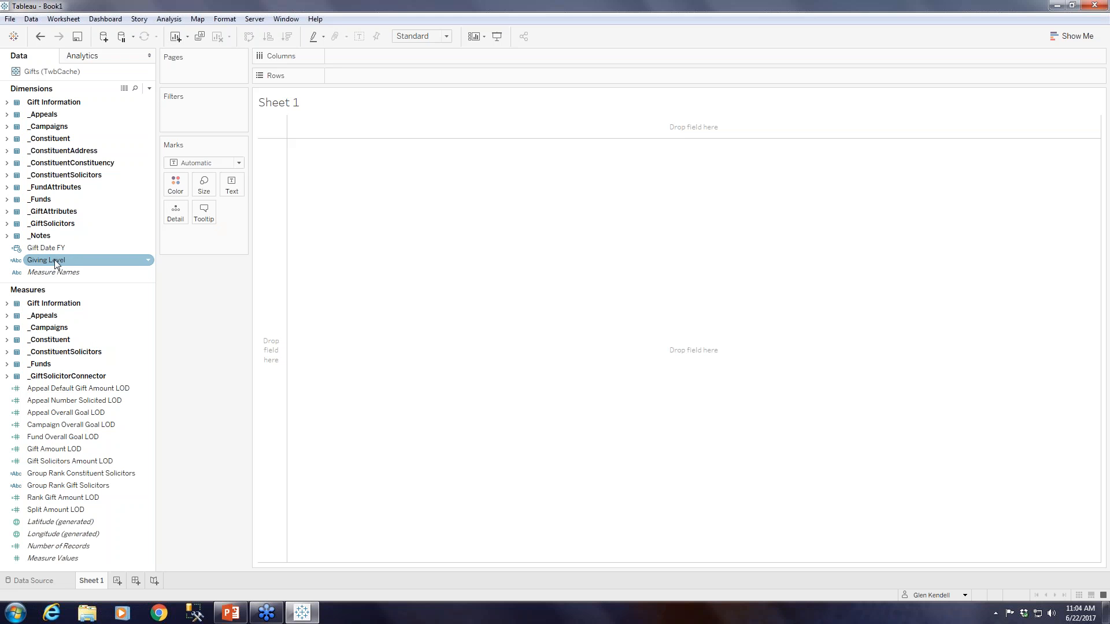
{"action": "left_click", "coordinate": [147, 259]}
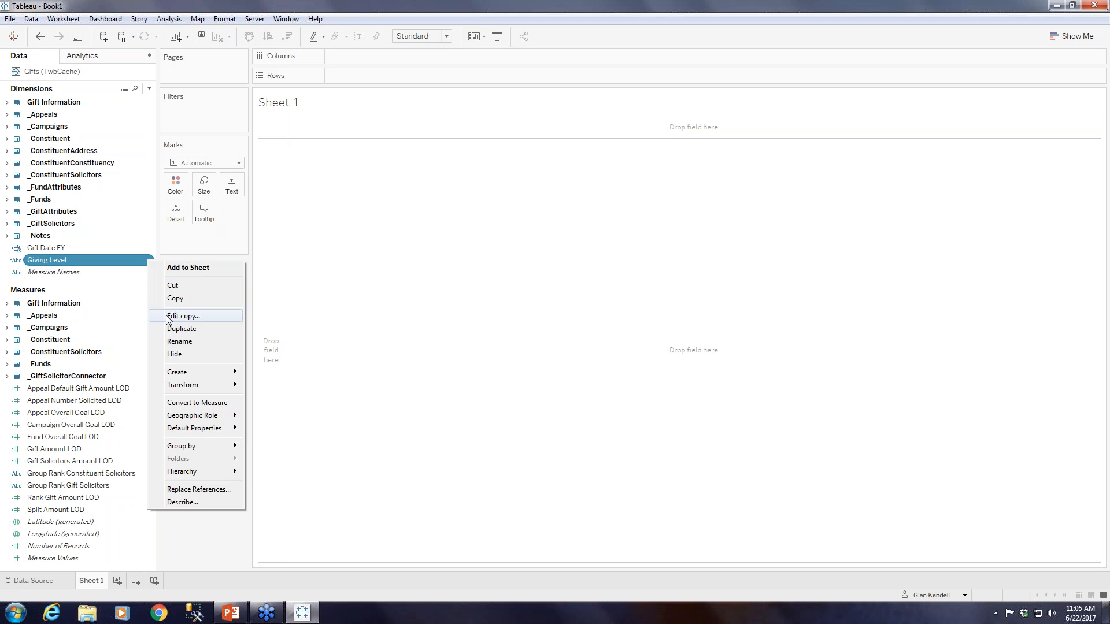
{"action": "left_click", "coordinate": [183, 316]}
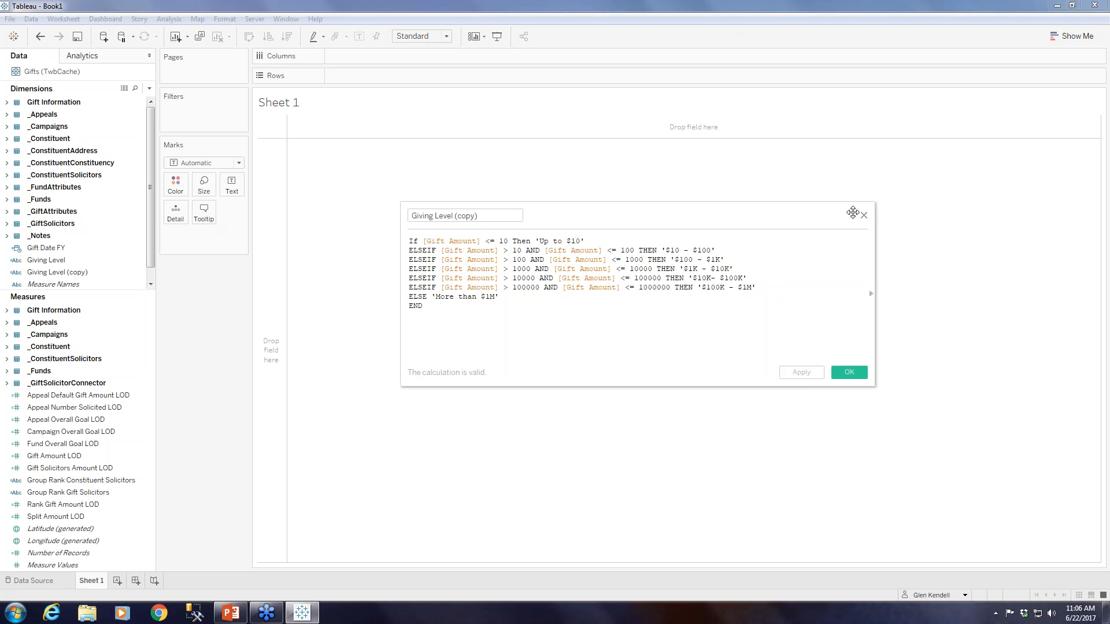
{"action": "left_click", "coordinate": [863, 217]}
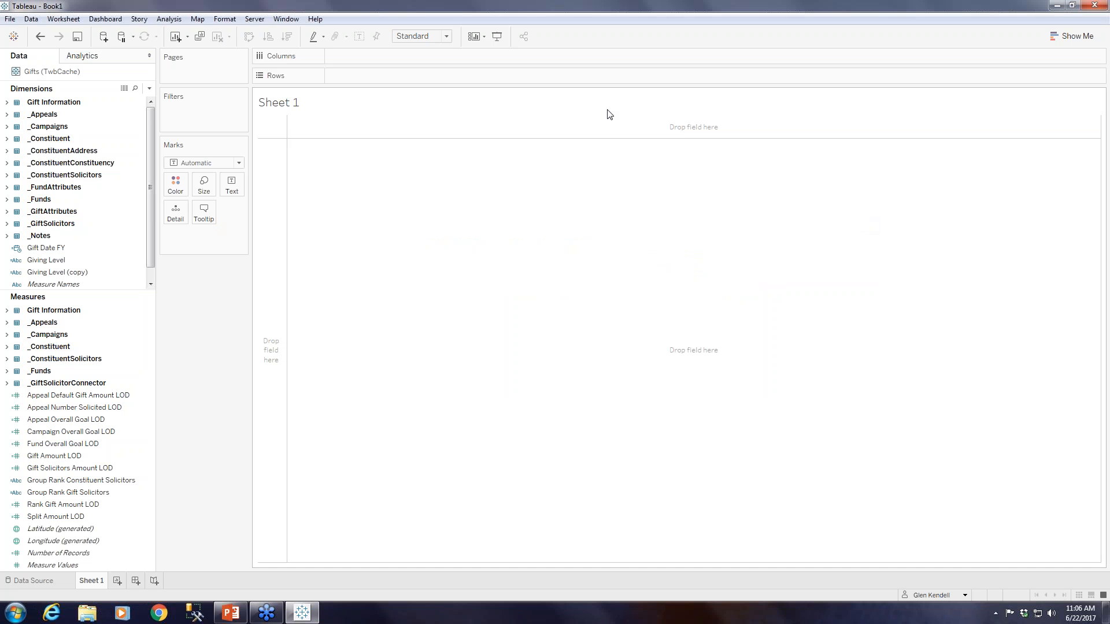
{"action": "left_click", "coordinate": [38, 37]}
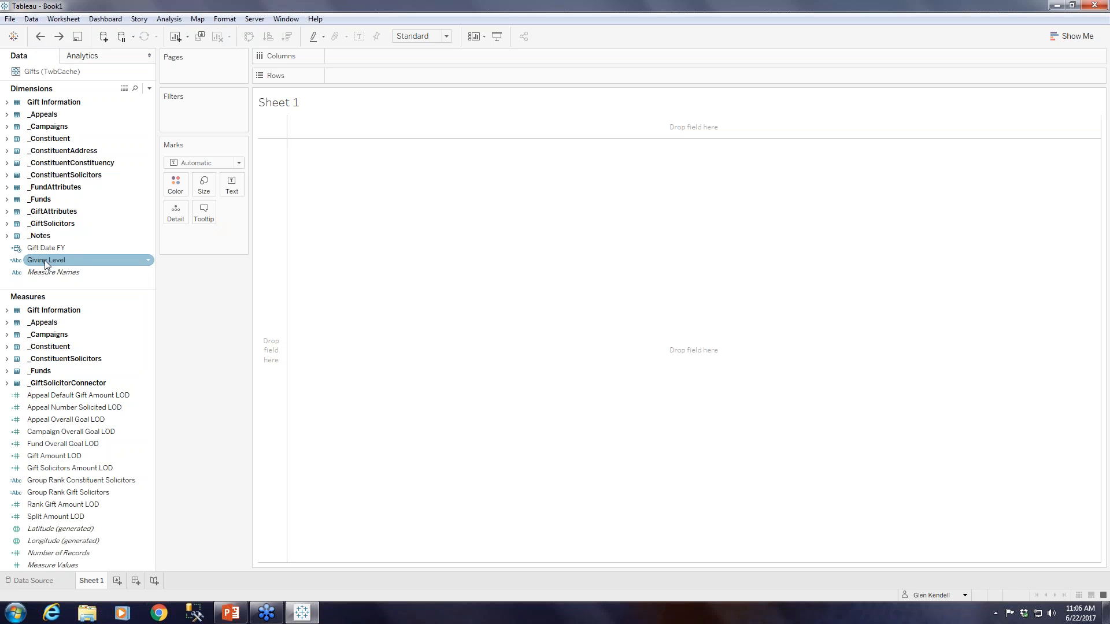
Place the Giving Level dimension on the rows of Sheet 1.
{"action": "mouse_move", "coordinate": [46, 263]}
{"action": "left_mouse_down"}
{"action": "mouse_move", "coordinate": [208, 214]}
{"action": "mouse_move", "coordinate": [353, 73]}
{"action": "left_mouse_up"}
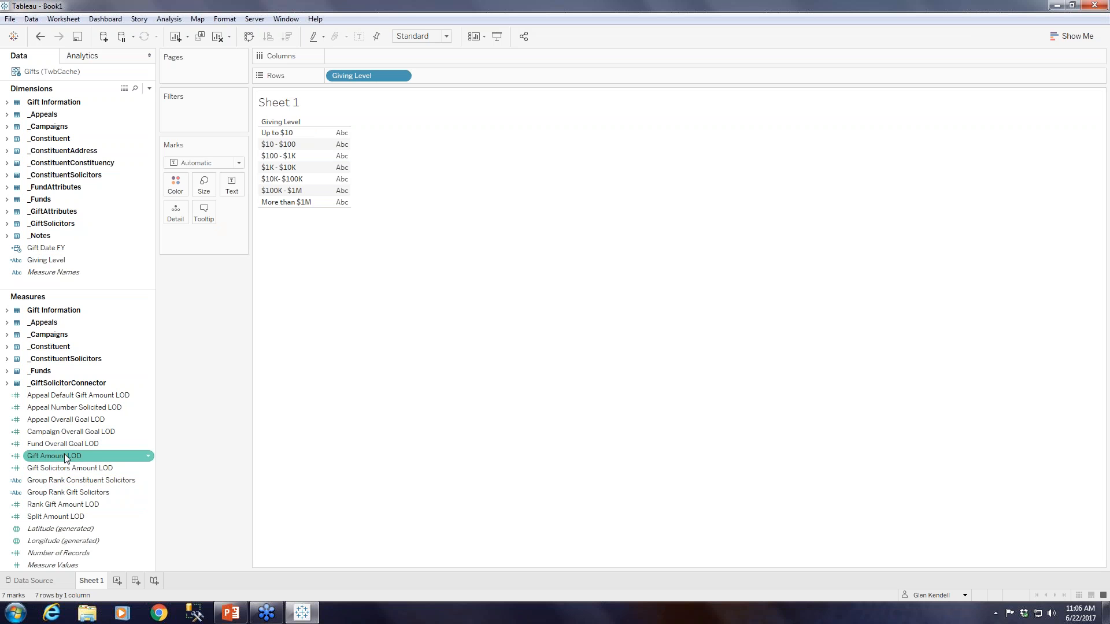
Examine the Gift Amount LOD formula in an editable copy of the measure, and undo the creation of that copy.
{"action": "left_click", "coordinate": [144, 456]}
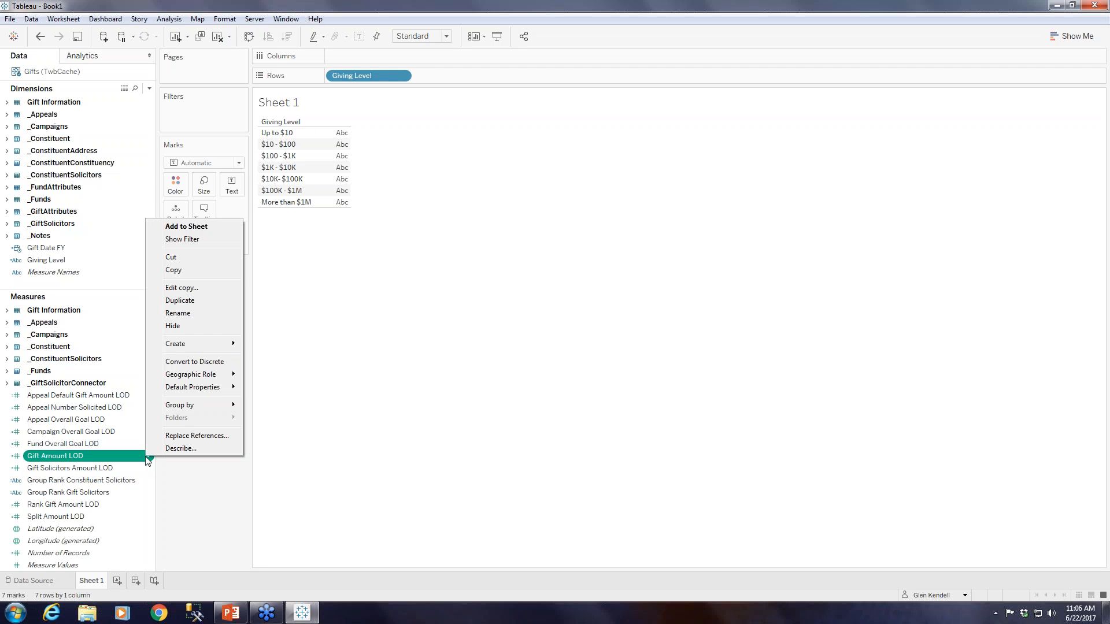
{"action": "left_click", "coordinate": [184, 289]}
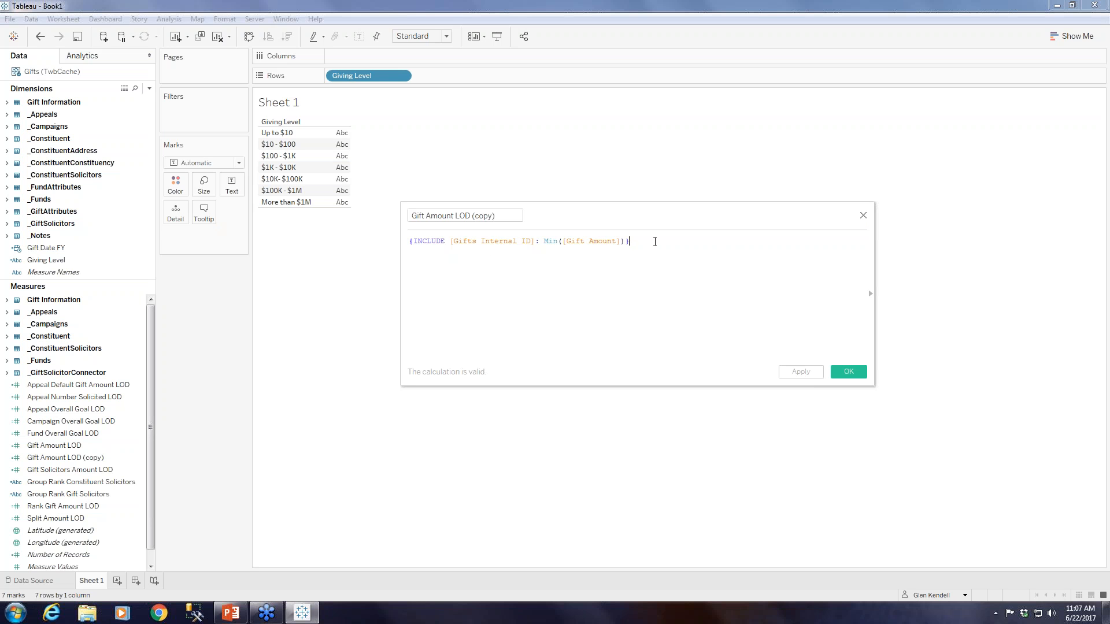
{"action": "left_click", "coordinate": [863, 216]}
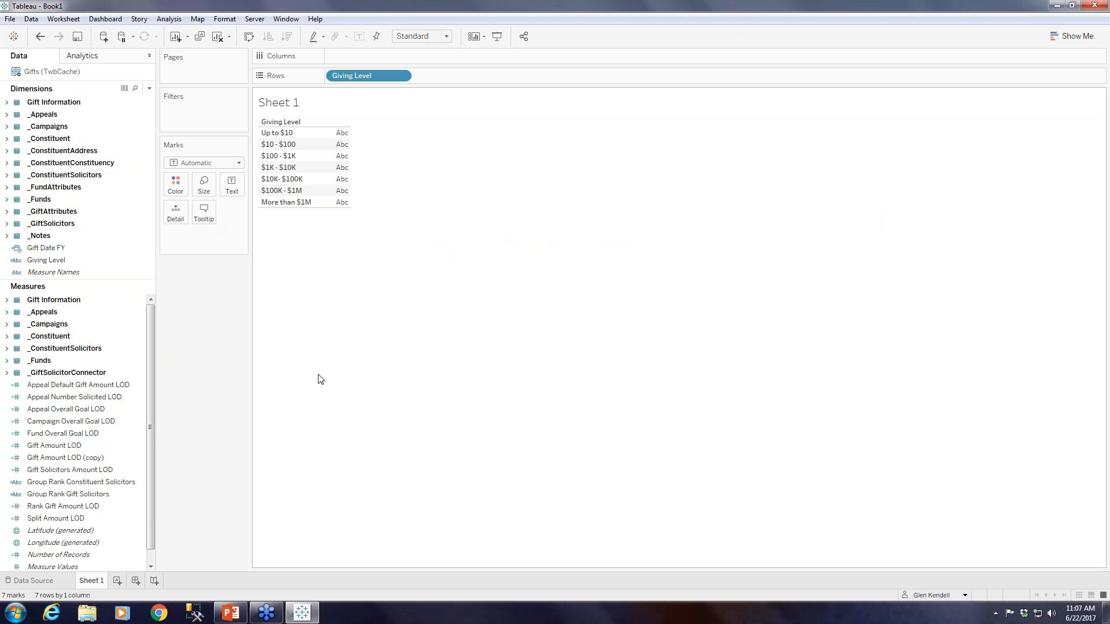
{"action": "left_click", "coordinate": [40, 36]}
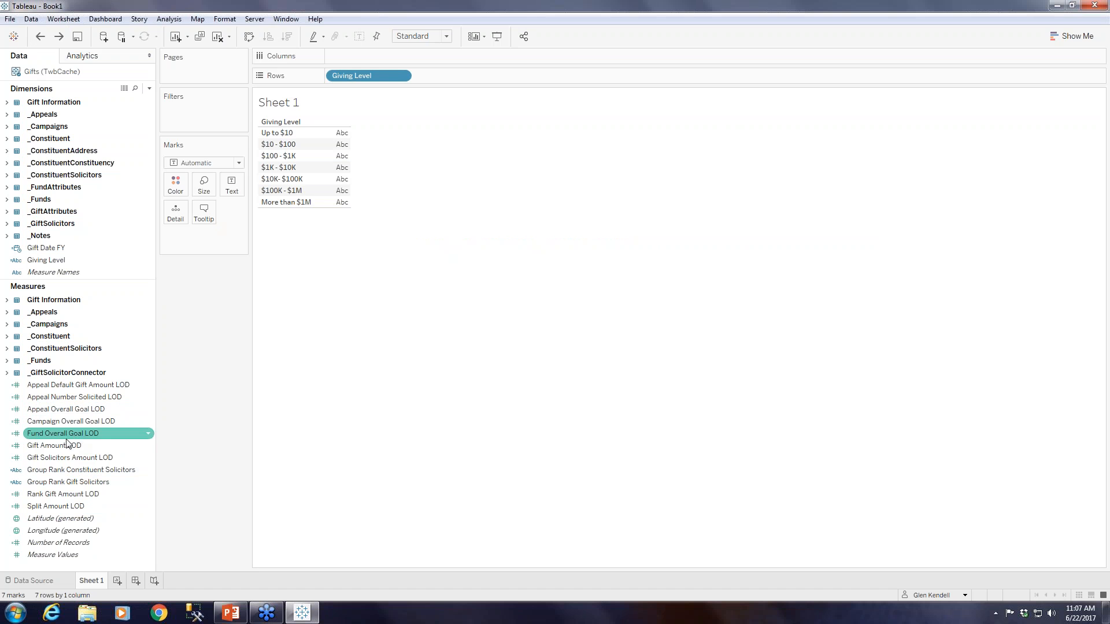
Show the Gift Amount LOD measure as the table values for each giving level.
{"action": "left_click_drag", "start_coordinate": [67, 448], "coordinate": [340, 191]}
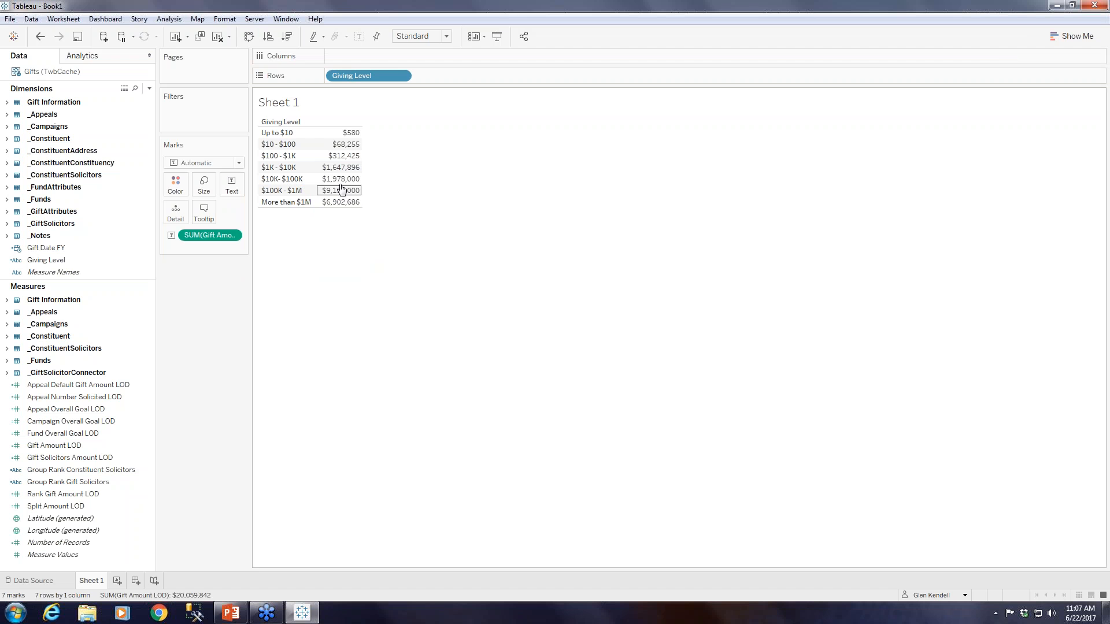
Set the default worksheet font size to 14 and close the formatting options.
{"action": "mouse_move", "coordinate": [348, 132]}
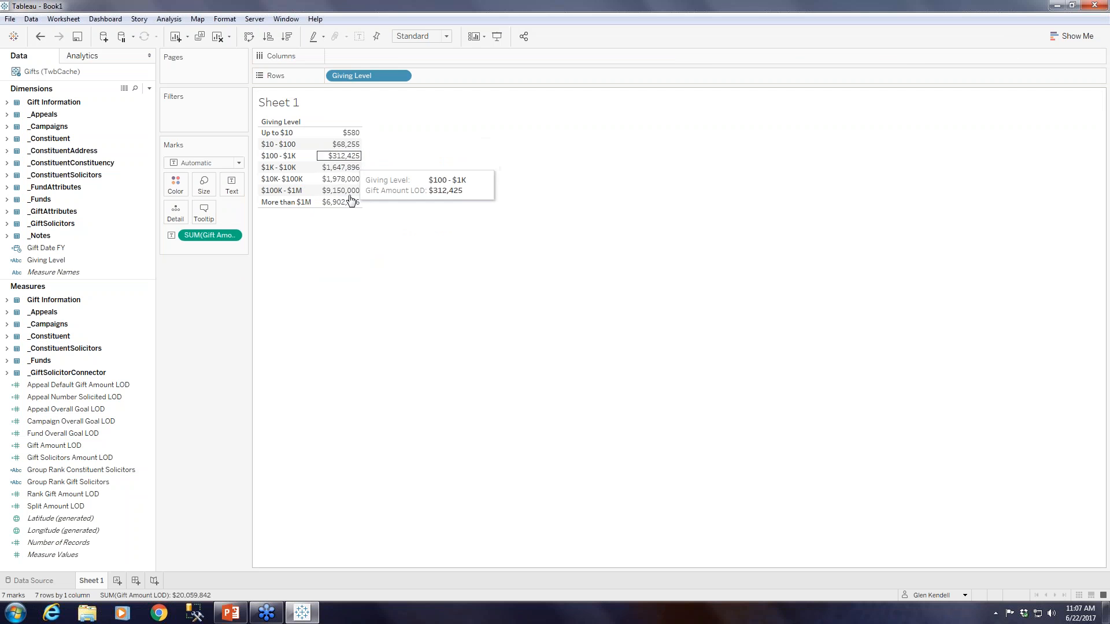
{"action": "right_click", "coordinate": [346, 157]}
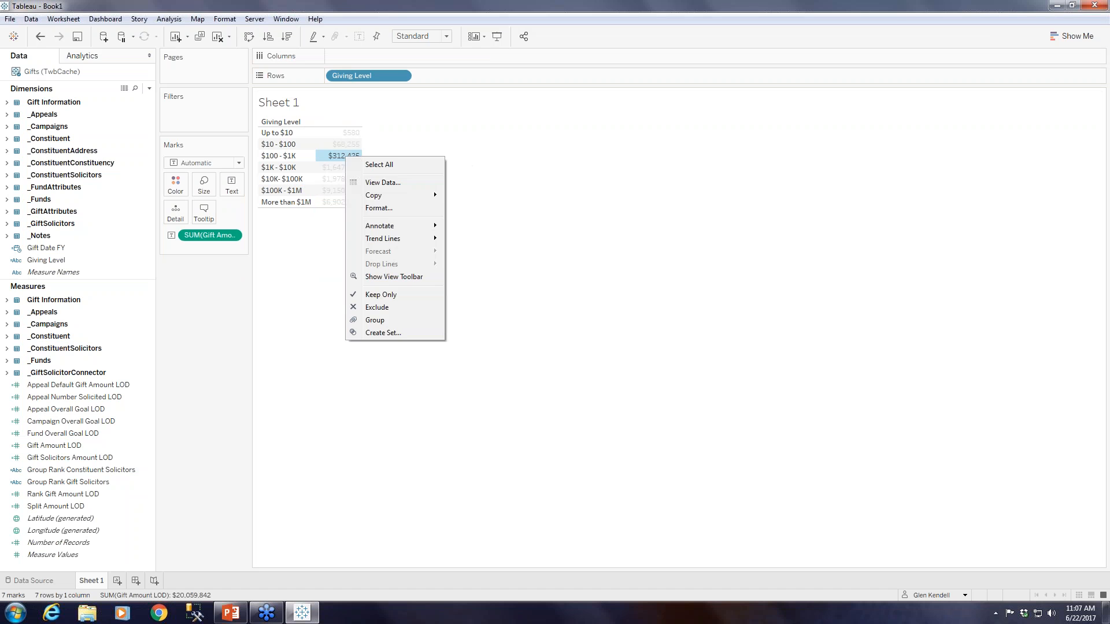
{"action": "left_click", "coordinate": [382, 208]}
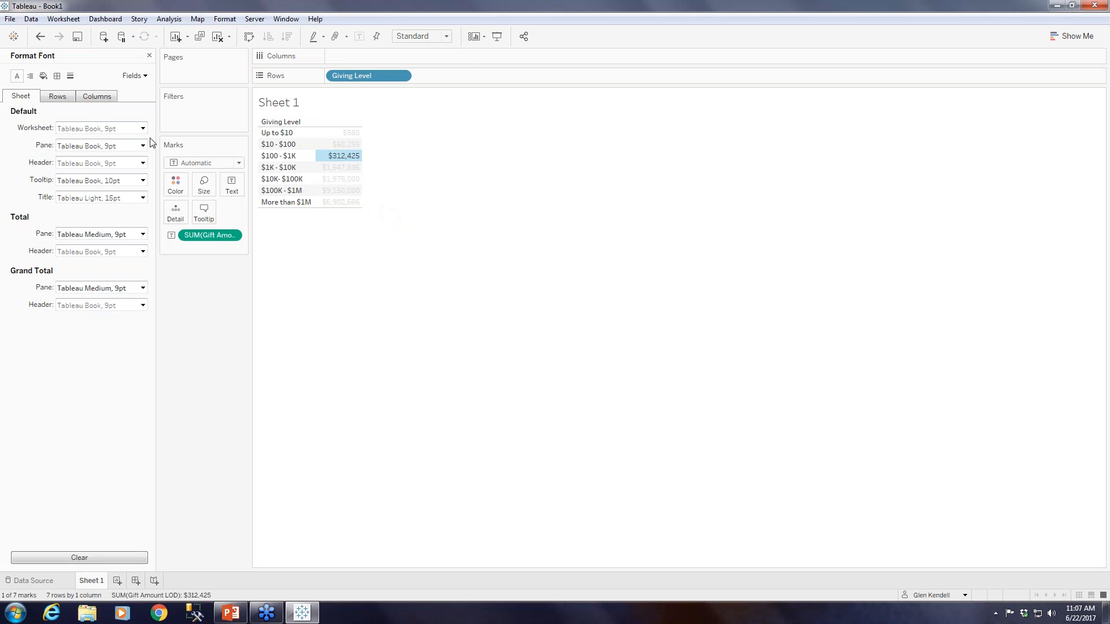
{"action": "left_click", "coordinate": [143, 128]}
{"action": "left_click", "coordinate": [85, 161]}
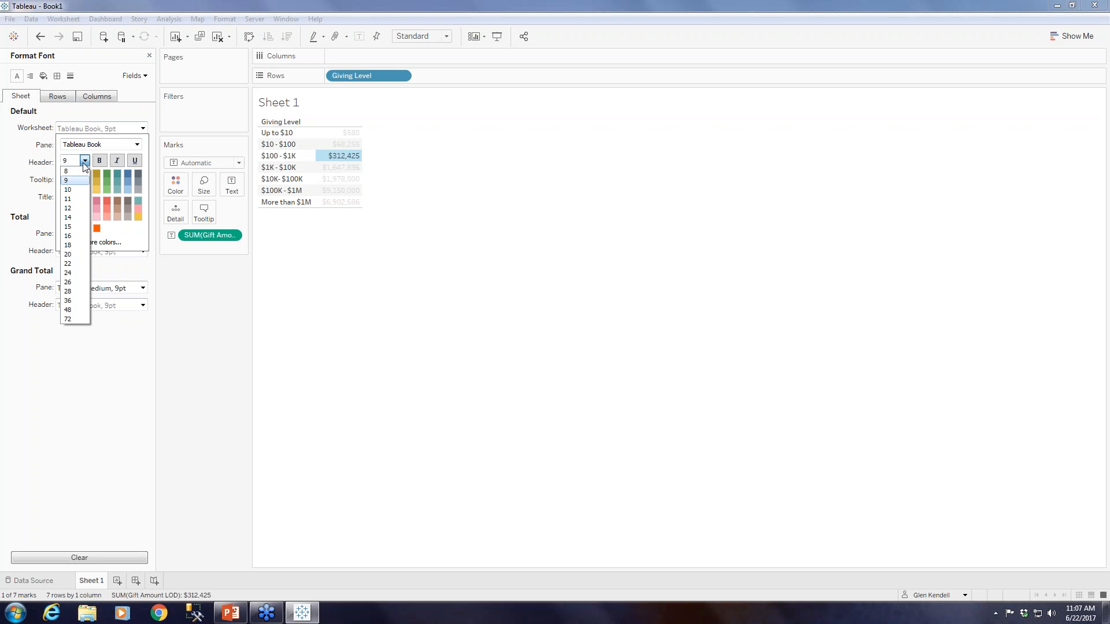
{"action": "left_click", "coordinate": [72, 217]}
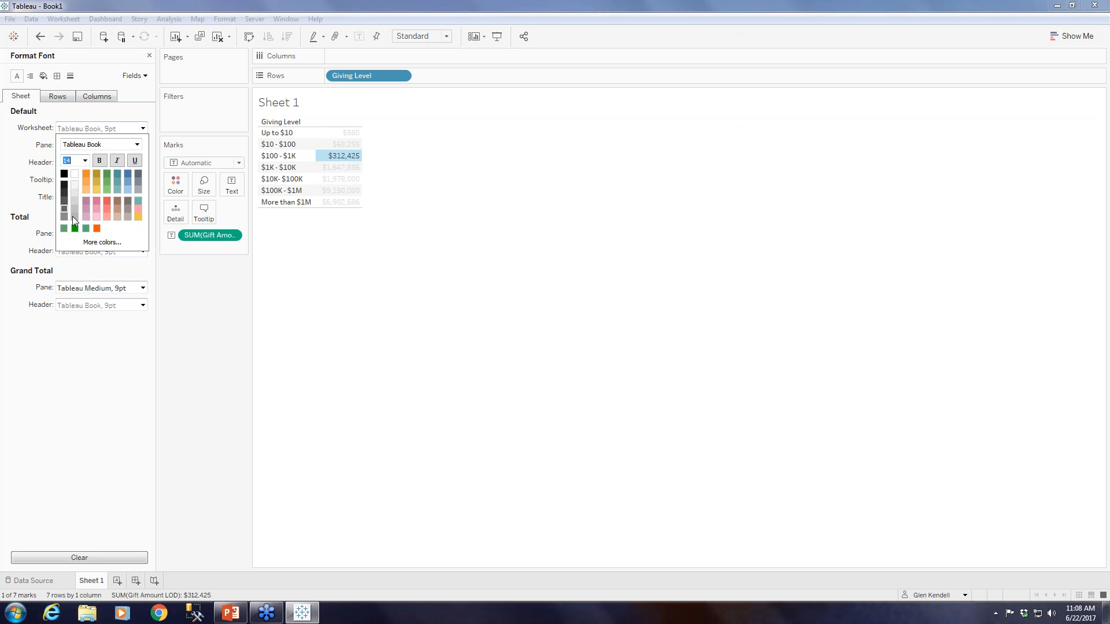
{"action": "left_click", "coordinate": [576, 350]}
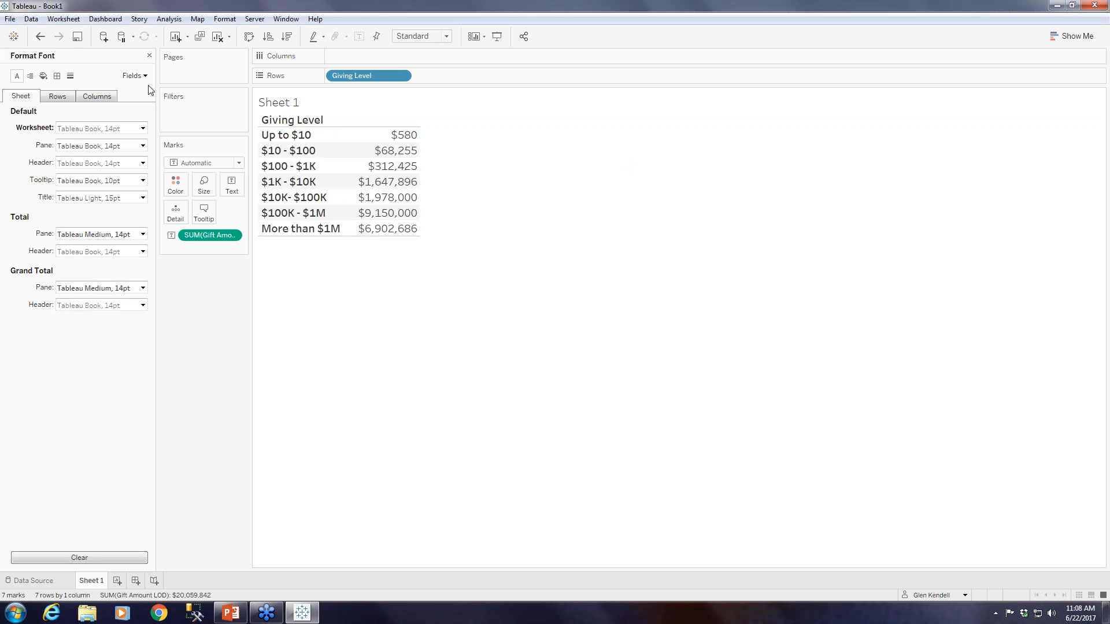
{"action": "left_click", "coordinate": [149, 56]}
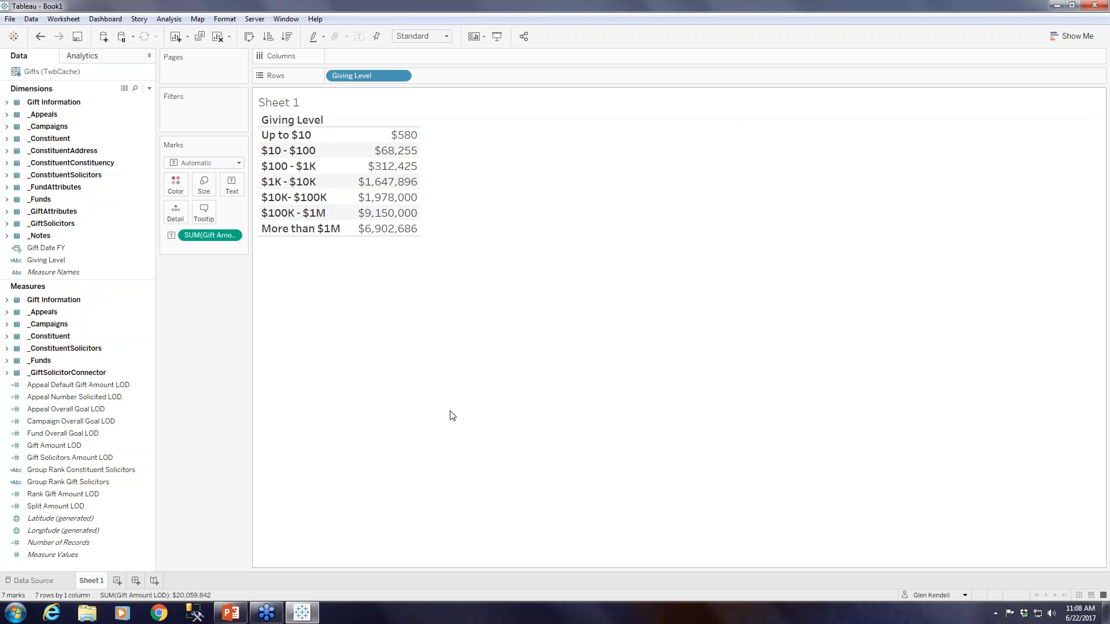
Break the giving levels down by quarter of Gift Date FY on the rows, without the year level.
{"action": "left_click", "coordinate": [51, 248]}
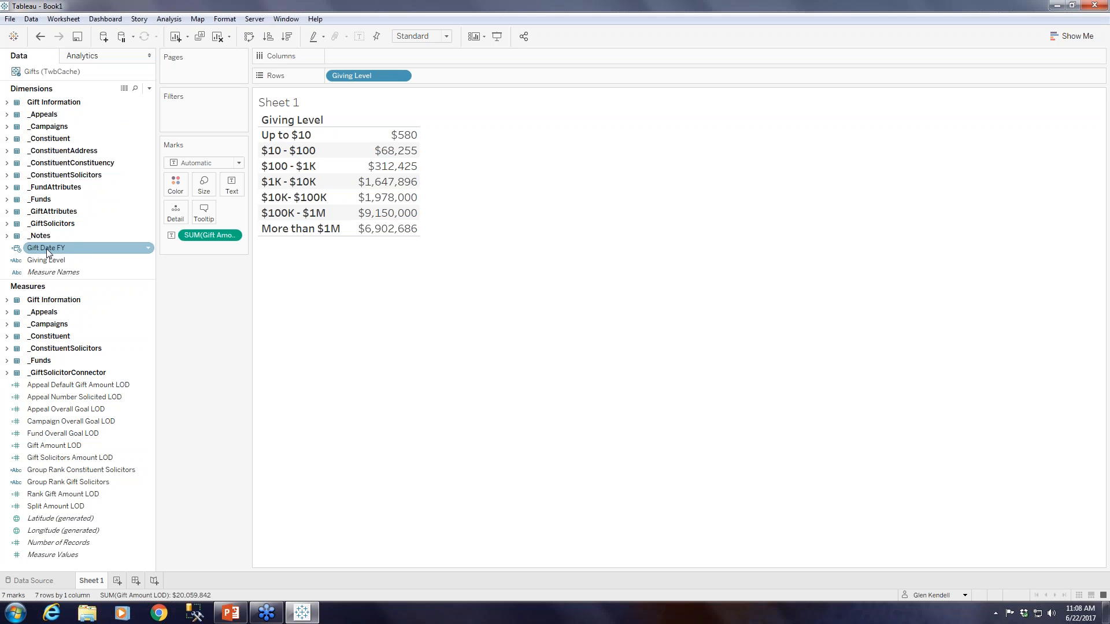
{"action": "left_click_drag", "start_coordinate": [49, 249], "coordinate": [474, 77]}
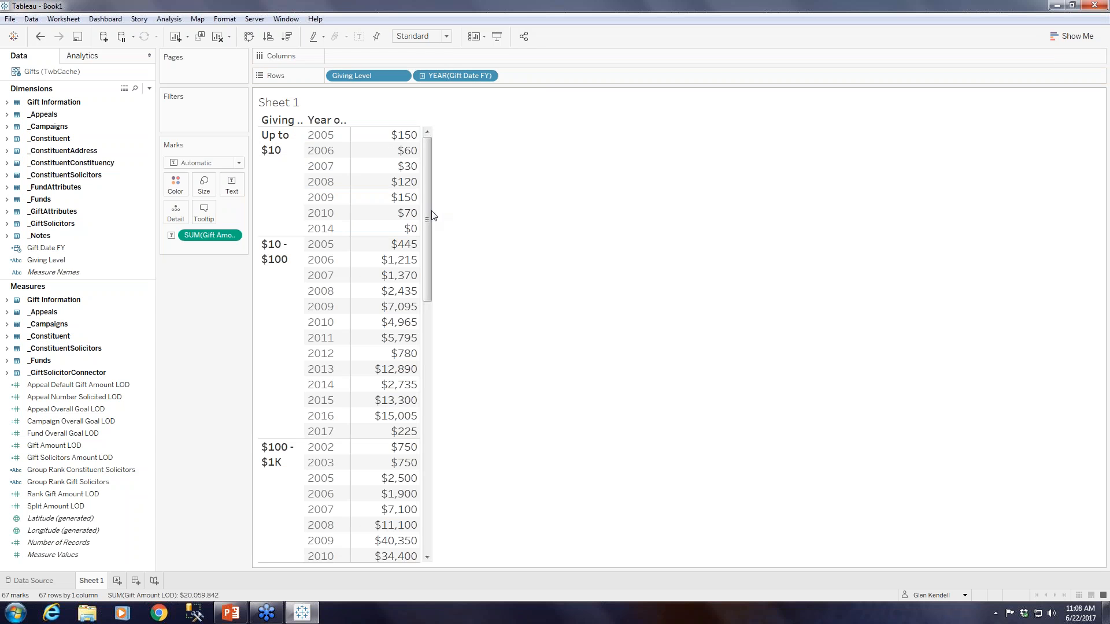
{"action": "left_click", "coordinate": [422, 76]}
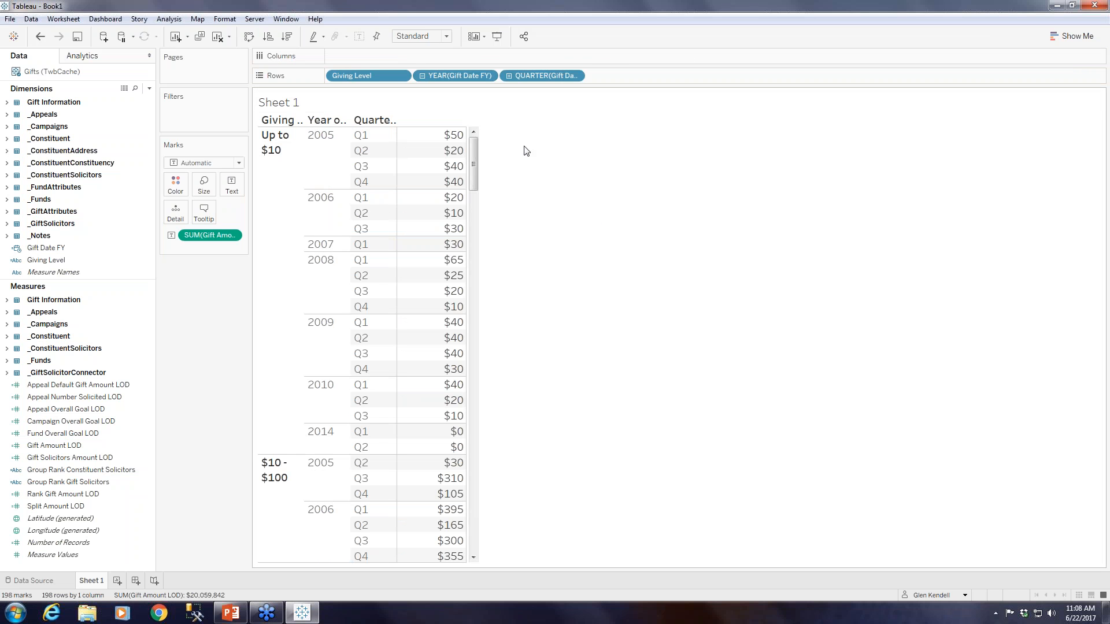
{"action": "left_click", "coordinate": [487, 75]}
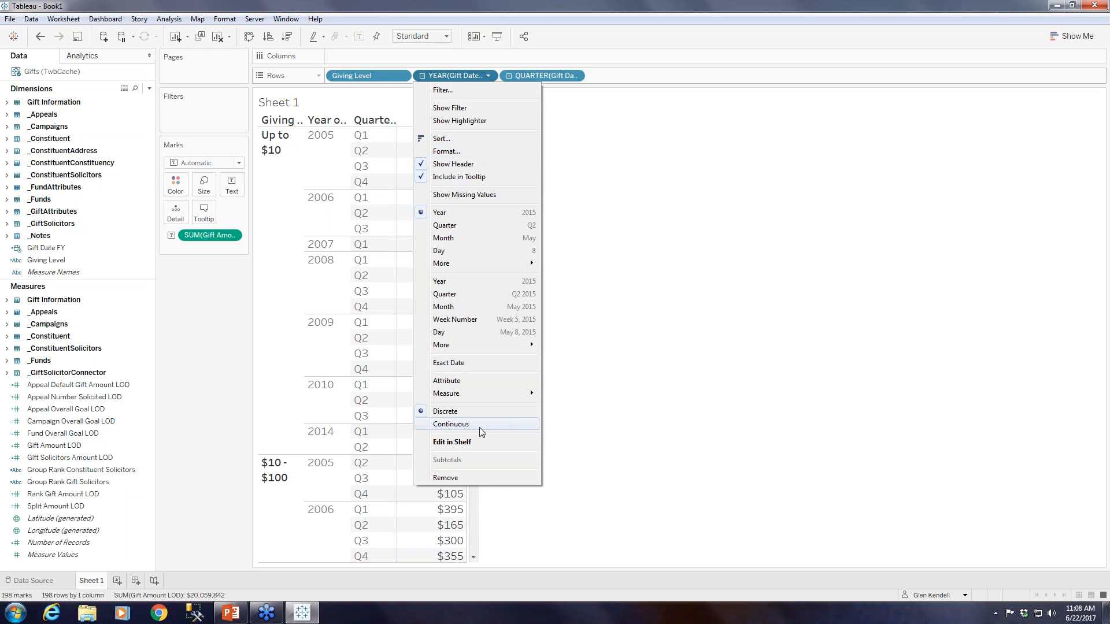
{"action": "left_click", "coordinate": [456, 478]}
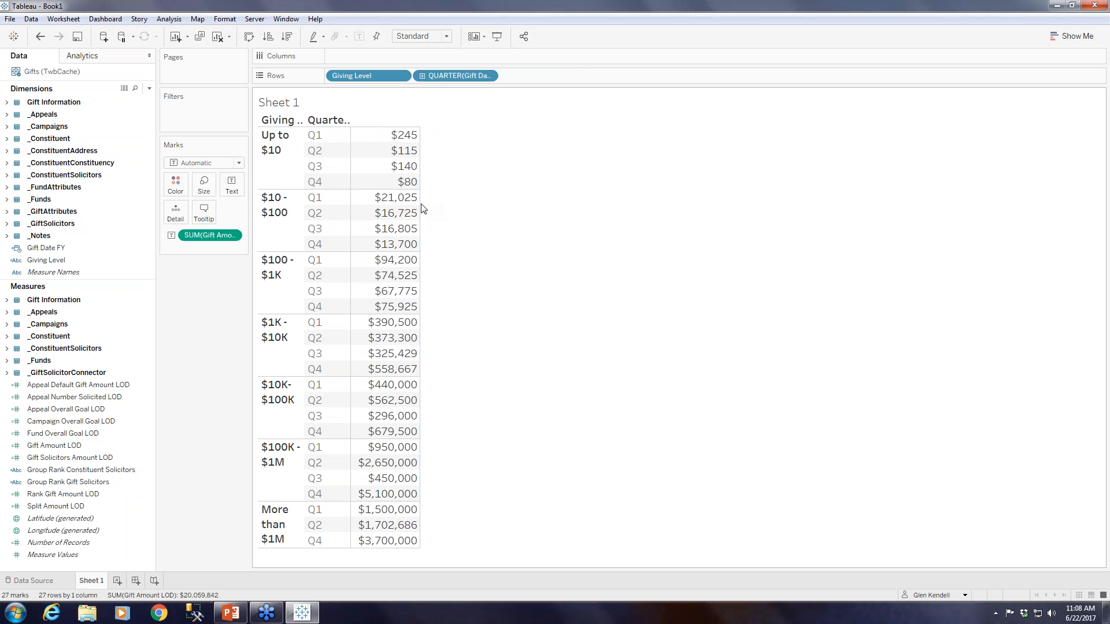
Widen the gift amount column and the Giving Level column so the level labels fit on one line.
{"action": "left_click_drag", "start_coordinate": [420, 197], "coordinate": [515, 201]}
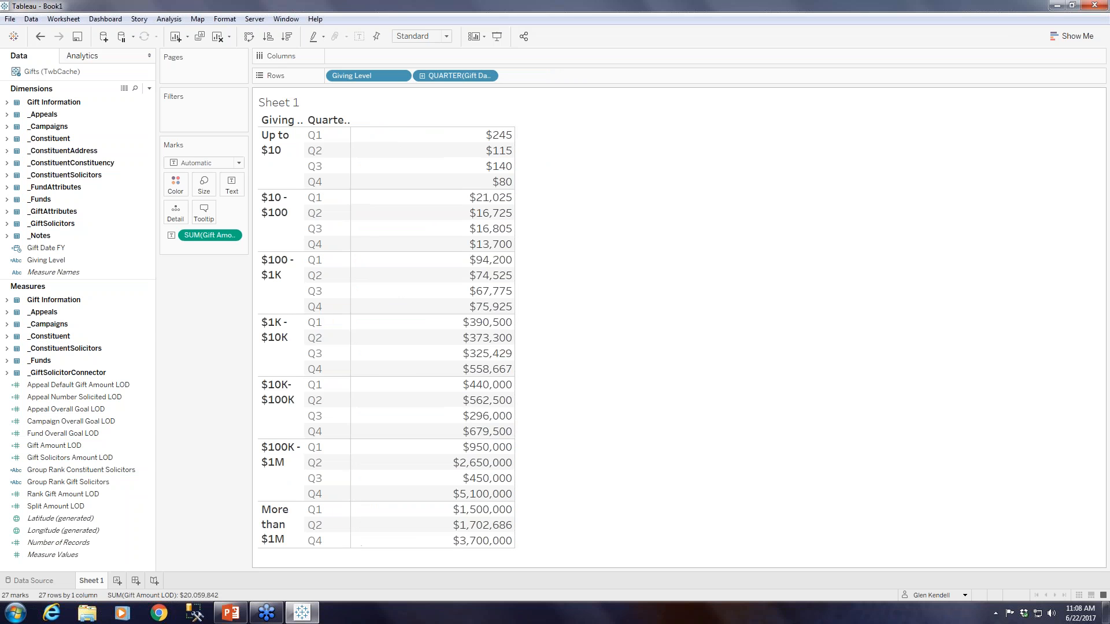
{"action": "left_click_drag", "start_coordinate": [304, 191], "coordinate": [367, 190]}
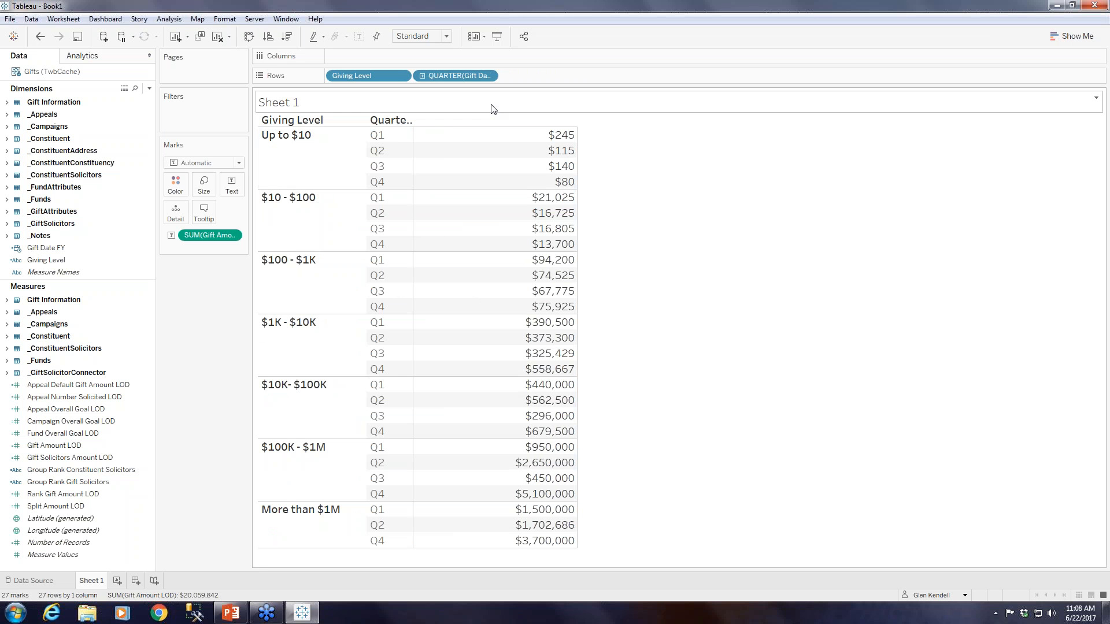
Filter the worksheet on Gift Date FY with a relative date range covering the last 4 quarters.
{"action": "left_click", "coordinate": [51, 250]}
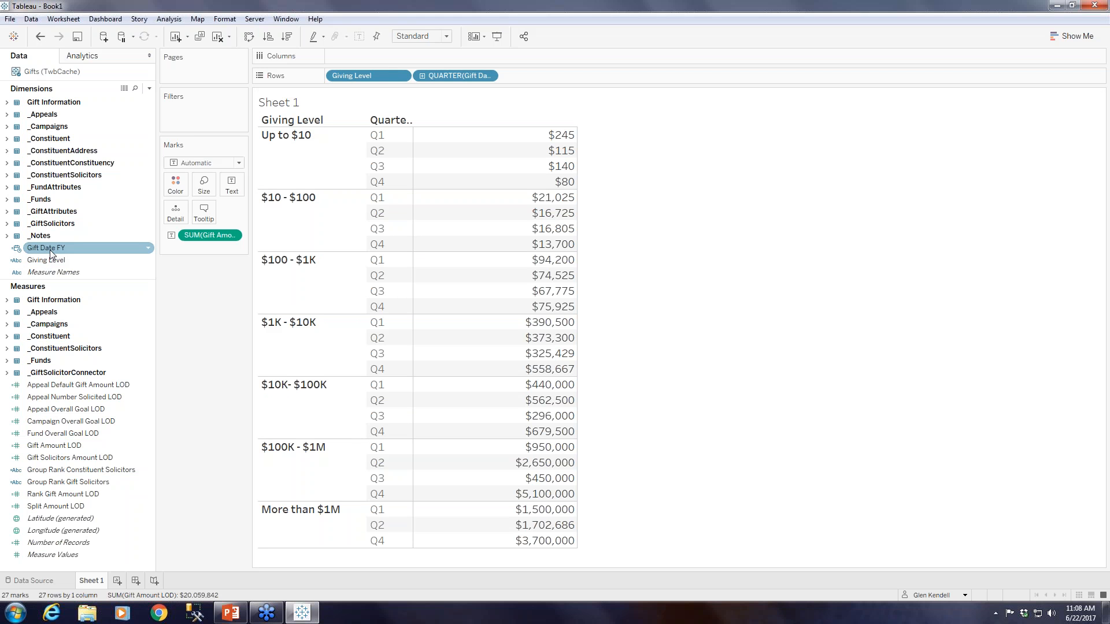
{"action": "left_click_drag", "start_coordinate": [50, 250], "coordinate": [197, 116]}
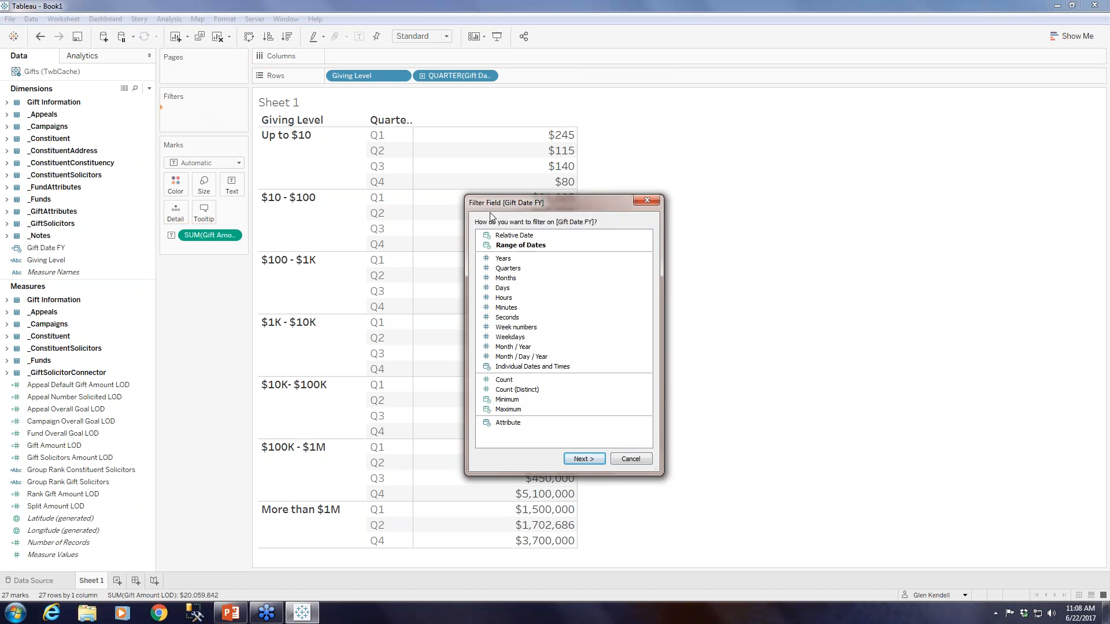
{"action": "left_click", "coordinate": [592, 460]}
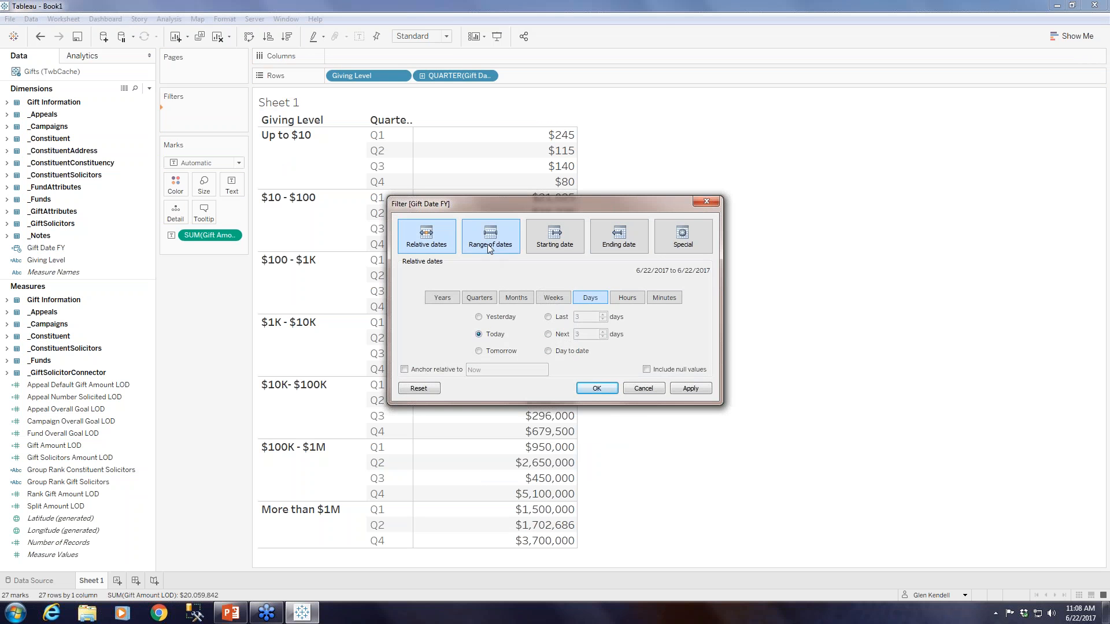
{"action": "left_click", "coordinate": [477, 248]}
{"action": "left_click", "coordinate": [428, 238]}
{"action": "left_click", "coordinate": [492, 299]}
{"action": "left_click", "coordinate": [548, 317]}
{"action": "left_click", "coordinate": [598, 317]}
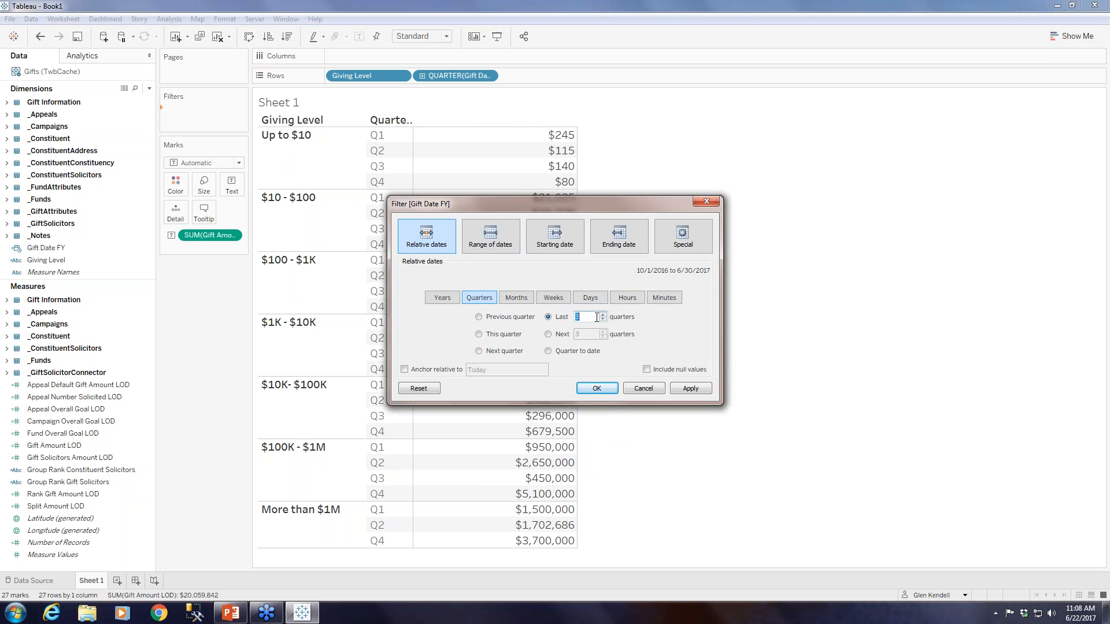
{"action": "type", "text": "4"}
{"action": "left_click", "coordinate": [598, 388]}
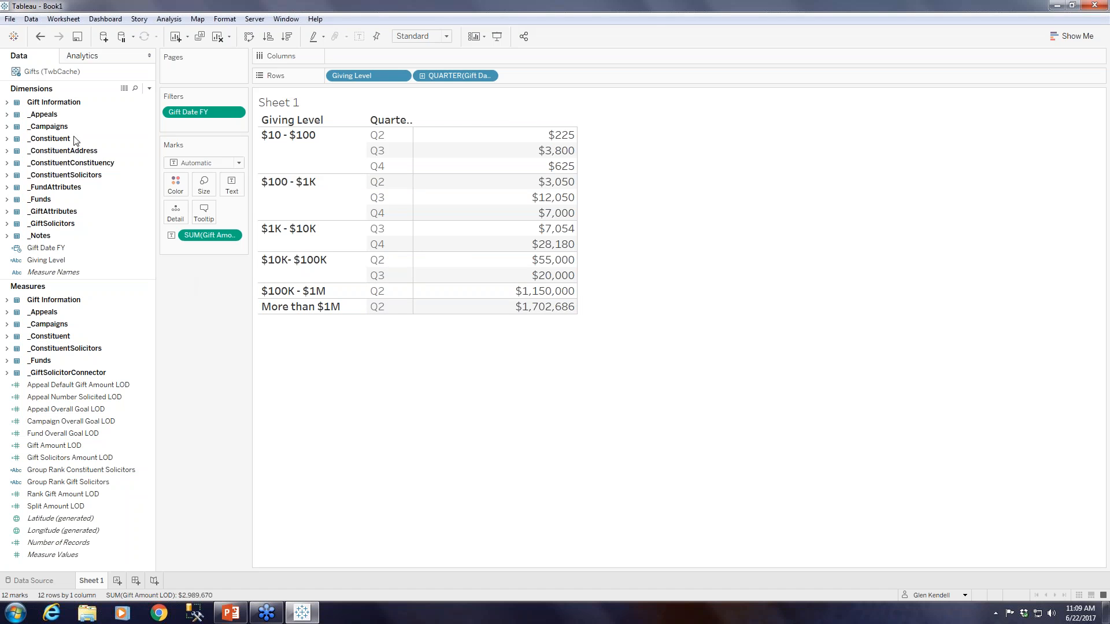
Filter the worksheet on Gift Type from Gift Information, including all types except MG Pledge, Pledge and Recurring Gift.
{"action": "left_click", "coordinate": [7, 103]}
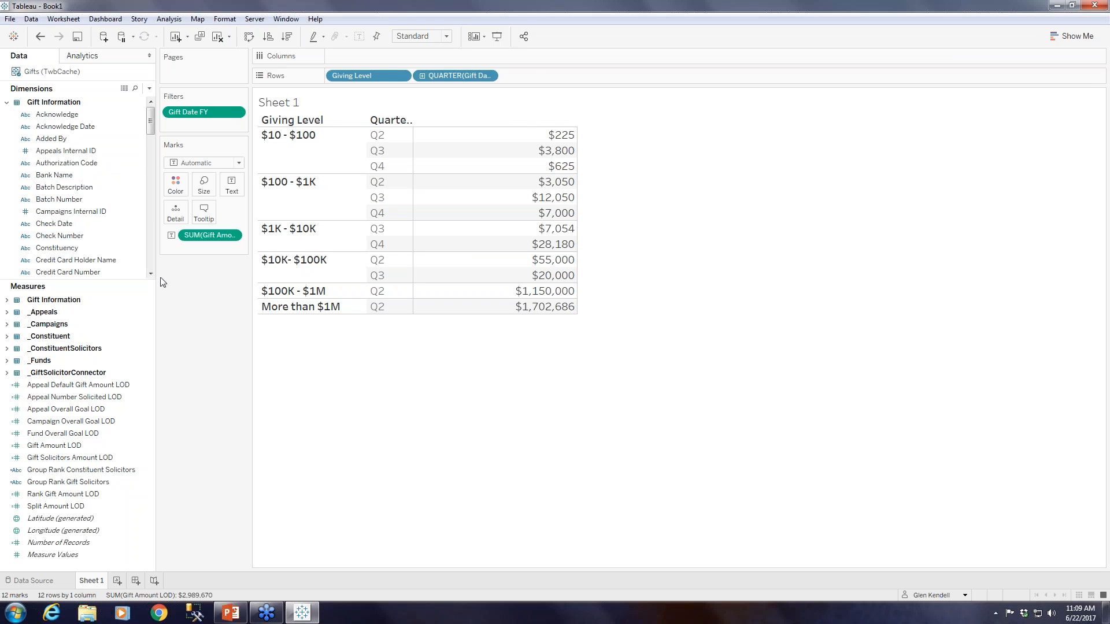
{"action": "left_click", "coordinate": [151, 258]}
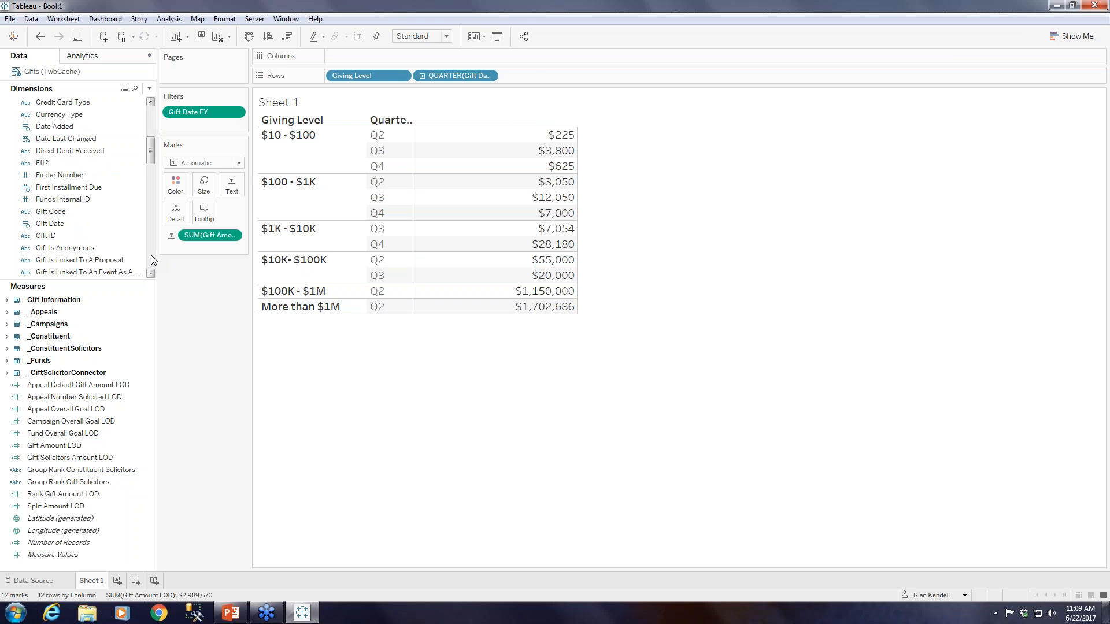
{"action": "left_click", "coordinate": [151, 255]}
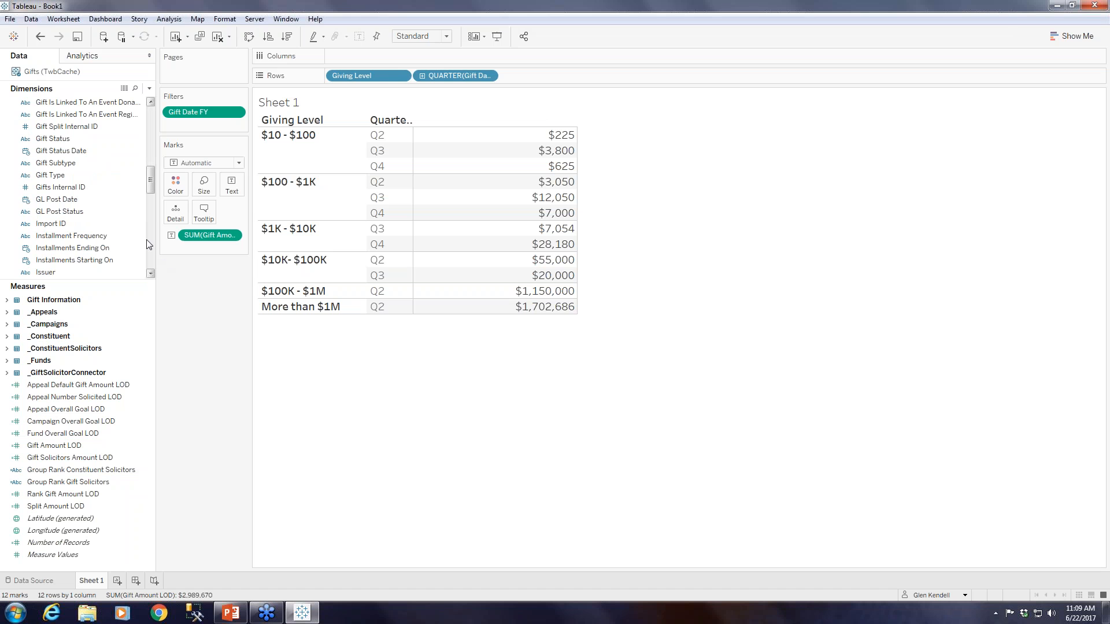
{"action": "left_click", "coordinate": [75, 177]}
{"action": "mouse_move", "coordinate": [65, 174]}
{"action": "left_mouse_down"}
{"action": "mouse_move", "coordinate": [243, 125]}
{"action": "mouse_move", "coordinate": [204, 123]}
{"action": "left_mouse_up"}
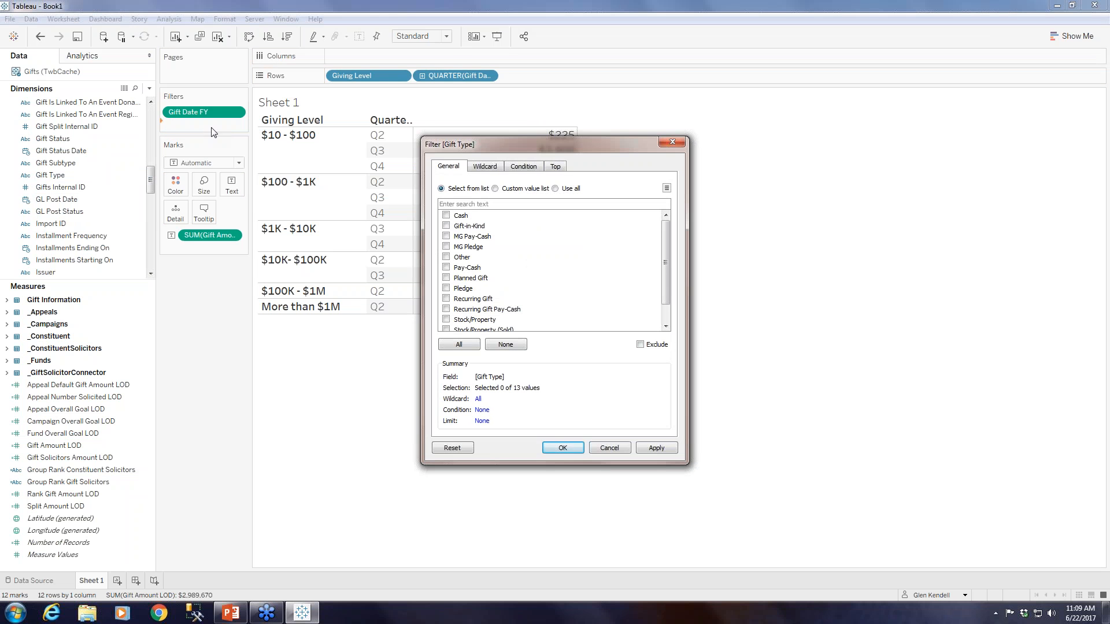
{"action": "left_click", "coordinate": [452, 347]}
{"action": "left_click", "coordinate": [446, 247]}
{"action": "left_click", "coordinate": [446, 287]}
{"action": "left_click", "coordinate": [447, 299]}
{"action": "scroll", "coordinate": [668, 317], "scroll_direction": "down", "scroll_amount": 1}
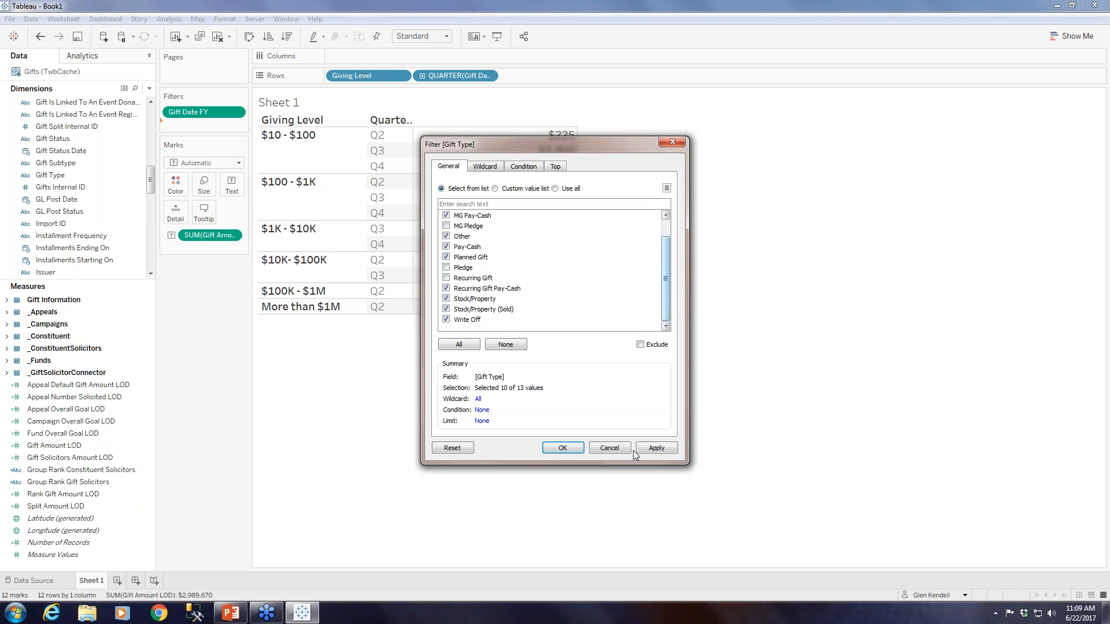
{"action": "left_click", "coordinate": [665, 230]}
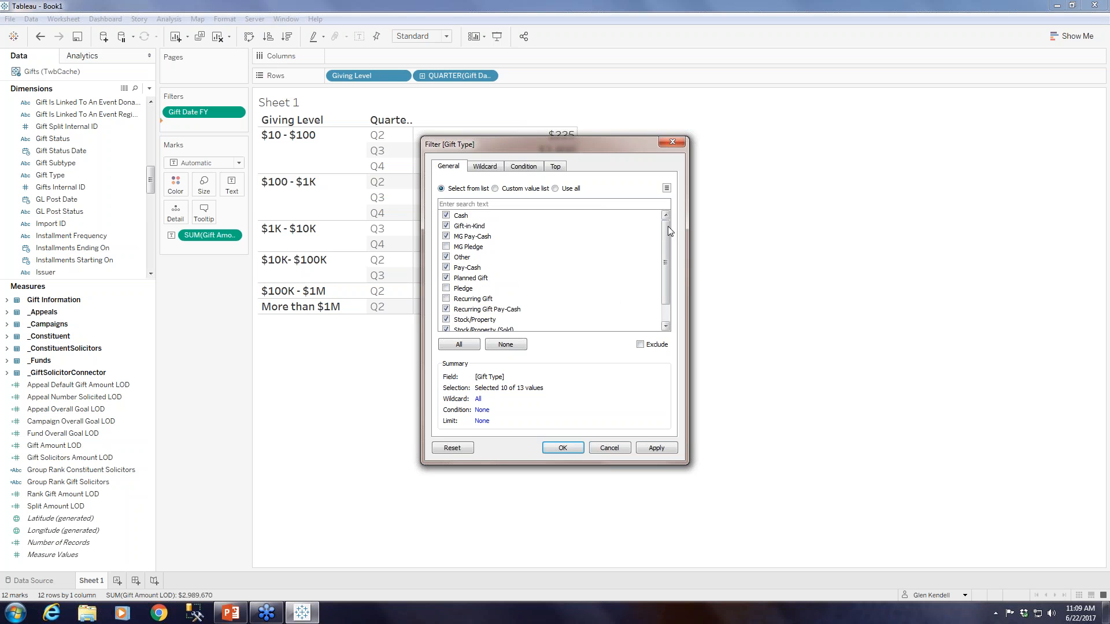
{"action": "left_click", "coordinate": [574, 446]}
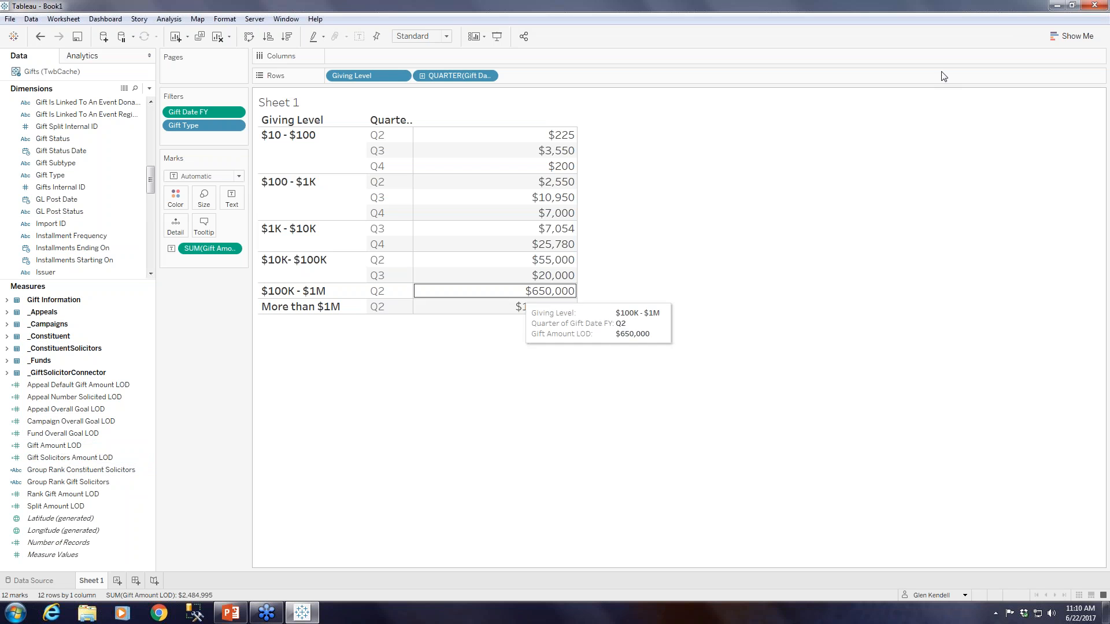
{"action": "left_click", "coordinate": [1063, 41]}
{"action": "left_click", "coordinate": [1011, 71]}
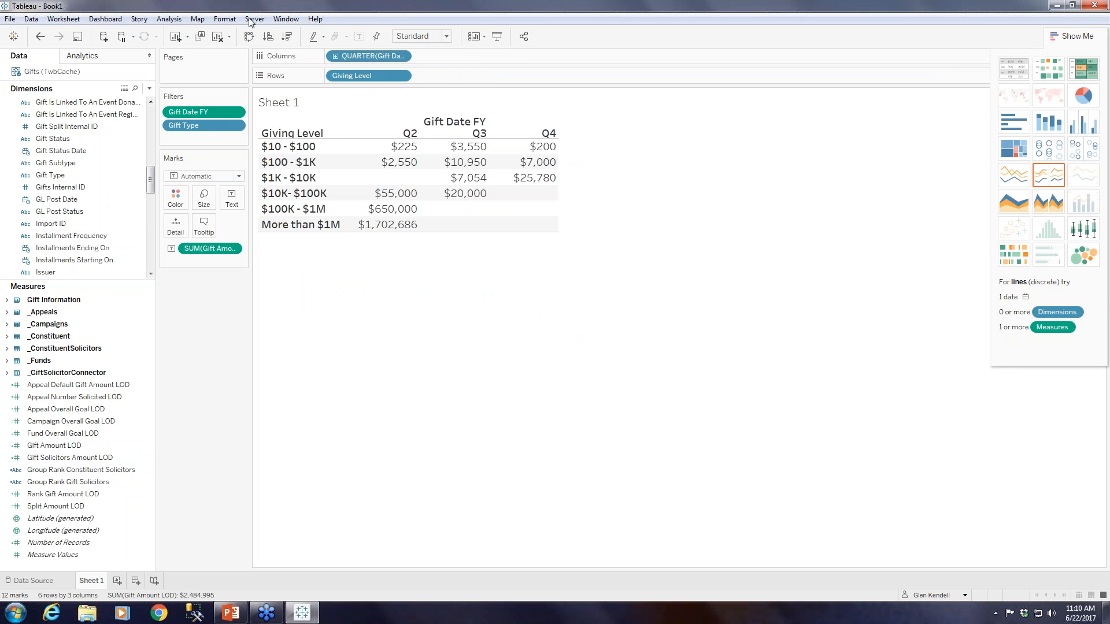
{"action": "left_click", "coordinate": [39, 37]}
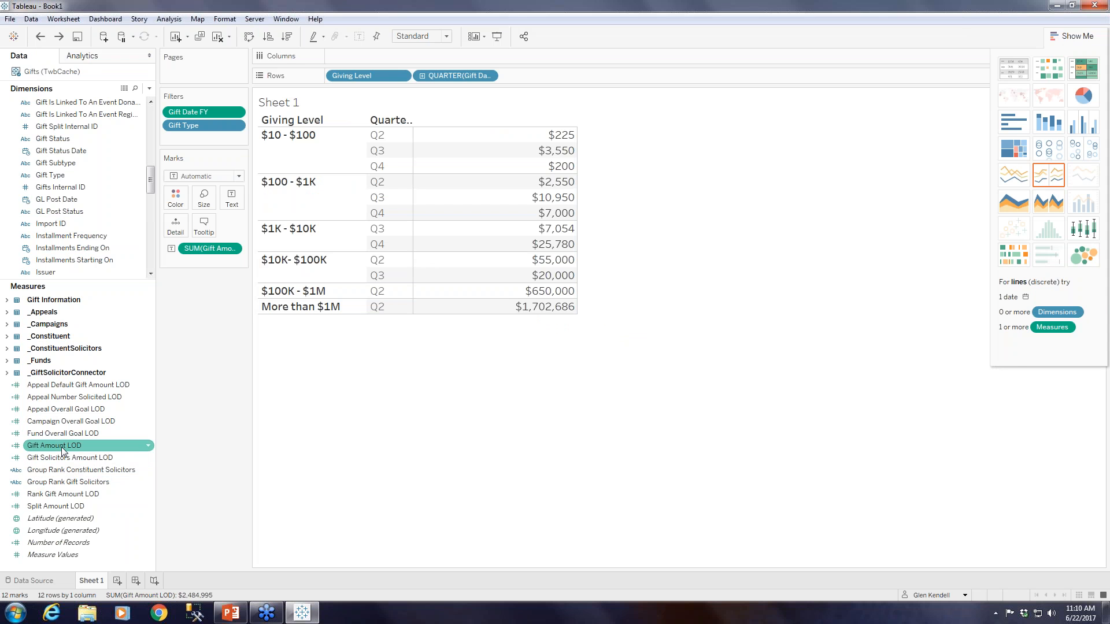
Create a calculated field based on the Gift Amount LOD measure and name it Average Gift.
{"action": "left_click_drag", "start_coordinate": [63, 450], "coordinate": [233, 203]}
{"action": "left_click", "coordinate": [149, 446]}
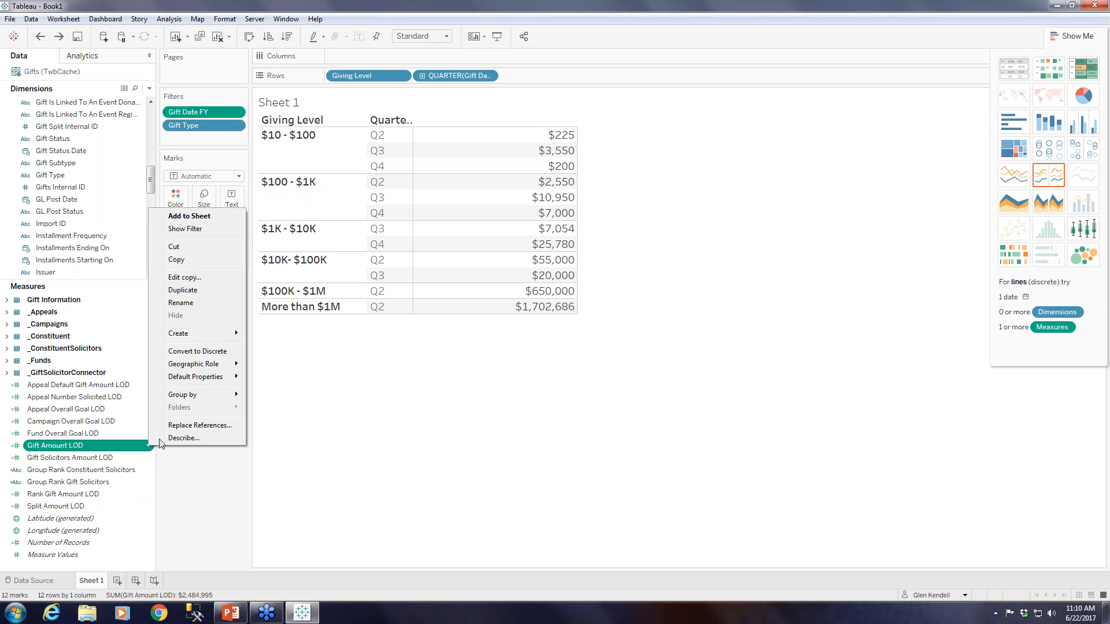
{"action": "mouse_move", "coordinate": [218, 334]}
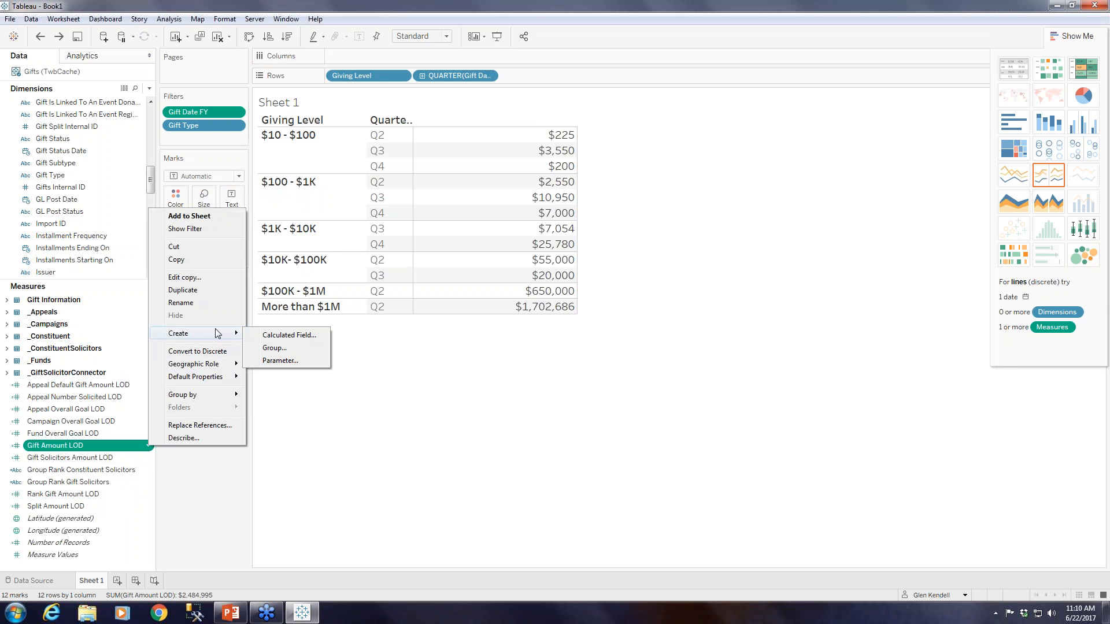
{"action": "left_click", "coordinate": [279, 340]}
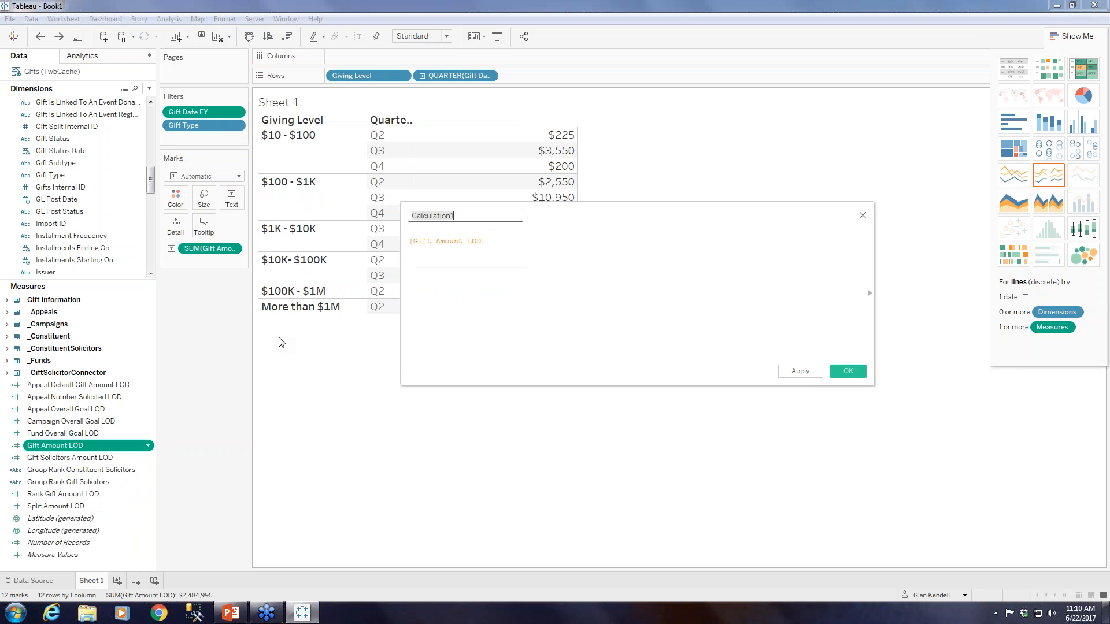
{"action": "type", "text": "Average Gift"}
{"action": "left_click", "coordinate": [484, 258]}
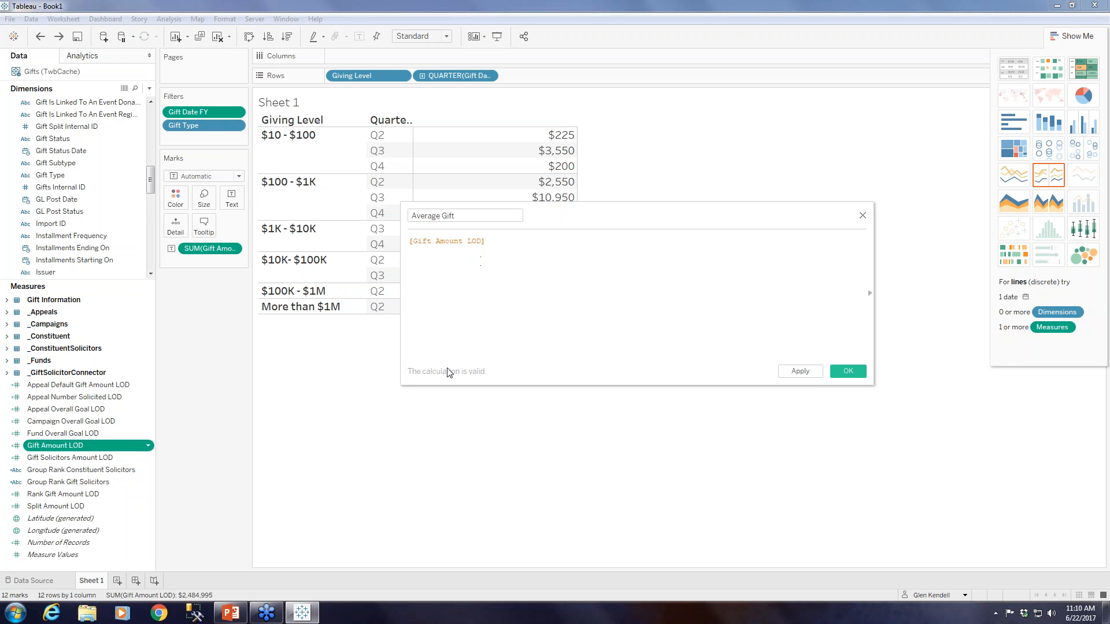
Set the Average Gift formula to AVG([Gift Amount LOD]) and save the calculated field.
{"action": "left_click", "coordinate": [410, 242]}
{"action": "type", "text": "avg"}
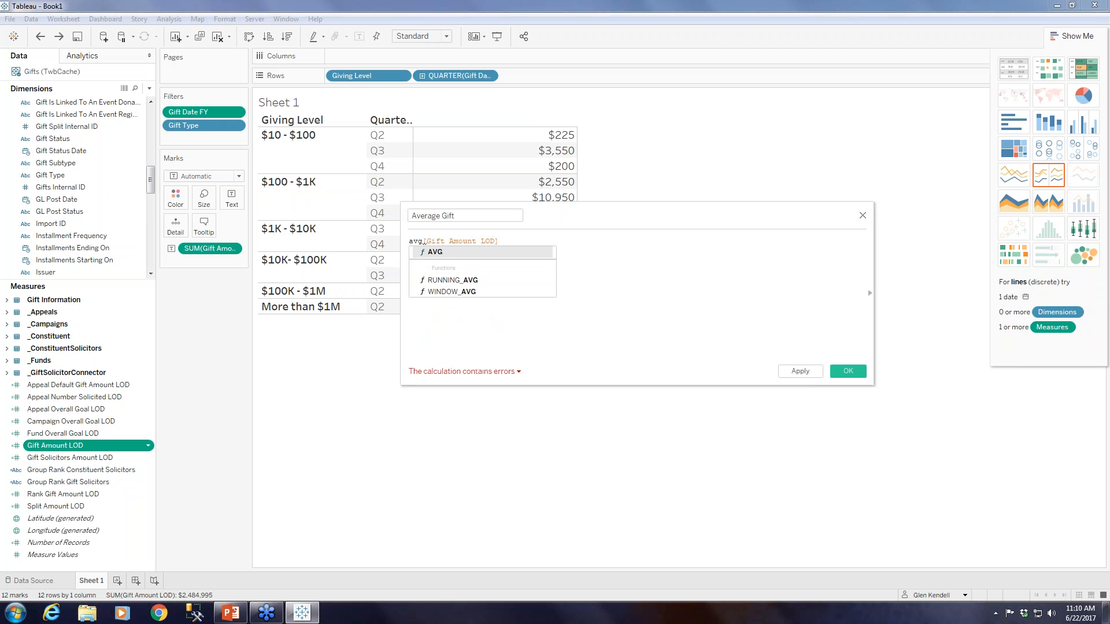
{"action": "left_click", "coordinate": [435, 254]}
{"action": "key", "text": "Delete"}
{"action": "key", "text": "Delete"}
{"action": "left_click", "coordinate": [533, 240]}
{"action": "type", "text": ")"}
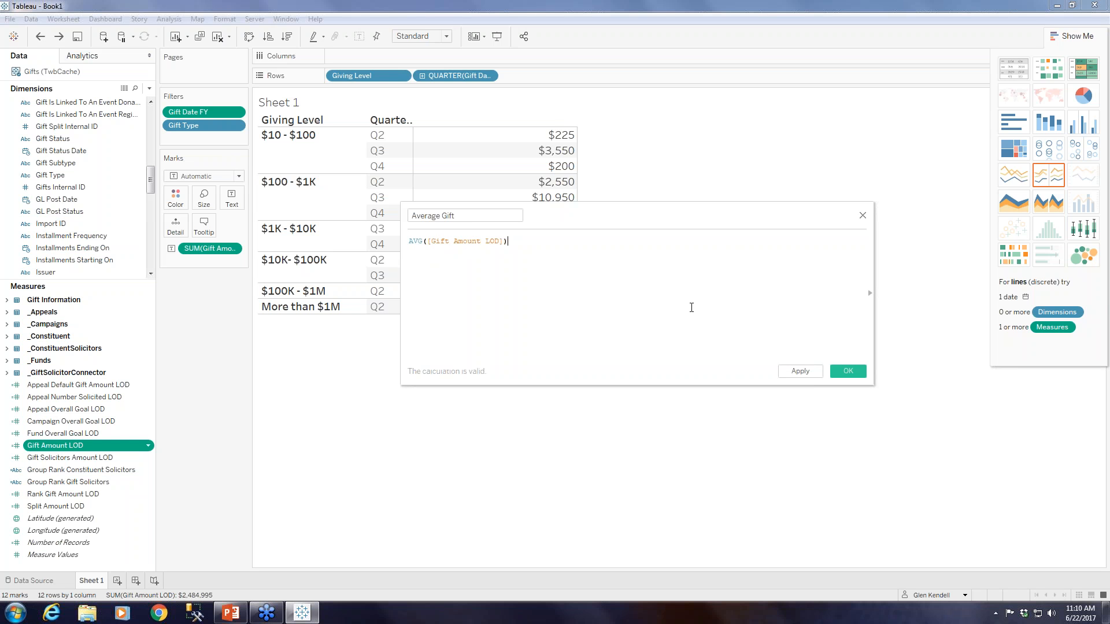
{"action": "left_click", "coordinate": [848, 371]}
{"action": "left_click", "coordinate": [65, 419]}
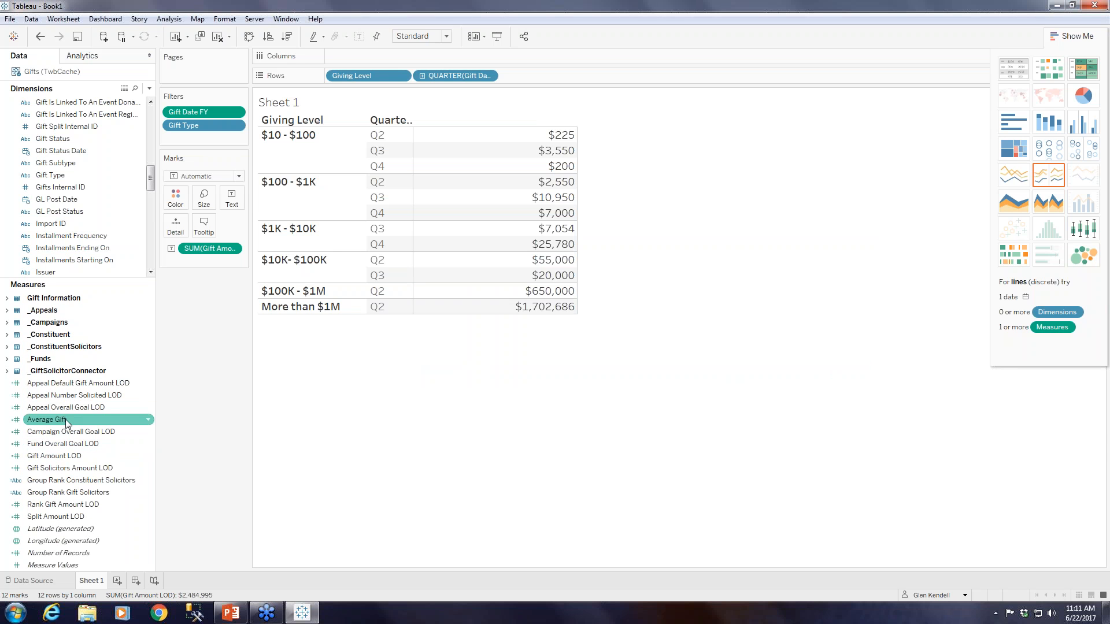
Create a second calculated field based on Gift Amount LOD and name it Median Gift.
{"action": "left_click", "coordinate": [148, 456]}
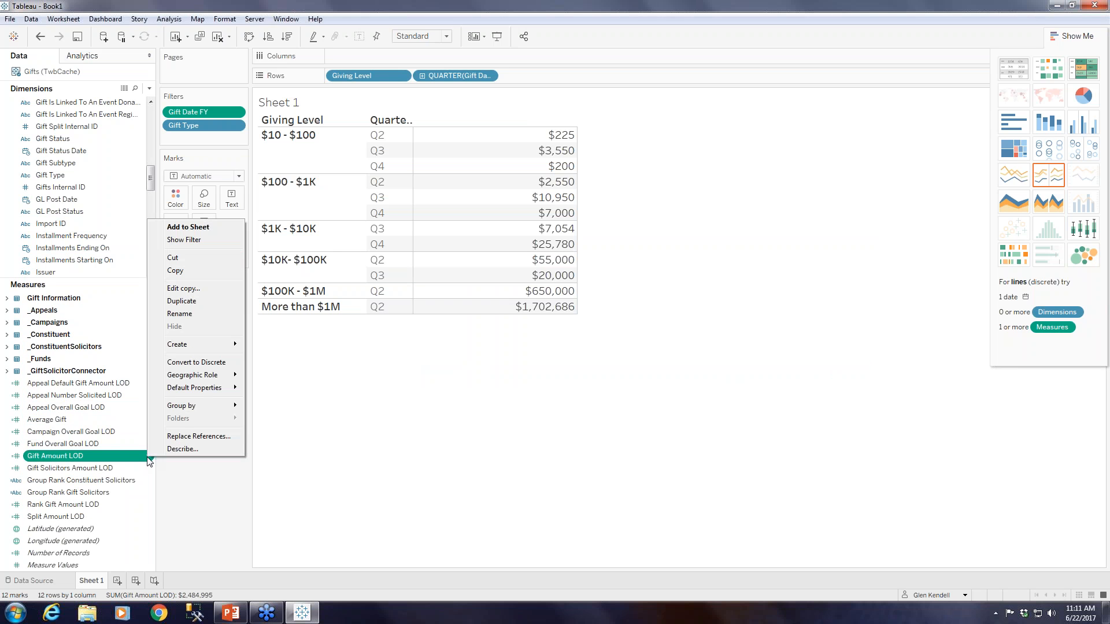
{"action": "mouse_move", "coordinate": [197, 348]}
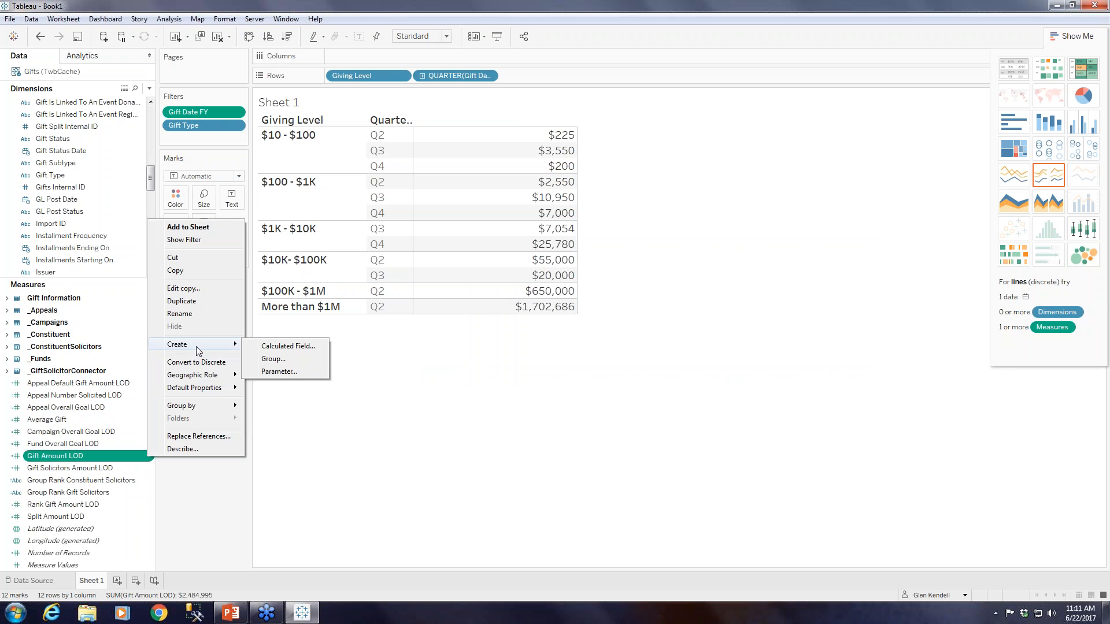
{"action": "left_click", "coordinate": [263, 346]}
{"action": "type", "text": "Median Gift"}
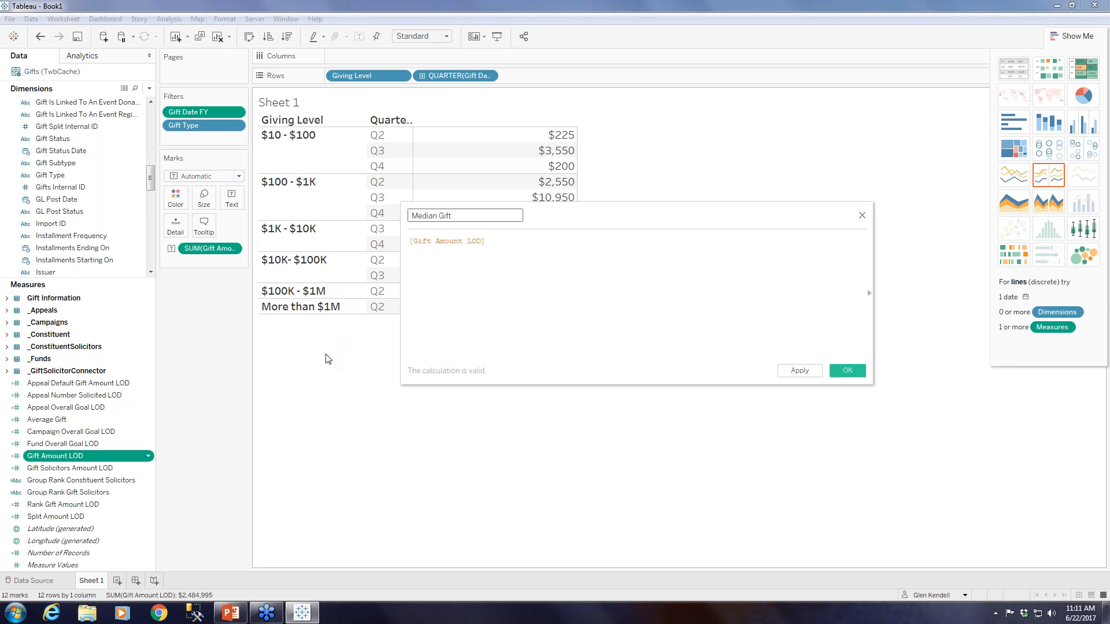
Set the Median Gift formula to MEDIAN([Gift Amount LOD]) and save the calculated field.
{"action": "left_click", "coordinate": [425, 255]}
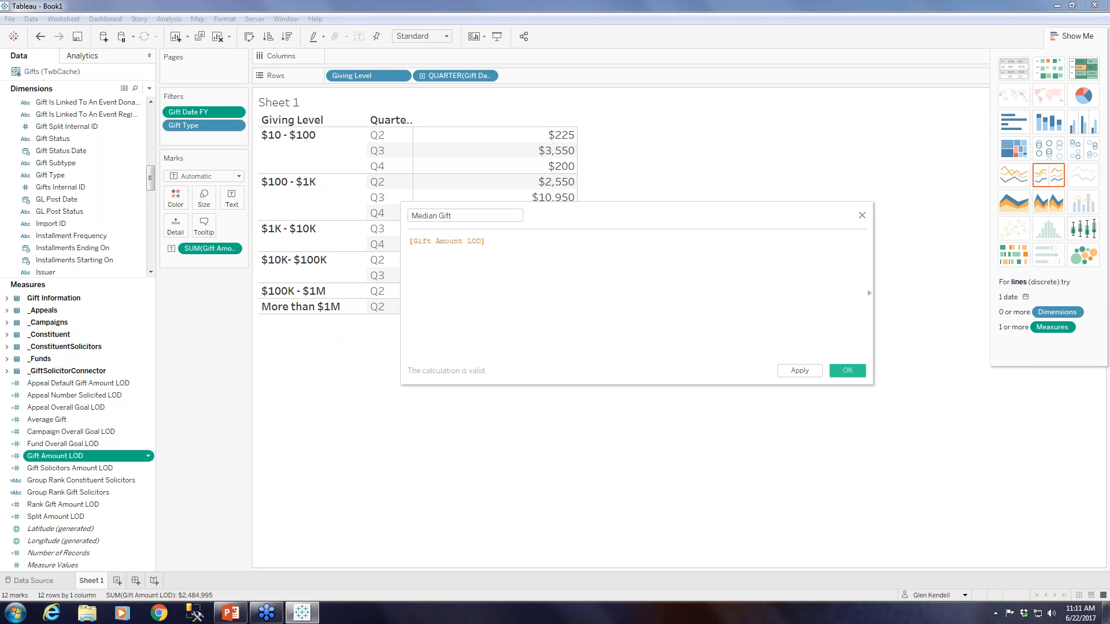
{"action": "type", "text": "med"}
{"action": "key", "text": "Return"}
{"action": "key", "text": "Delete"}
{"action": "key", "text": "Delete"}
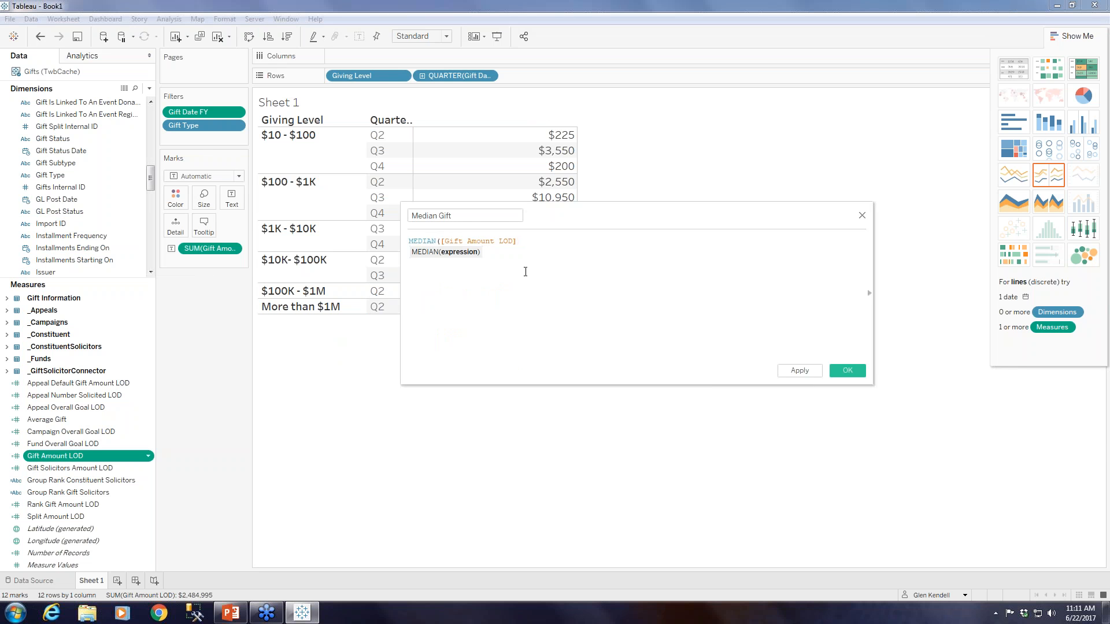
{"action": "left_click", "coordinate": [553, 244]}
{"action": "type", "text": ")"}
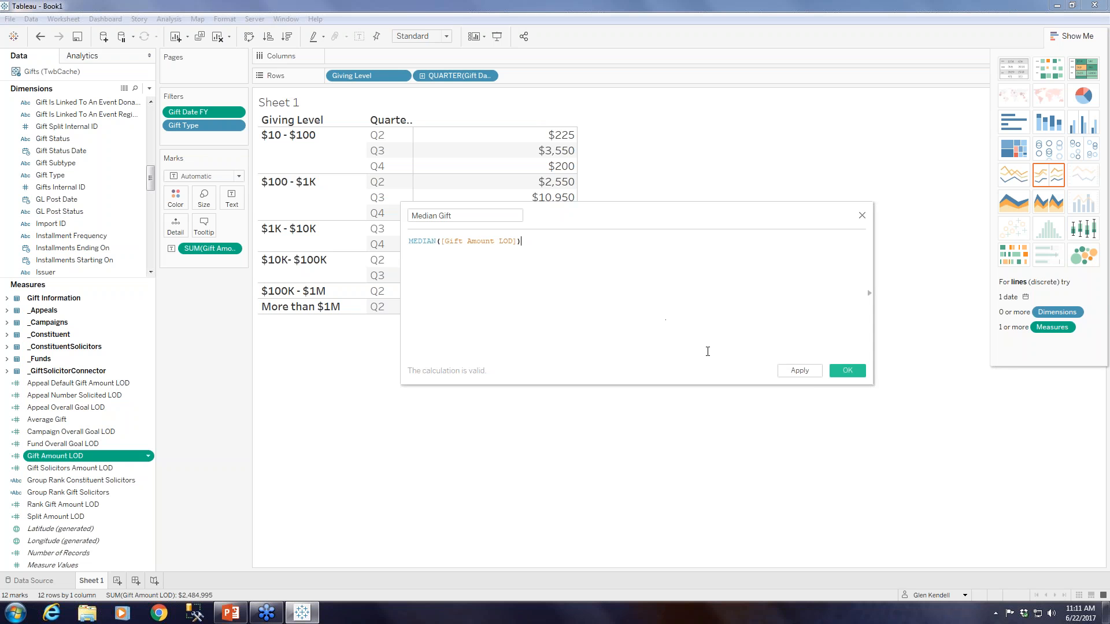
{"action": "left_click", "coordinate": [848, 370]}
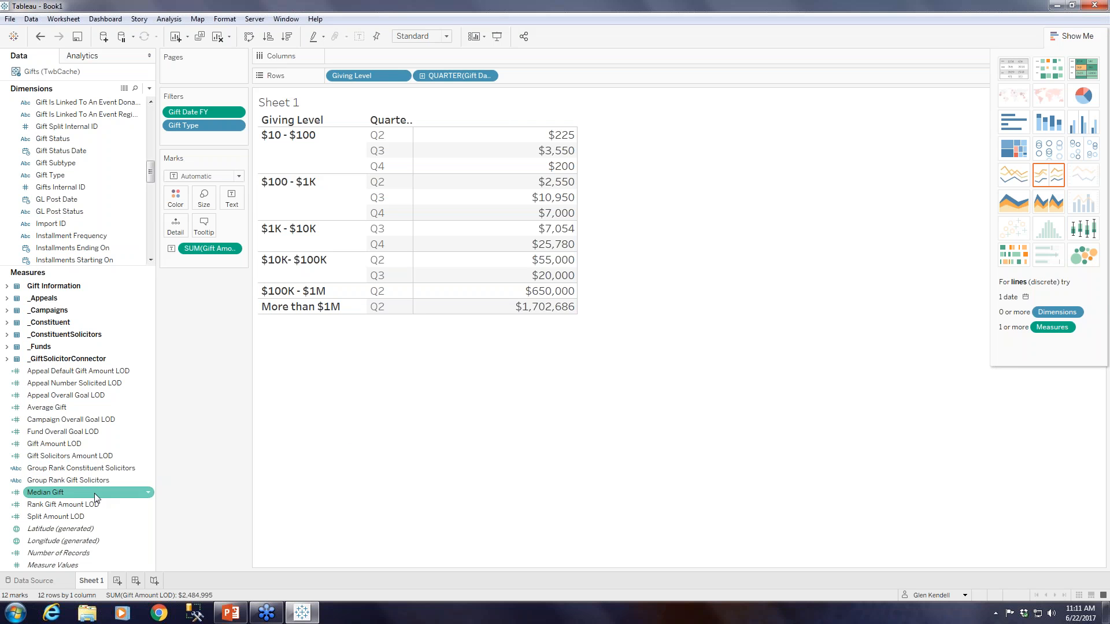
Add Average Gift to a text table with one column per measure, keeping the Gift Date FY quarter on the rows after Giving Level.
{"action": "left_click", "coordinate": [55, 407]}
{"action": "left_click_drag", "start_coordinate": [55, 407], "coordinate": [231, 198]}
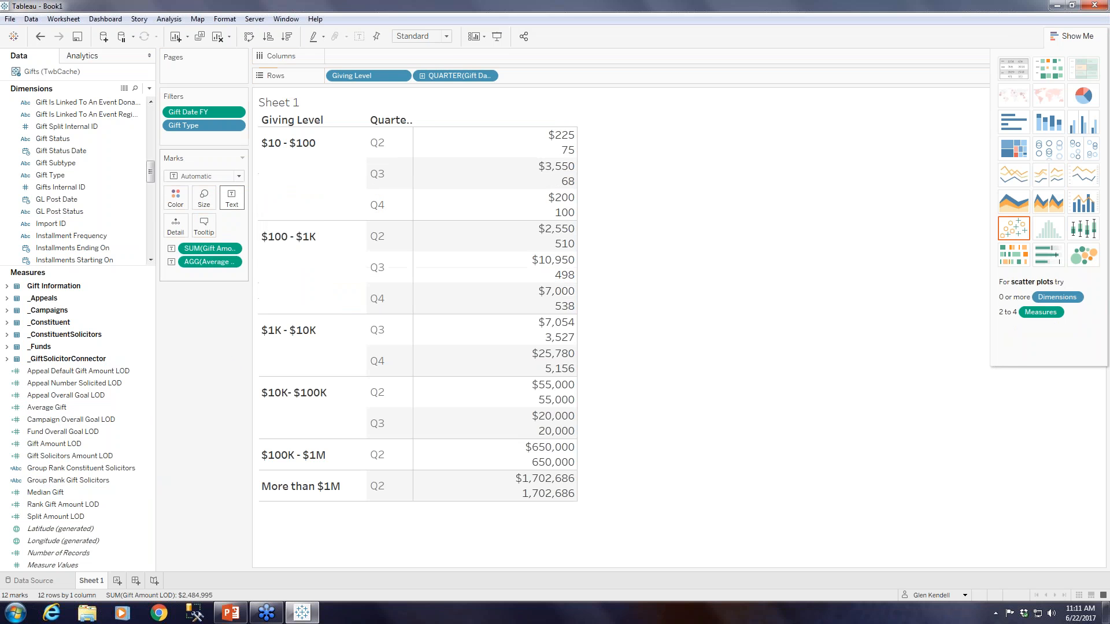
{"action": "left_click", "coordinate": [1013, 67]}
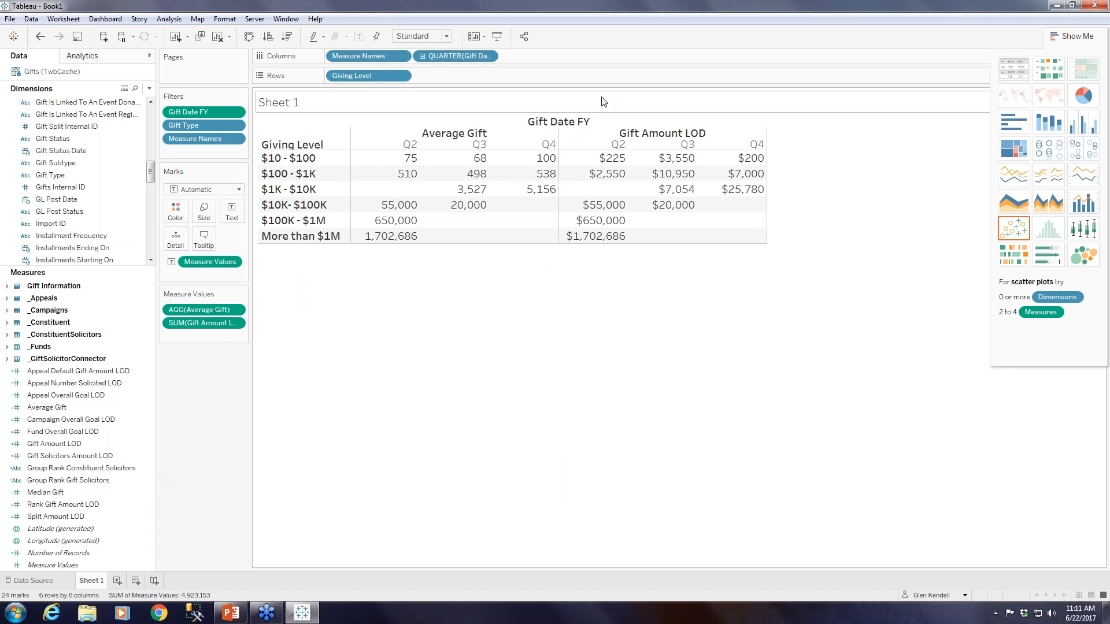
{"action": "left_click_drag", "start_coordinate": [438, 55], "coordinate": [456, 76]}
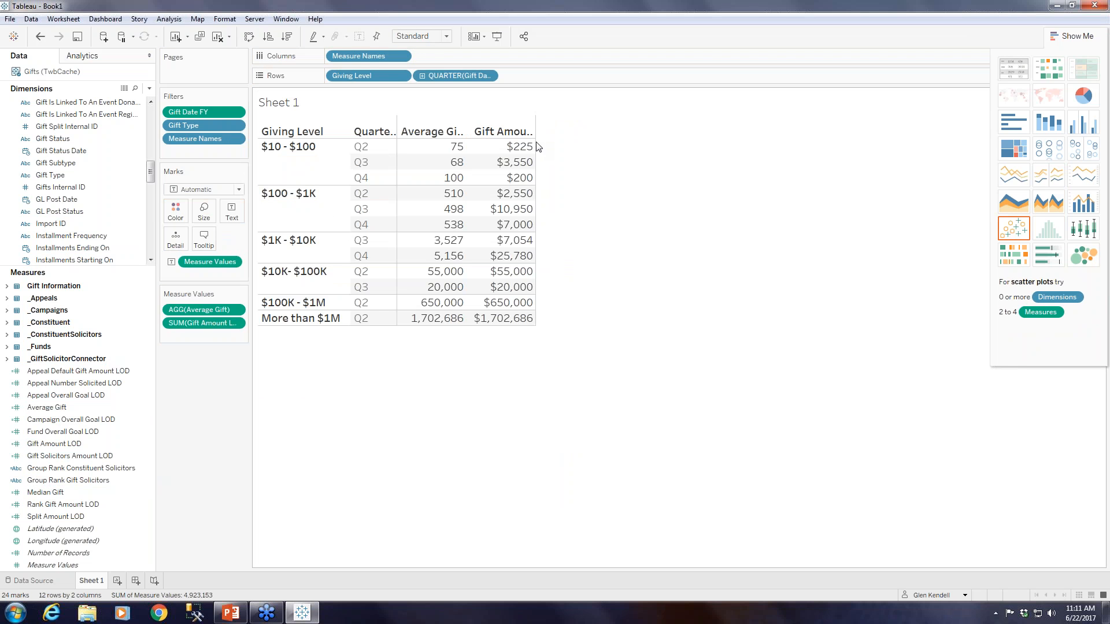
Add Median Gift to the table's measures, ordered Gift Amount LOD, Median Gift, Average Gift, and widen the measure and quarter columns.
{"action": "left_click_drag", "start_coordinate": [537, 141], "coordinate": [632, 137]}
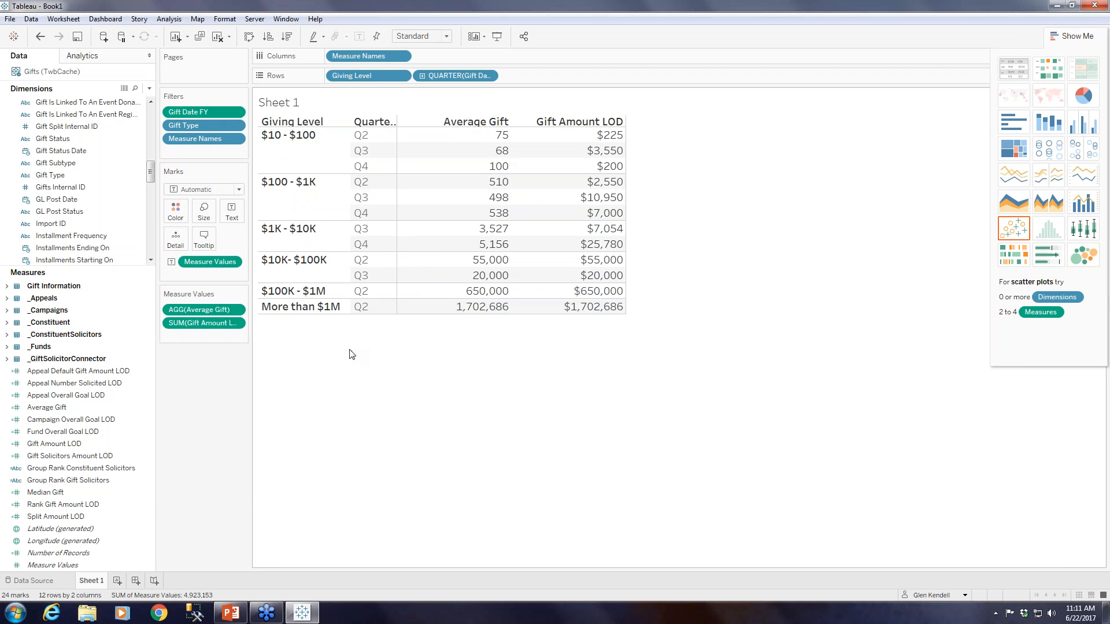
{"action": "mouse_move", "coordinate": [47, 492]}
{"action": "left_mouse_down"}
{"action": "mouse_move", "coordinate": [191, 344]}
{"action": "mouse_move", "coordinate": [200, 312]}
{"action": "mouse_move", "coordinate": [196, 348]}
{"action": "left_mouse_up"}
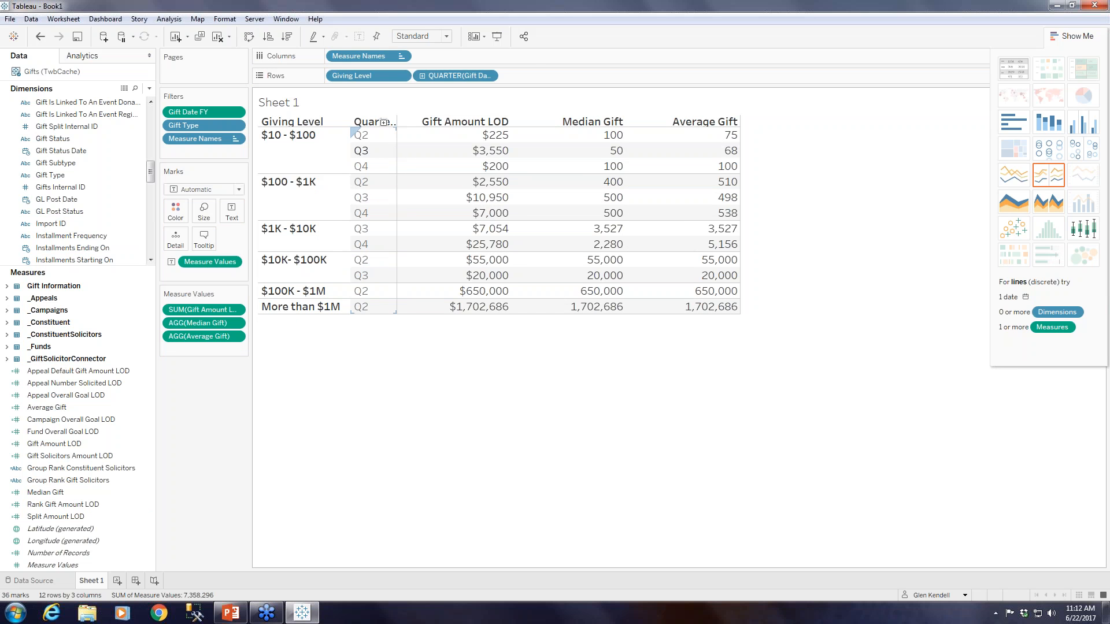
{"action": "left_click_drag", "start_coordinate": [397, 152], "coordinate": [416, 152]}
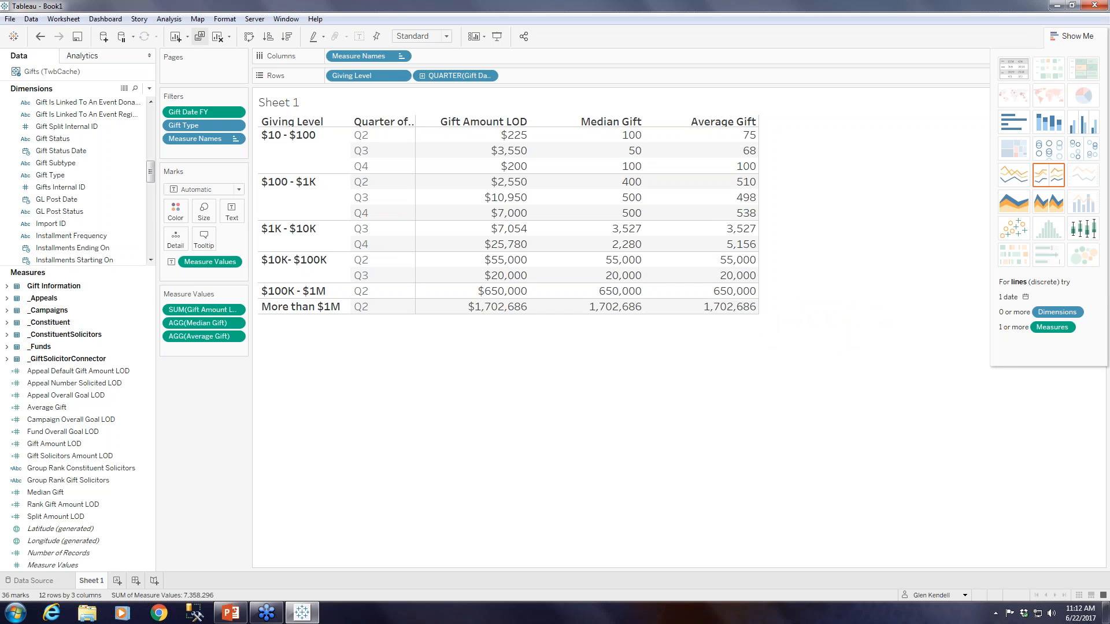
Show column grand totals for the gift table.
{"action": "left_click", "coordinate": [178, 20]}
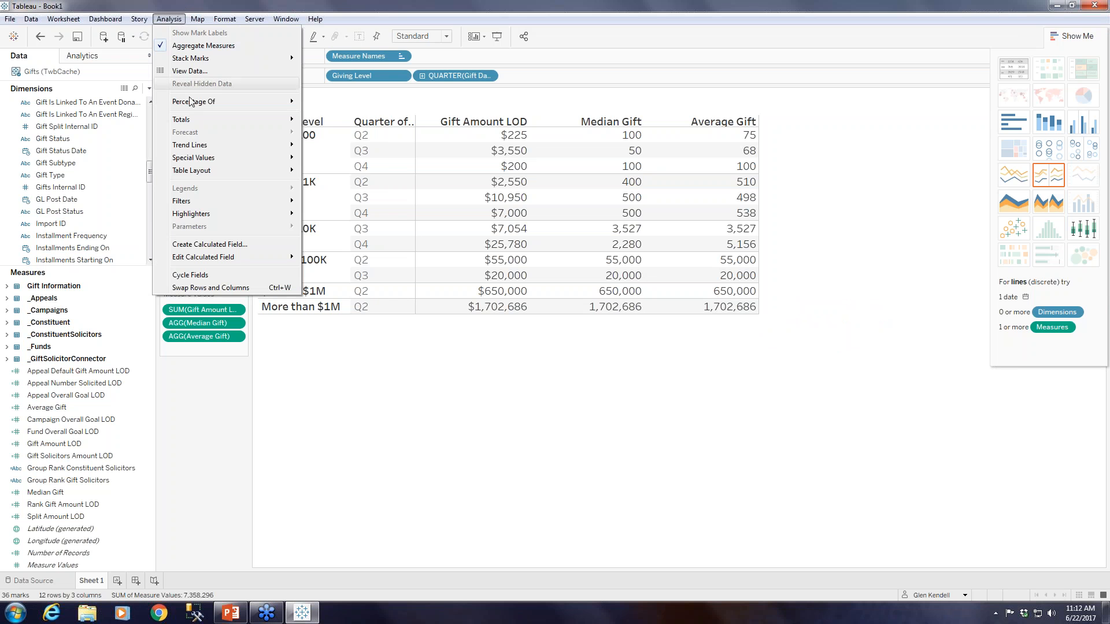
{"action": "mouse_move", "coordinate": [196, 122]}
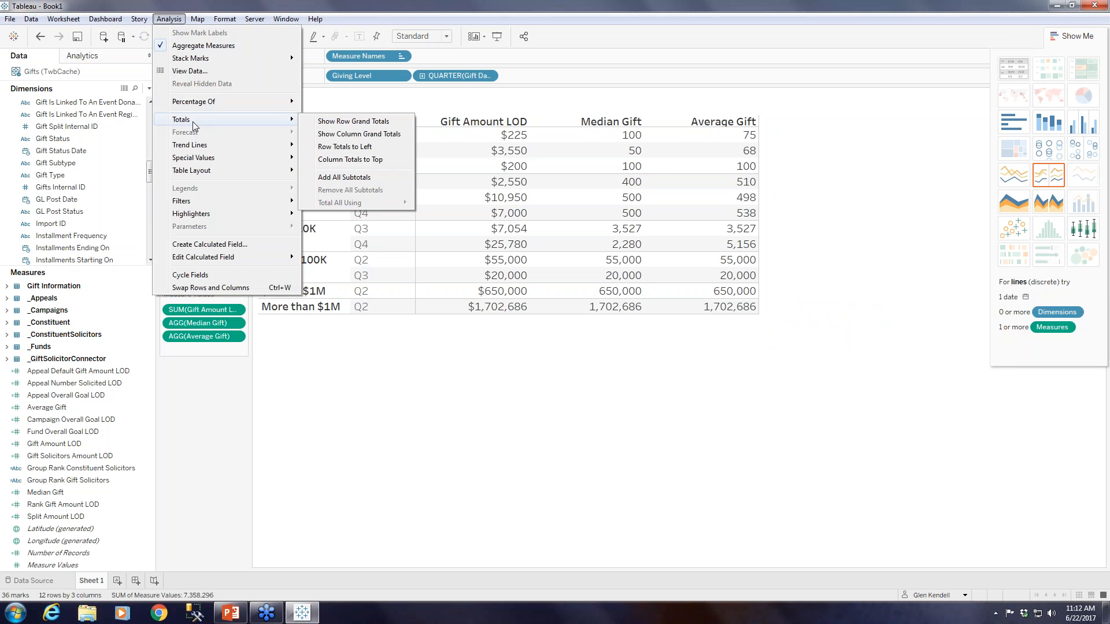
{"action": "left_click", "coordinate": [351, 135]}
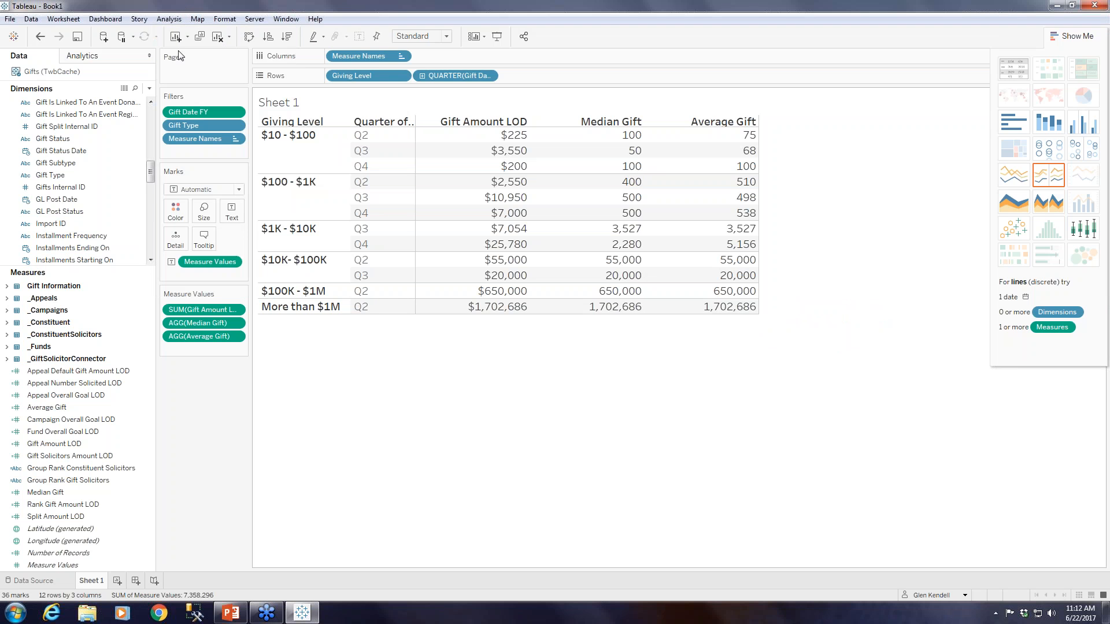
Add all subtotals to the table and widen the Giving Level column so its labels fit on one line.
{"action": "left_click", "coordinate": [168, 19]}
{"action": "mouse_move", "coordinate": [231, 119]}
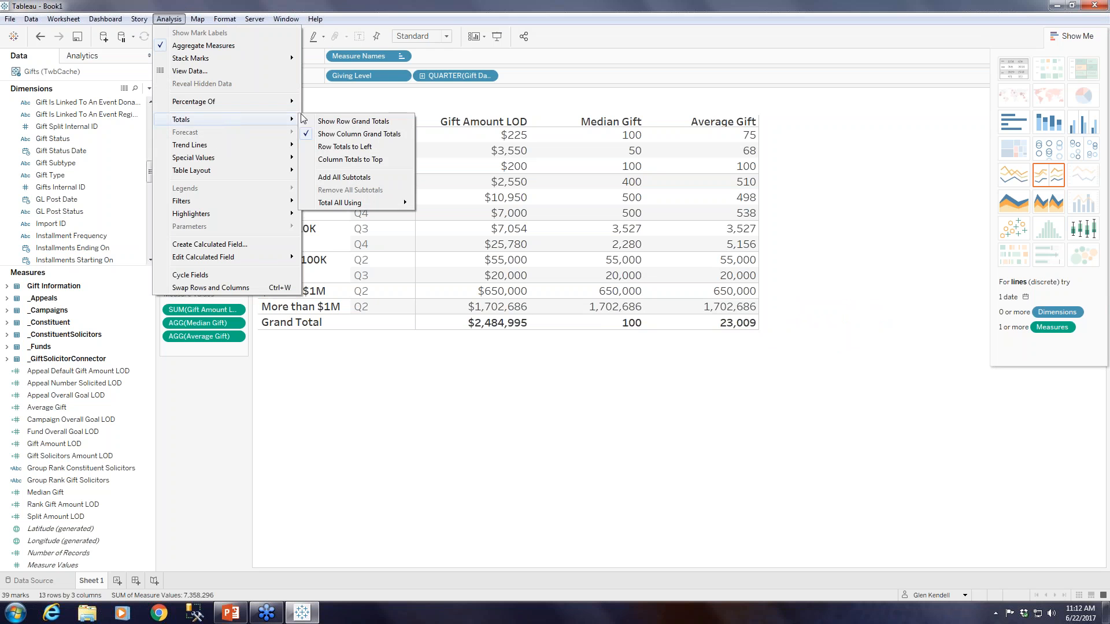
{"action": "left_click", "coordinate": [356, 181]}
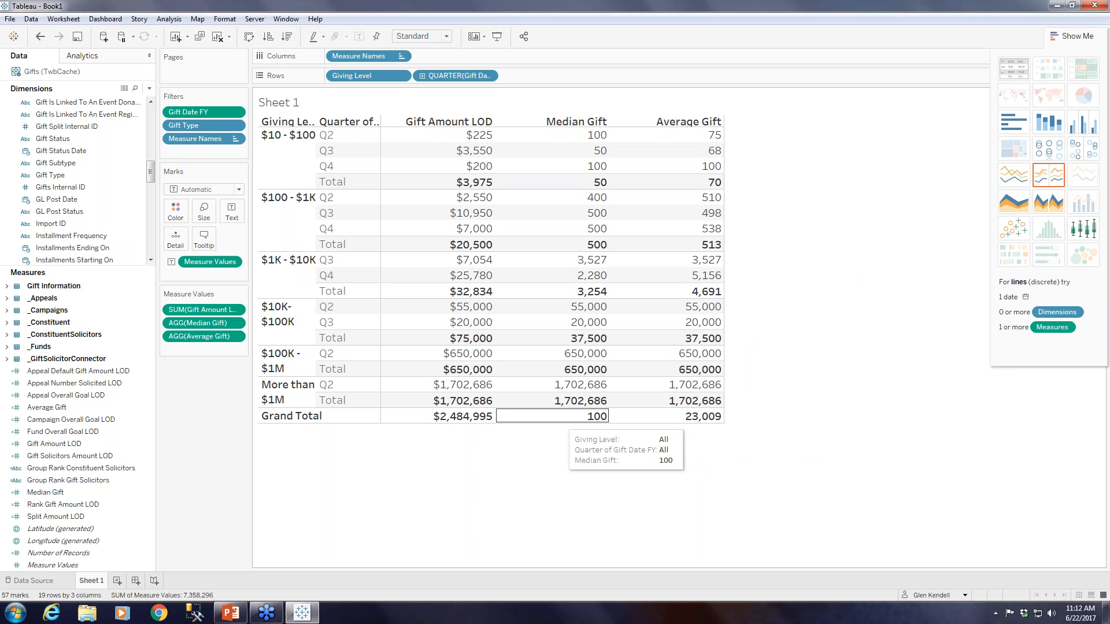
{"action": "mouse_move", "coordinate": [711, 424]}
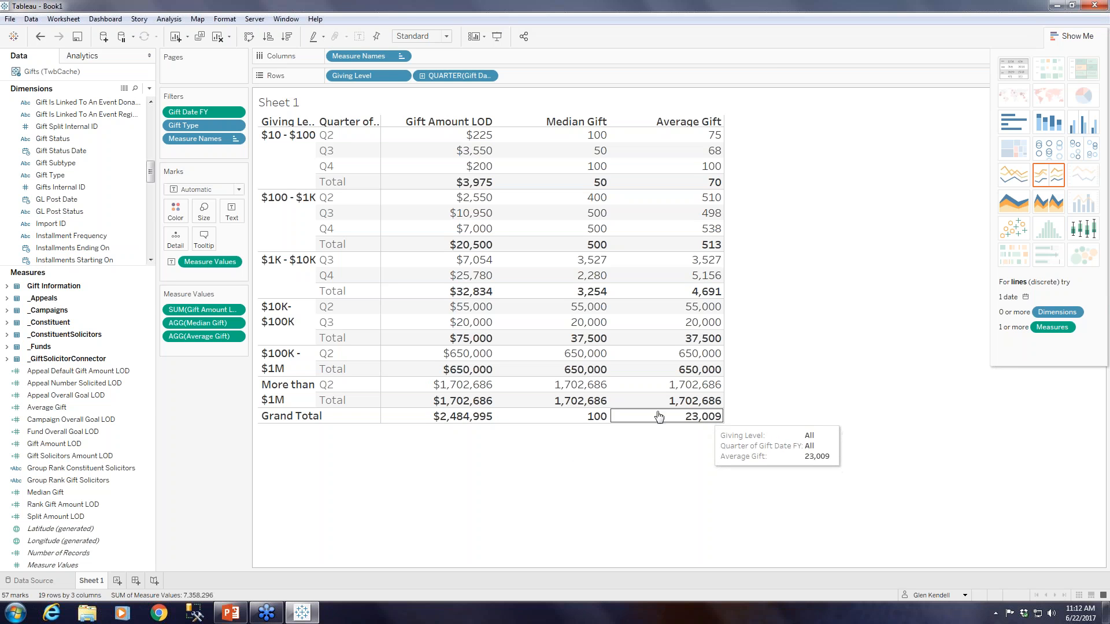
{"action": "mouse_move", "coordinate": [592, 424]}
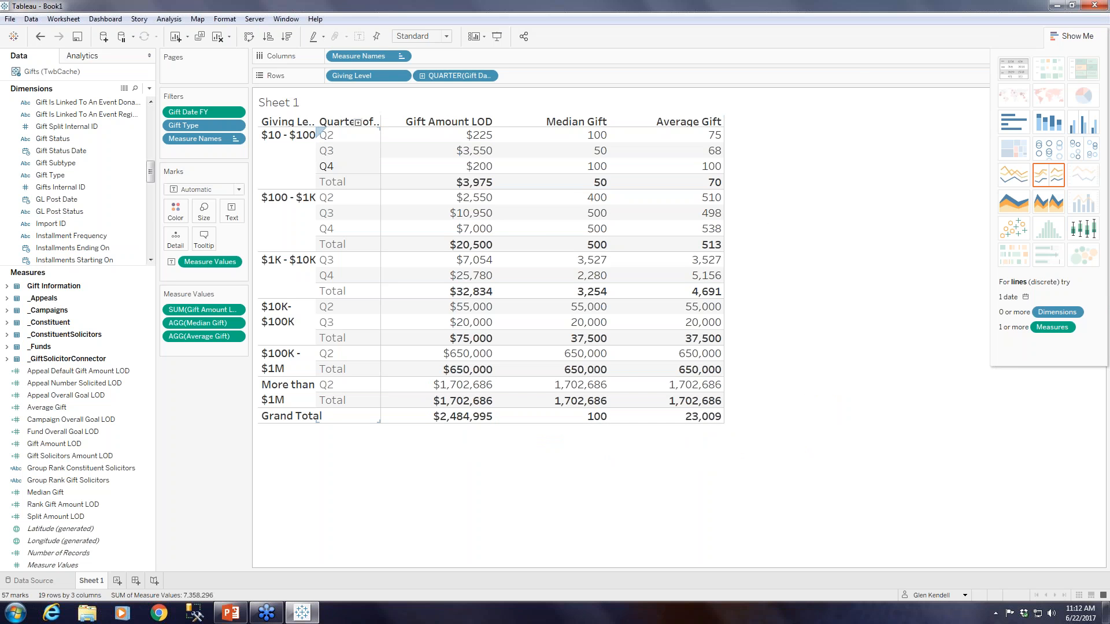
{"action": "left_click_drag", "start_coordinate": [317, 165], "coordinate": [343, 163]}
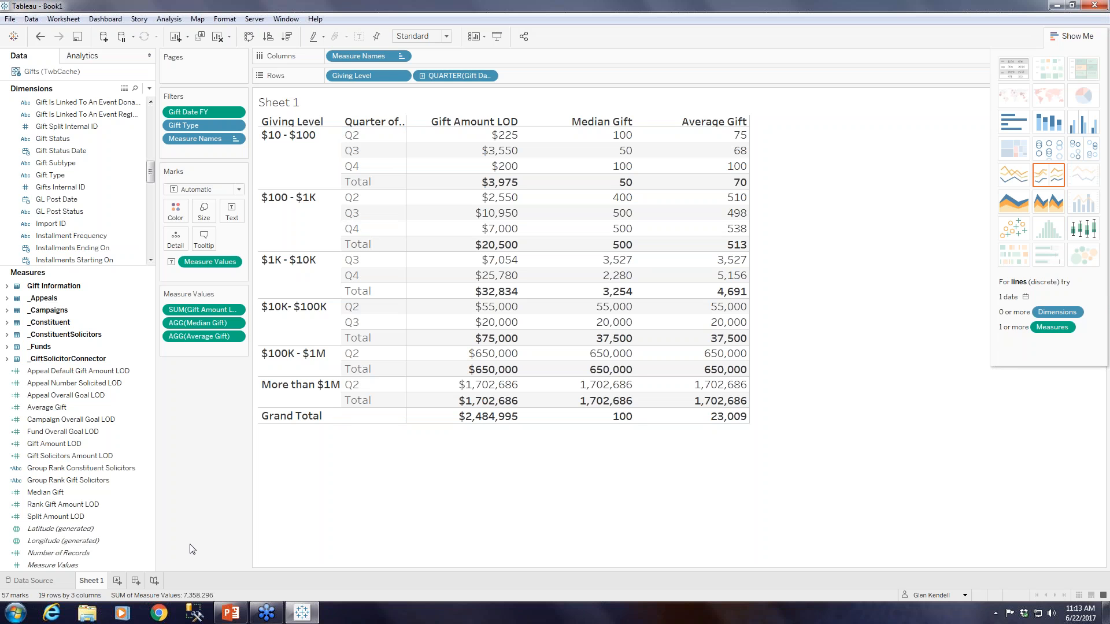
Apply a Percent of Total quick table calculation to the Gift Amount LOD sum and add plain Gift Amount LOD again as the first measure.
{"action": "left_click", "coordinate": [57, 446]}
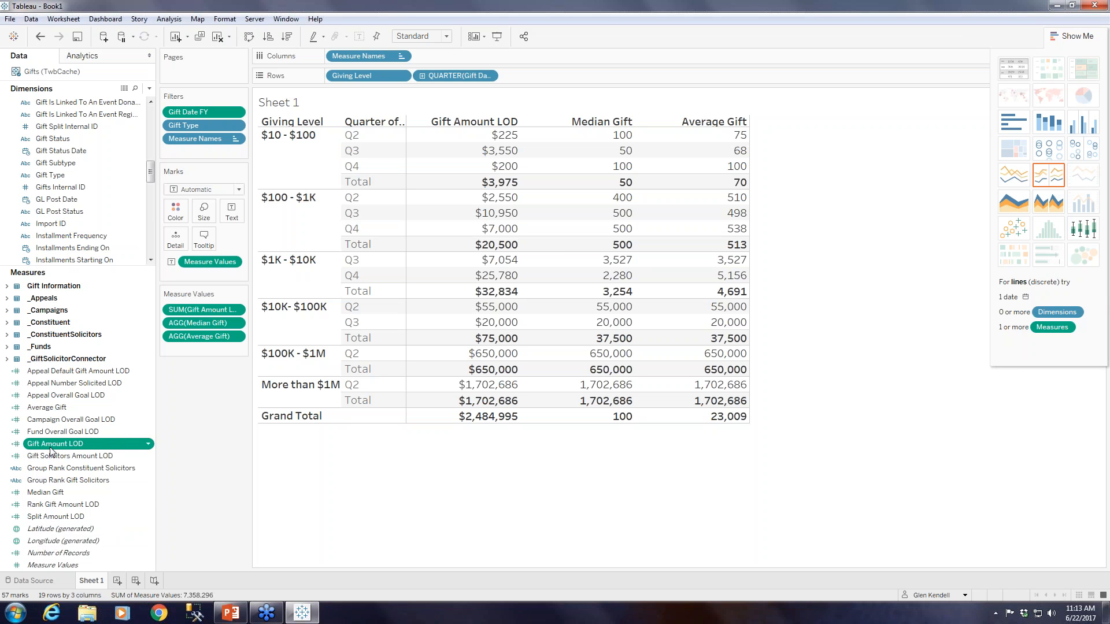
{"action": "mouse_move", "coordinate": [52, 449]}
{"action": "left_mouse_down"}
{"action": "mouse_move", "coordinate": [125, 407]}
{"action": "mouse_move", "coordinate": [173, 351]}
{"action": "mouse_move", "coordinate": [192, 350]}
{"action": "left_mouse_up"}
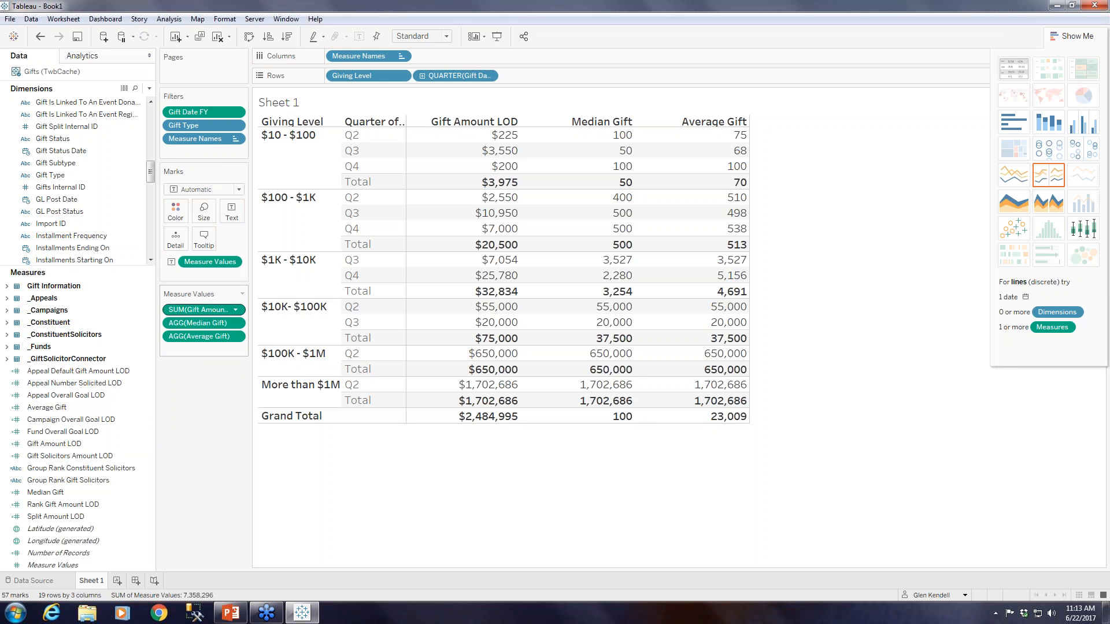
{"action": "left_click", "coordinate": [235, 310]}
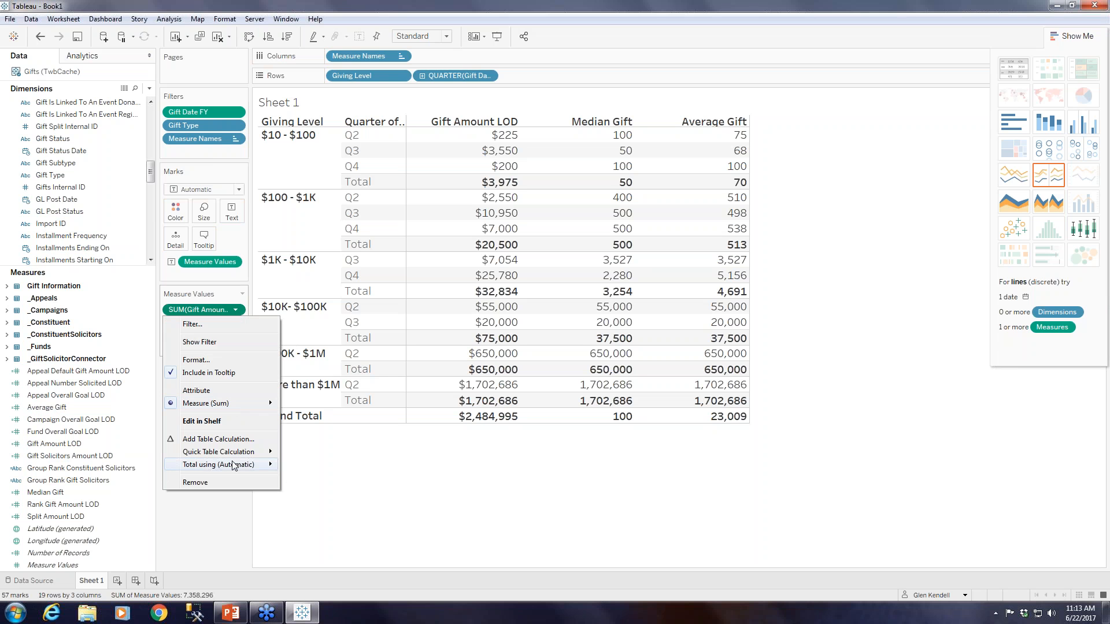
{"action": "mouse_move", "coordinate": [233, 465]}
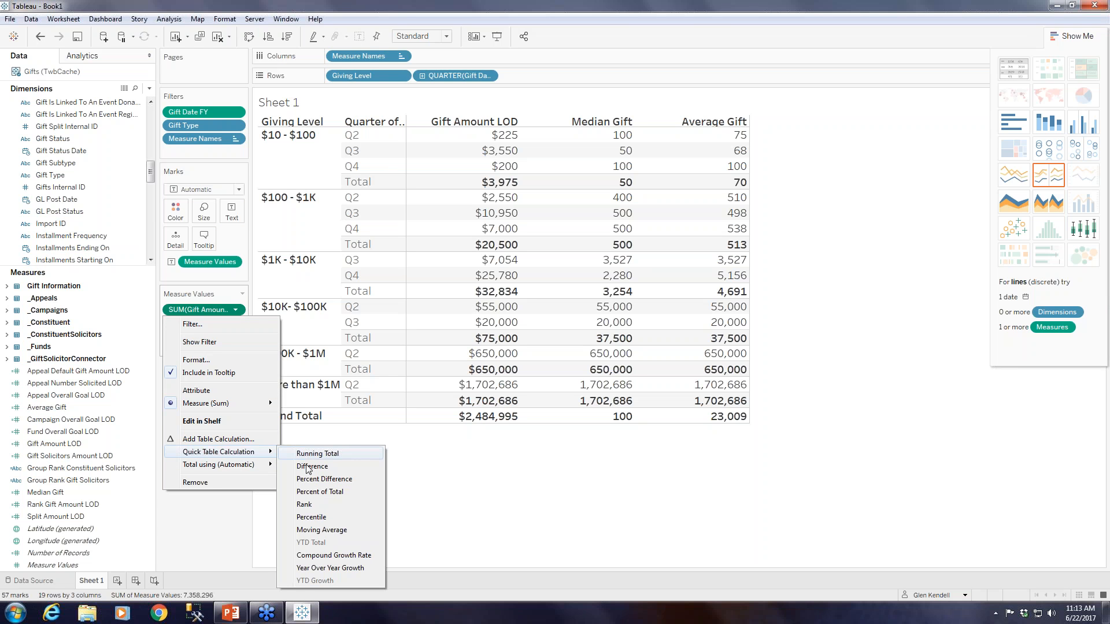
{"action": "left_click", "coordinate": [320, 491]}
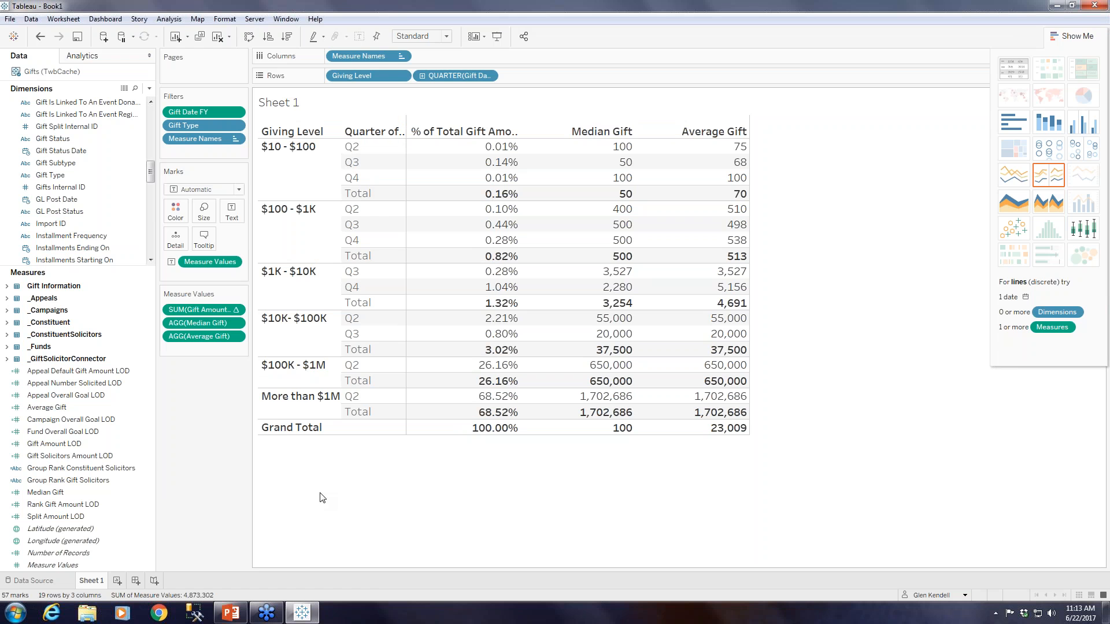
{"action": "left_click_drag", "start_coordinate": [54, 444], "coordinate": [190, 303]}
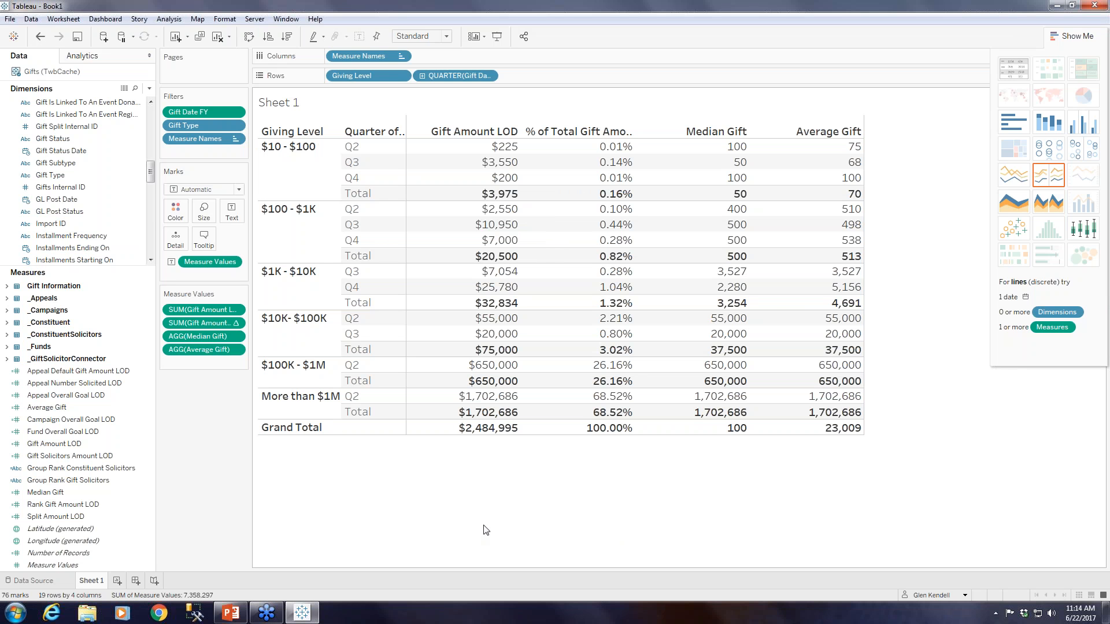
Format the sheet's shading with pale blue row banding for both pane and header.
{"action": "right_click", "coordinate": [565, 255]}
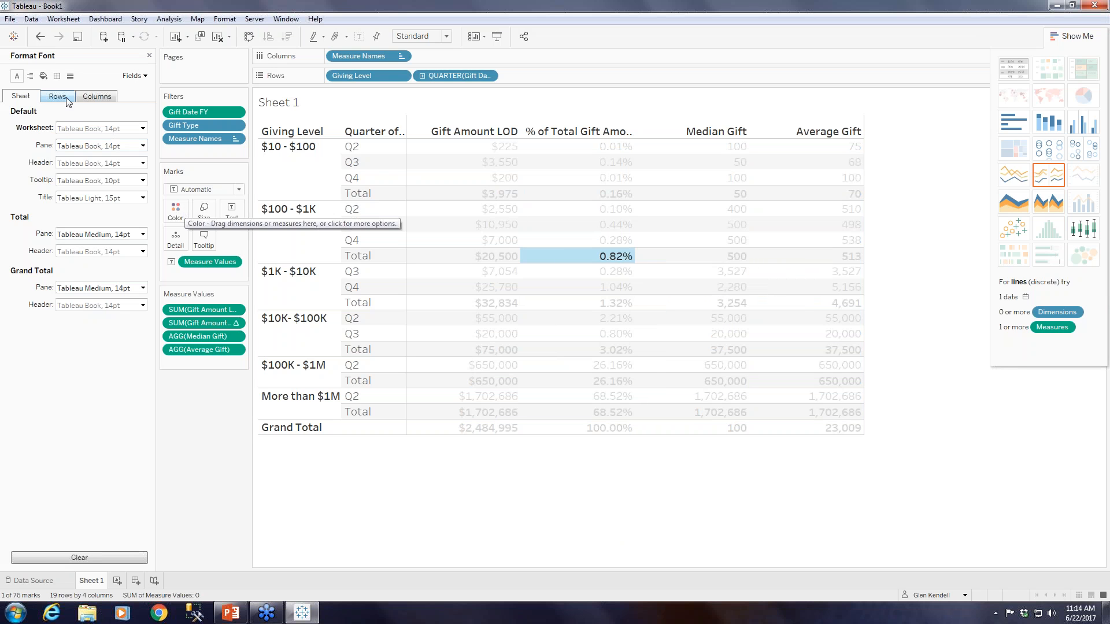
{"action": "left_click", "coordinate": [57, 77]}
{"action": "left_click", "coordinate": [44, 77]}
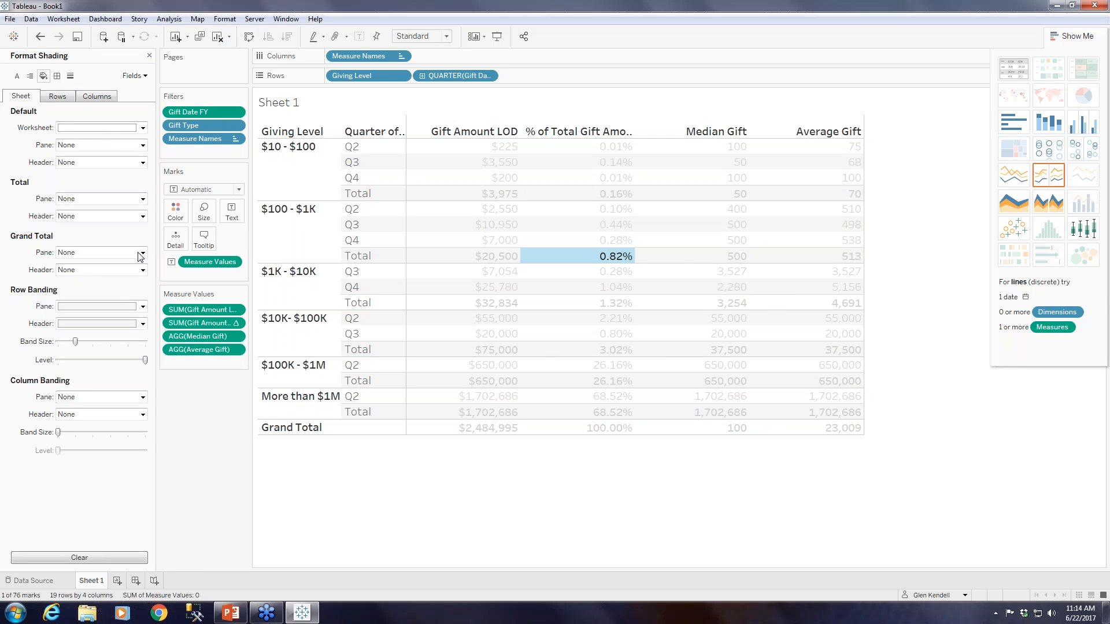
{"action": "left_click", "coordinate": [421, 496]}
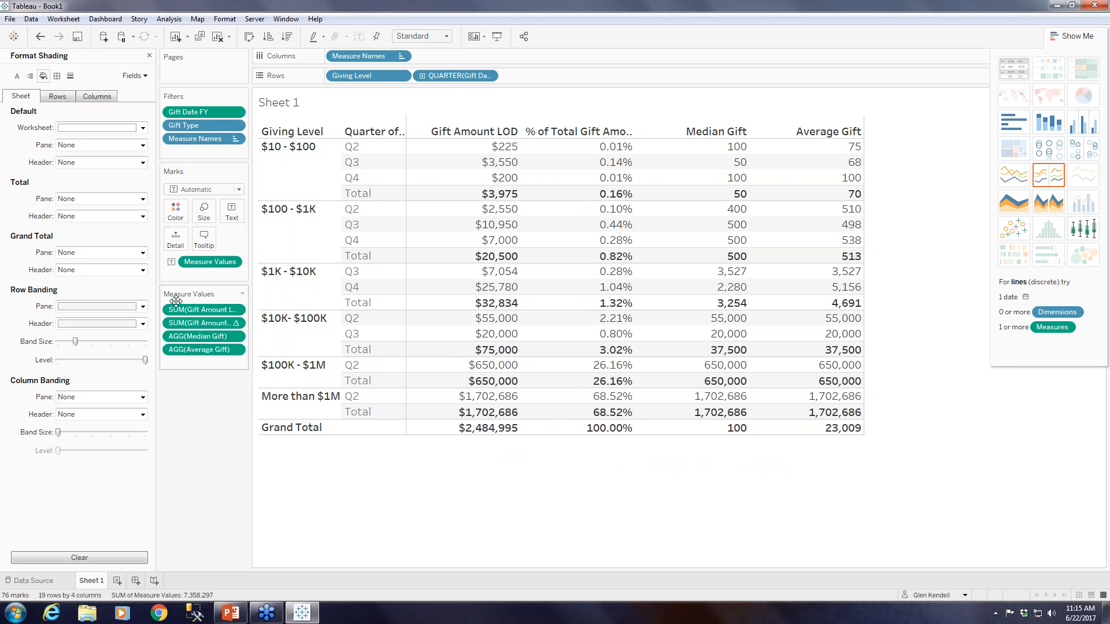
{"action": "left_click", "coordinate": [142, 307]}
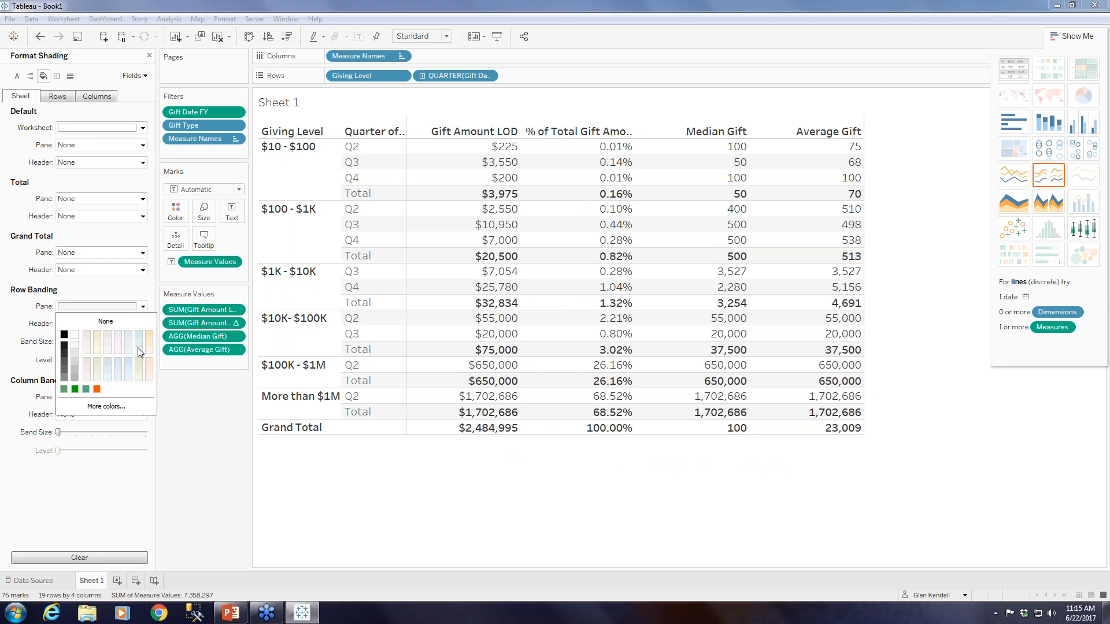
{"action": "left_click", "coordinate": [139, 352]}
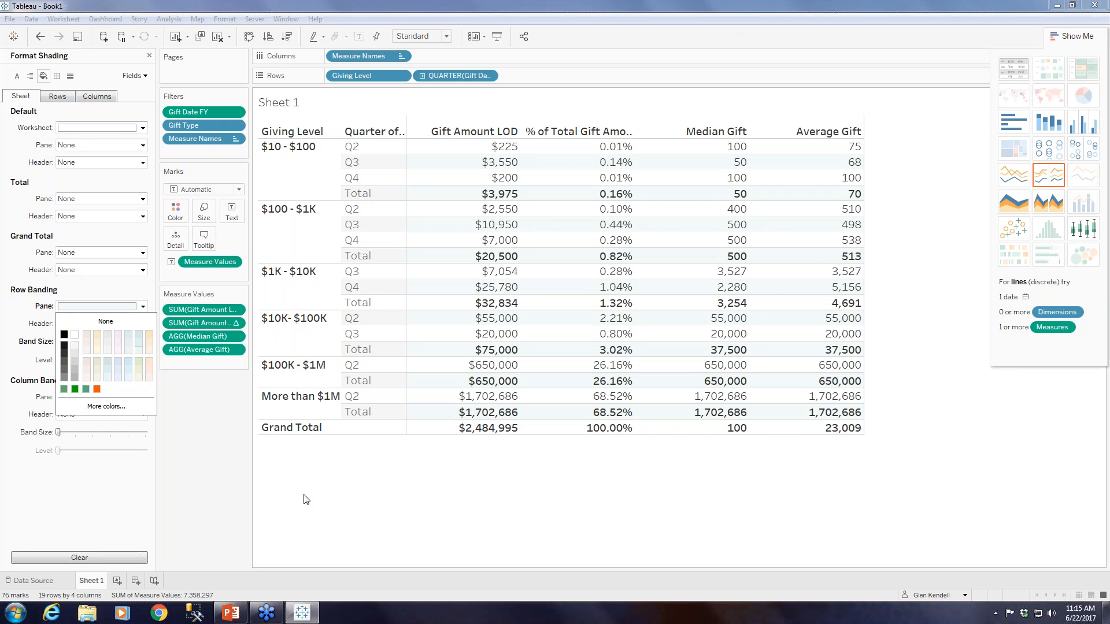
{"action": "left_click", "coordinate": [143, 323]}
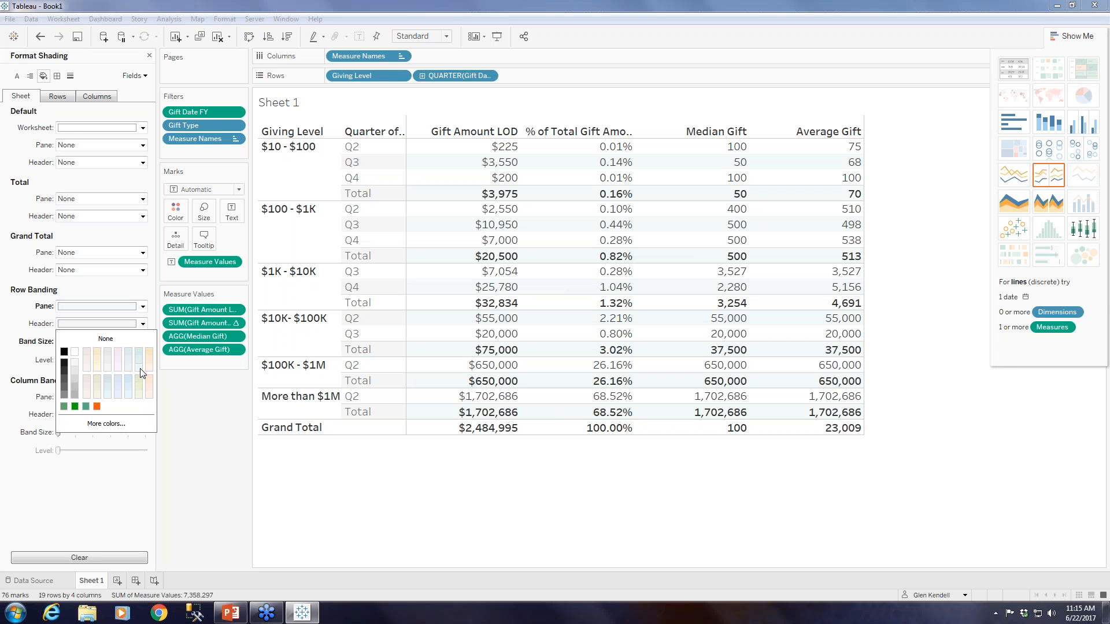
{"action": "left_click", "coordinate": [175, 401]}
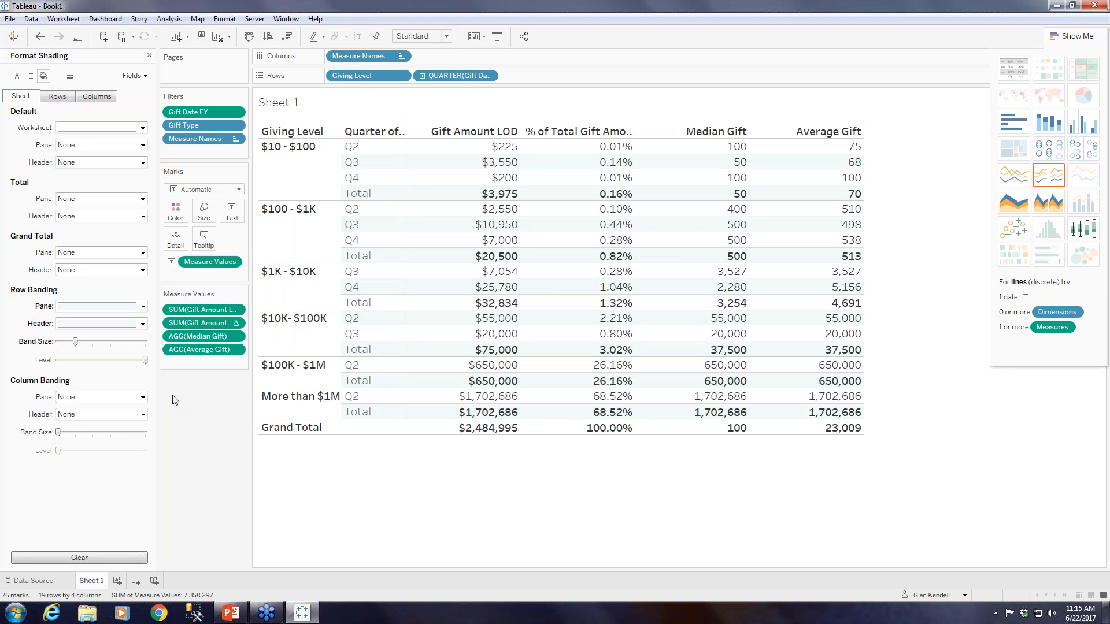
Shade the Grand Total pane and header light olive green and close the formatting options.
{"action": "left_click", "coordinate": [143, 253]}
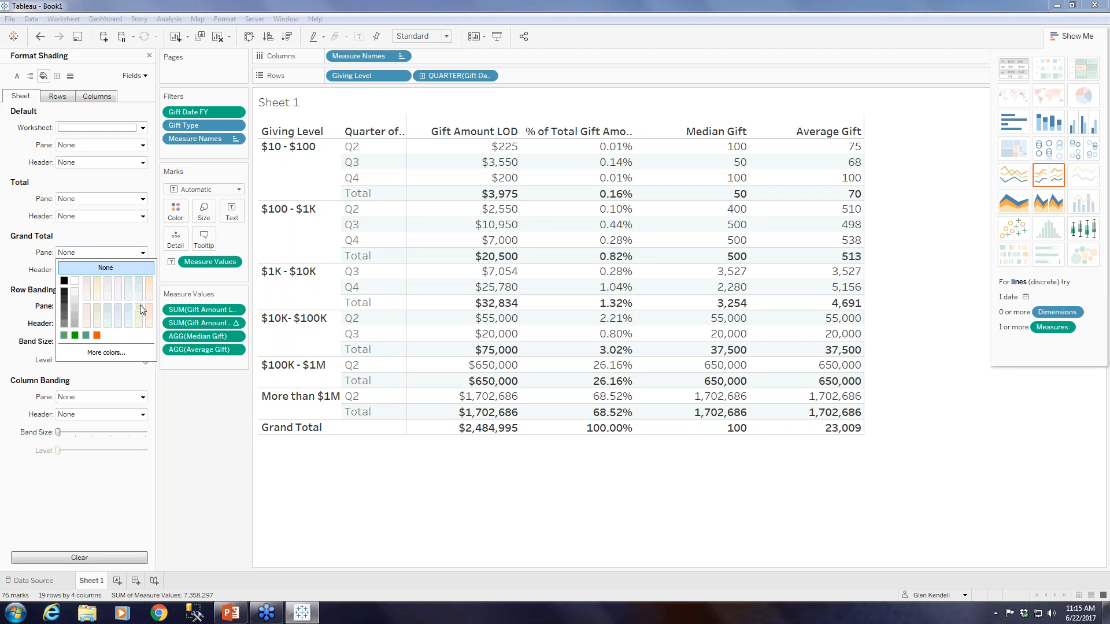
{"action": "left_click", "coordinate": [142, 319]}
{"action": "left_click", "coordinate": [142, 270]}
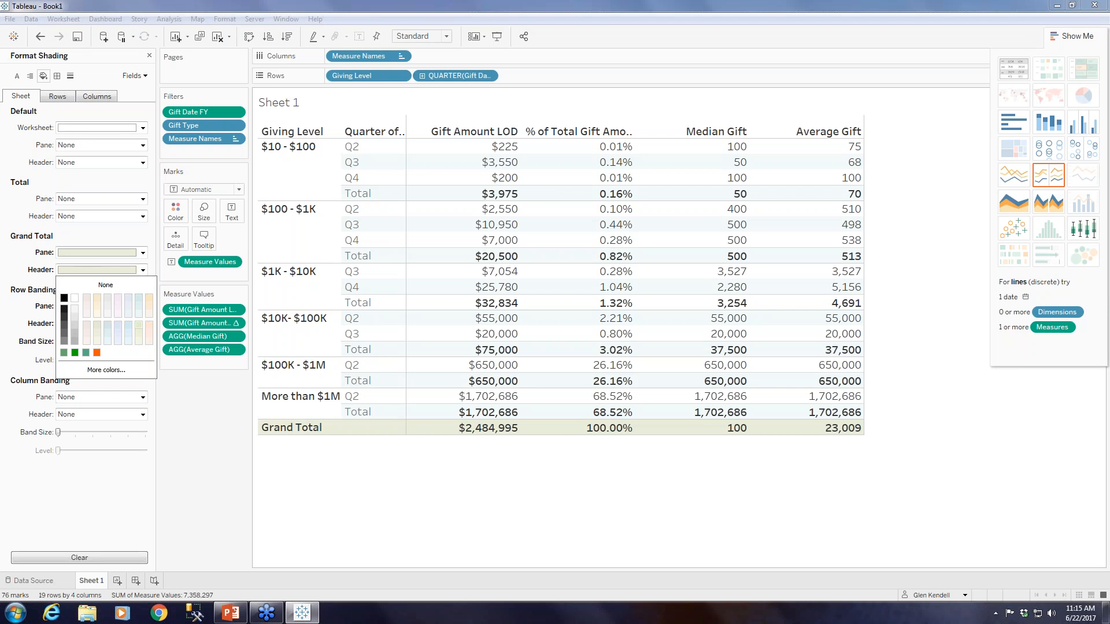
{"action": "left_click", "coordinate": [137, 328]}
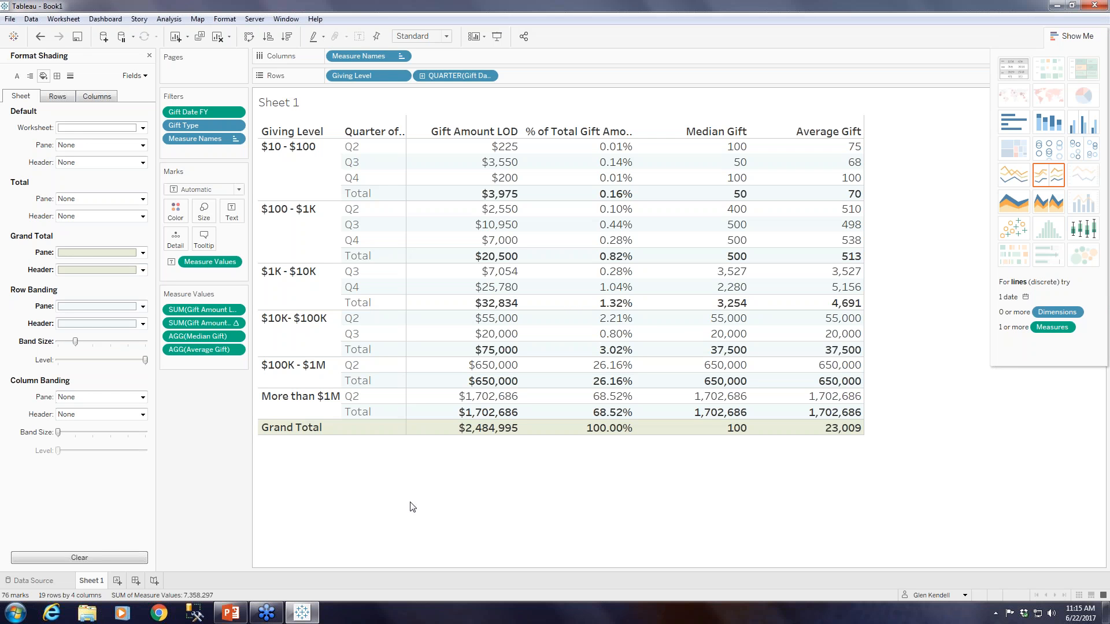
{"action": "left_click", "coordinate": [149, 56]}
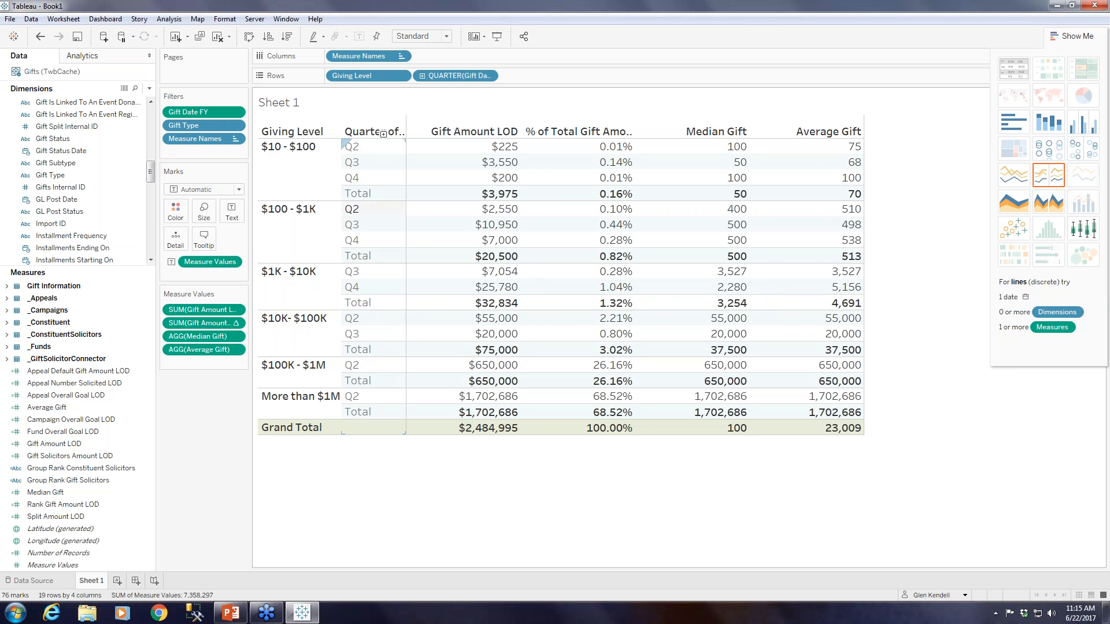
Widen the quarter column slightly and expand the Gift Date FY quarter on the rows to months.
{"action": "left_click_drag", "start_coordinate": [406, 179], "coordinate": [427, 179]}
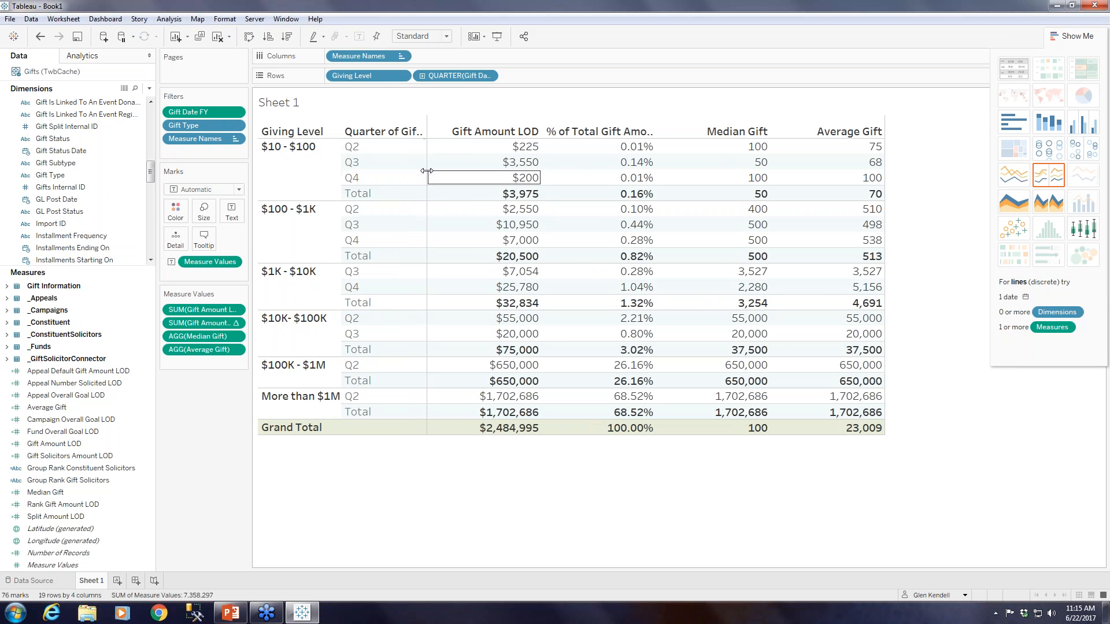
{"action": "left_click_drag", "start_coordinate": [427, 174], "coordinate": [422, 172]}
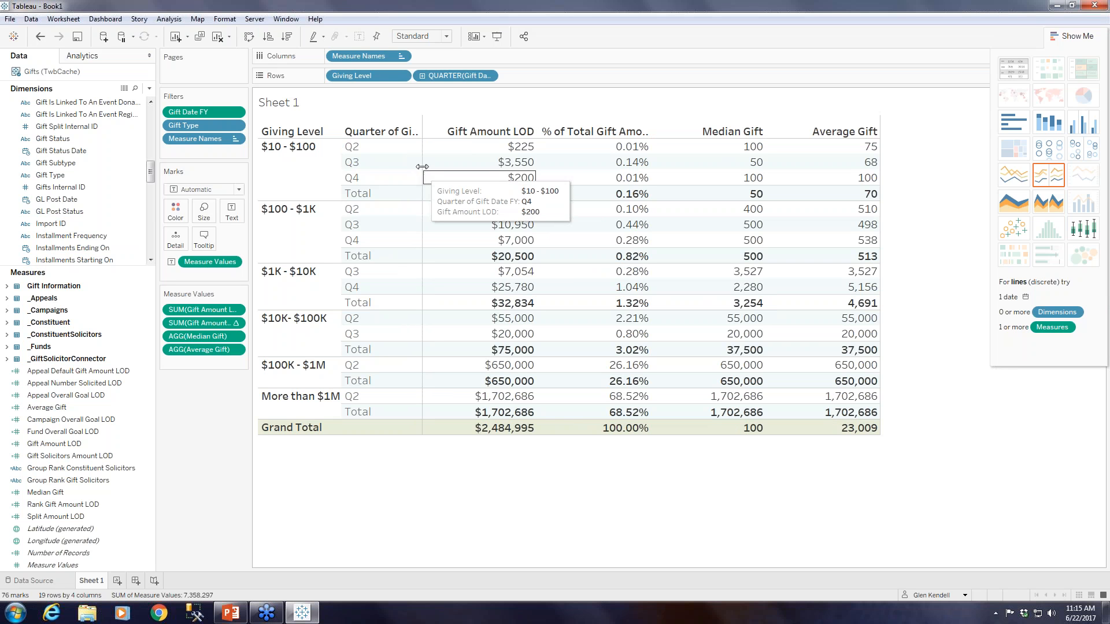
{"action": "left_click", "coordinate": [421, 76]}
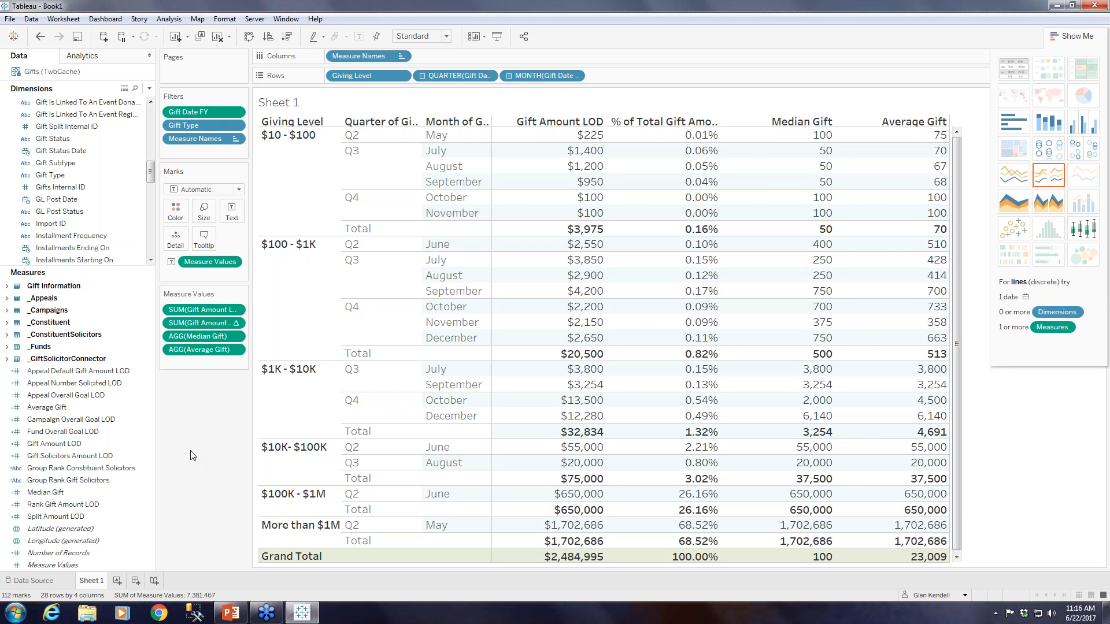
Create a new worksheet with a bar chart of summed Gift Amount LOD by year of Gift Date FY.
{"action": "left_click", "coordinate": [117, 581]}
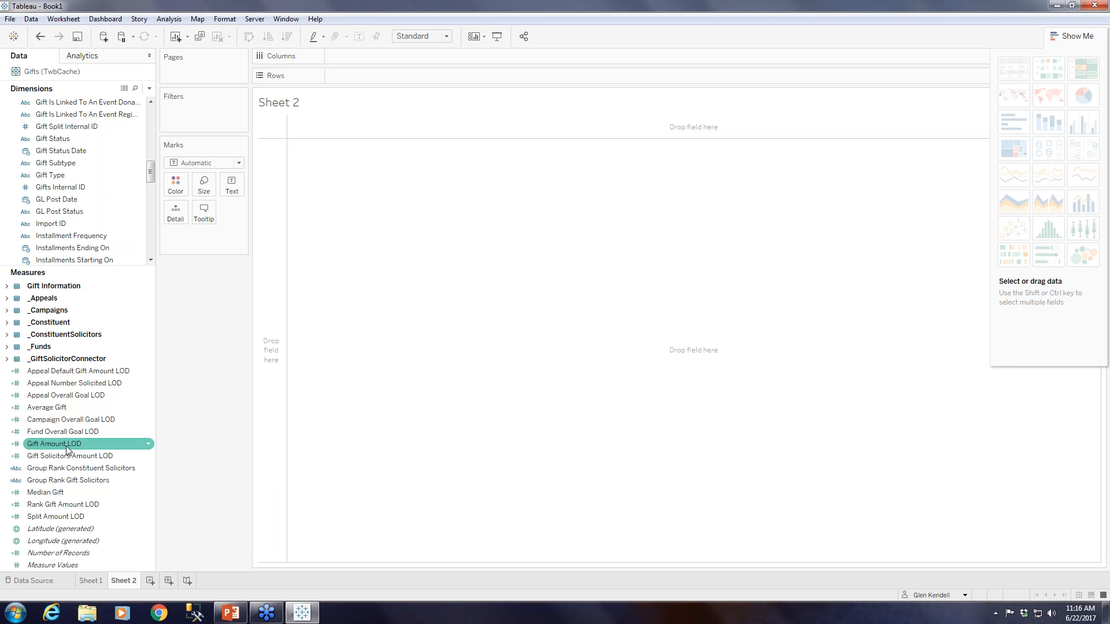
{"action": "mouse_move", "coordinate": [68, 446]}
{"action": "left_mouse_down"}
{"action": "mouse_move", "coordinate": [391, 175]}
{"action": "mouse_move", "coordinate": [400, 77]}
{"action": "left_mouse_up"}
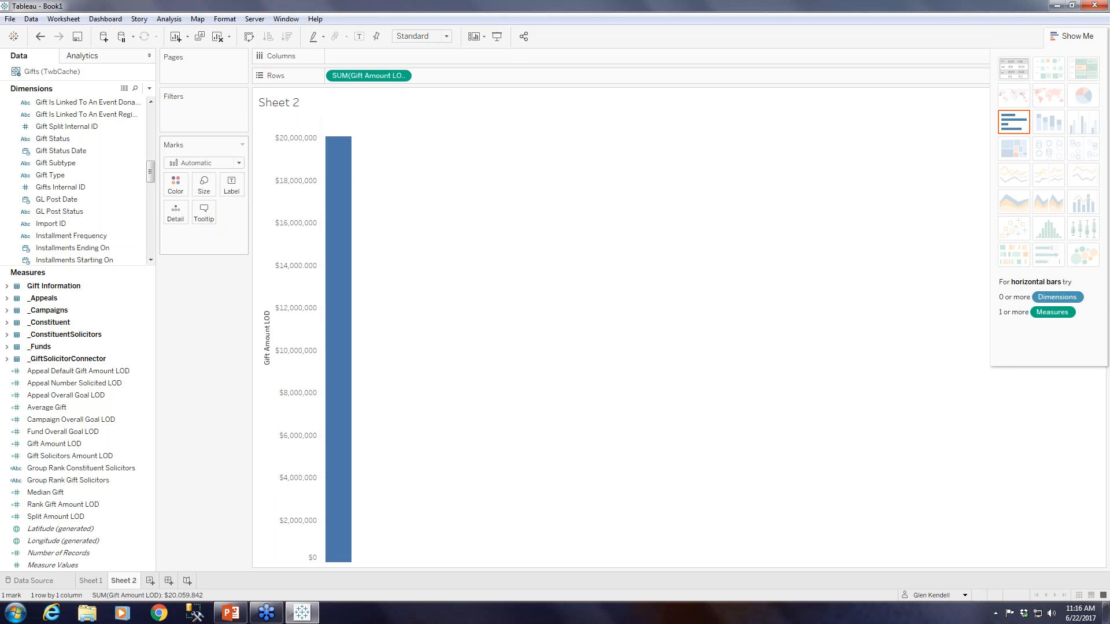
{"action": "left_click_drag", "start_coordinate": [150, 177], "coordinate": [150, 104]}
{"action": "left_click", "coordinate": [8, 102]}
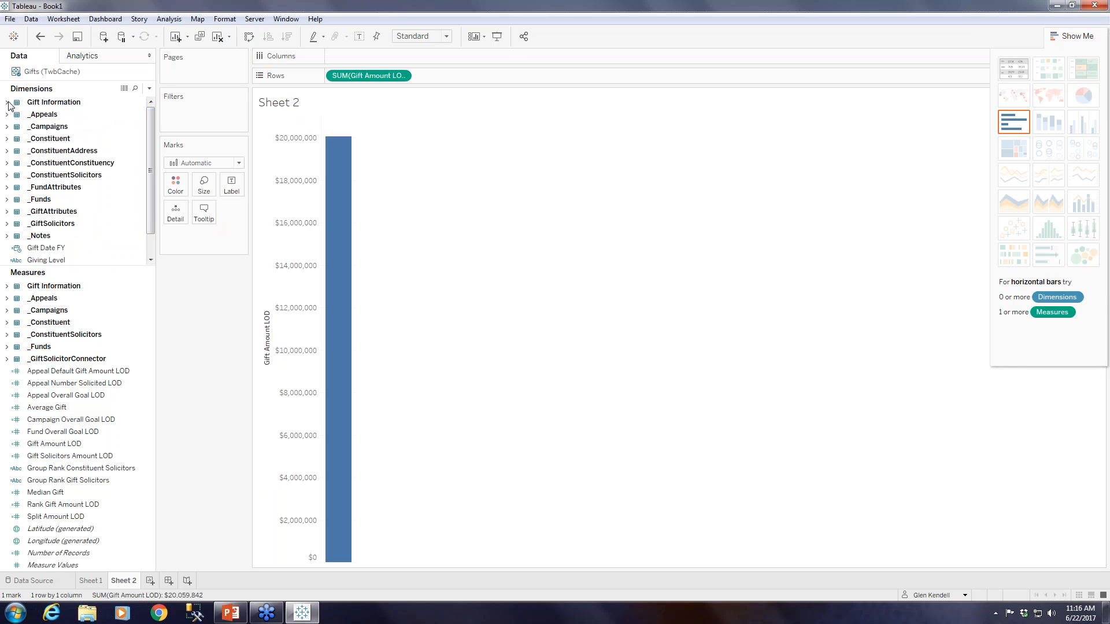
{"action": "left_click_drag", "start_coordinate": [132, 248], "coordinate": [370, 56]}
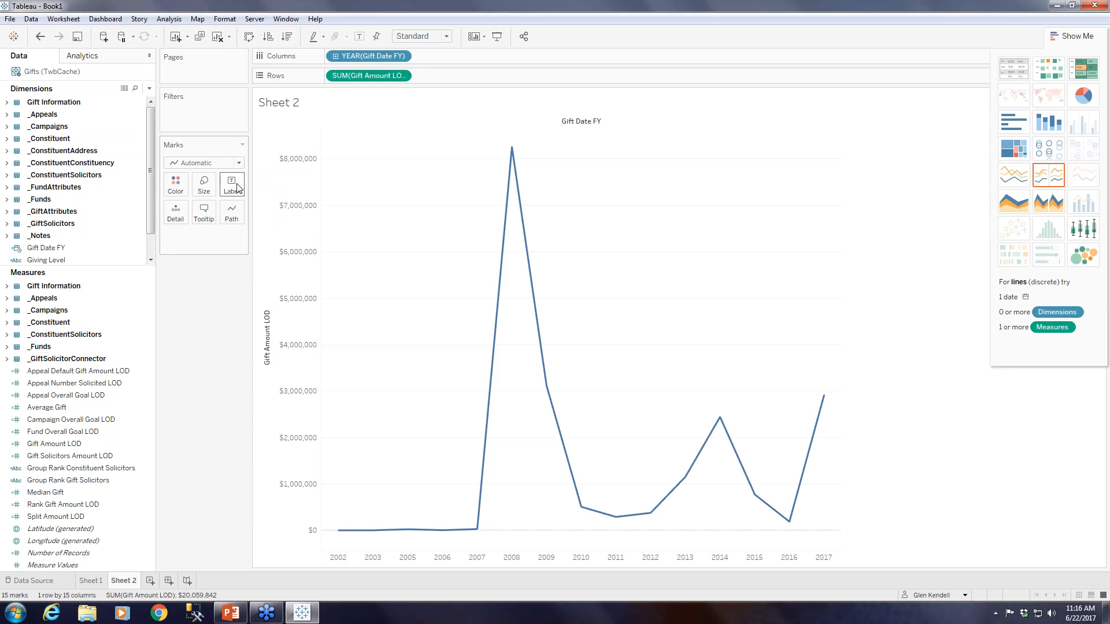
{"action": "left_click", "coordinate": [202, 163]}
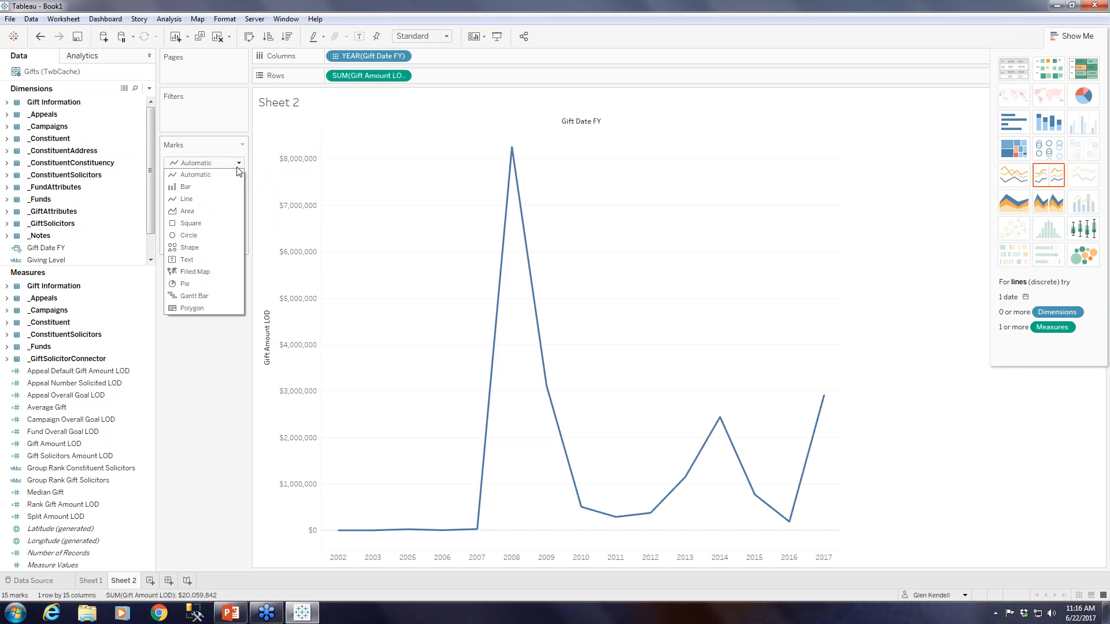
{"action": "left_click", "coordinate": [206, 187]}
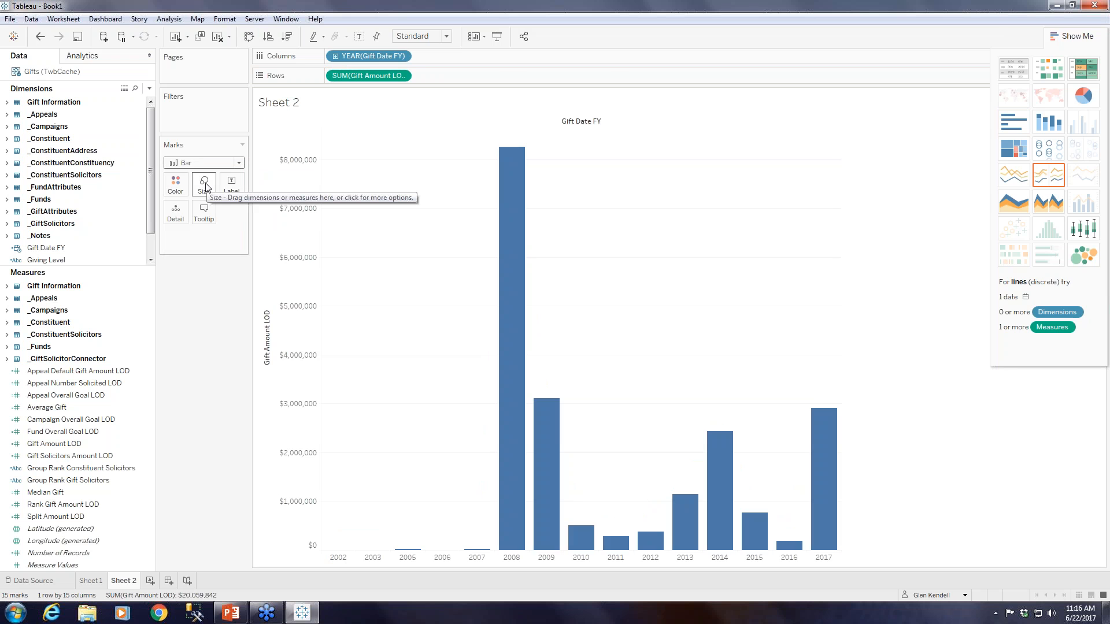
Filter the chart on Gift Date FY with a relative date range covering the last 4 quarters.
{"action": "left_click", "coordinate": [51, 249]}
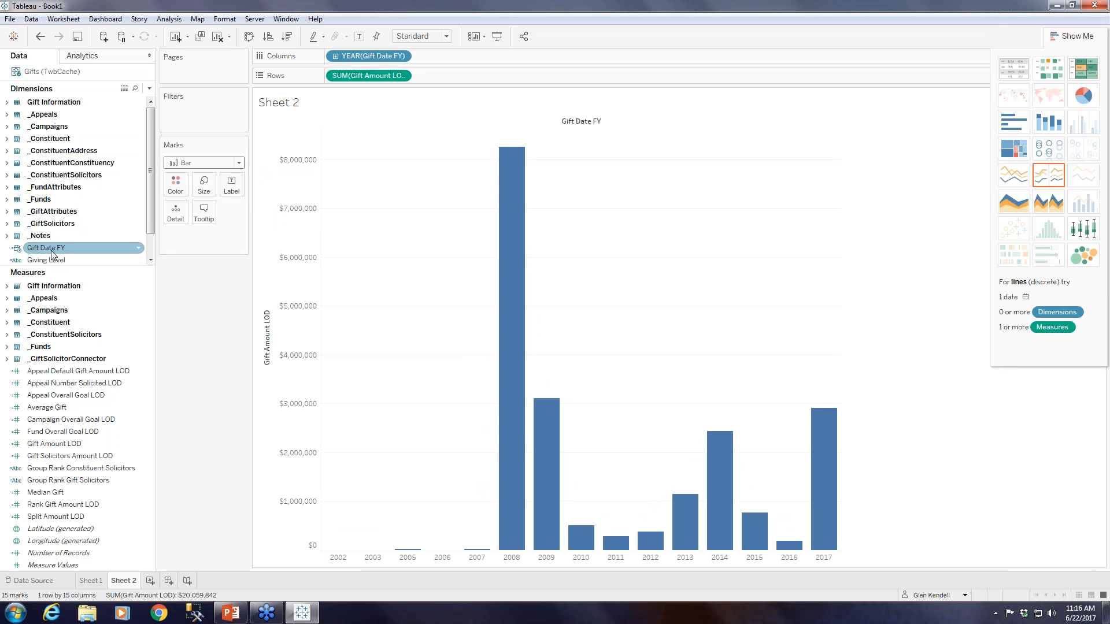
{"action": "left_click_drag", "start_coordinate": [51, 251], "coordinate": [200, 114]}
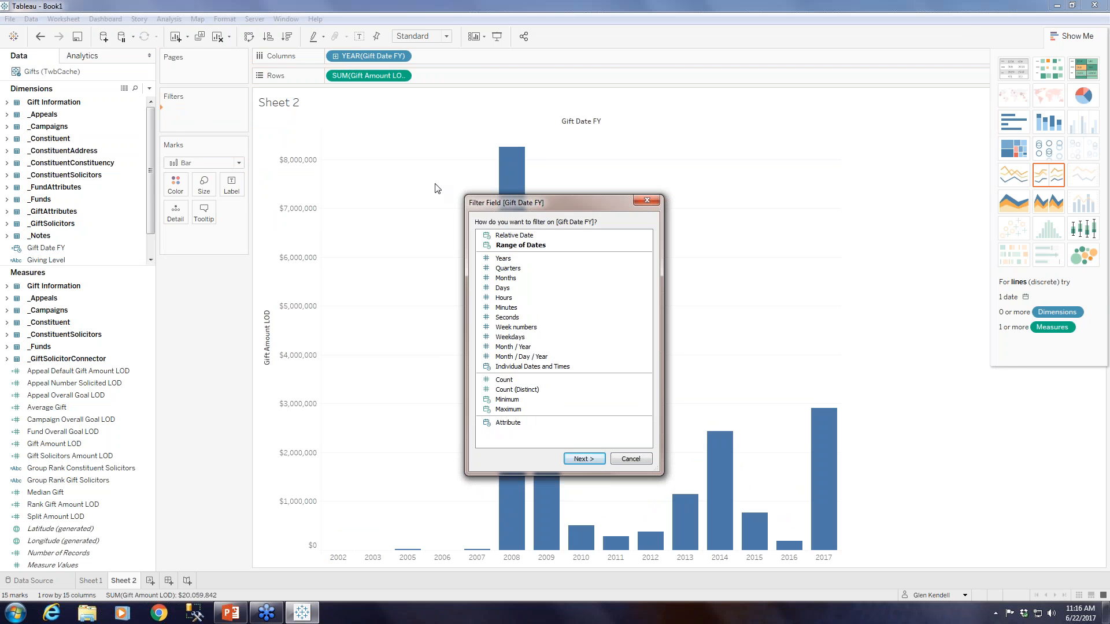
{"action": "left_click", "coordinate": [506, 237]}
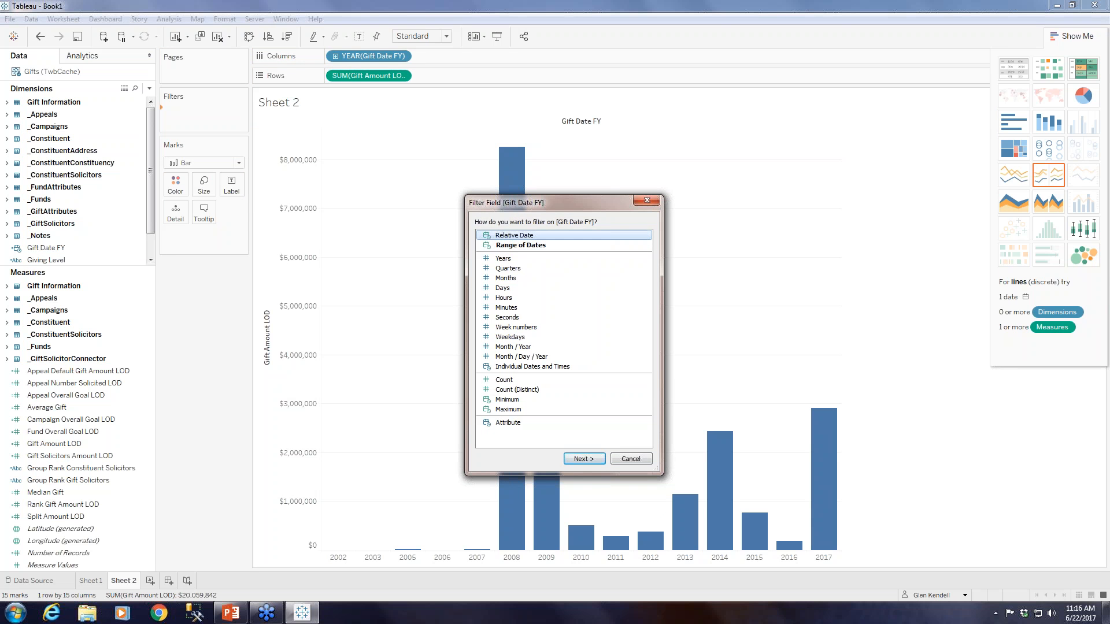
{"action": "left_click", "coordinate": [594, 461]}
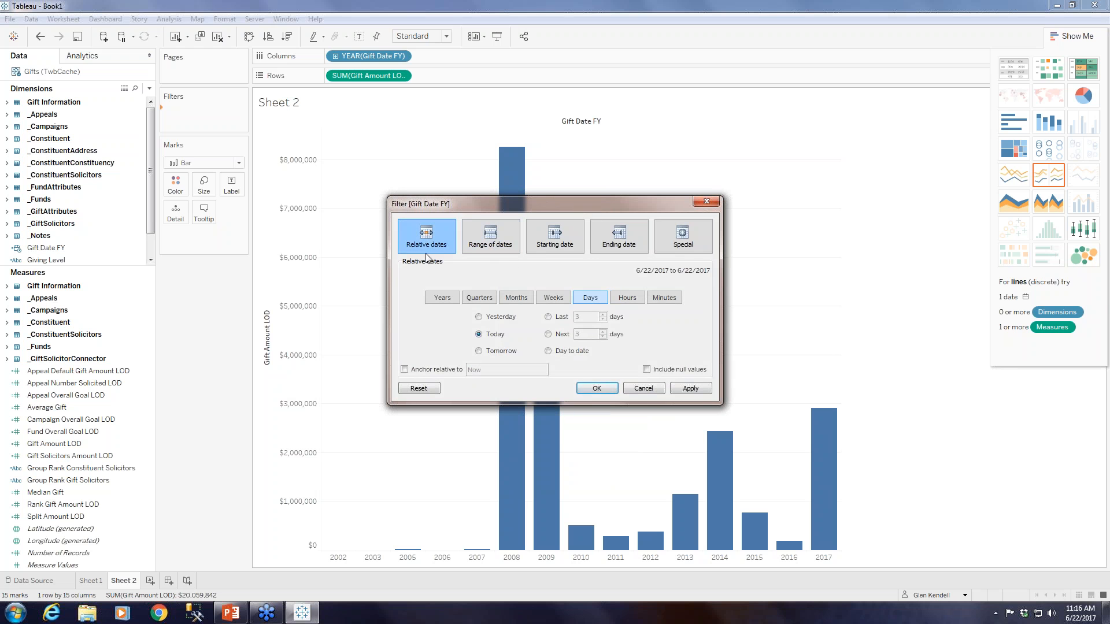
{"action": "left_click", "coordinate": [479, 297]}
{"action": "left_click", "coordinate": [549, 317]}
{"action": "left_click", "coordinate": [603, 315]}
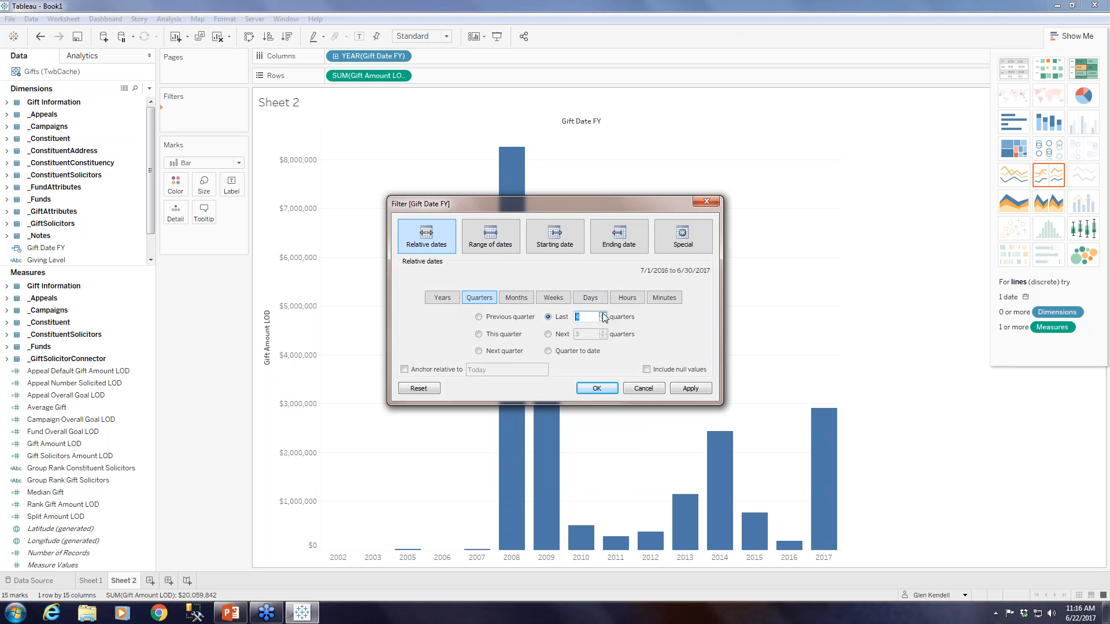
{"action": "left_click", "coordinate": [597, 388]}
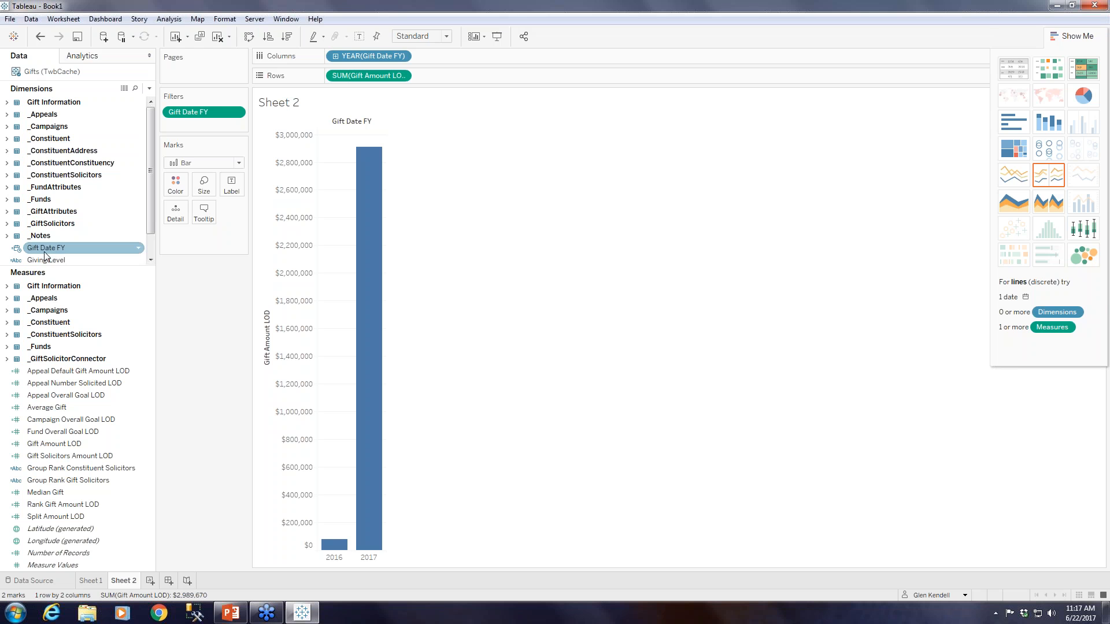
Examine the fiscal year start options in the default properties of Gift Date FY, then dismiss them without choosing a month.
{"action": "left_click", "coordinate": [139, 249]}
{"action": "mouse_move", "coordinate": [192, 404]}
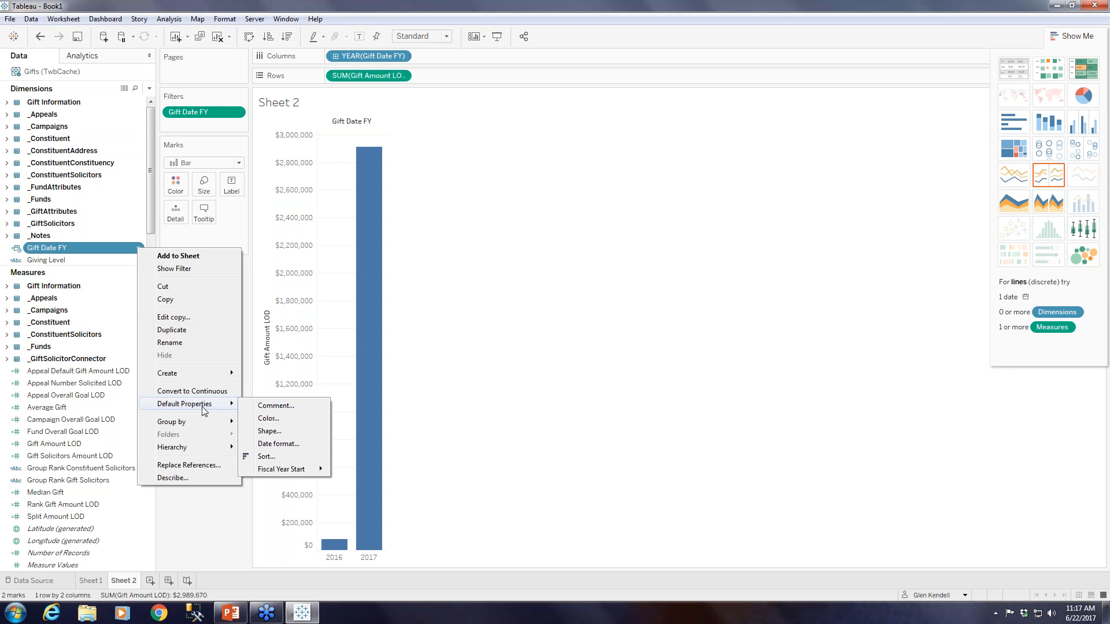
{"action": "mouse_move", "coordinate": [279, 471]}
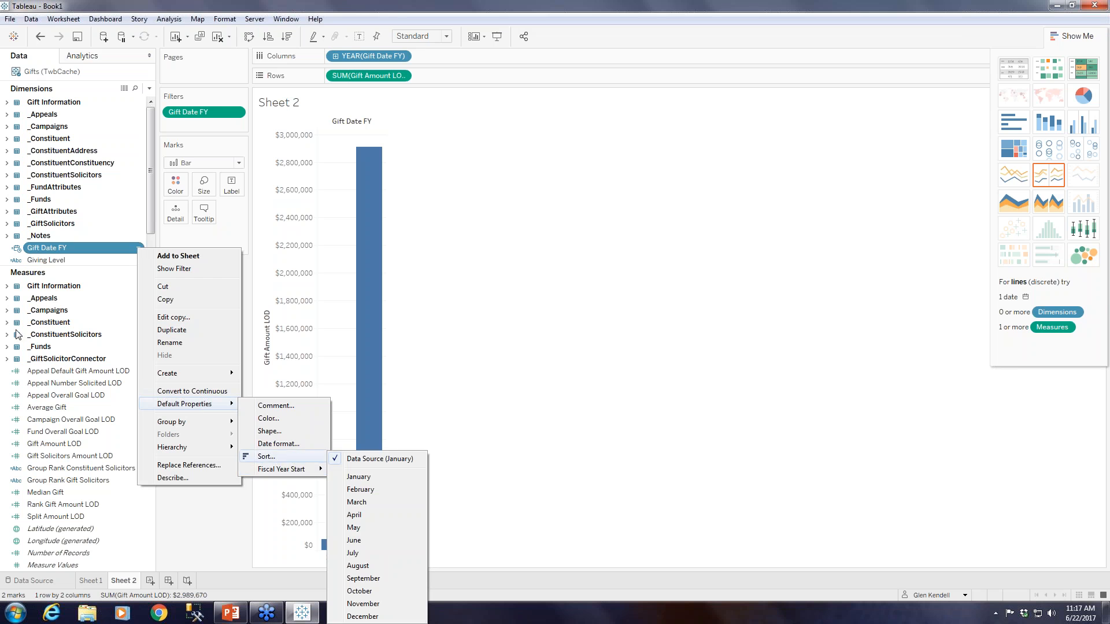
{"action": "mouse_move", "coordinate": [227, 449]}
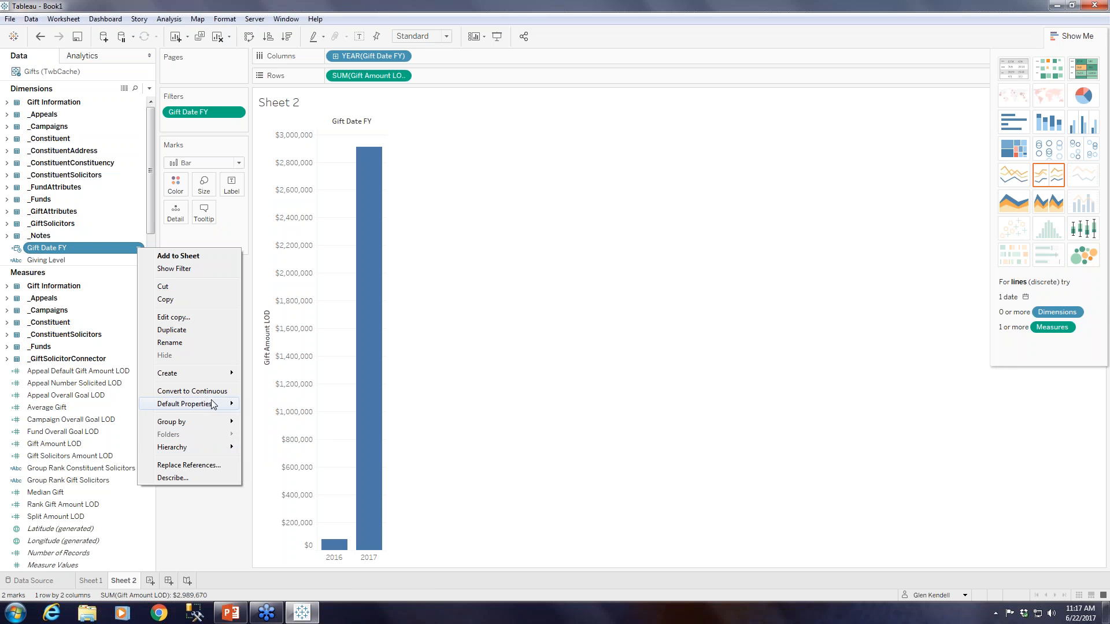
{"action": "mouse_move", "coordinate": [314, 473]}
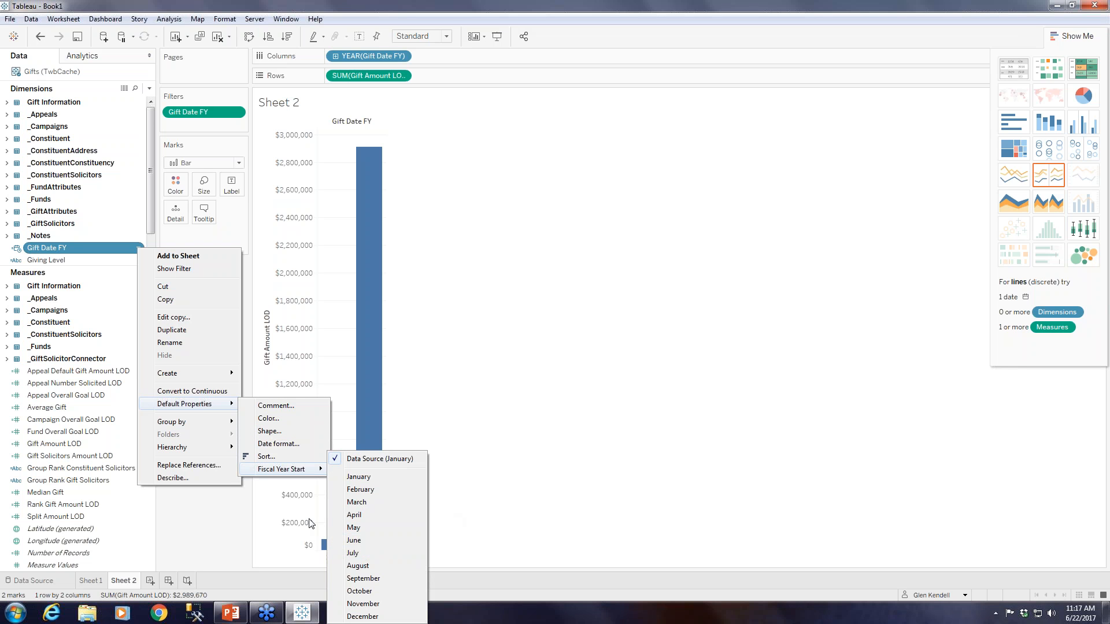
{"action": "left_click", "coordinate": [199, 524]}
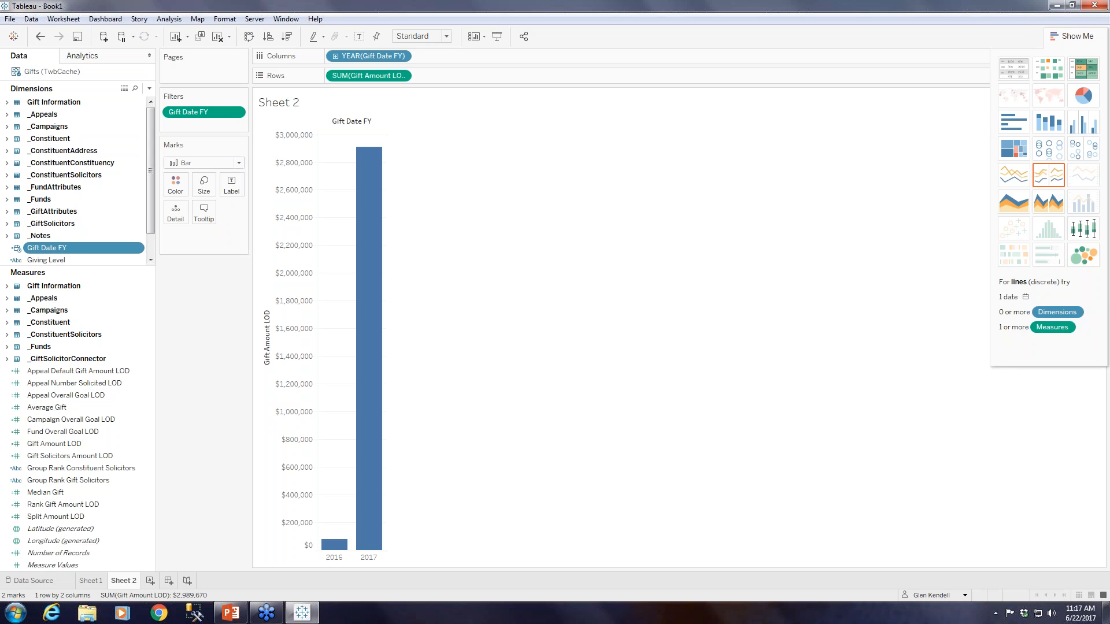
Filter the chart by Gift Type, including every type except MG Pledge, Pledge and Recurring Gift.
{"action": "left_click", "coordinate": [7, 102]}
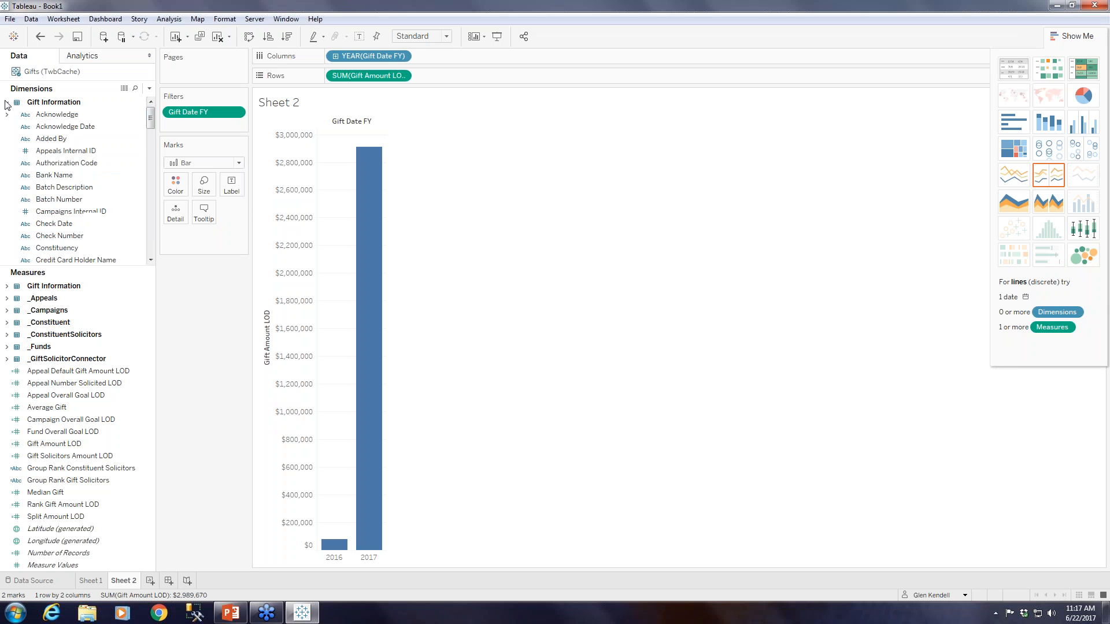
{"action": "left_click", "coordinate": [149, 242]}
{"action": "left_click", "coordinate": [150, 234]}
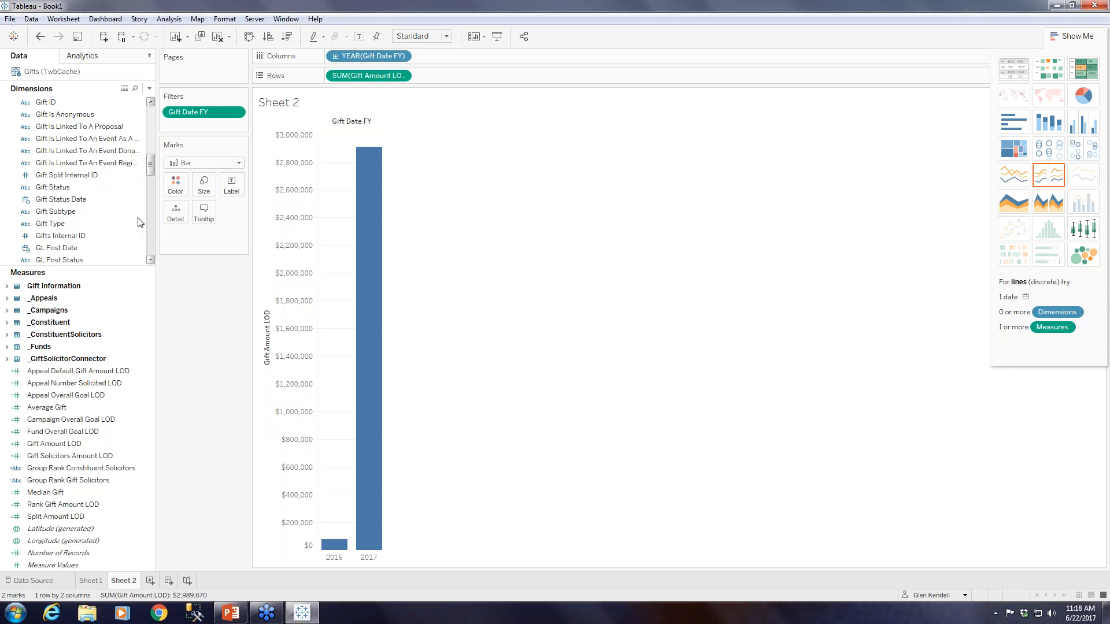
{"action": "left_click_drag", "start_coordinate": [55, 224], "coordinate": [192, 127]}
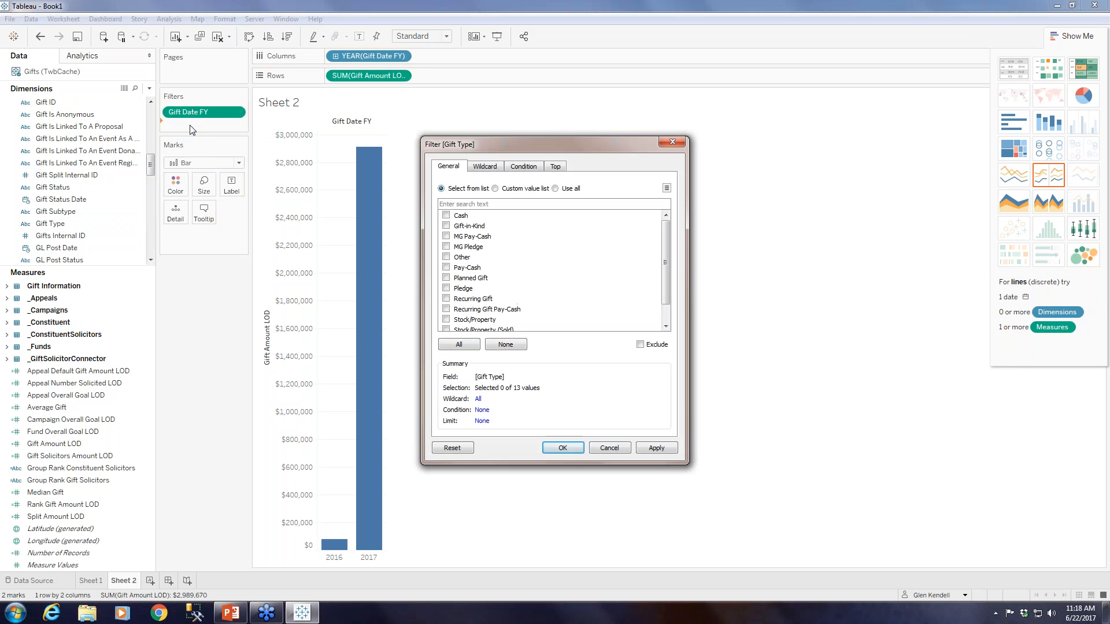
{"action": "left_click", "coordinate": [459, 344]}
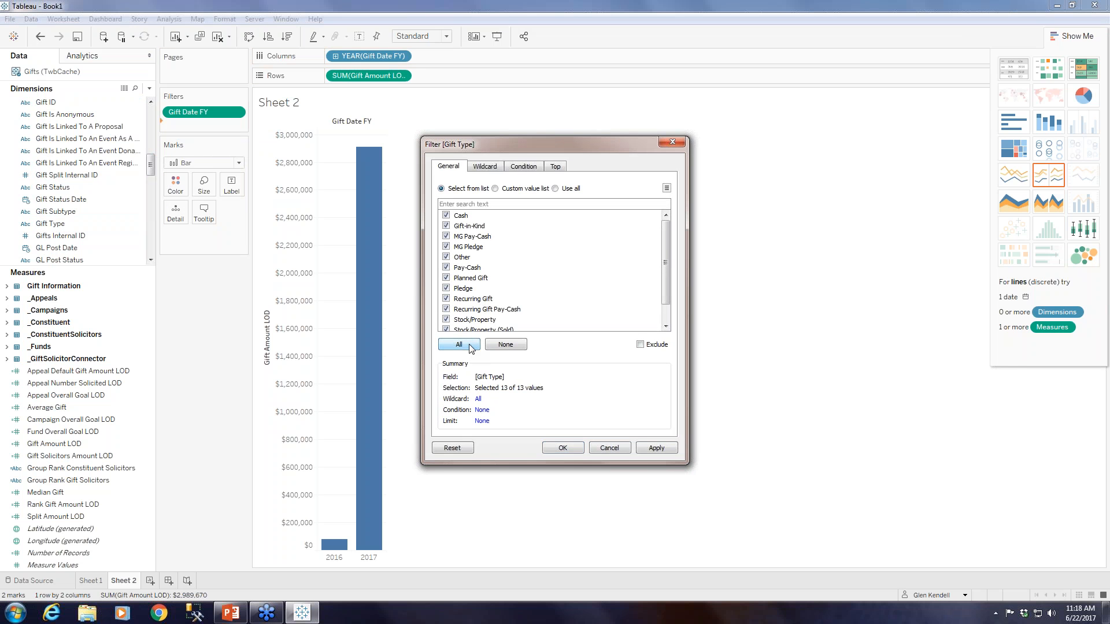
{"action": "left_click", "coordinate": [446, 247]}
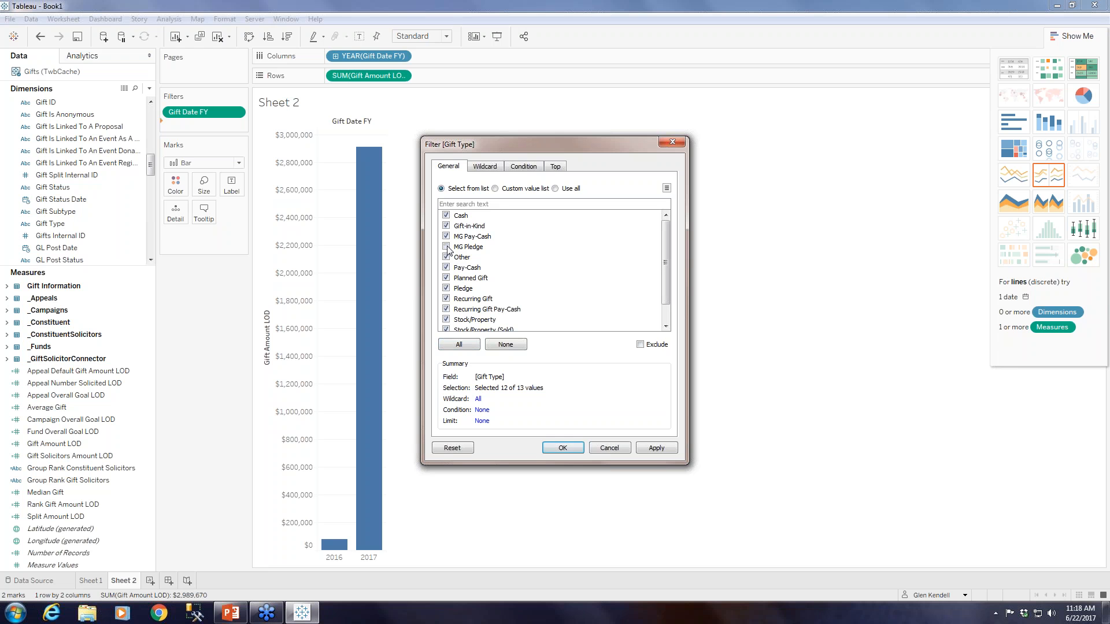
{"action": "left_click", "coordinate": [446, 289]}
{"action": "left_click", "coordinate": [446, 299]}
{"action": "left_click", "coordinate": [563, 448]}
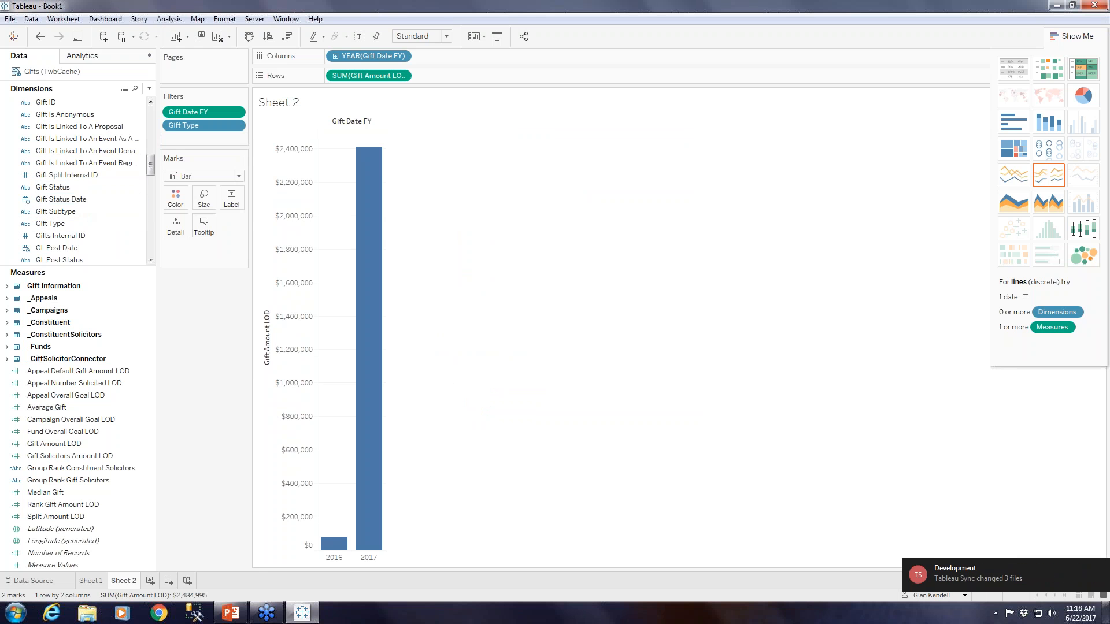
Collapse the Gift Information fields, add a Giving Level filter to the chart and hide the chart type suggestions.
{"action": "left_click_drag", "start_coordinate": [151, 167], "coordinate": [150, 116]}
{"action": "left_click", "coordinate": [7, 102]}
{"action": "left_click", "coordinate": [53, 260]}
{"action": "left_click_drag", "start_coordinate": [53, 263], "coordinate": [202, 136]}
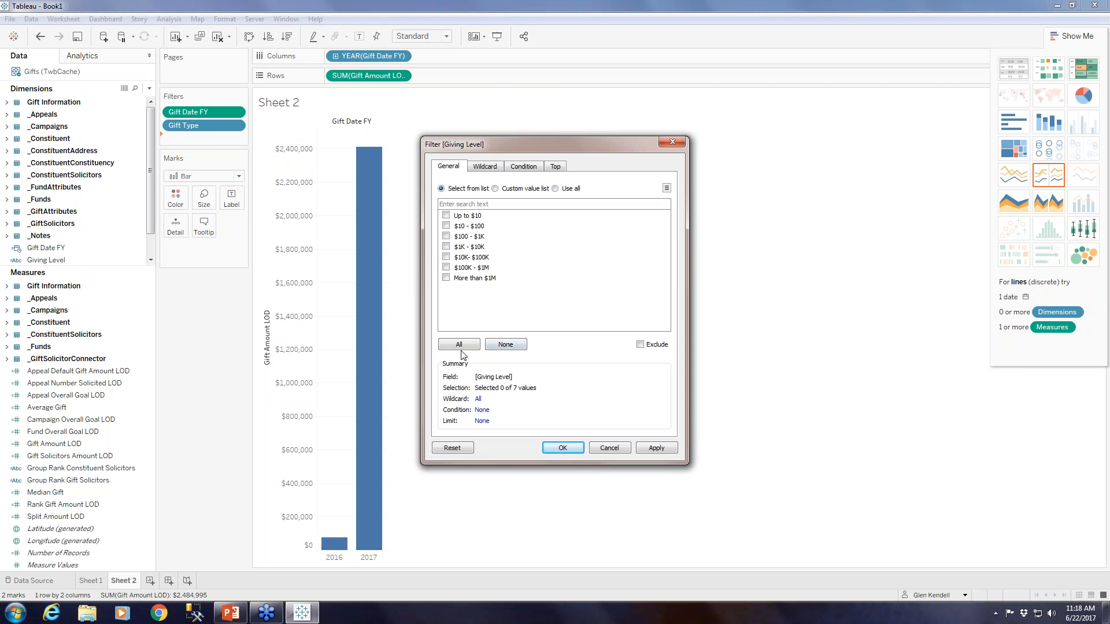
{"action": "left_click", "coordinate": [564, 449]}
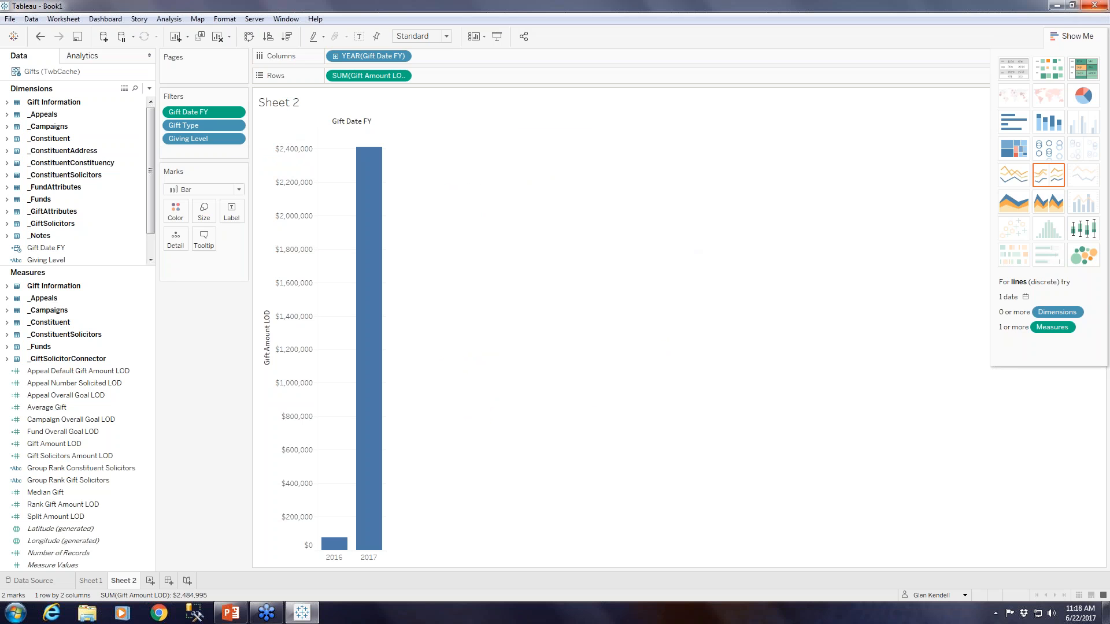
{"action": "left_click", "coordinate": [1080, 36]}
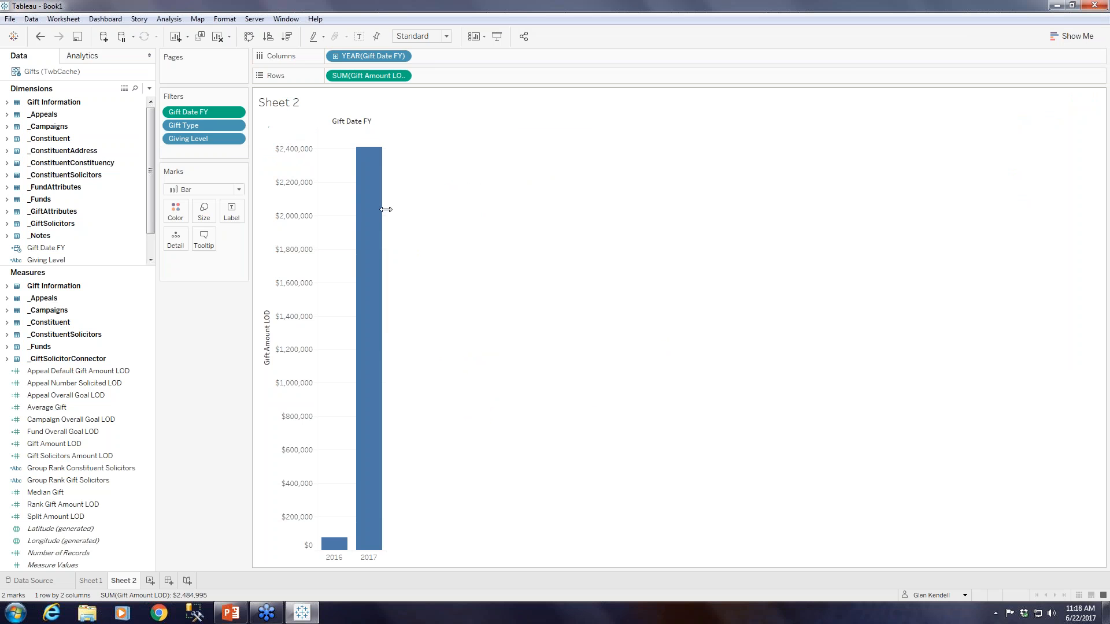
Drill Gift Date FY on the columns down to quarter, remove the year, and make the quarter continuous in the Q2 2015 style.
{"action": "left_click", "coordinate": [335, 57]}
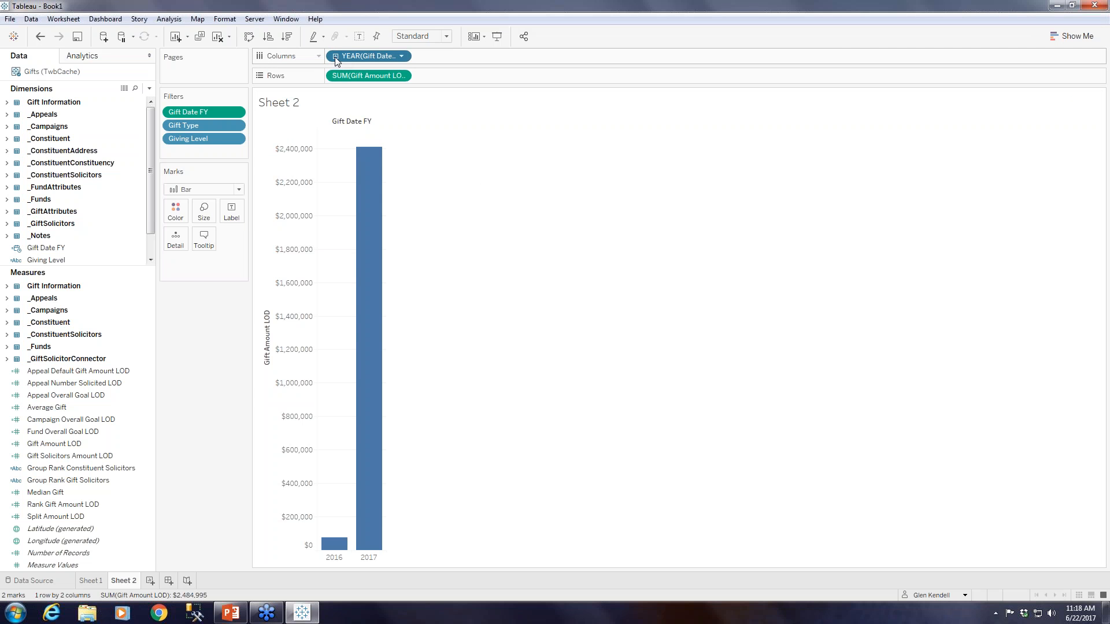
{"action": "left_click", "coordinate": [335, 57]}
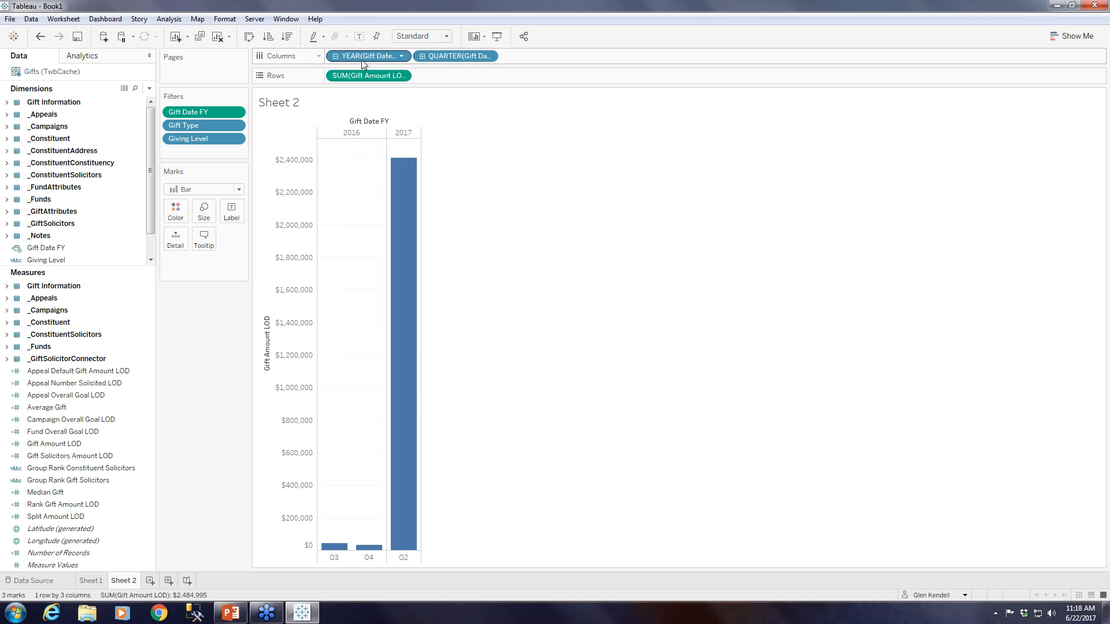
{"action": "left_click", "coordinate": [402, 56]}
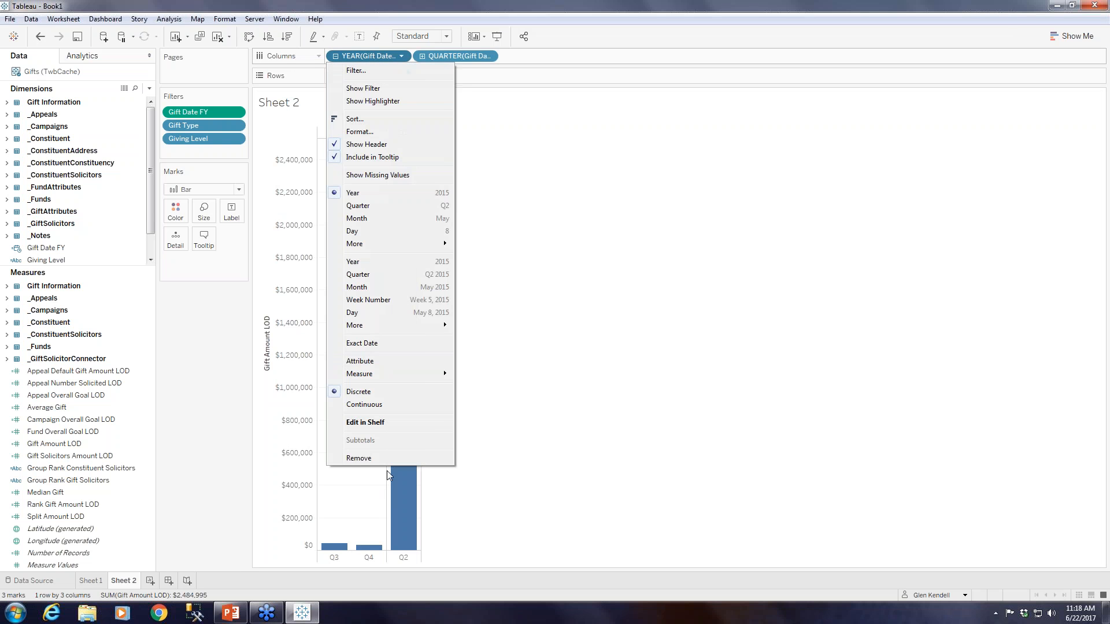
{"action": "left_click", "coordinate": [363, 459]}
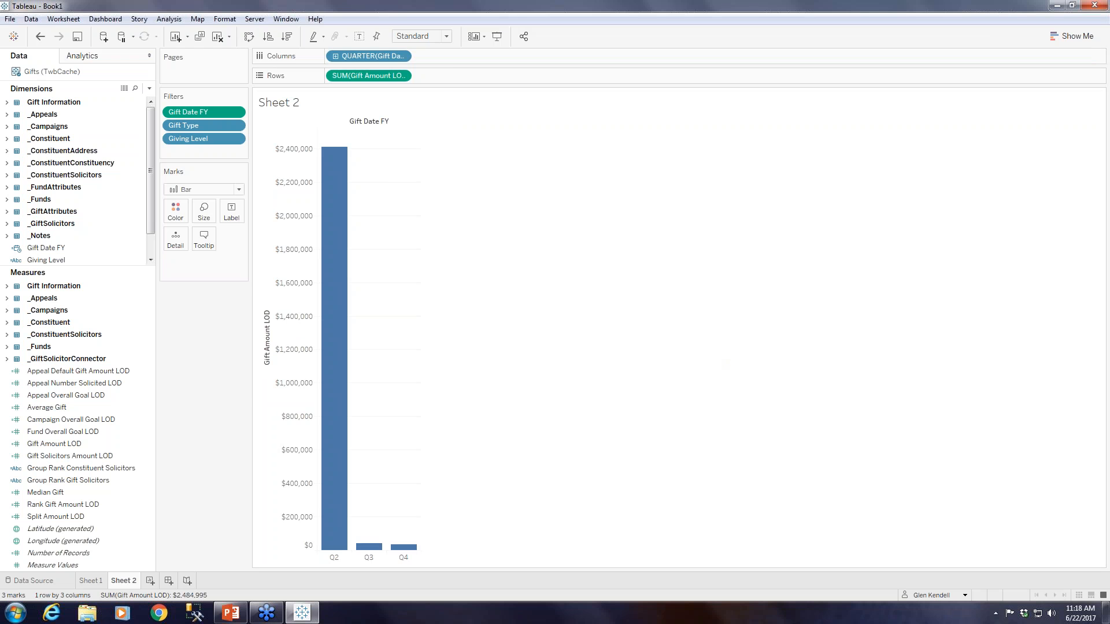
{"action": "left_click", "coordinate": [401, 56]}
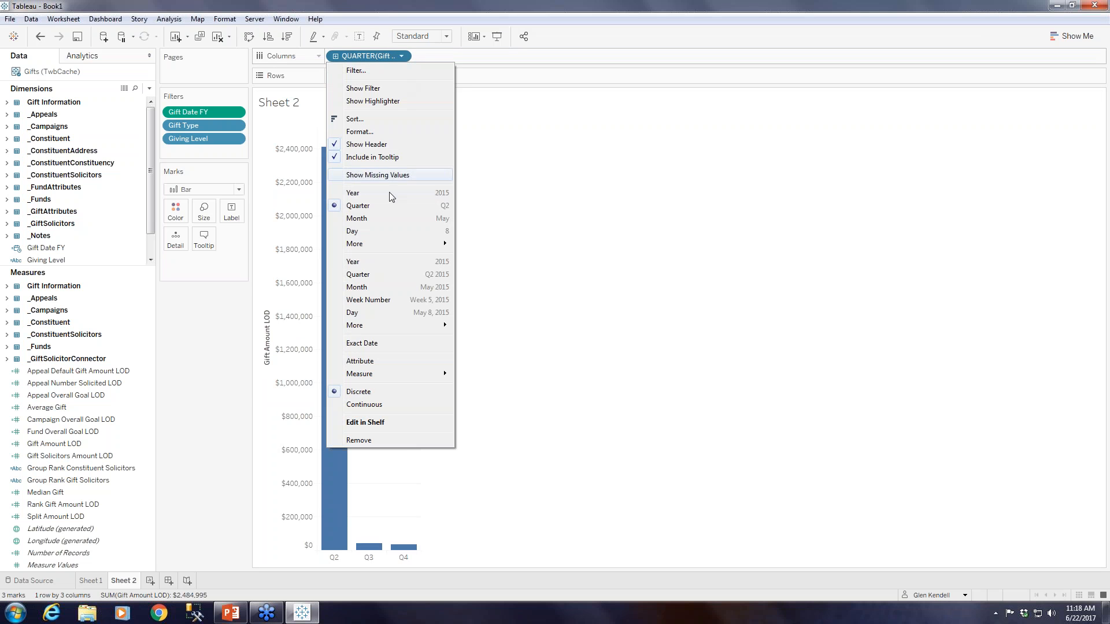
{"action": "left_click", "coordinate": [390, 276]}
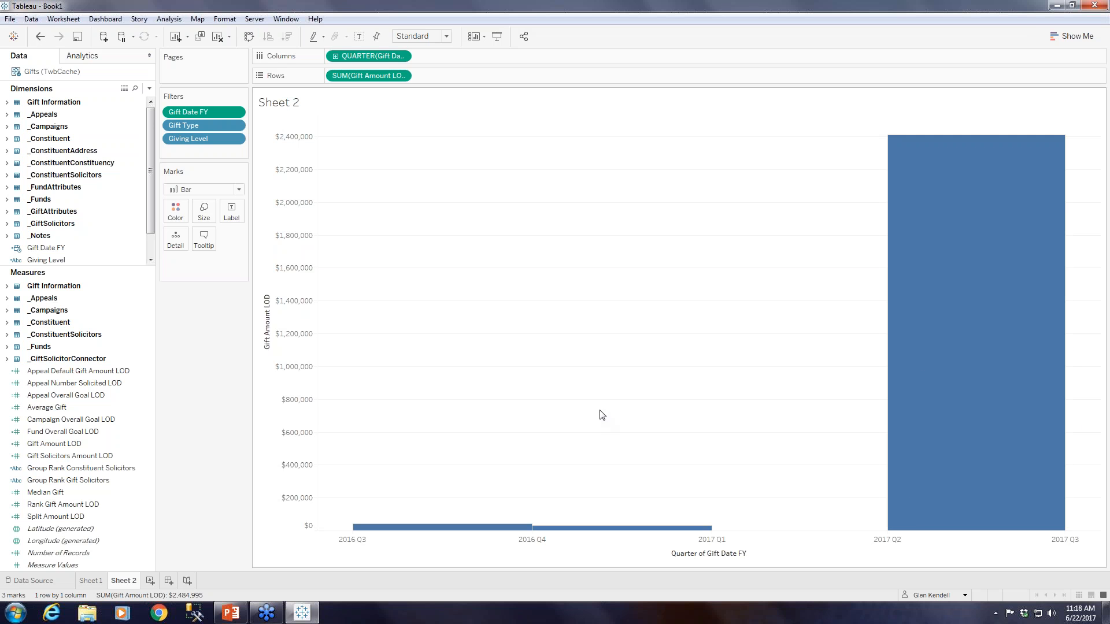
Set the quarter axis font size to 14 pt and close the formatting options.
{"action": "right_click", "coordinate": [526, 543]}
{"action": "left_click", "coordinate": [557, 502]}
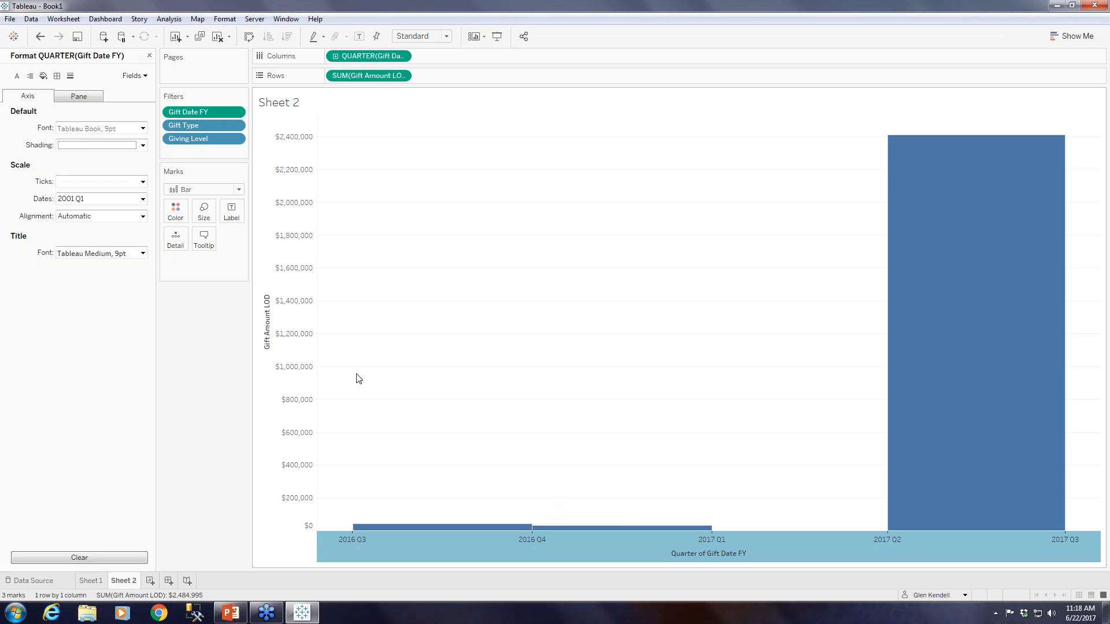
{"action": "left_click", "coordinate": [142, 127]}
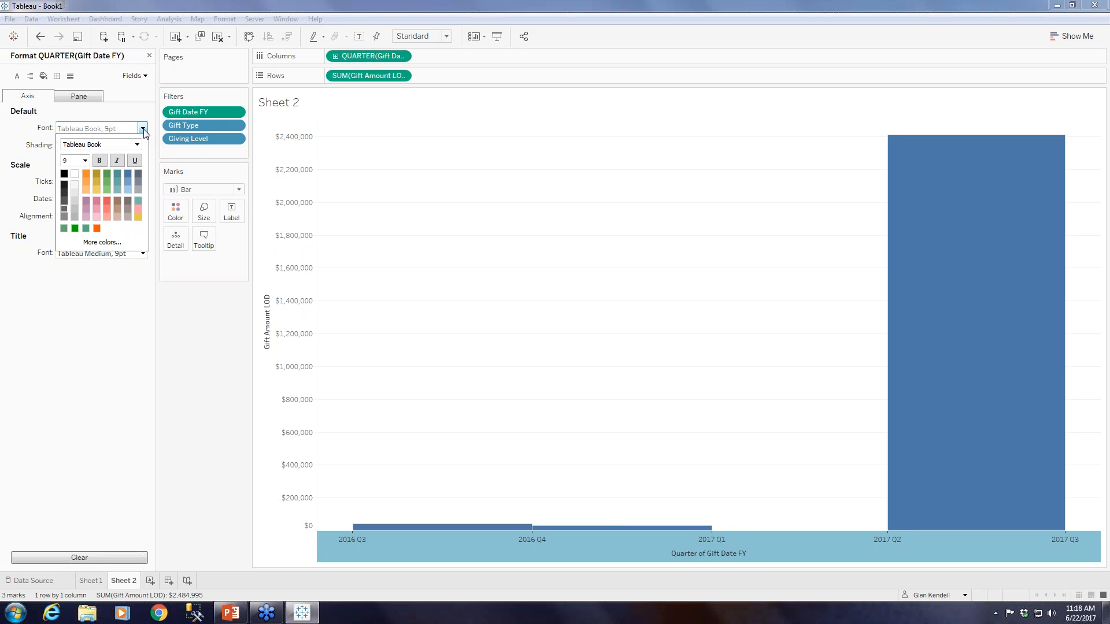
{"action": "left_click", "coordinate": [85, 160]}
{"action": "left_click", "coordinate": [68, 218]}
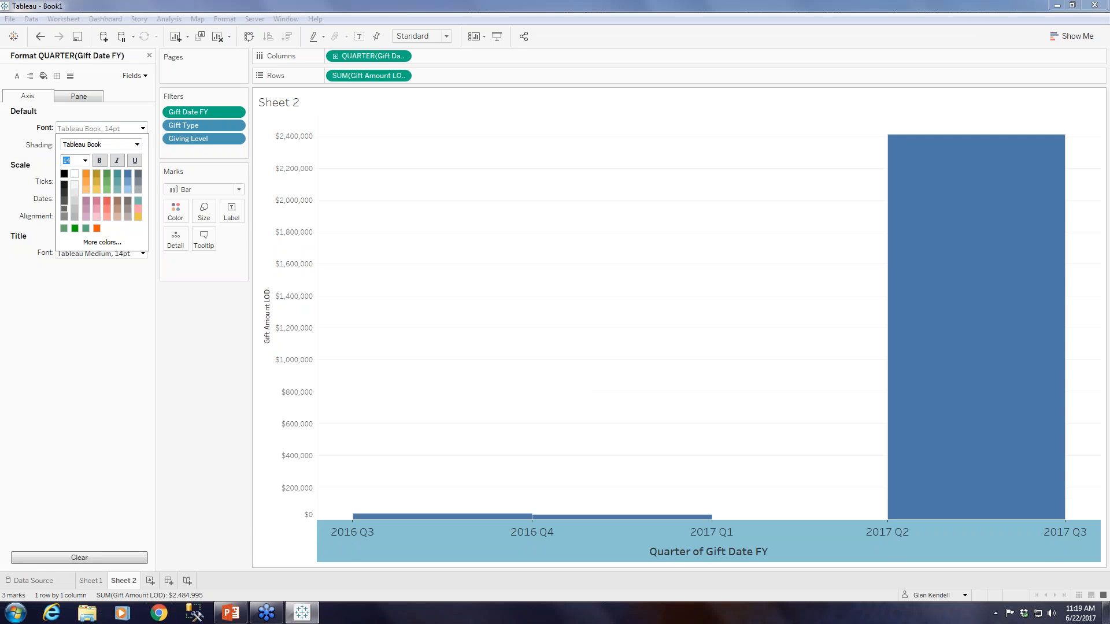
{"action": "left_click", "coordinate": [238, 400]}
{"action": "left_click", "coordinate": [149, 55]}
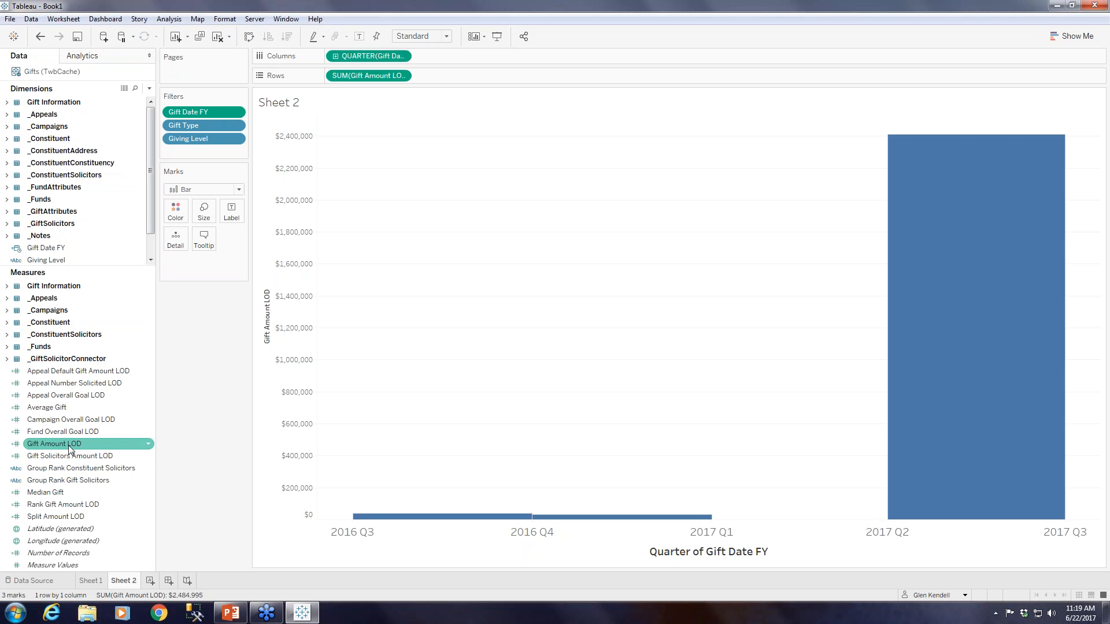
Label the bars with summed Gift Amount LOD and retitle the vertical axis "Amount".
{"action": "left_click_drag", "start_coordinate": [55, 443], "coordinate": [232, 212]}
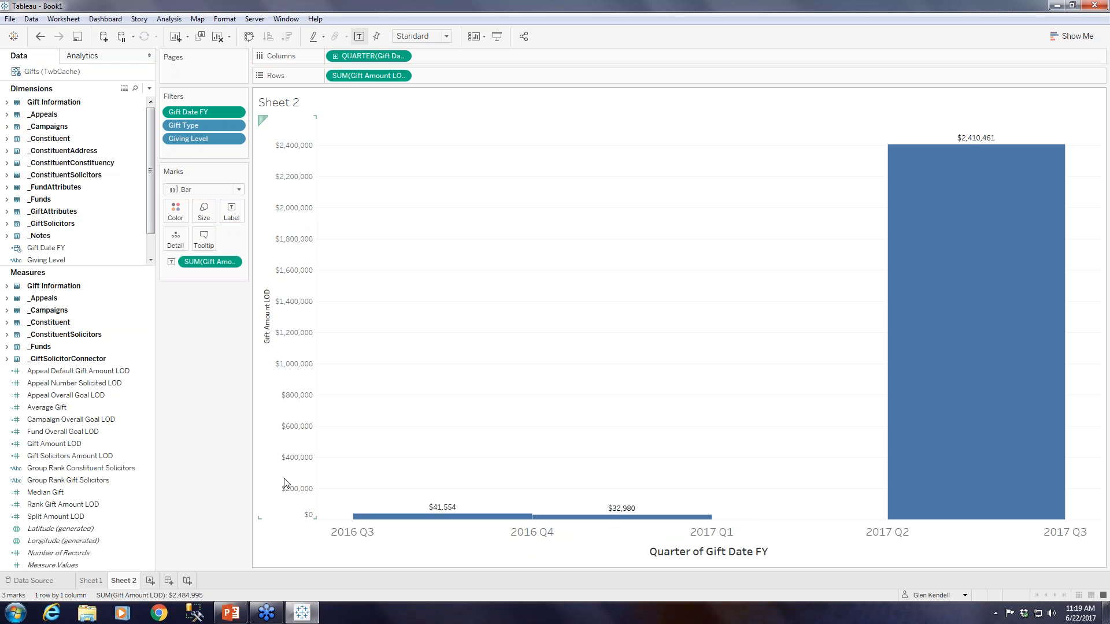
{"action": "right_click", "coordinate": [266, 319]}
{"action": "left_click", "coordinate": [289, 325]}
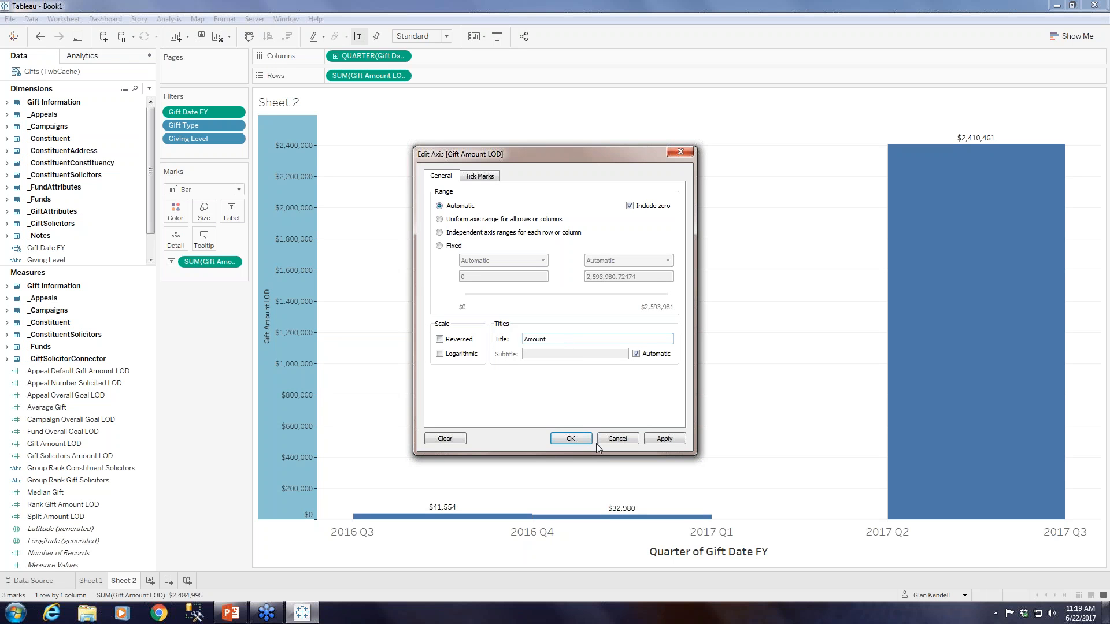
{"action": "left_click", "coordinate": [556, 438]}
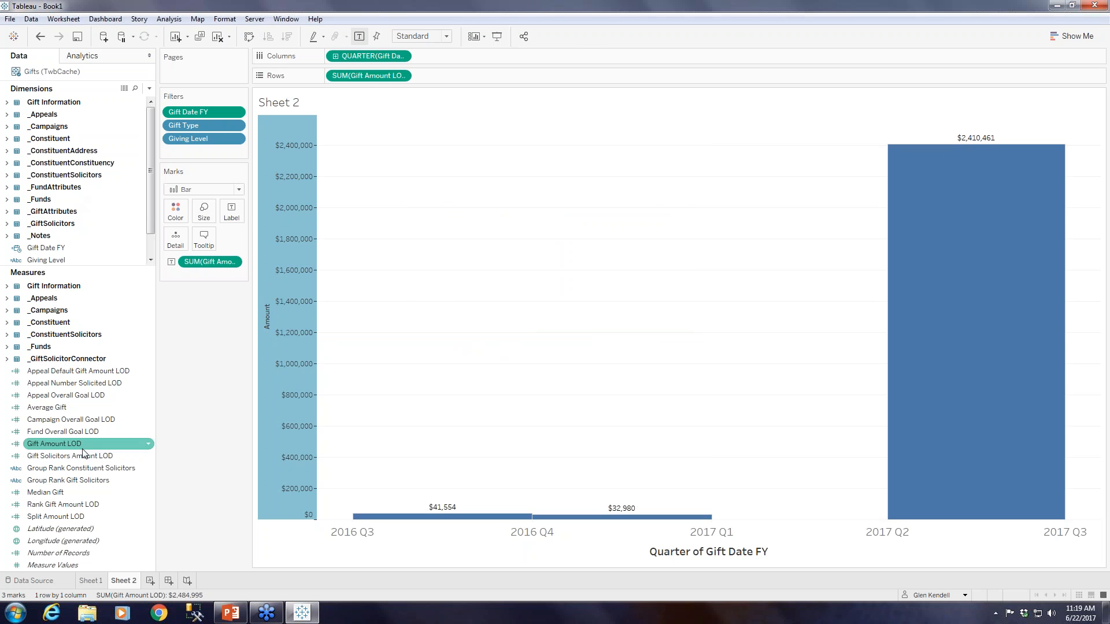
Colour the bars by summed Gift Amount LOD, calculated as a Percent Difference quick table calculation.
{"action": "mouse_move", "coordinate": [79, 445]}
{"action": "left_mouse_down"}
{"action": "mouse_move", "coordinate": [231, 147]}
{"action": "mouse_move", "coordinate": [176, 212]}
{"action": "left_mouse_up"}
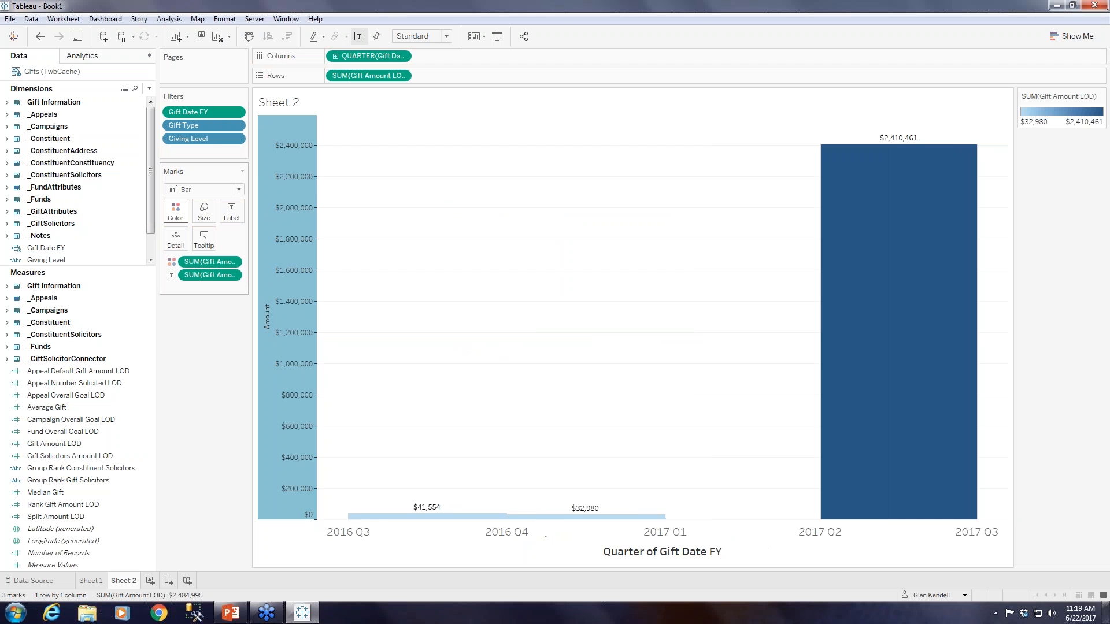
{"action": "left_click", "coordinate": [232, 261]}
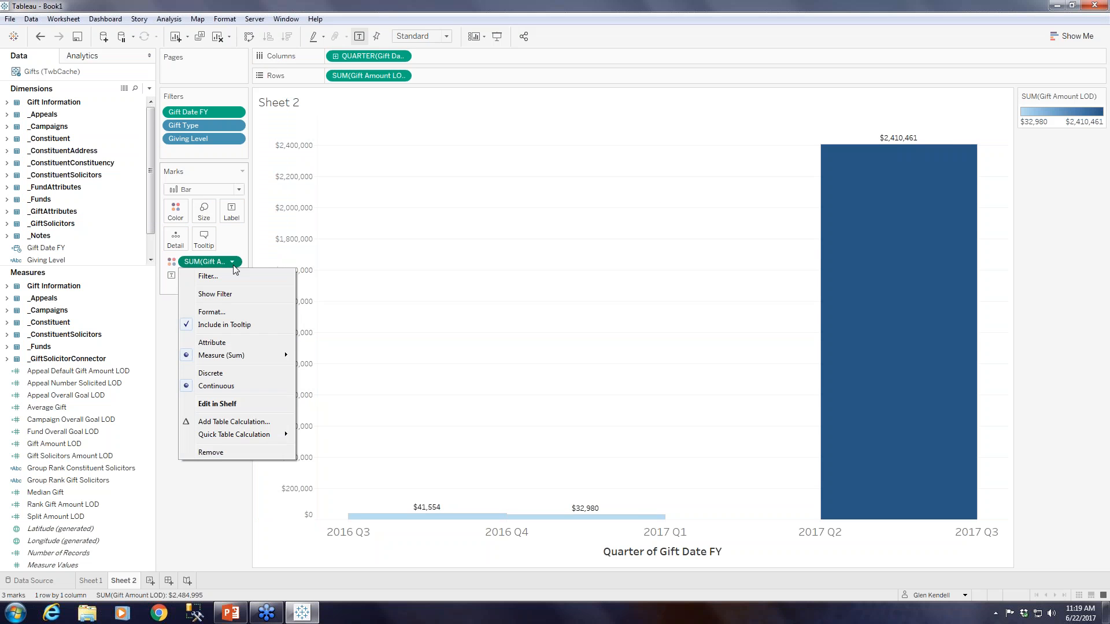
{"action": "mouse_move", "coordinate": [247, 440]}
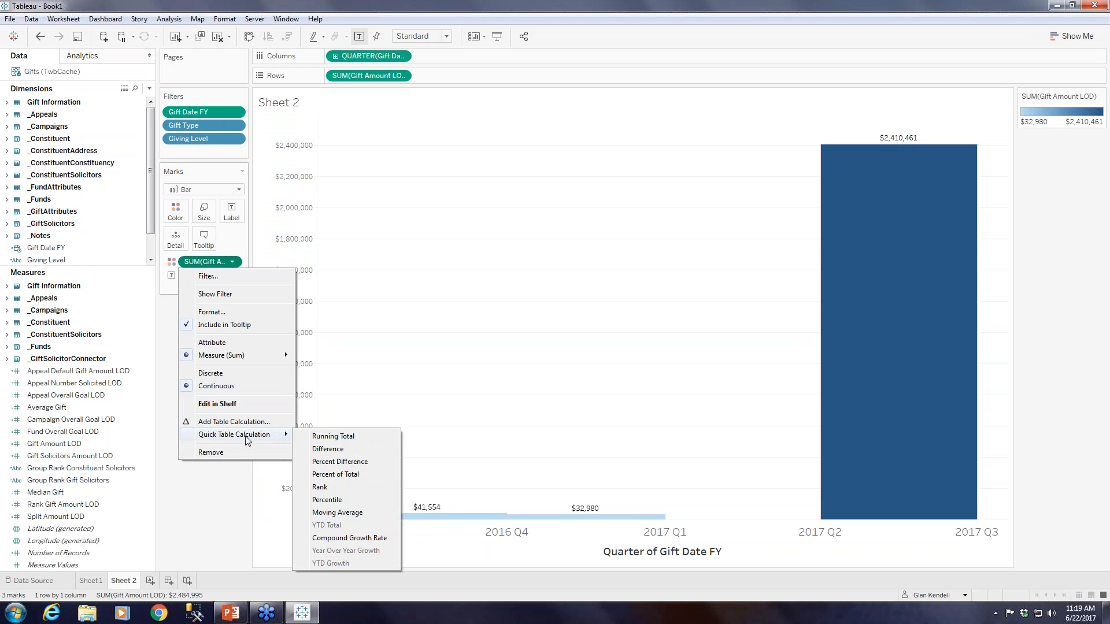
{"action": "left_click", "coordinate": [339, 462]}
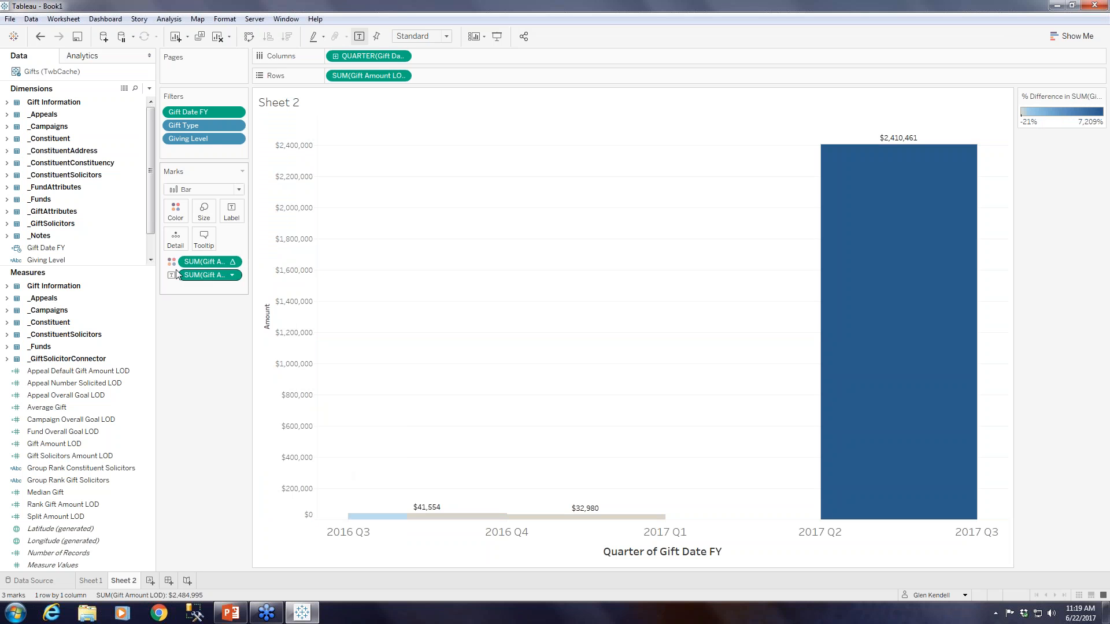
Set the bar colours to the Red-Green Diverging palette with stepped colour in 4 steps.
{"action": "left_click", "coordinate": [175, 211]}
{"action": "left_click", "coordinate": [236, 251]}
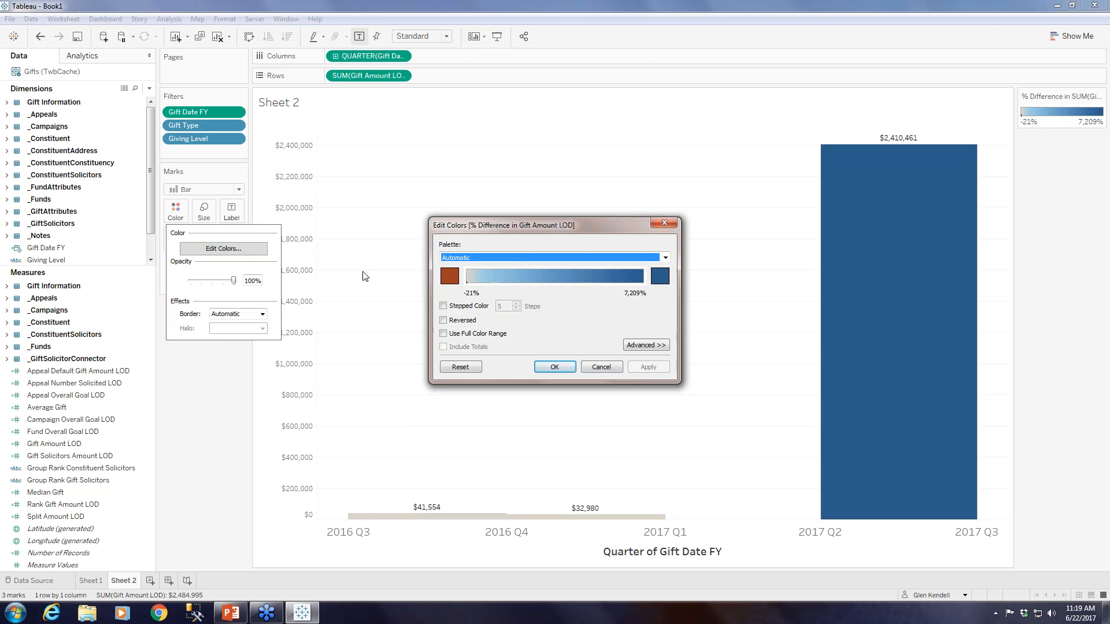
{"action": "left_click", "coordinate": [524, 261]}
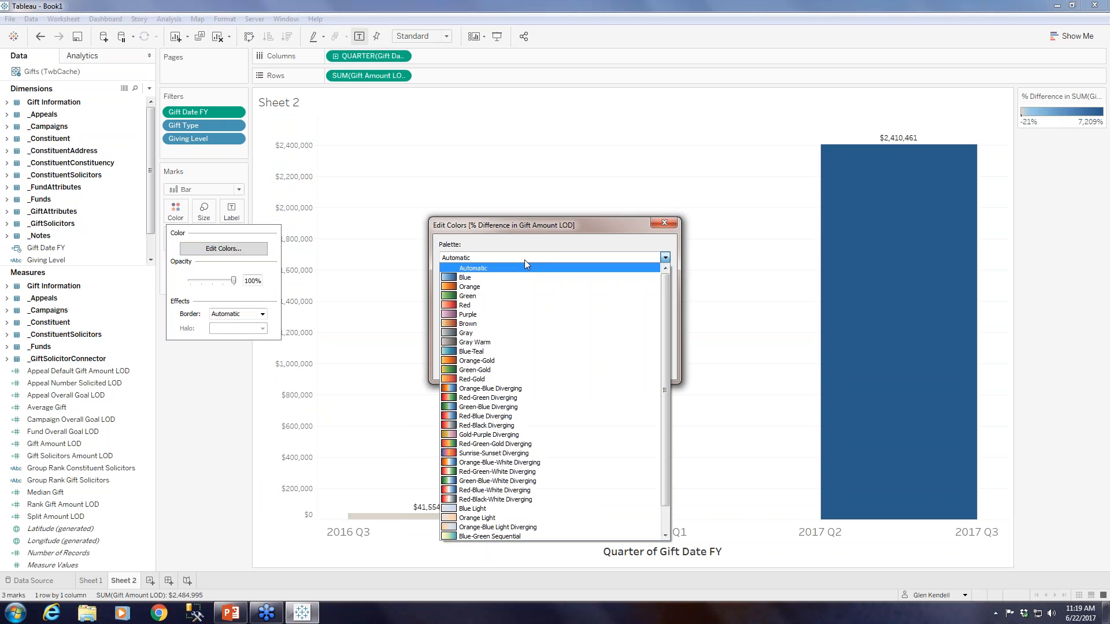
{"action": "left_click", "coordinate": [509, 396]}
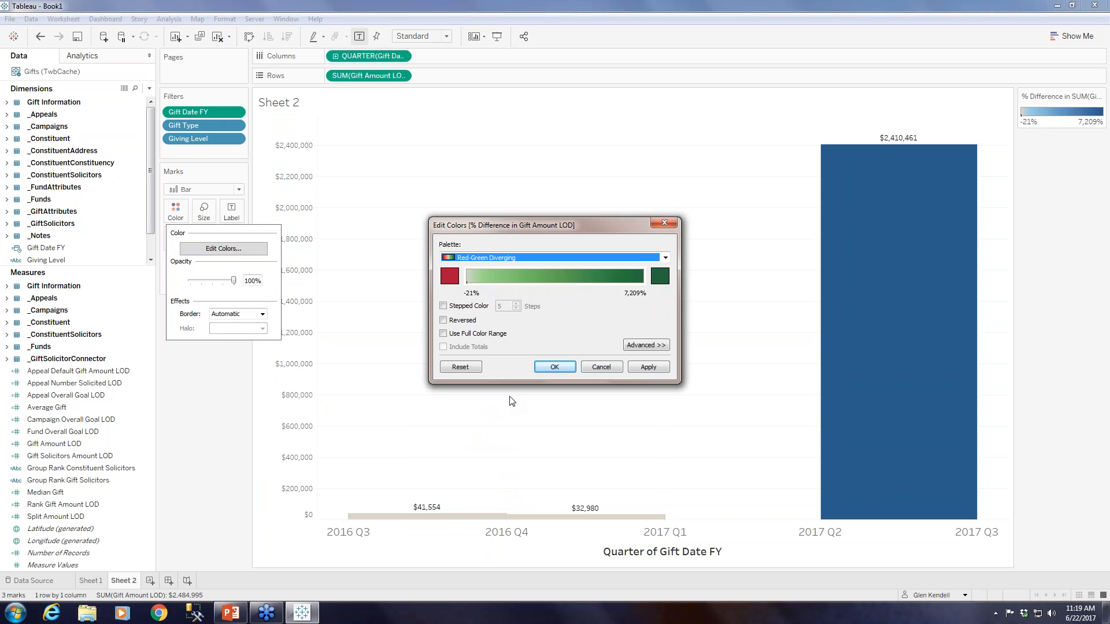
{"action": "left_click", "coordinate": [470, 307]}
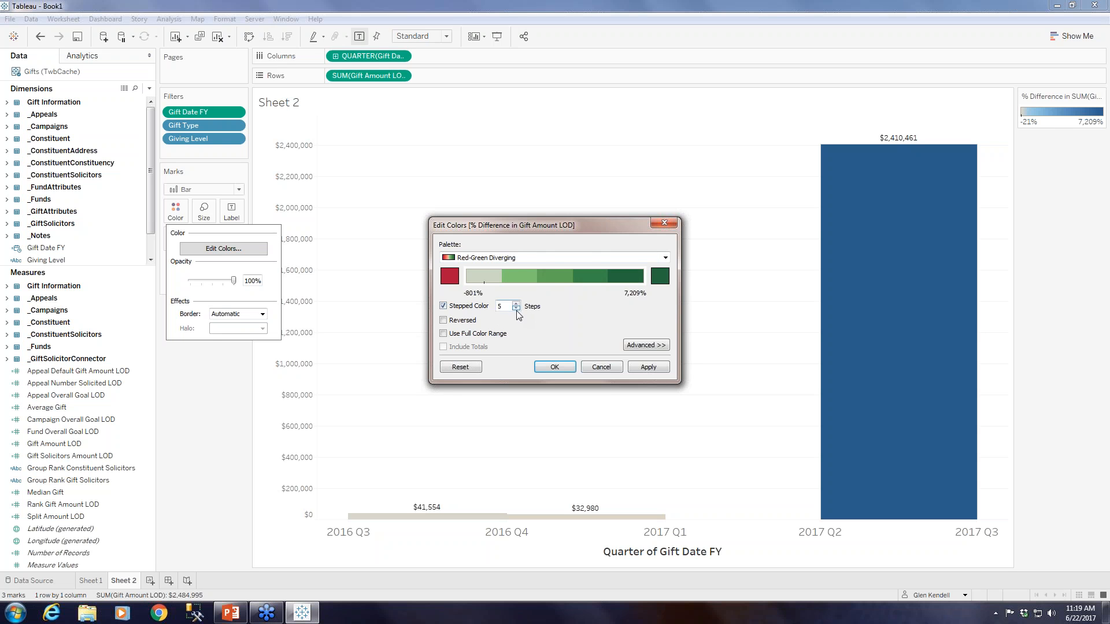
{"action": "left_click", "coordinate": [515, 309]}
{"action": "left_click", "coordinate": [554, 366]}
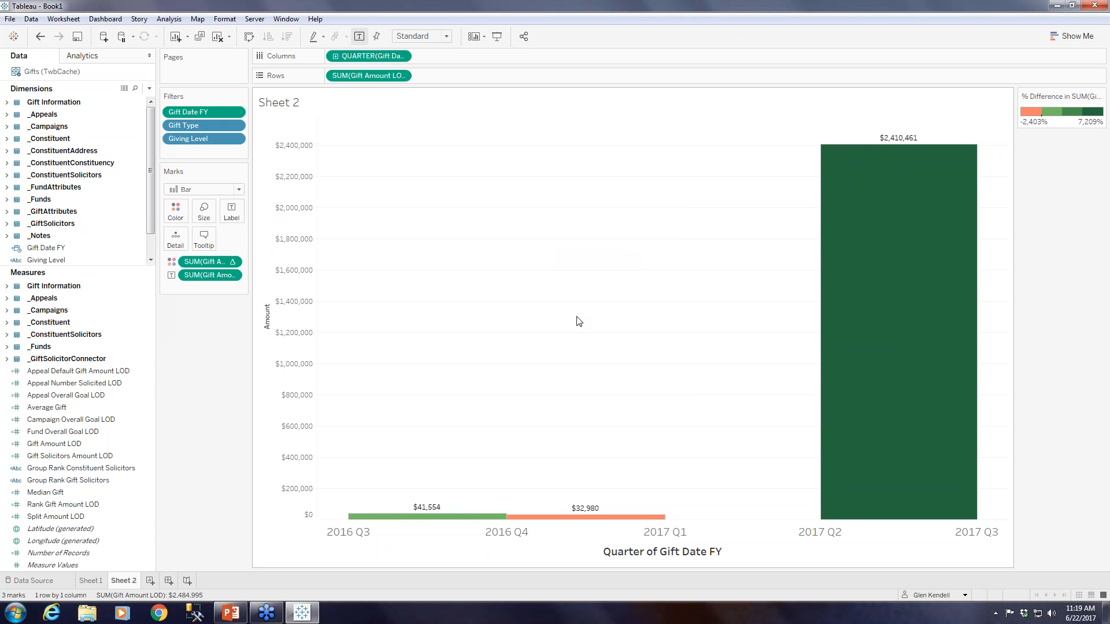
{"action": "mouse_move", "coordinate": [565, 517]}
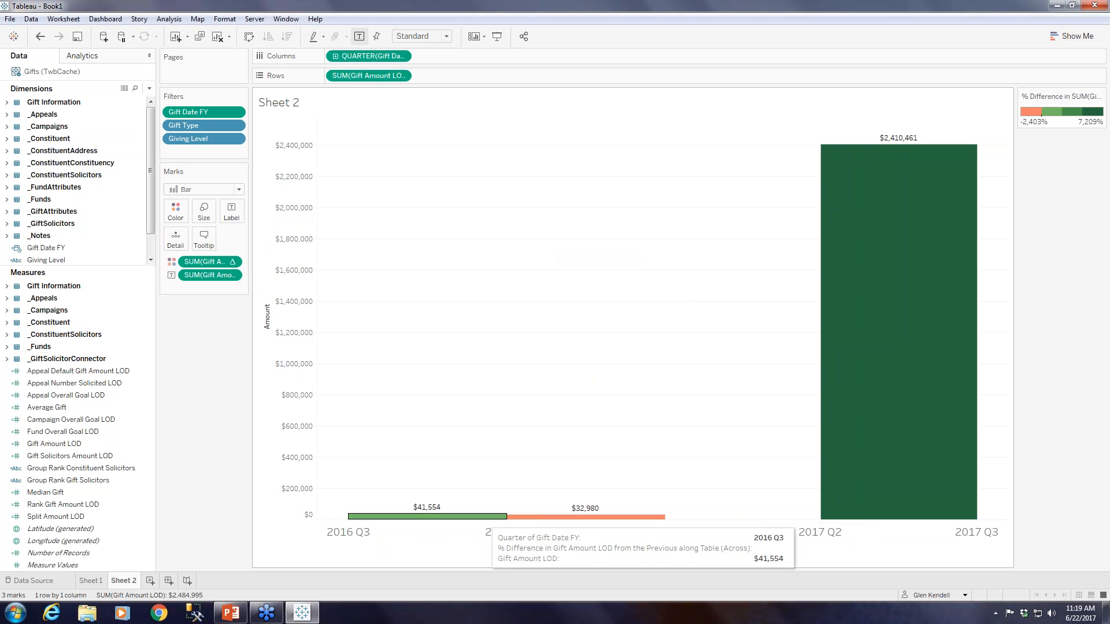
{"action": "mouse_move", "coordinate": [839, 414]}
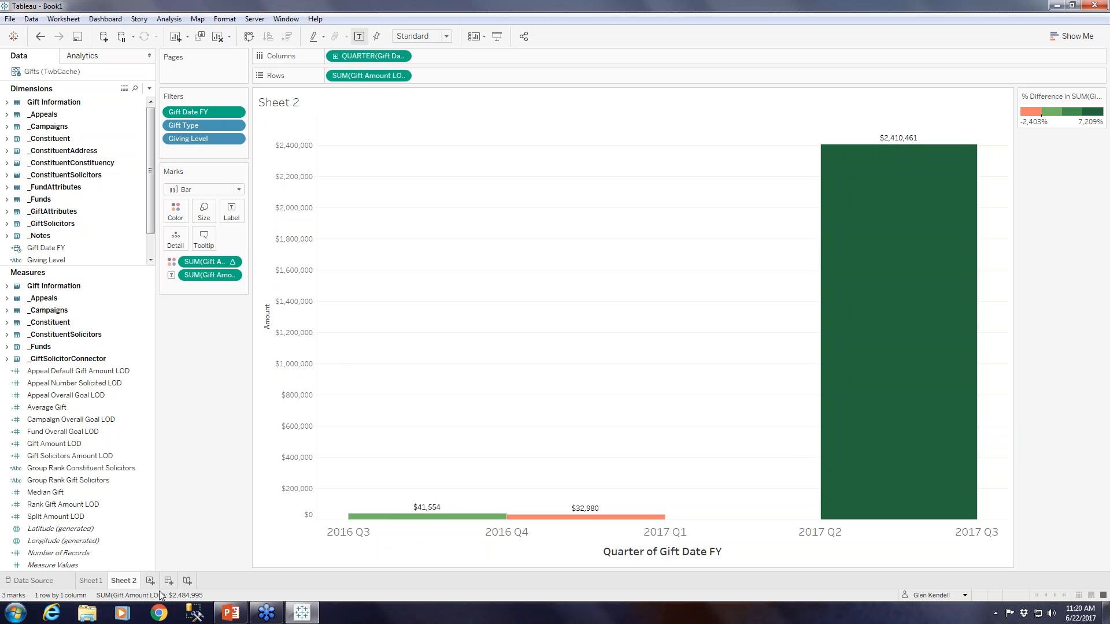
Rename the Sheet 2 worksheet as "Amount Over Time" and add a new blank worksheet.
{"action": "right_click", "coordinate": [126, 581]}
{"action": "left_click", "coordinate": [160, 470]}
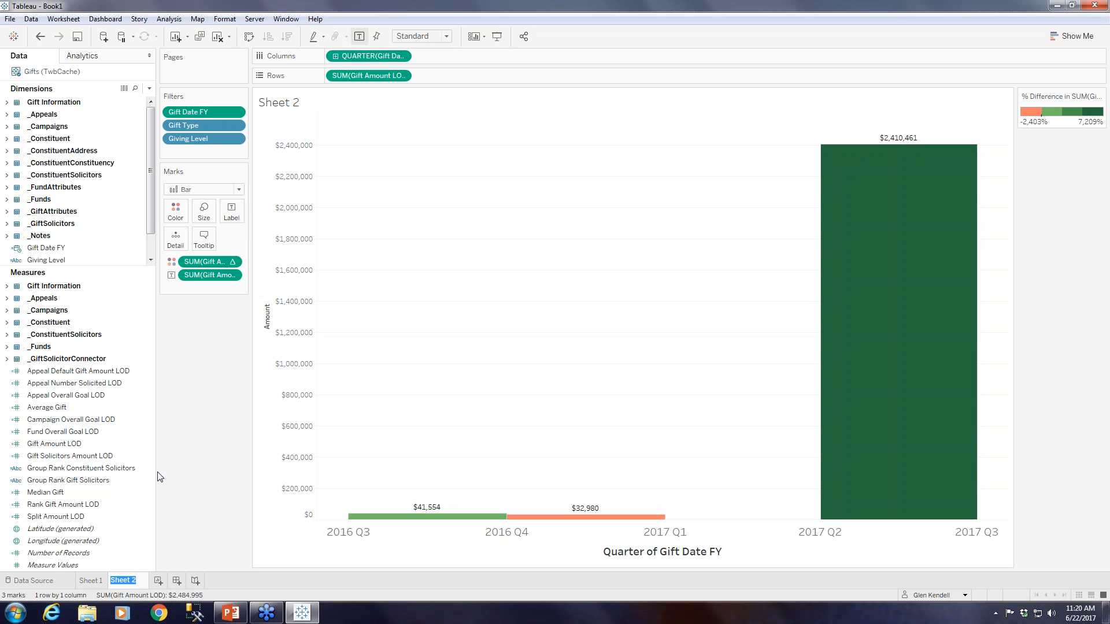
{"action": "type", "text": "Amount Over Time"}
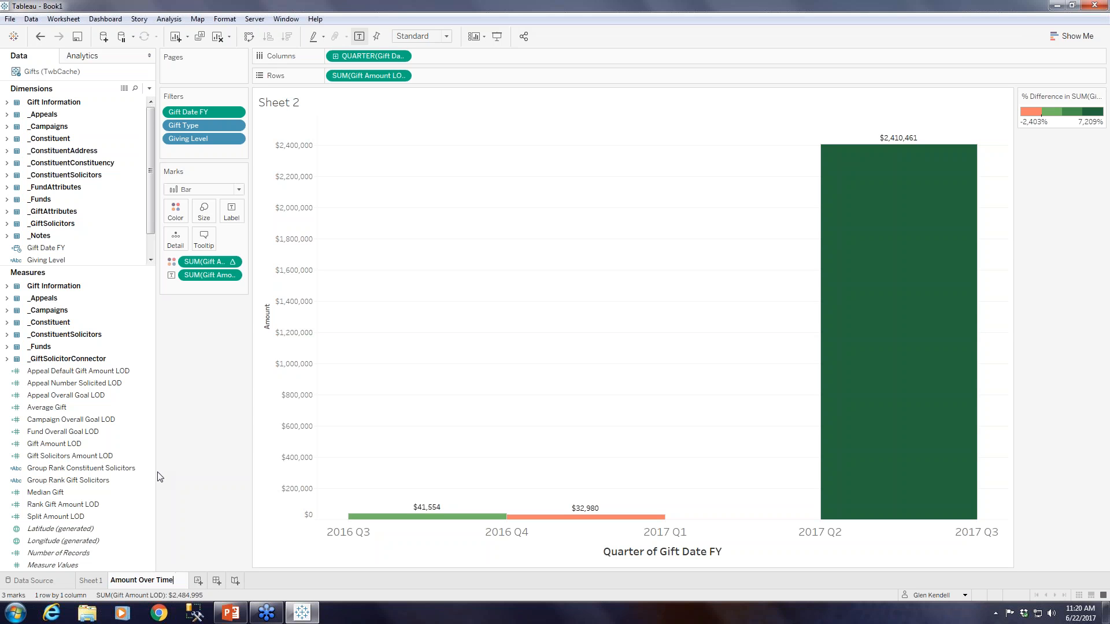
{"action": "key", "text": "Return"}
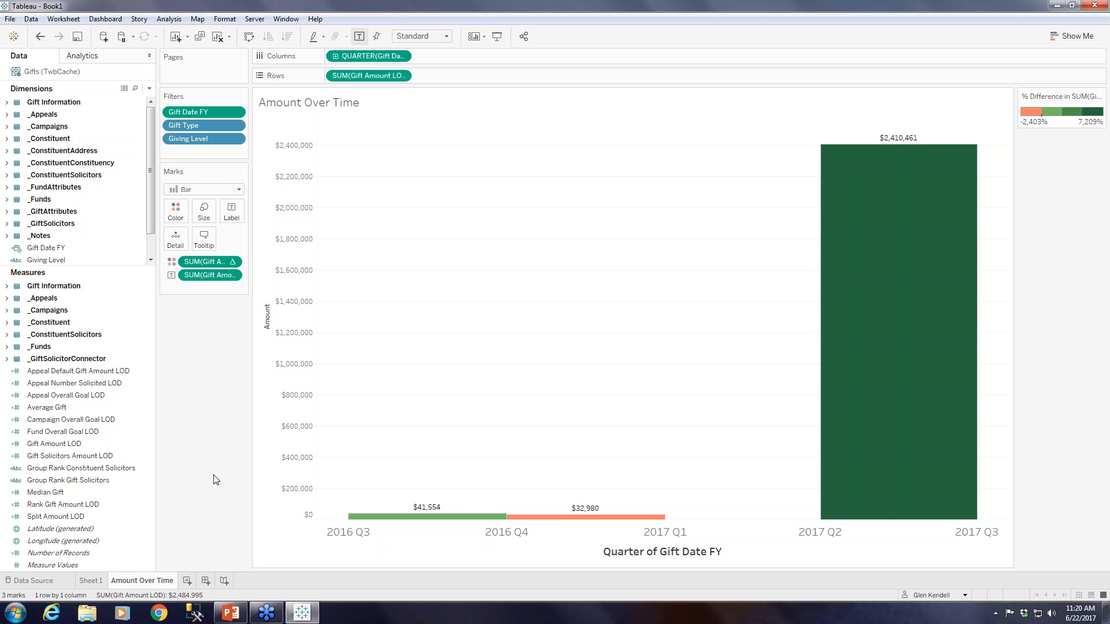
{"action": "left_click", "coordinate": [187, 581]}
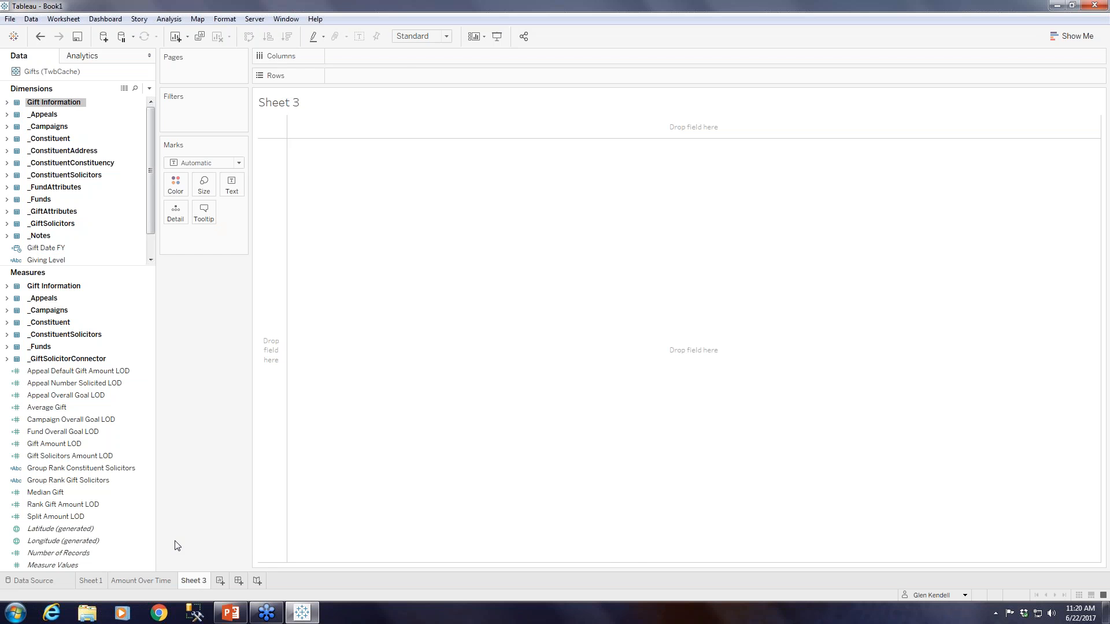
Apply the Amount Over Time sheet's Gift Date FY, Gift Type and Giving Level filters to all worksheets using this data source.
{"action": "left_click", "coordinate": [160, 581]}
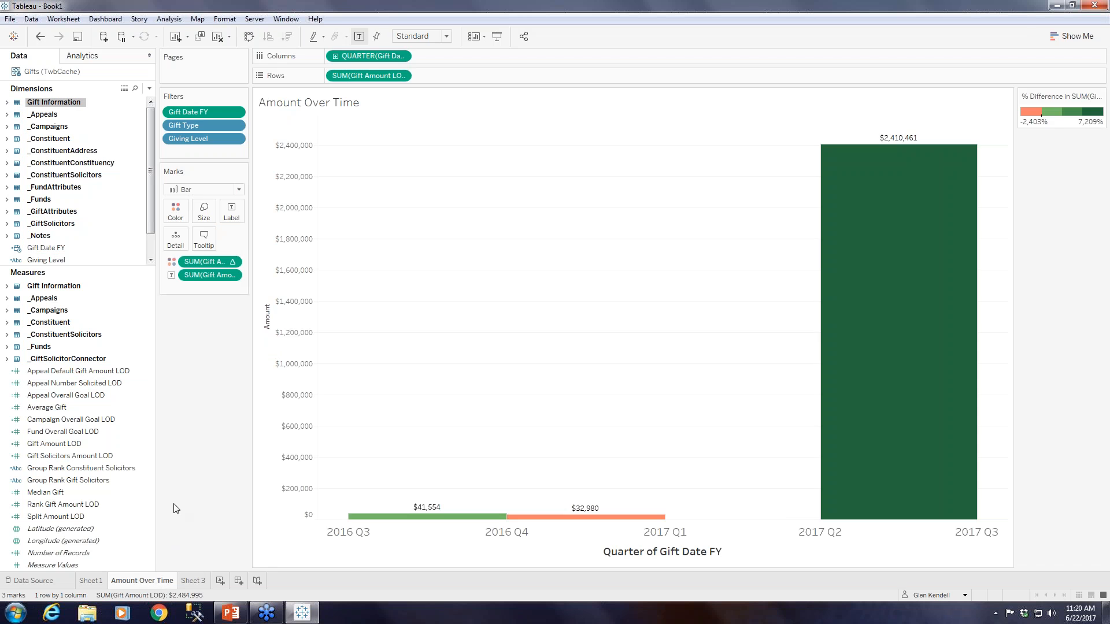
{"action": "left_click", "coordinate": [235, 112]}
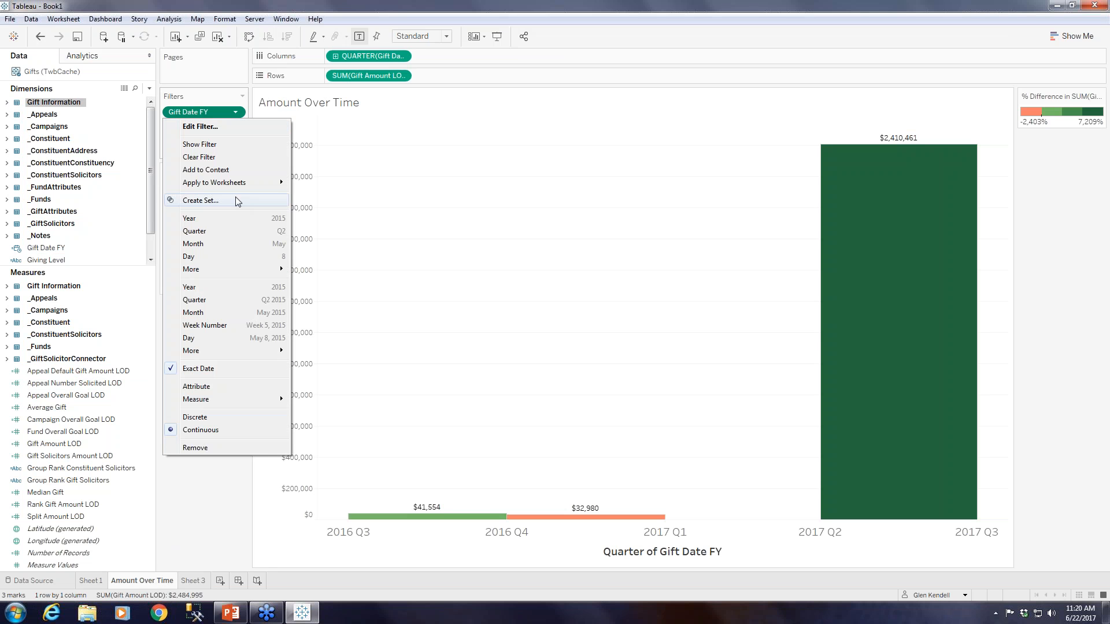
{"action": "mouse_move", "coordinate": [243, 192]}
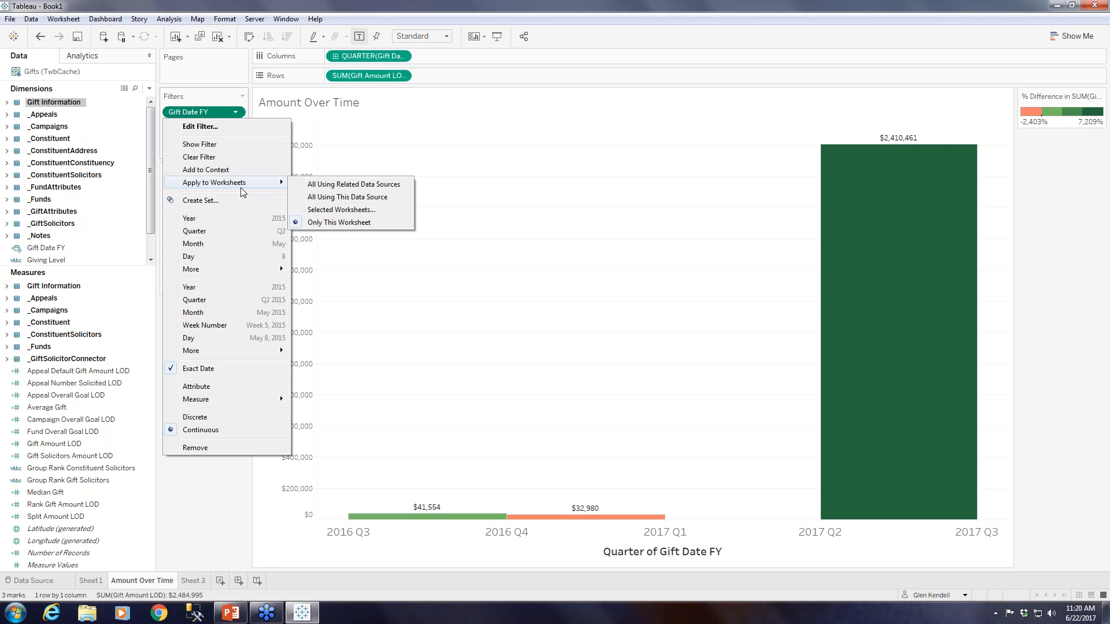
{"action": "left_click", "coordinate": [324, 199]}
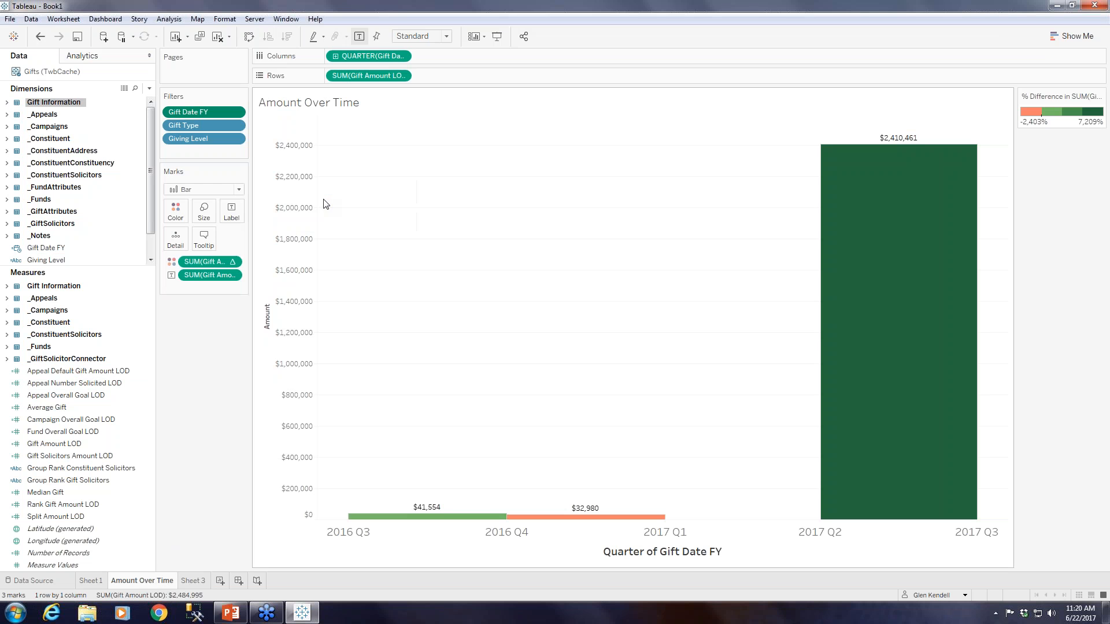
{"action": "left_click", "coordinate": [236, 126]}
{"action": "mouse_move", "coordinate": [249, 196]}
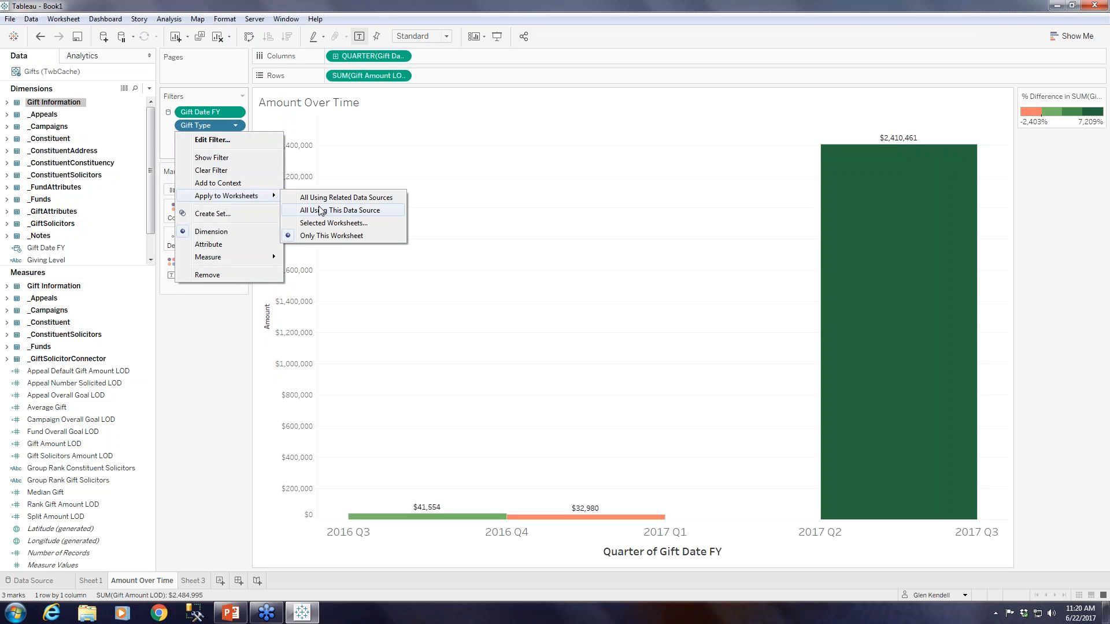
{"action": "left_click", "coordinate": [321, 210]}
{"action": "left_click", "coordinate": [236, 139]}
{"action": "mouse_move", "coordinate": [252, 209]}
{"action": "left_click", "coordinate": [339, 224]}
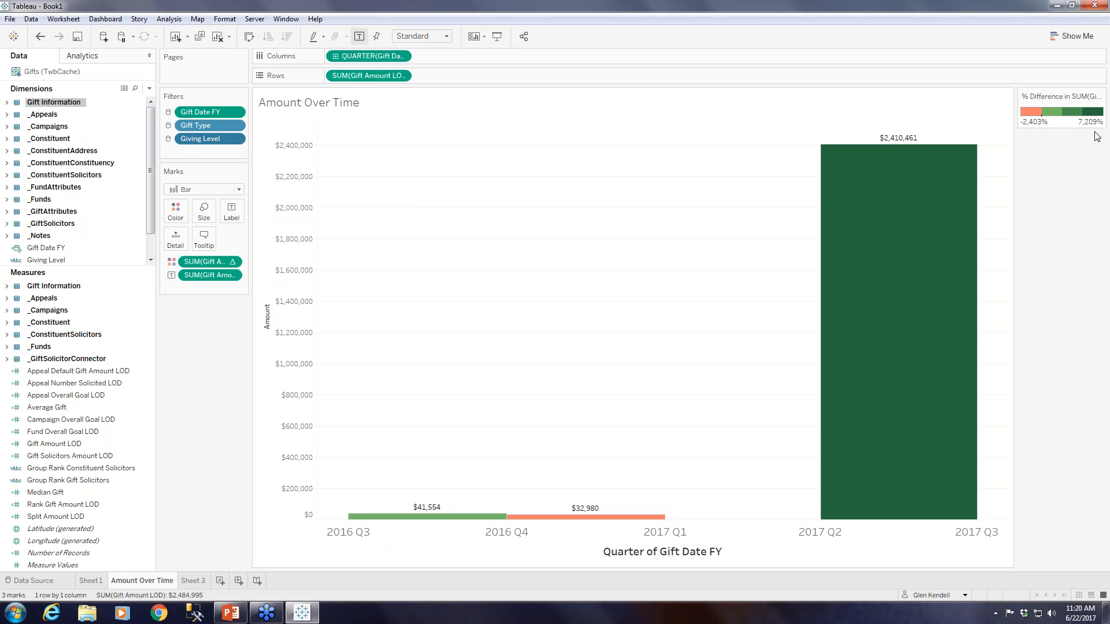
Hide the colour legend and show the Gift Date FY, Gift Type and Giving Level filter controls beside the chart.
{"action": "left_click", "coordinate": [1100, 96]}
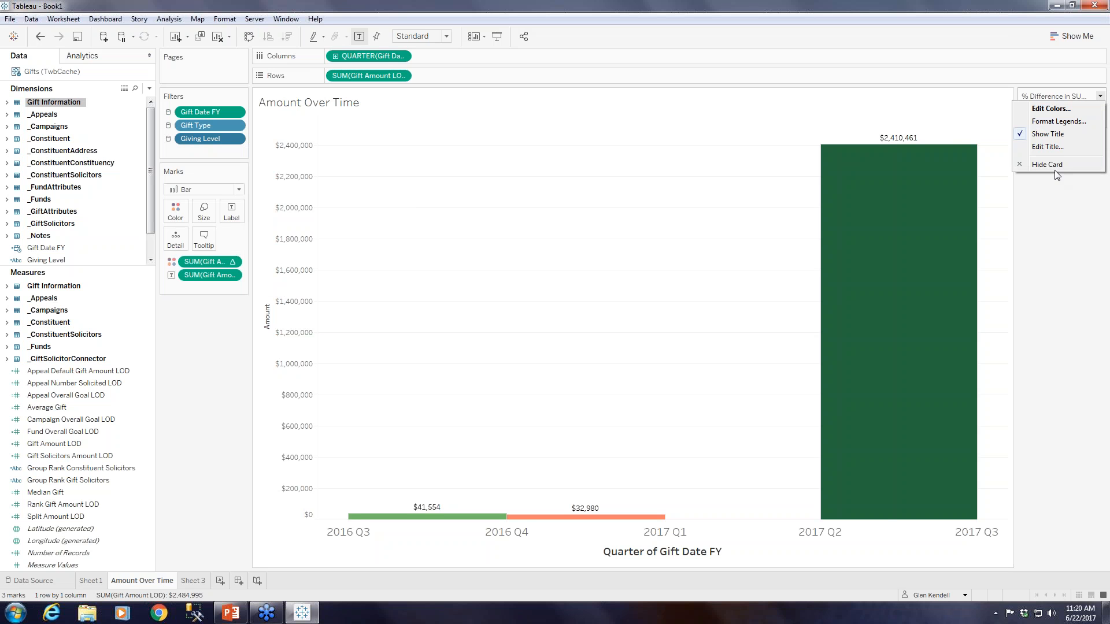
{"action": "left_click", "coordinate": [1048, 165]}
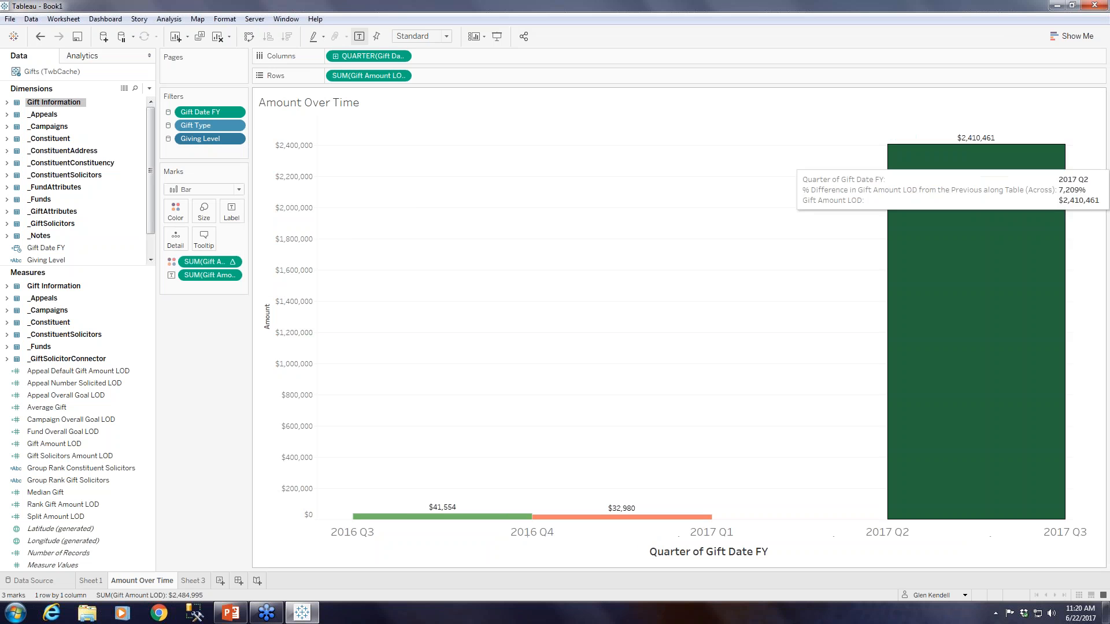
{"action": "left_click", "coordinate": [234, 112]}
{"action": "left_click", "coordinate": [225, 144]}
{"action": "left_click", "coordinate": [233, 125]}
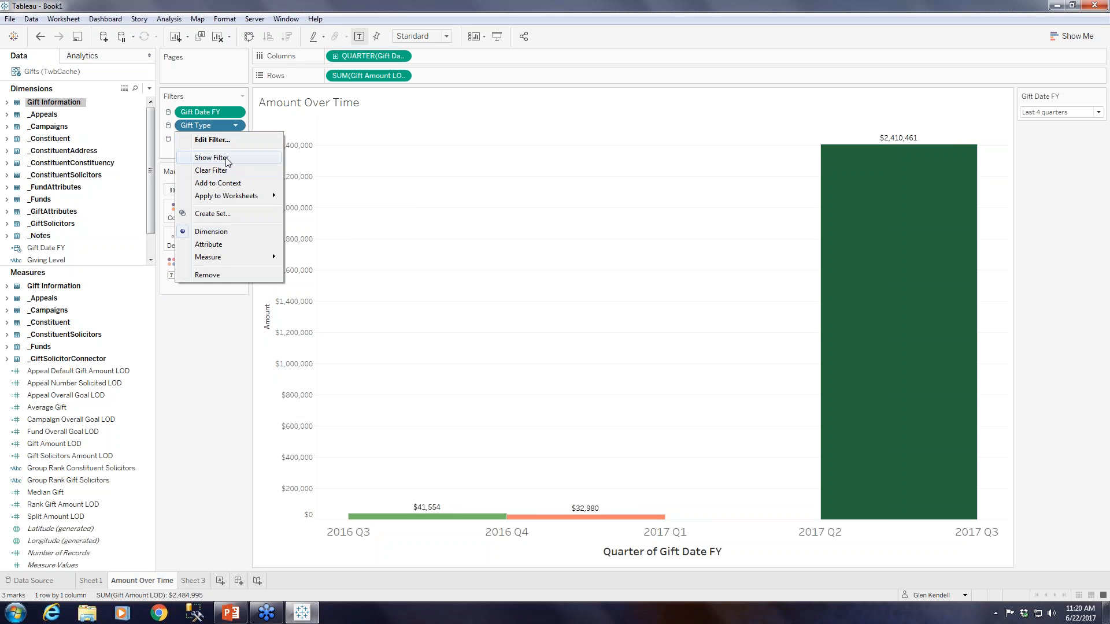
{"action": "left_click", "coordinate": [227, 157]}
{"action": "left_click", "coordinate": [234, 139]}
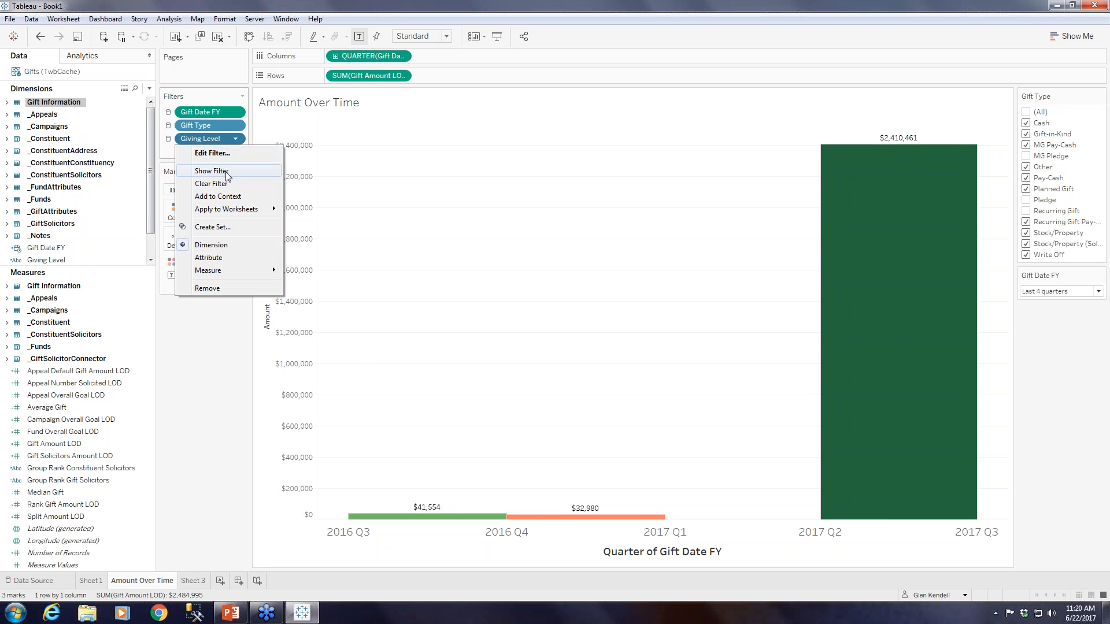
{"action": "left_click", "coordinate": [229, 172]}
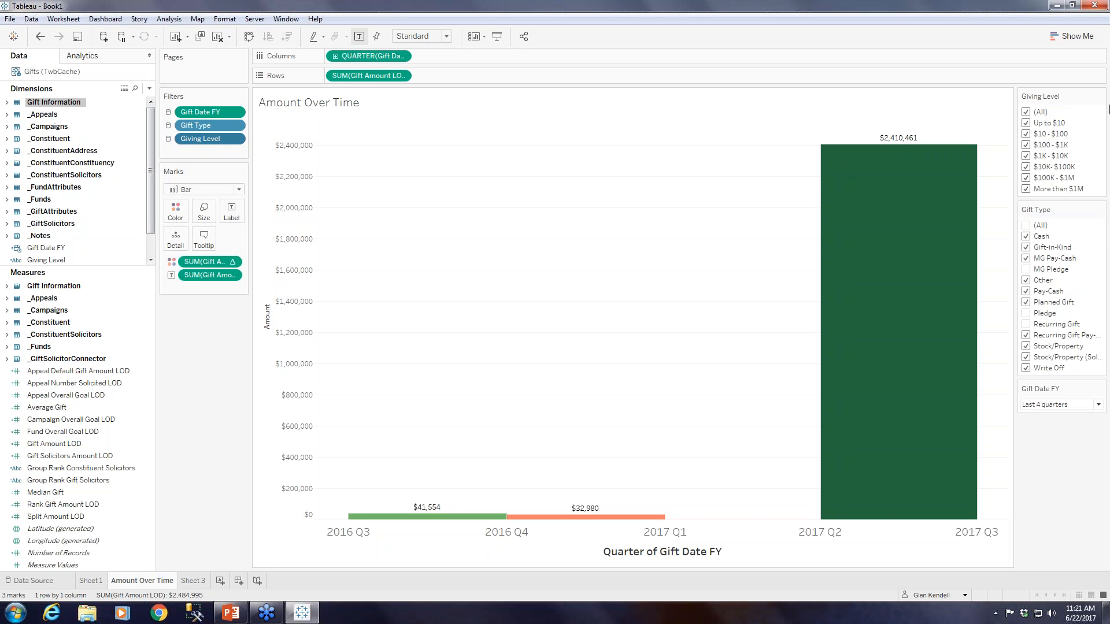
Change the Giving Level filter control to a single value slider and set it to (All).
{"action": "left_click", "coordinate": [1100, 96]}
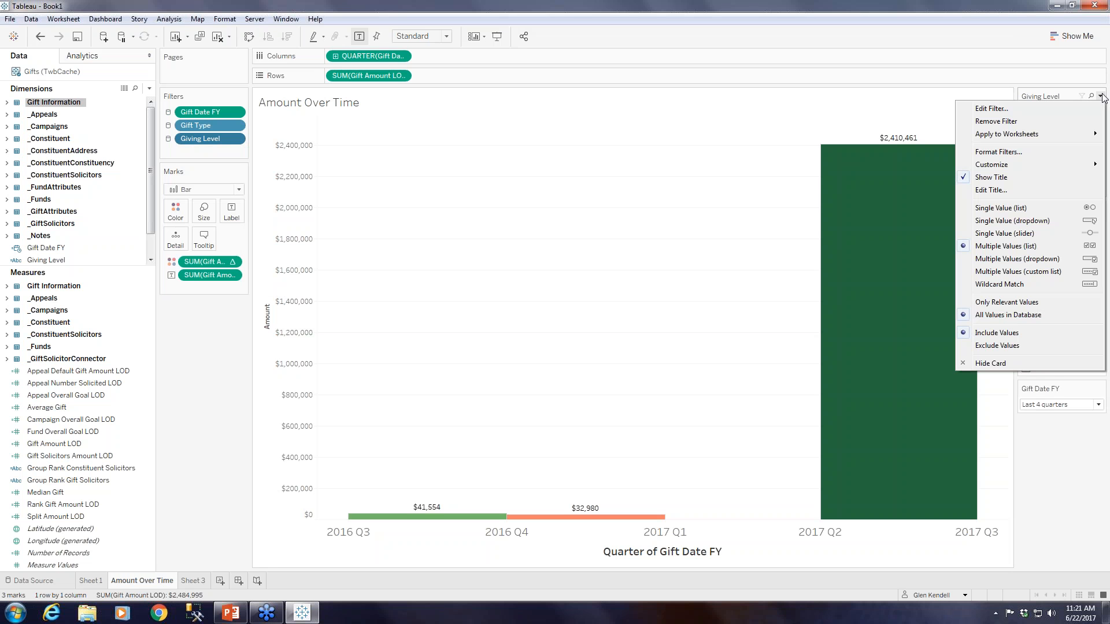
{"action": "left_click", "coordinate": [1041, 231]}
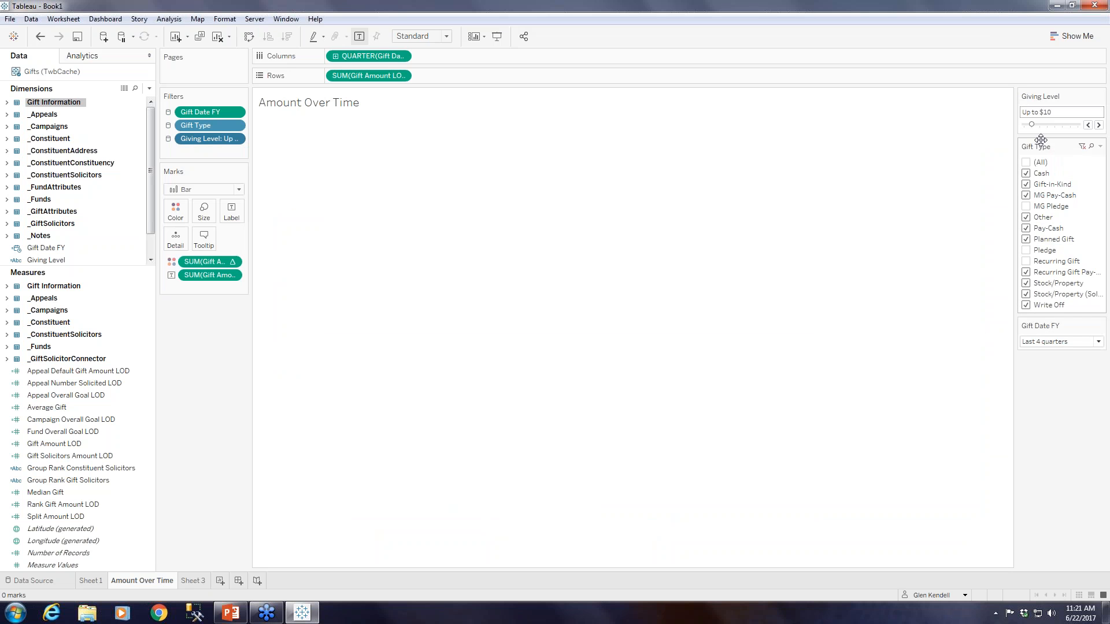
{"action": "left_click_drag", "start_coordinate": [1031, 125], "coordinate": [1024, 125]}
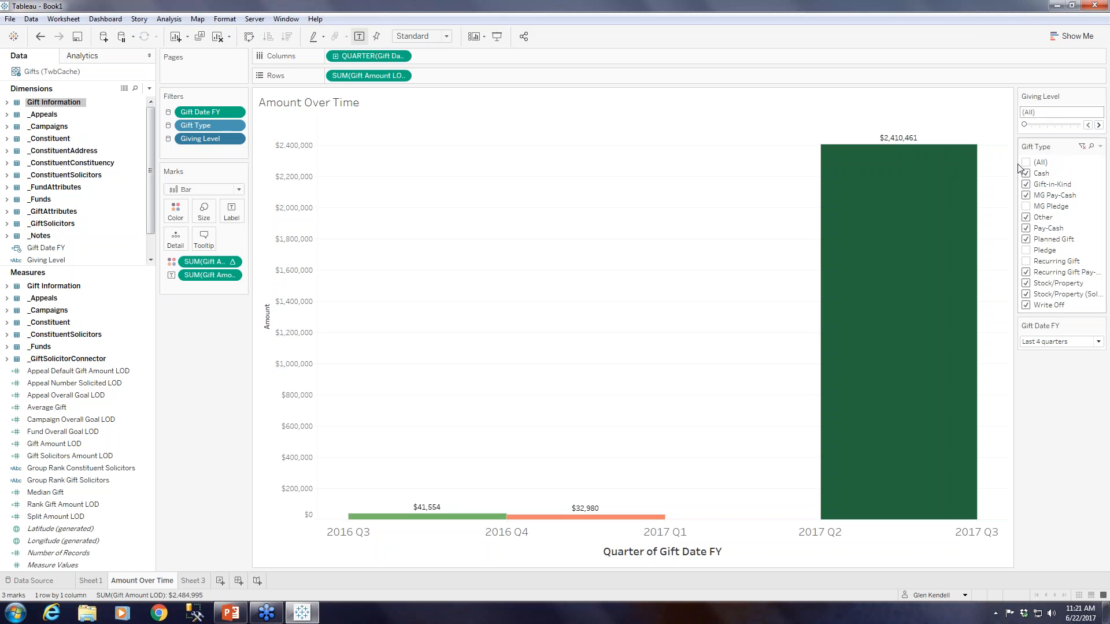
Step the Giving Level slider through the giving ranges to compare the bars, and reset it to (All).
{"action": "left_click", "coordinate": [1099, 126]}
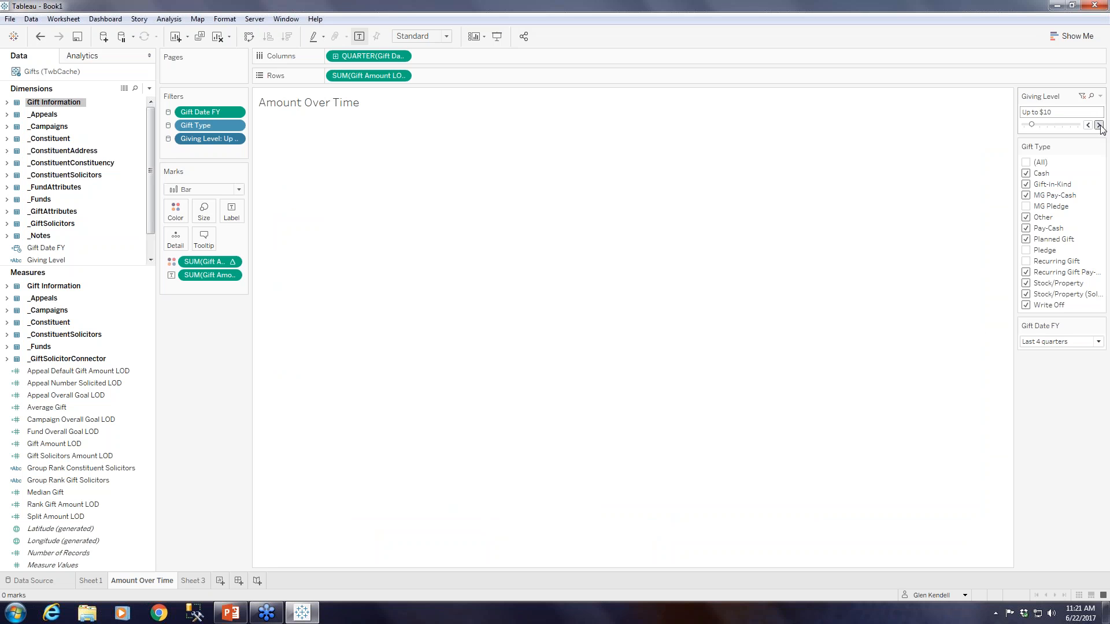
{"action": "left_click", "coordinate": [1099, 125]}
{"action": "left_click", "coordinate": [1099, 125]}
{"action": "left_click", "coordinate": [1099, 125]}
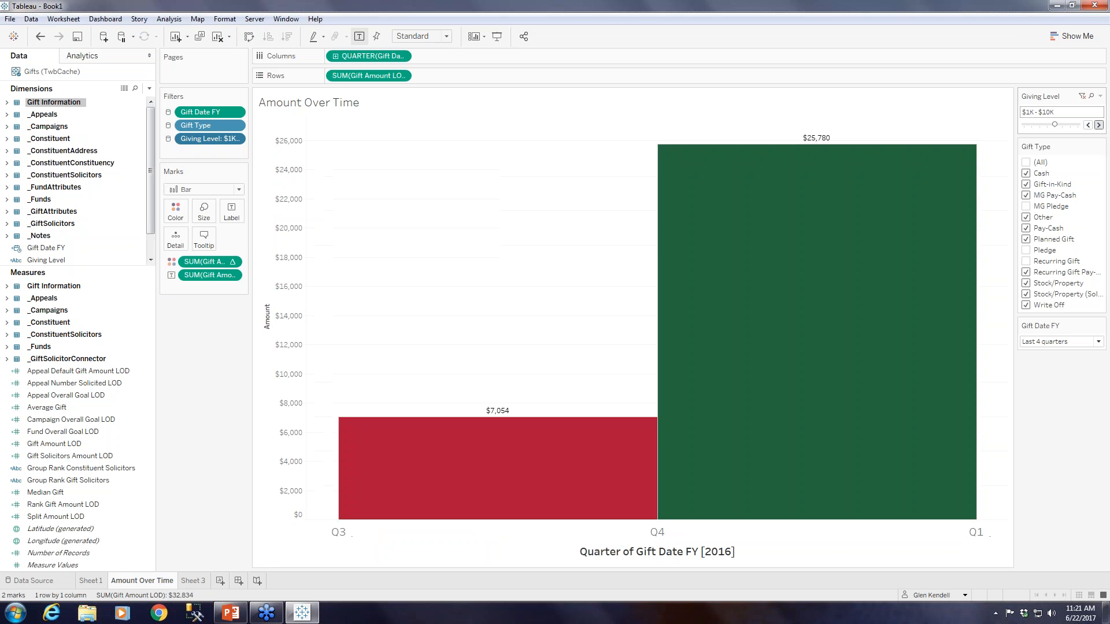
{"action": "left_click", "coordinate": [1099, 125]}
{"action": "left_click_drag", "start_coordinate": [1068, 125], "coordinate": [1025, 130]}
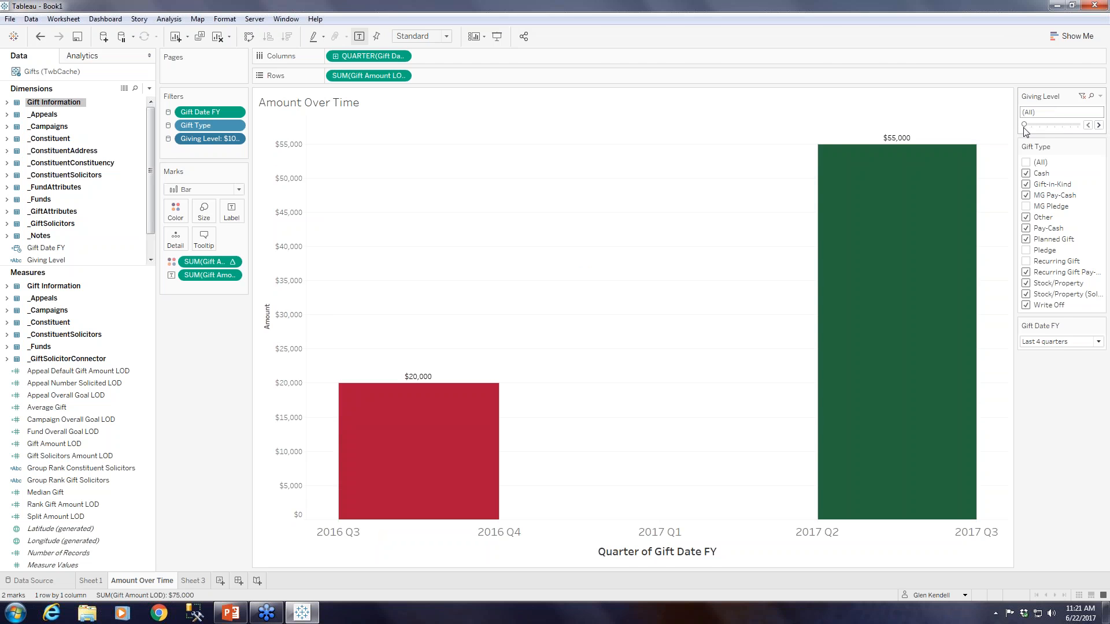
Change the Gift Type filter control to a multiple values dropdown.
{"action": "left_click", "coordinate": [1100, 145]}
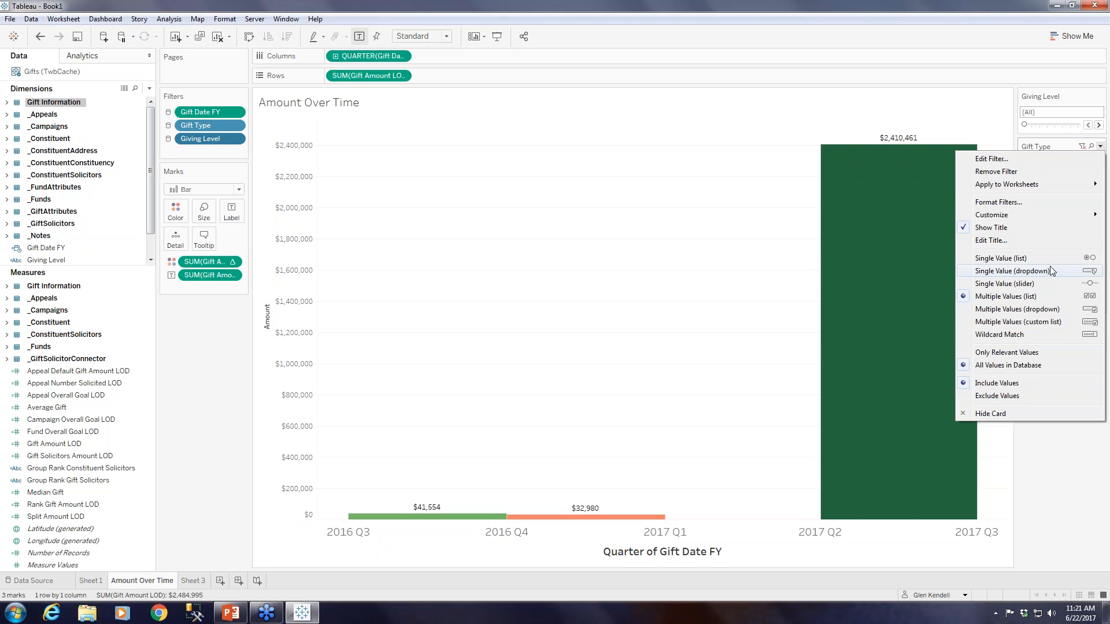
{"action": "left_click", "coordinate": [1045, 311]}
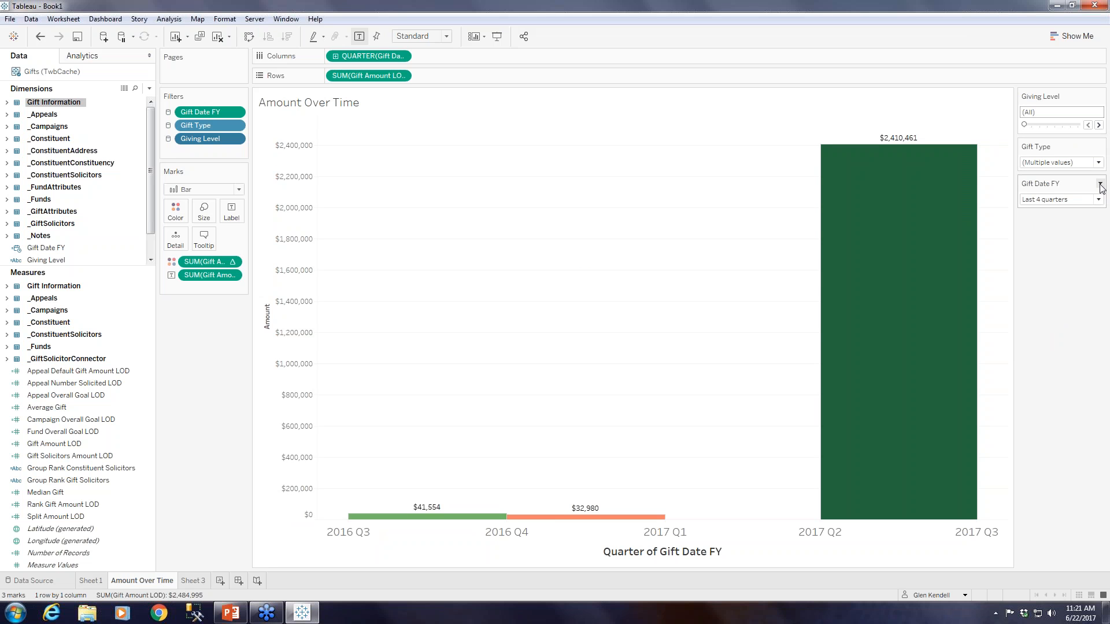
{"action": "left_click", "coordinate": [1100, 184]}
{"action": "left_click", "coordinate": [1100, 184]}
{"action": "left_click", "coordinate": [1099, 185]}
{"action": "left_click", "coordinate": [1002, 153]}
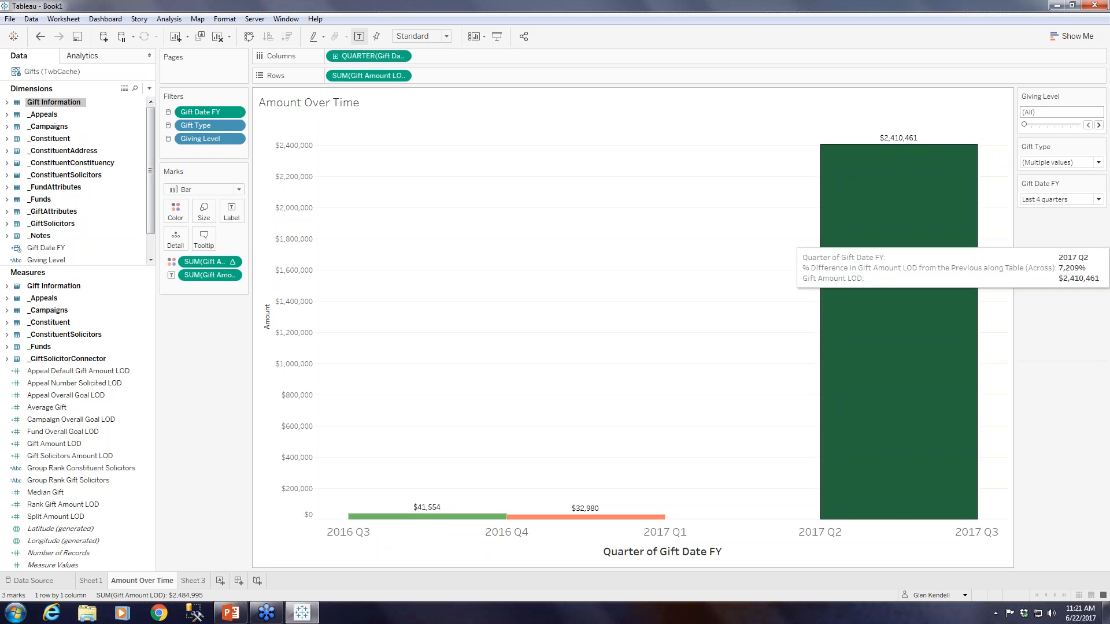
Switch to the empty Sheet 3 and list the gifts by placing Gift ID from the Gift Information dimensions on Rows.
{"action": "left_click", "coordinate": [193, 581]}
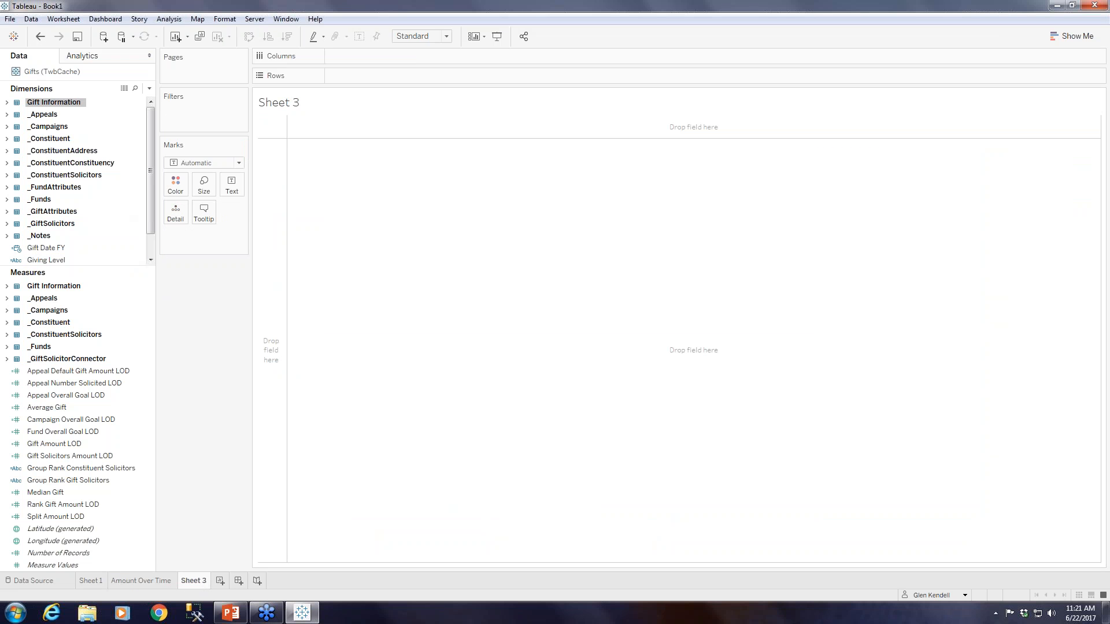
{"action": "left_click", "coordinate": [7, 102]}
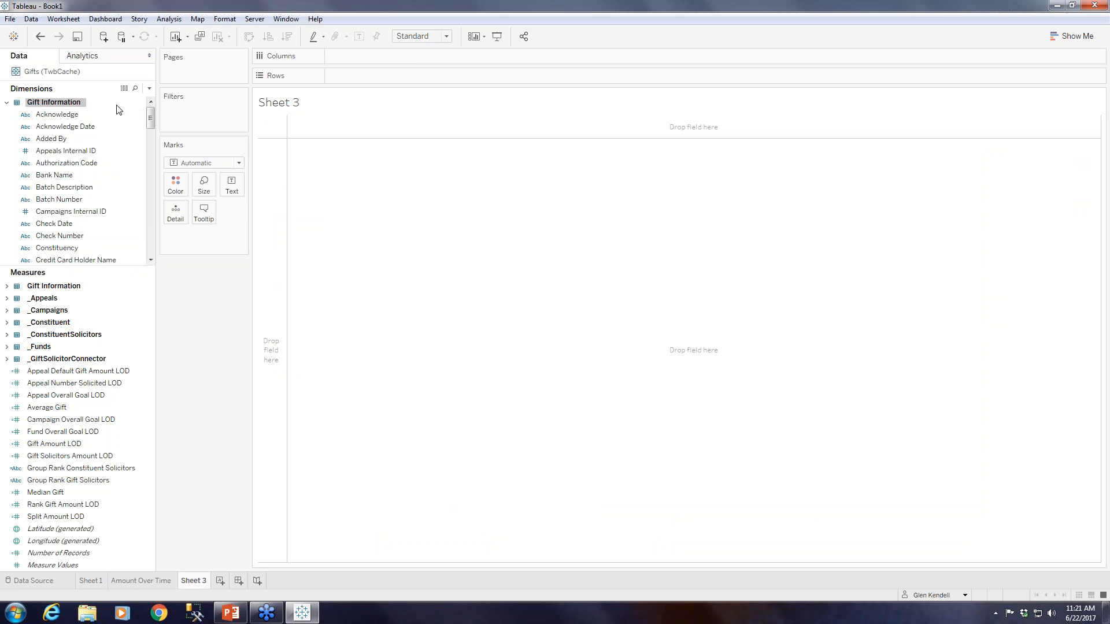
{"action": "left_click_drag", "start_coordinate": [149, 120], "coordinate": [149, 156]}
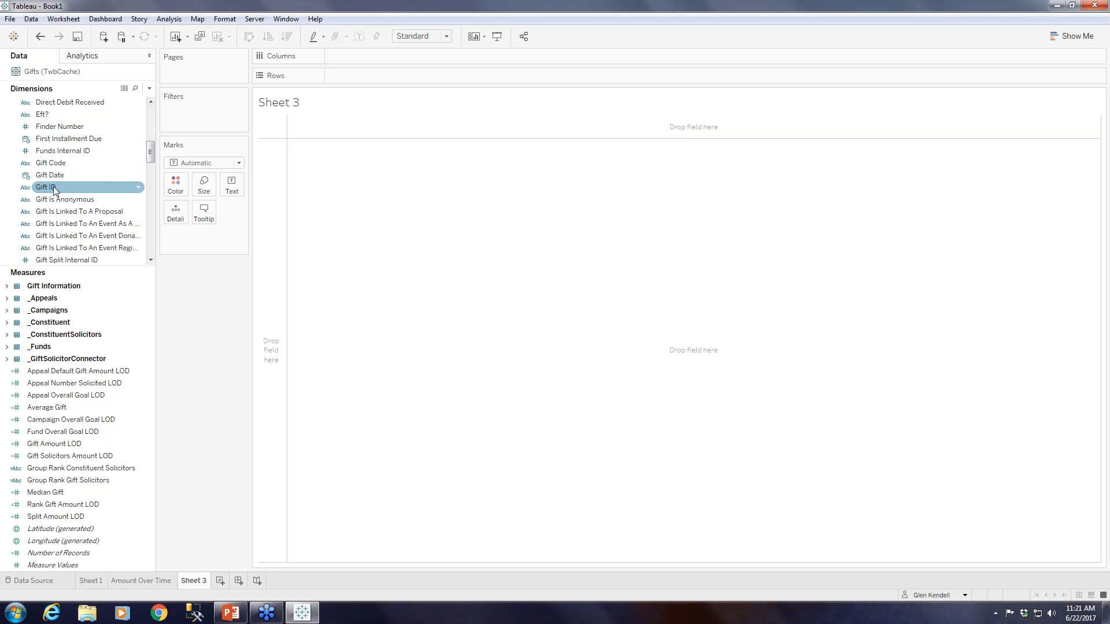
{"action": "left_click_drag", "start_coordinate": [53, 186], "coordinate": [379, 74]}
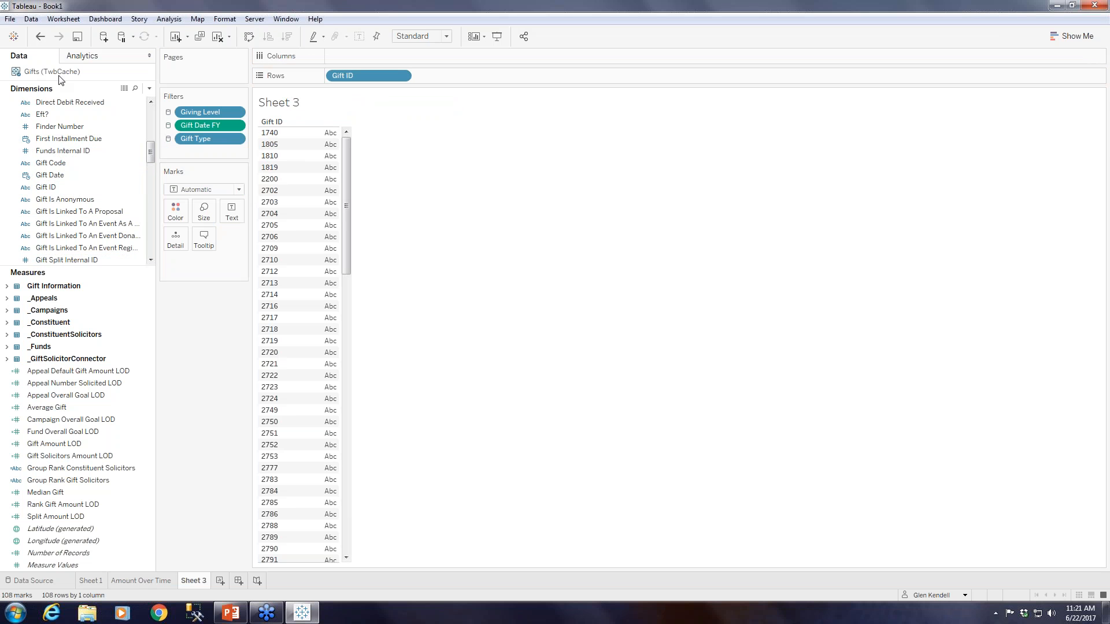
Place Gift Date FY on Columns and set it to the continuous Quarter date level.
{"action": "scroll", "coordinate": [58, 162], "scroll_direction": "up", "scroll_amount": 5}
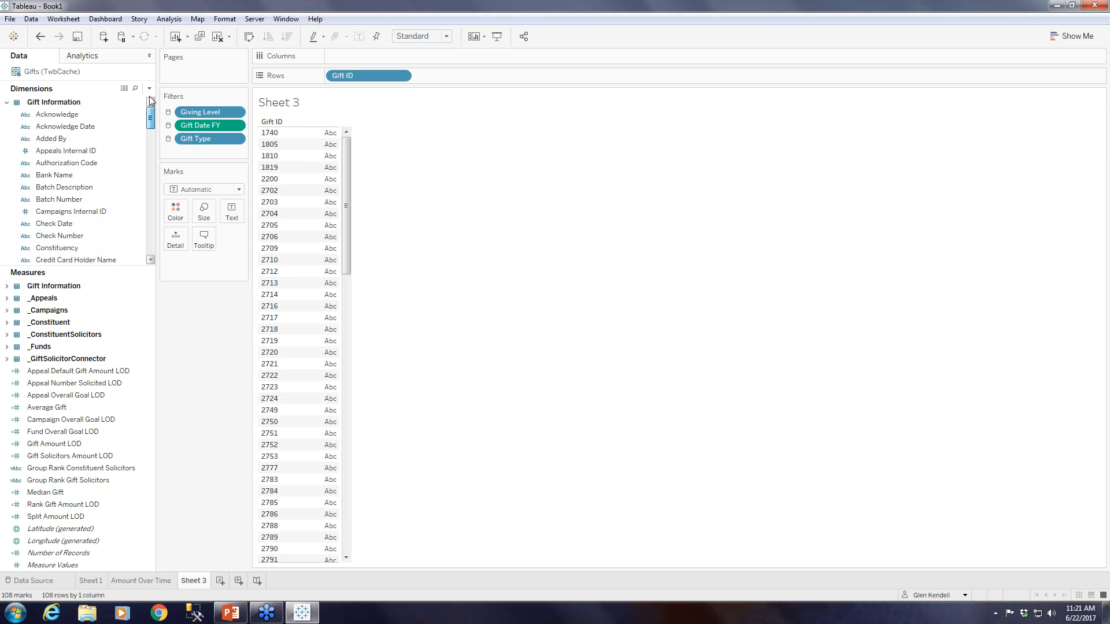
{"action": "left_click", "coordinate": [7, 102]}
{"action": "left_click_drag", "start_coordinate": [45, 248], "coordinate": [373, 57]}
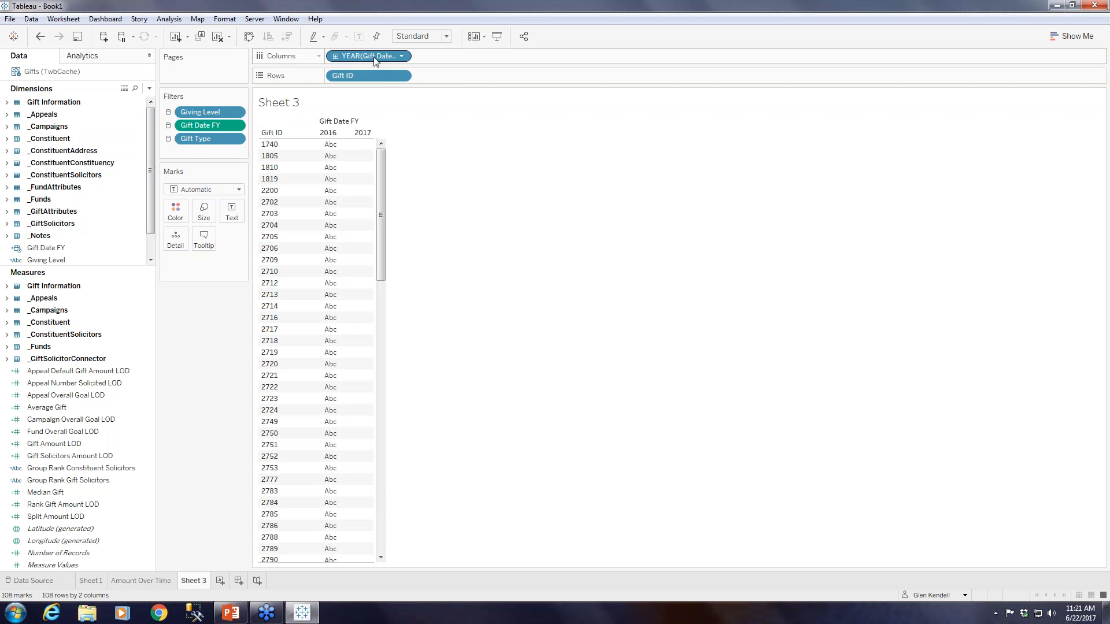
{"action": "left_click", "coordinate": [401, 56]}
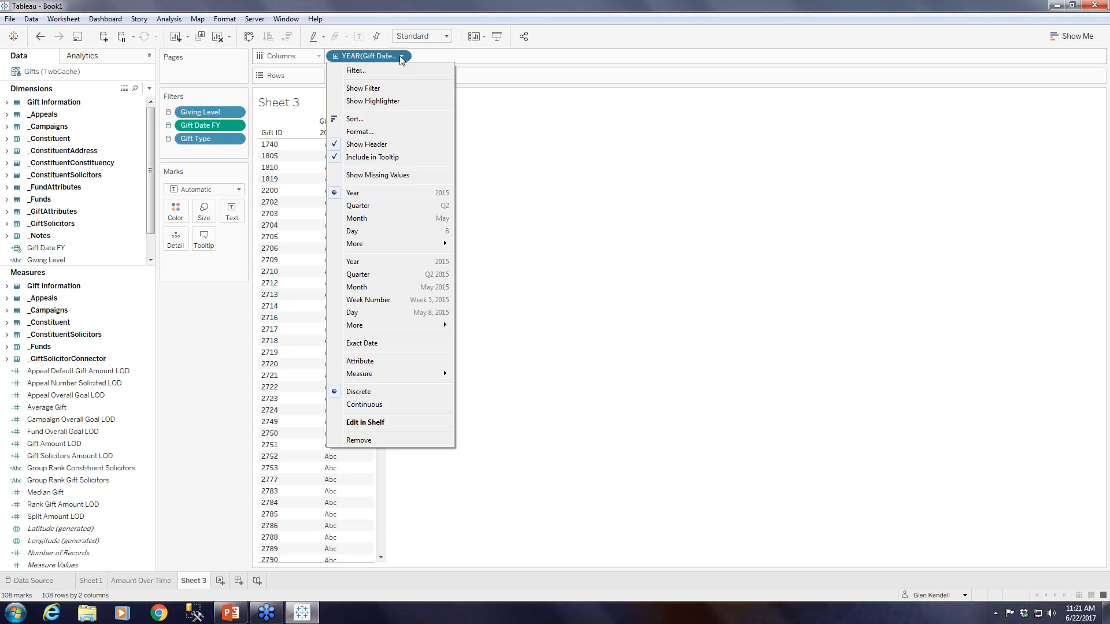
{"action": "left_click", "coordinate": [375, 278]}
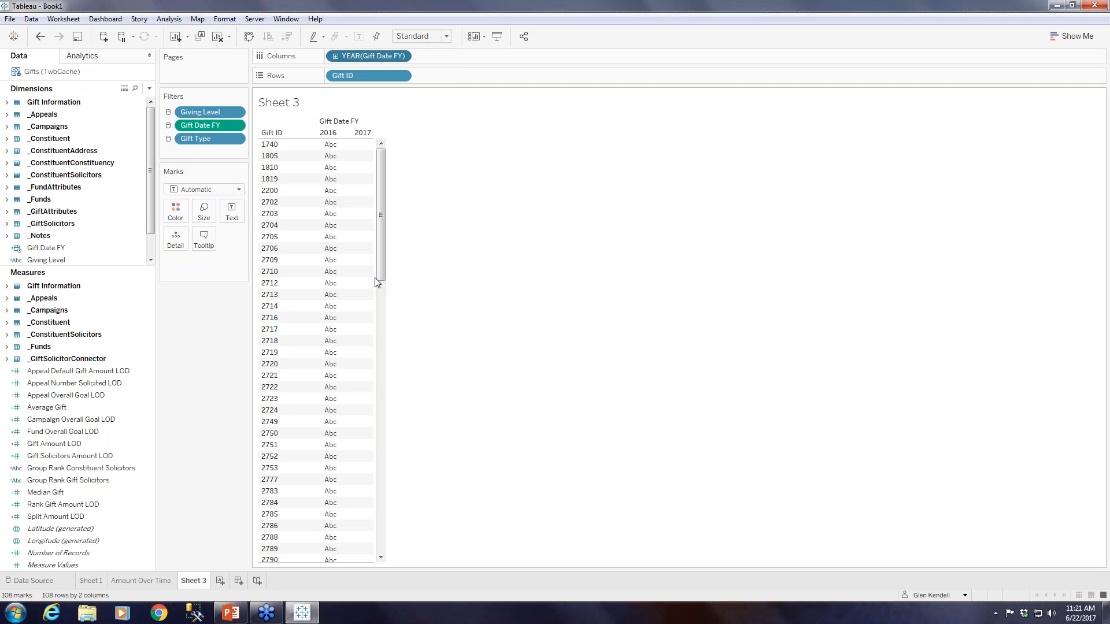
Convert Gift ID on Rows to a Count (Distinct) measure and set the mark type to Bar.
{"action": "left_click", "coordinate": [402, 76]}
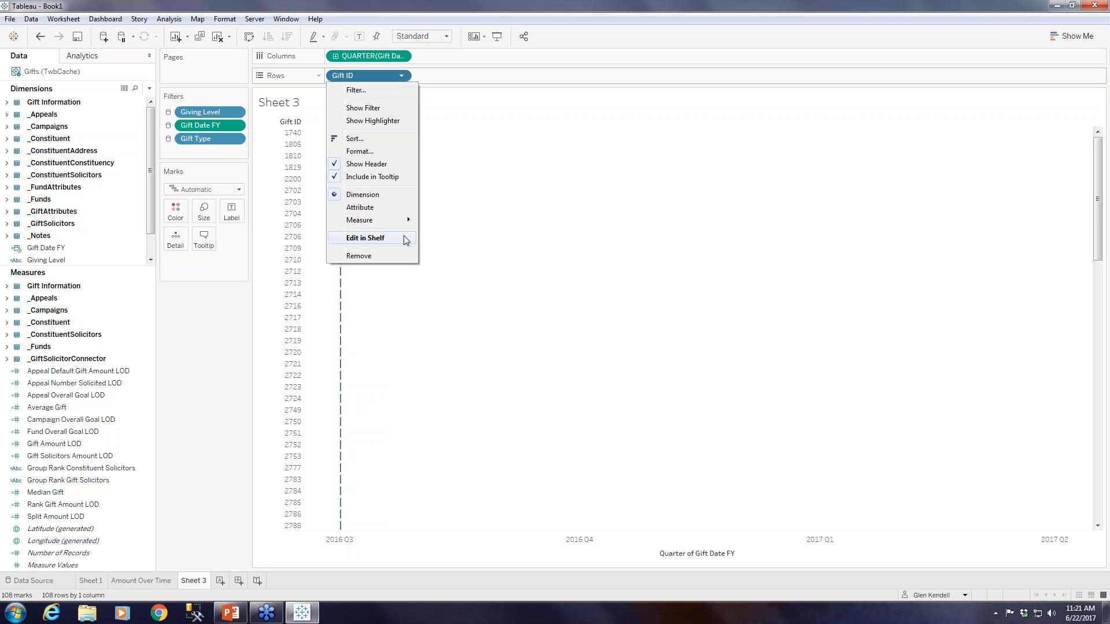
{"action": "mouse_move", "coordinate": [398, 226]}
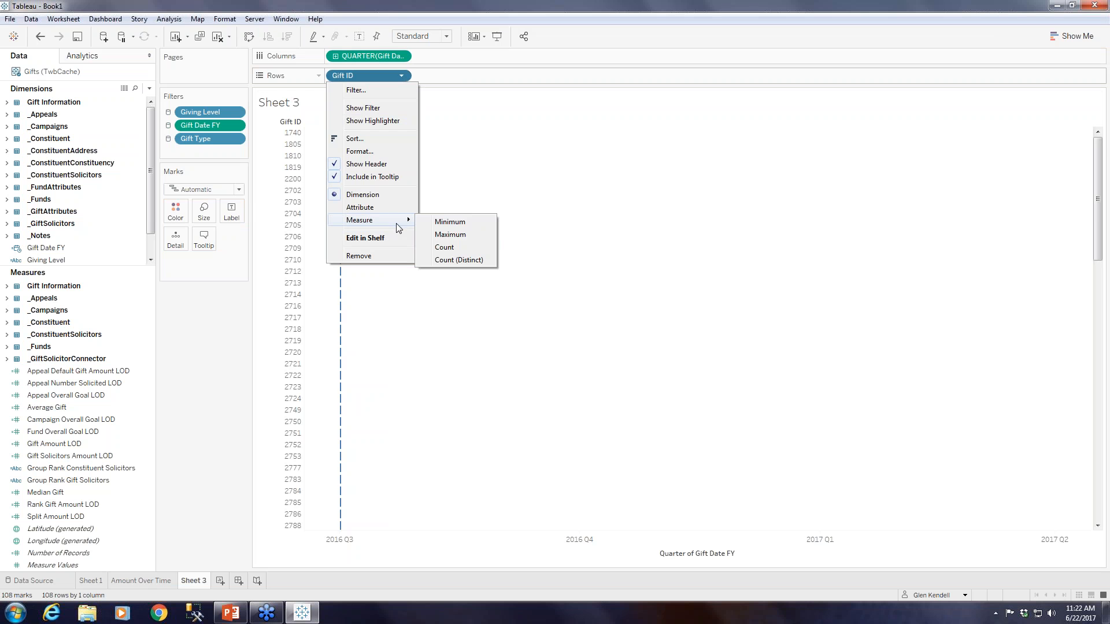
{"action": "left_click", "coordinate": [458, 261]}
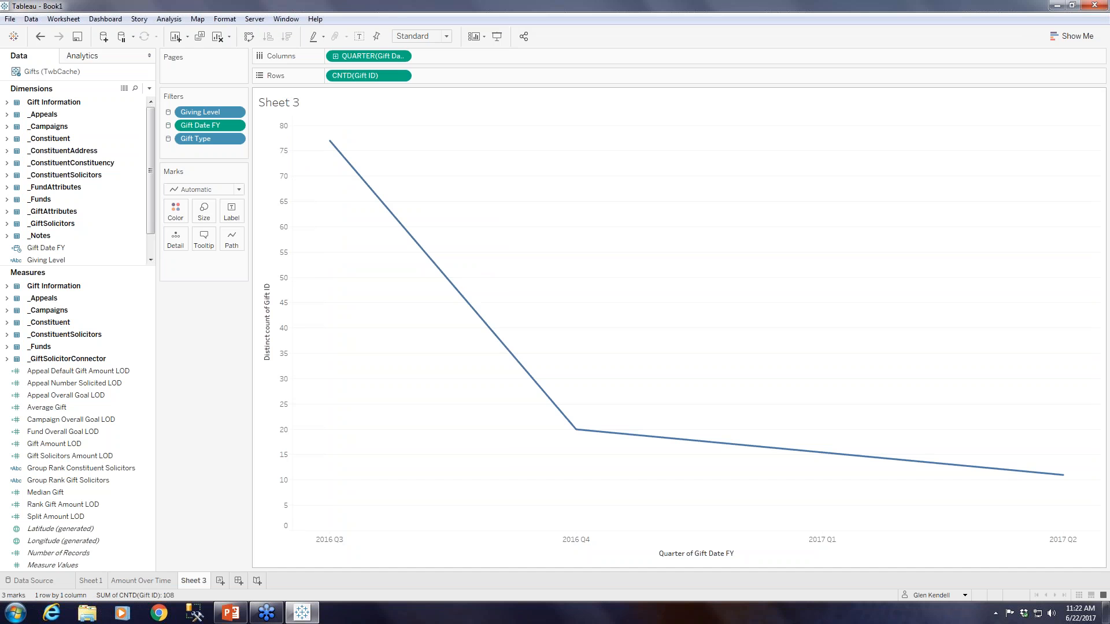
{"action": "left_click", "coordinate": [234, 190]}
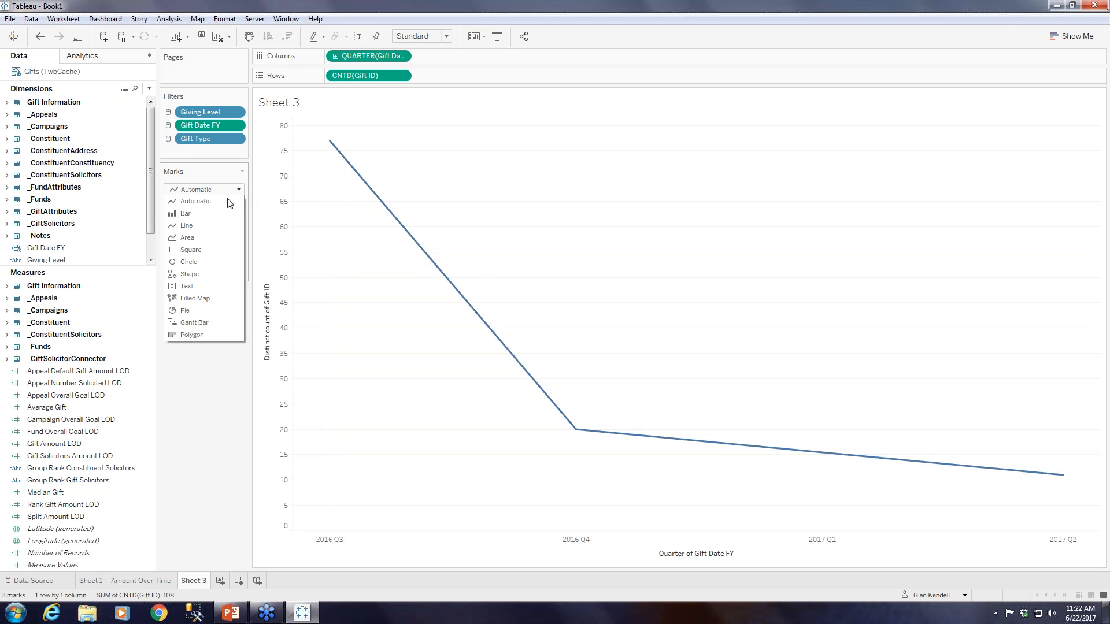
{"action": "left_click", "coordinate": [208, 214]}
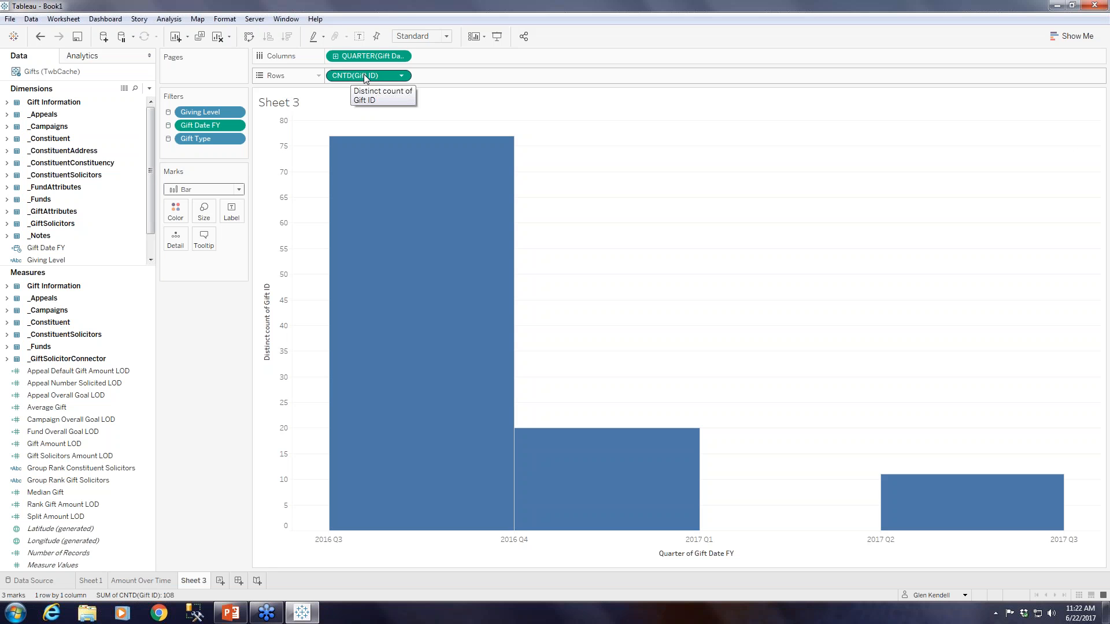
Copy the distinct count of Gift ID from Rows onto both Label and Color for the bars.
{"action": "left_click_drag", "start_coordinate": [365, 78], "coordinate": [232, 213]}
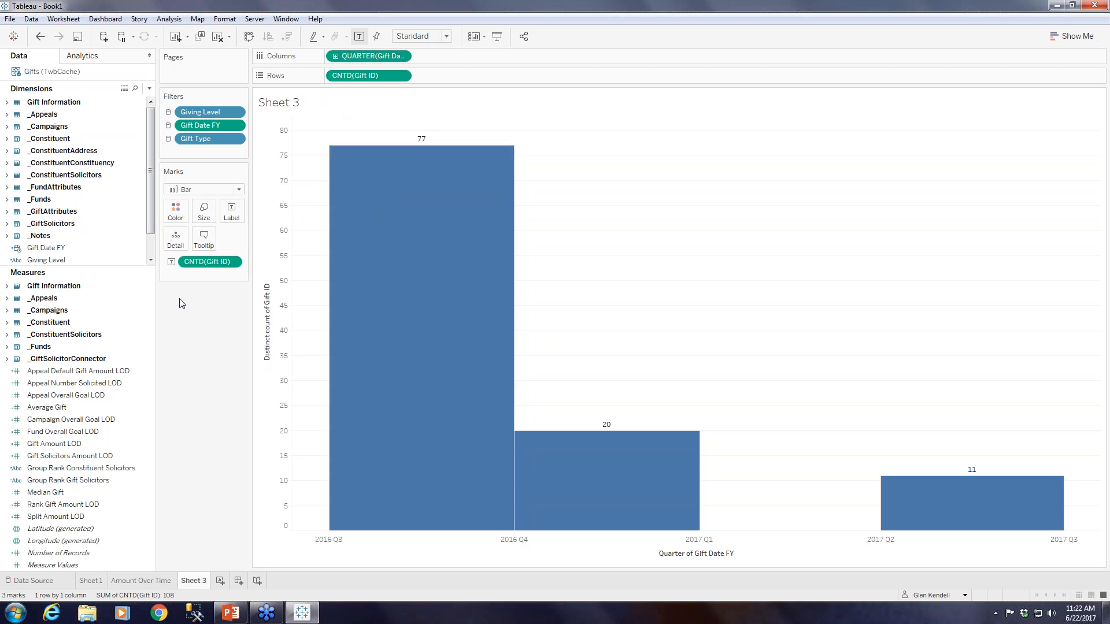
{"action": "mouse_move", "coordinate": [376, 76]}
{"action": "left_mouse_down"}
{"action": "mouse_move", "coordinate": [179, 183]}
{"action": "mouse_move", "coordinate": [182, 209]}
{"action": "left_mouse_up"}
{"action": "left_click", "coordinate": [182, 210]}
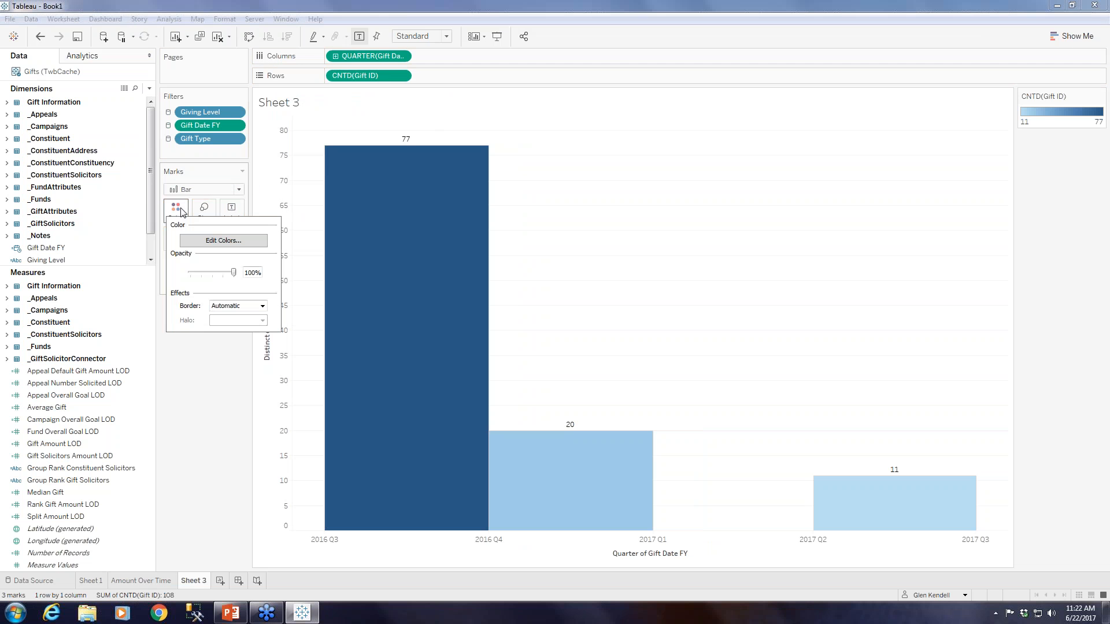
{"action": "left_click", "coordinate": [207, 465]}
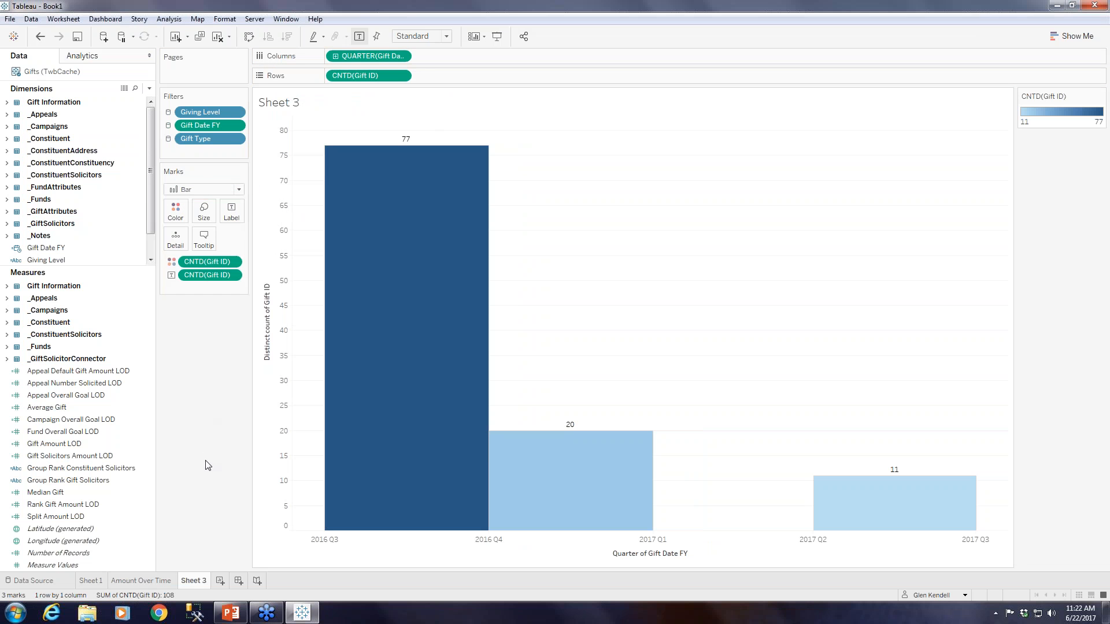
Recolour the bars with the Red-Green Diverging palette using stepped color with 4 steps.
{"action": "left_click", "coordinate": [175, 210]}
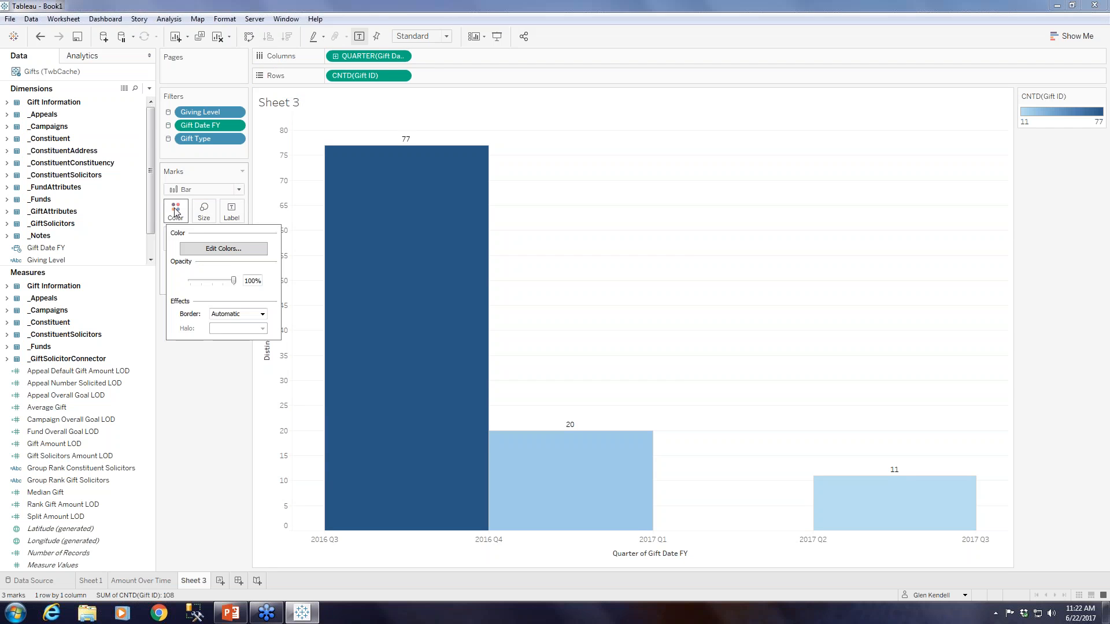
{"action": "left_click", "coordinate": [233, 252]}
{"action": "left_click", "coordinate": [549, 257]}
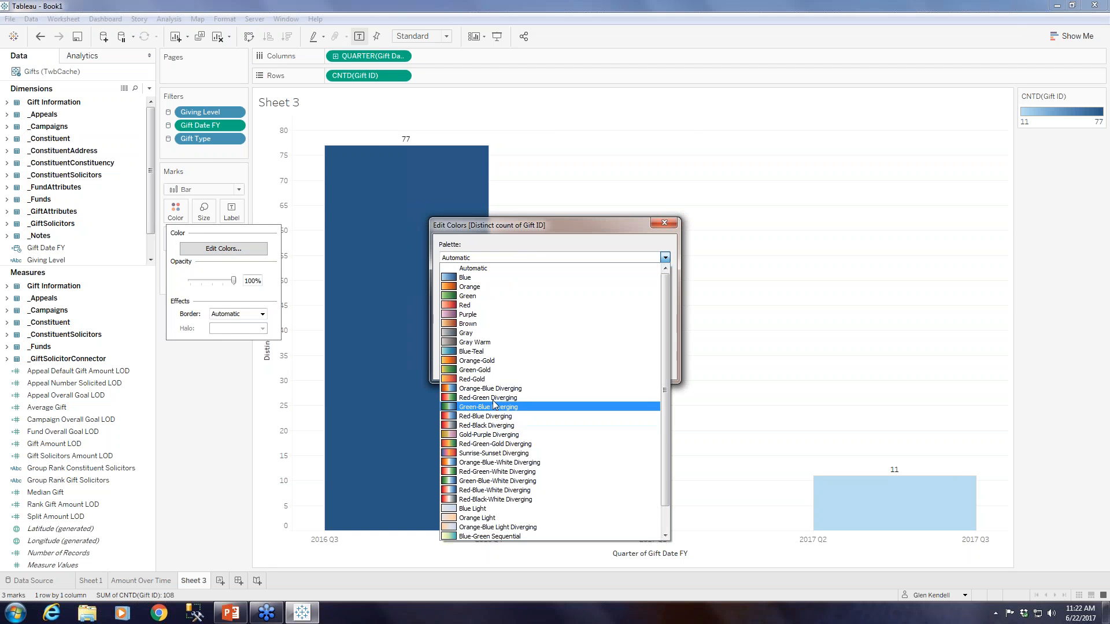
{"action": "left_click", "coordinate": [492, 398]}
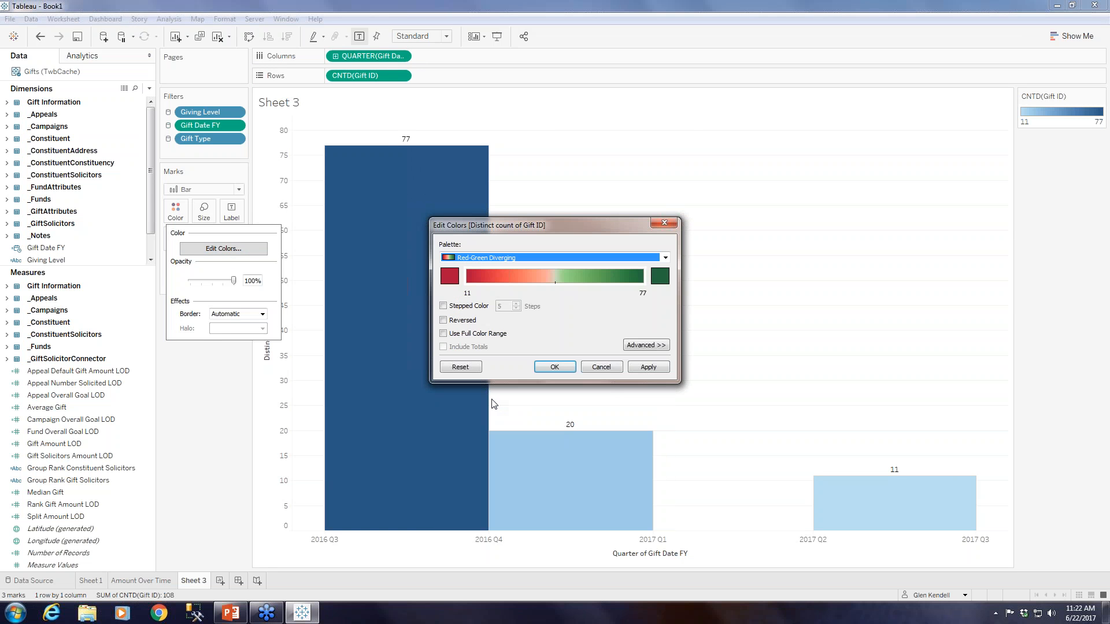
{"action": "left_click", "coordinate": [471, 306]}
{"action": "left_click", "coordinate": [516, 309]}
{"action": "left_click", "coordinate": [648, 368]}
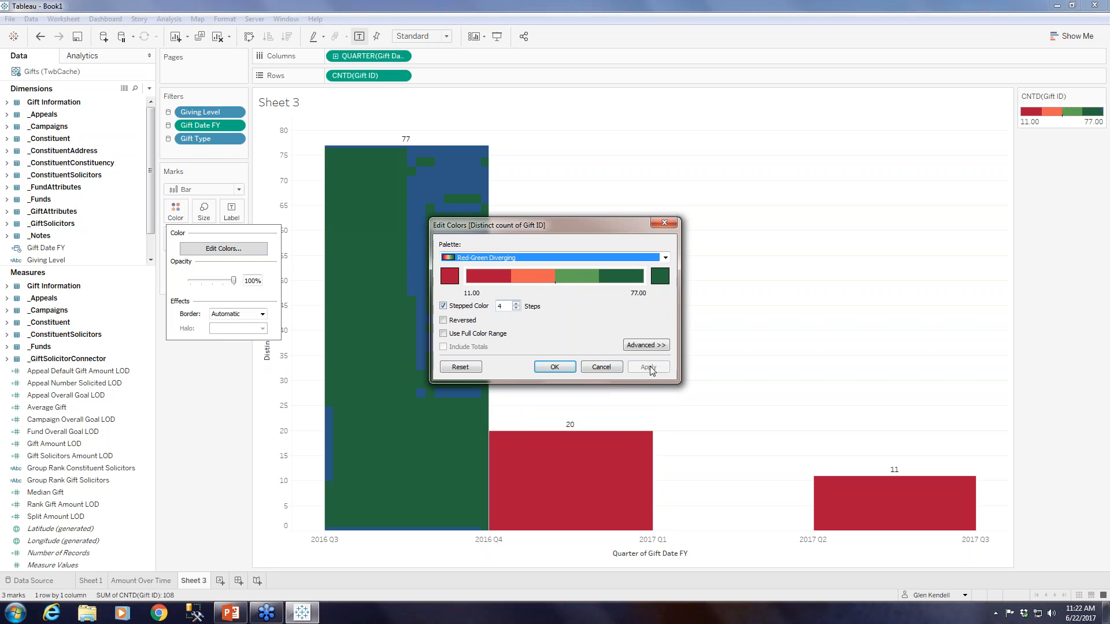
{"action": "left_click", "coordinate": [554, 368]}
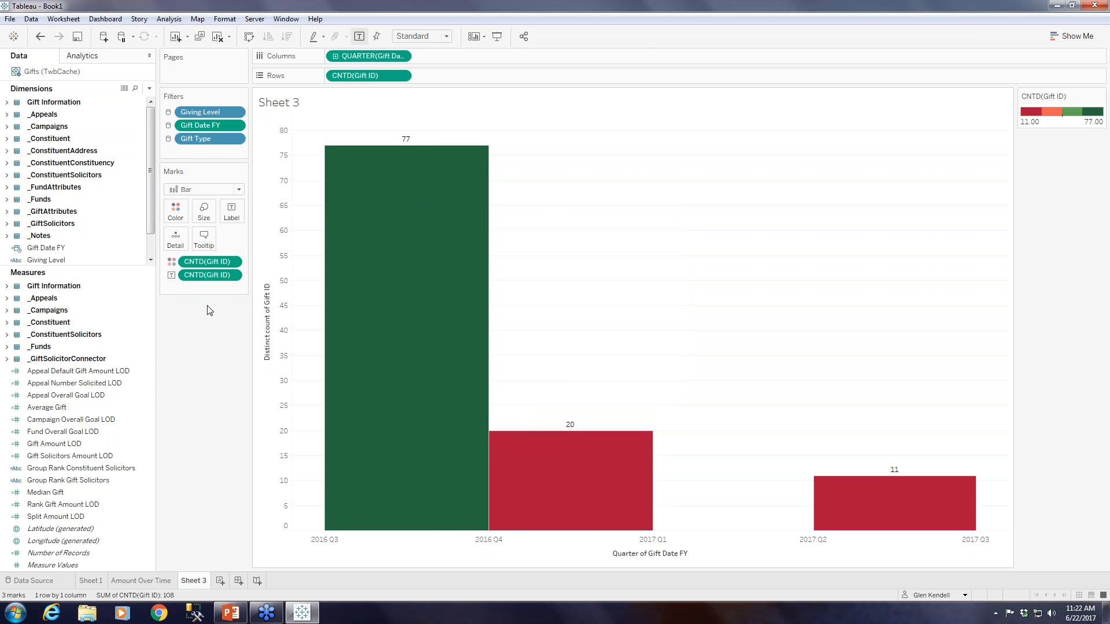
Apply a Percent Difference quick table calculation to the Gift ID count that colours the bars.
{"action": "left_click", "coordinate": [232, 261]}
{"action": "mouse_move", "coordinate": [270, 450]}
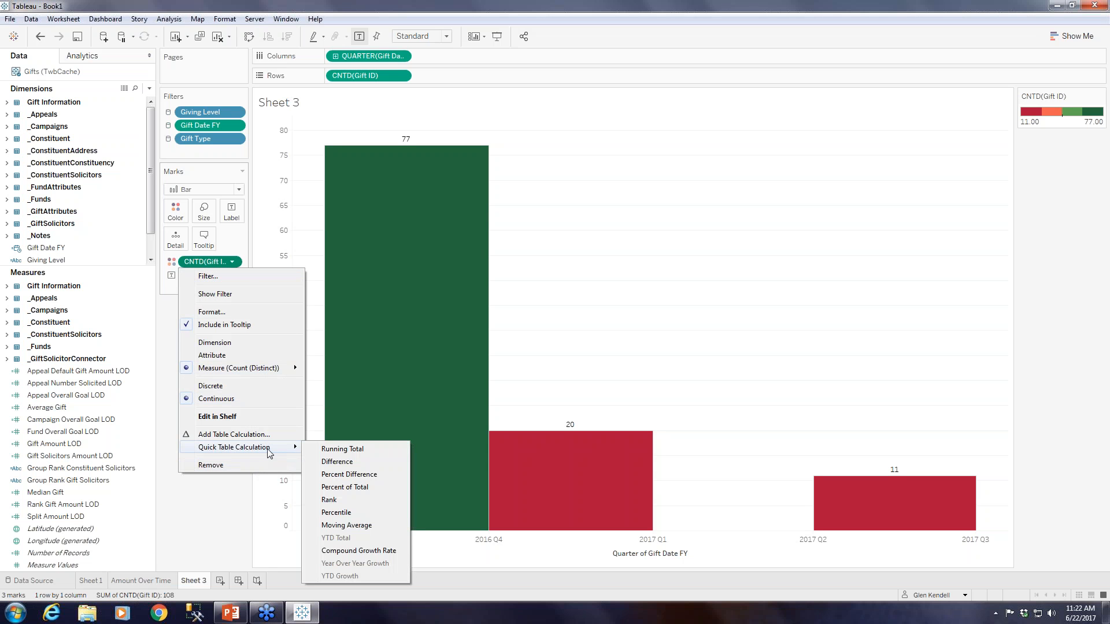
{"action": "left_click", "coordinate": [356, 475]}
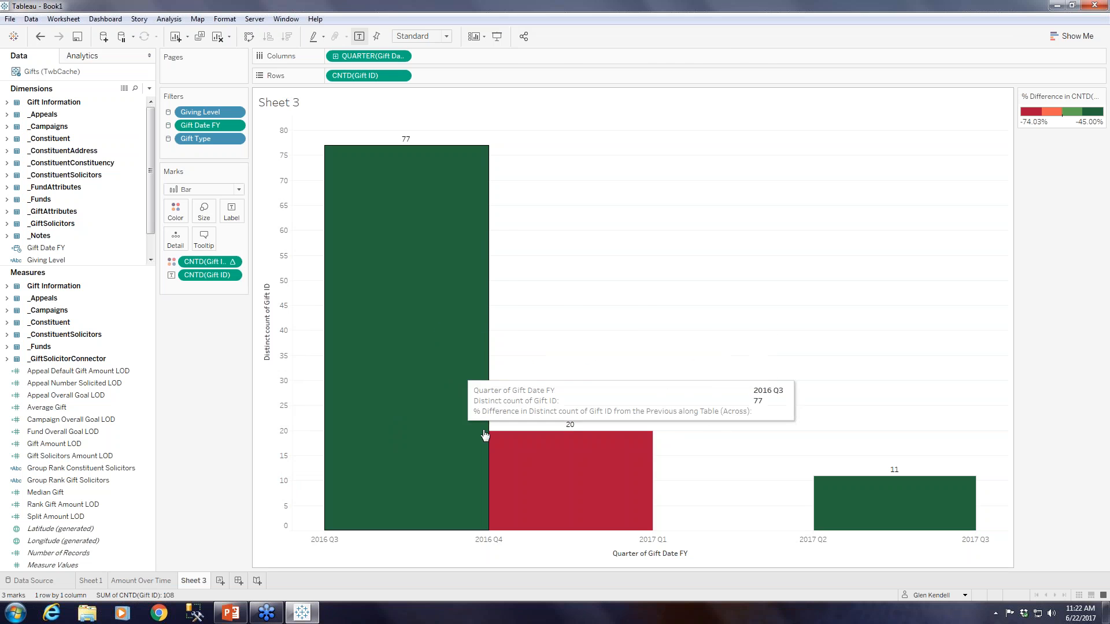
{"action": "mouse_move", "coordinate": [544, 480]}
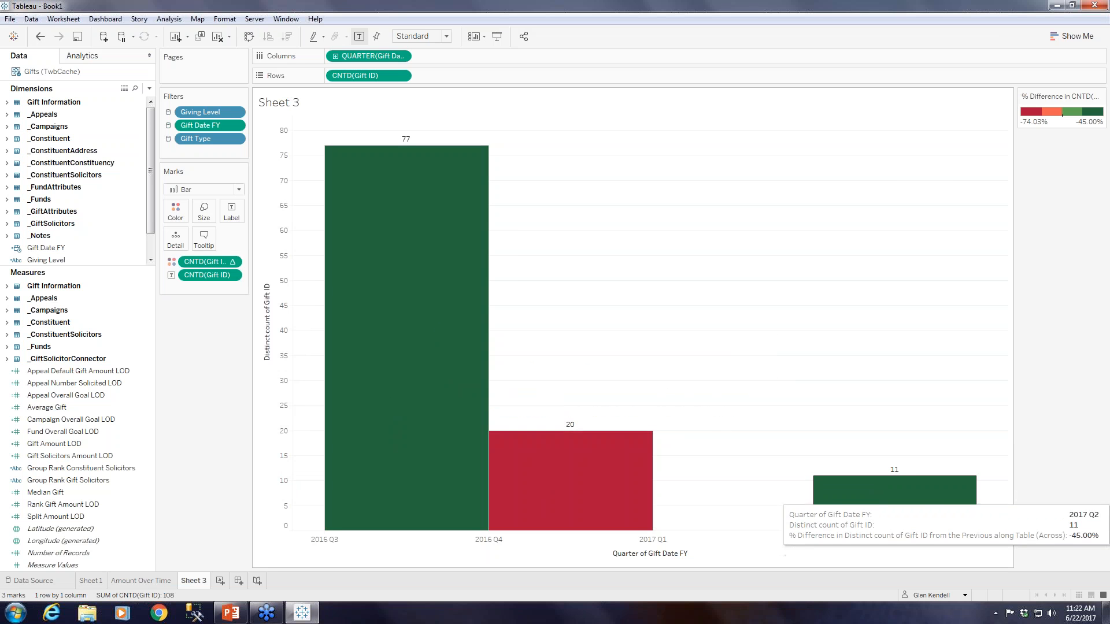
Rename Sheet 3 as "Gifts Over Time".
{"action": "right_click", "coordinate": [193, 583]}
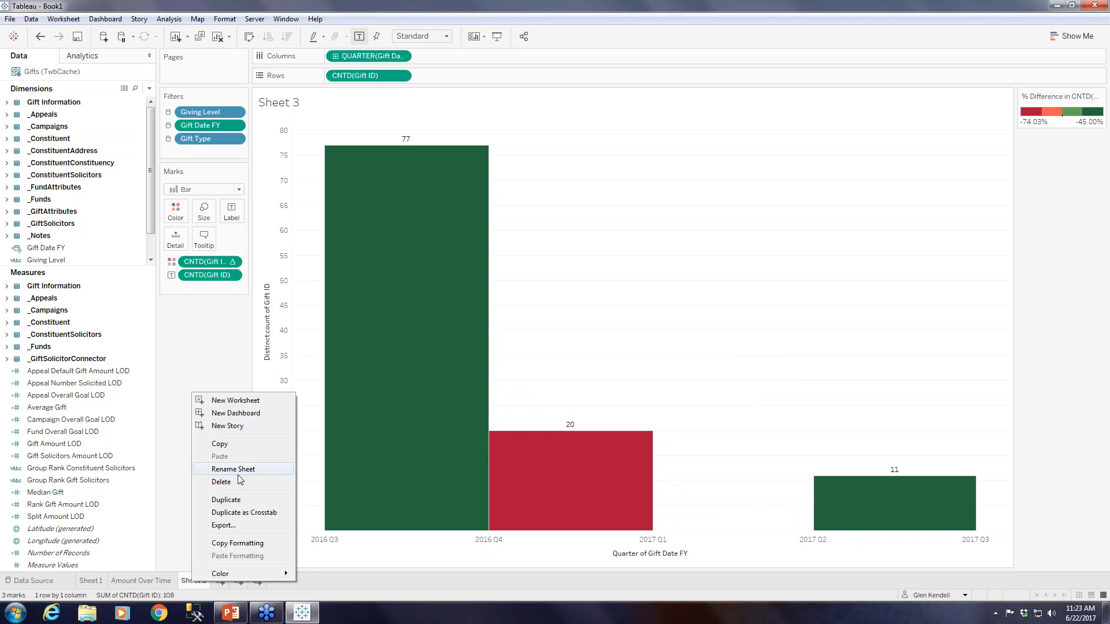
{"action": "left_click", "coordinate": [240, 470]}
{"action": "type", "text": "Gif"}
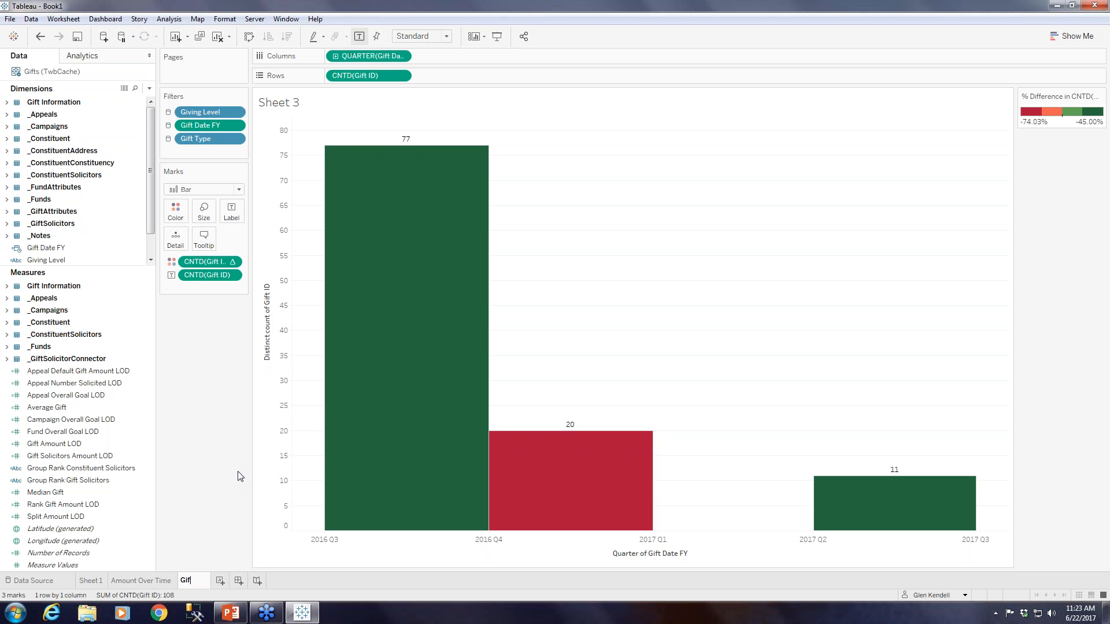
{"action": "type", "text": "ts Over Time"}
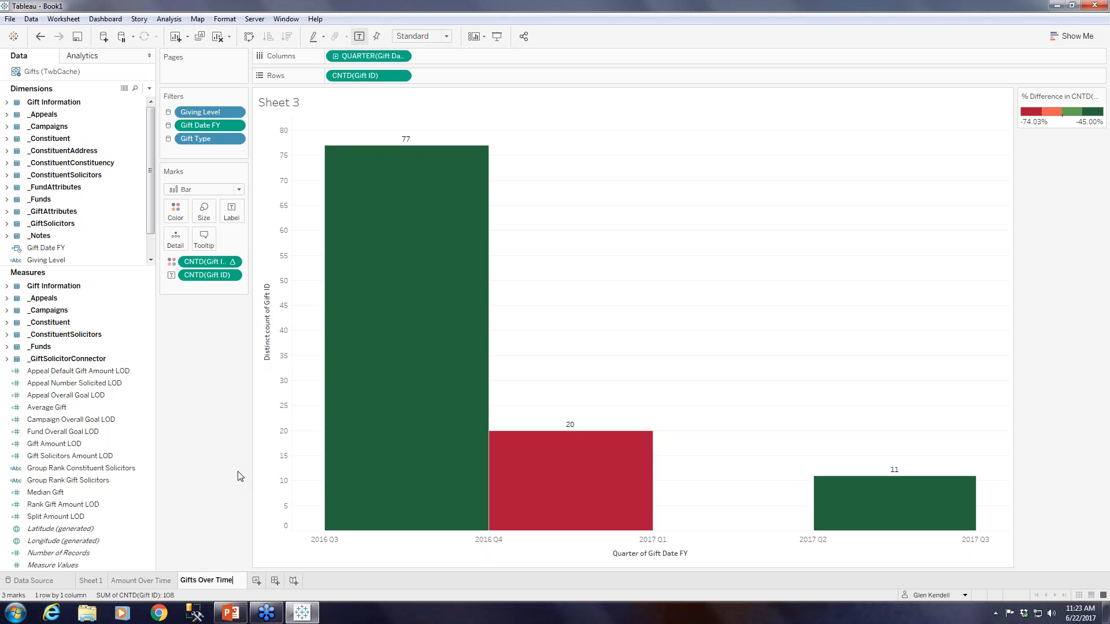
{"action": "key", "text": "Return"}
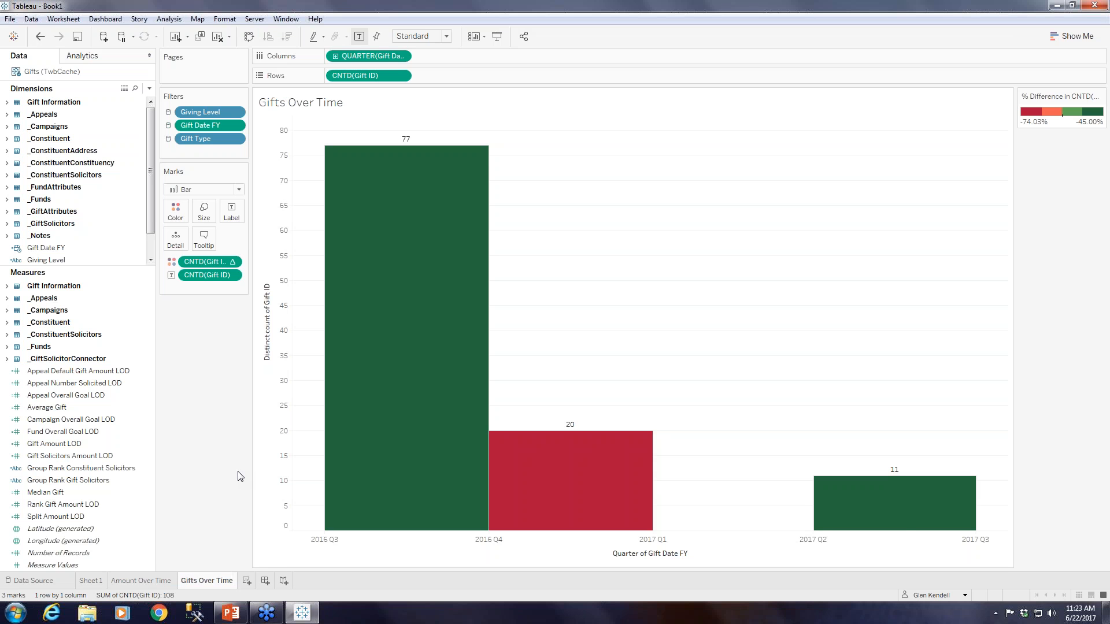
Format the quarter axis of the gift count chart with a default font size of 14.
{"action": "right_click", "coordinate": [489, 539]}
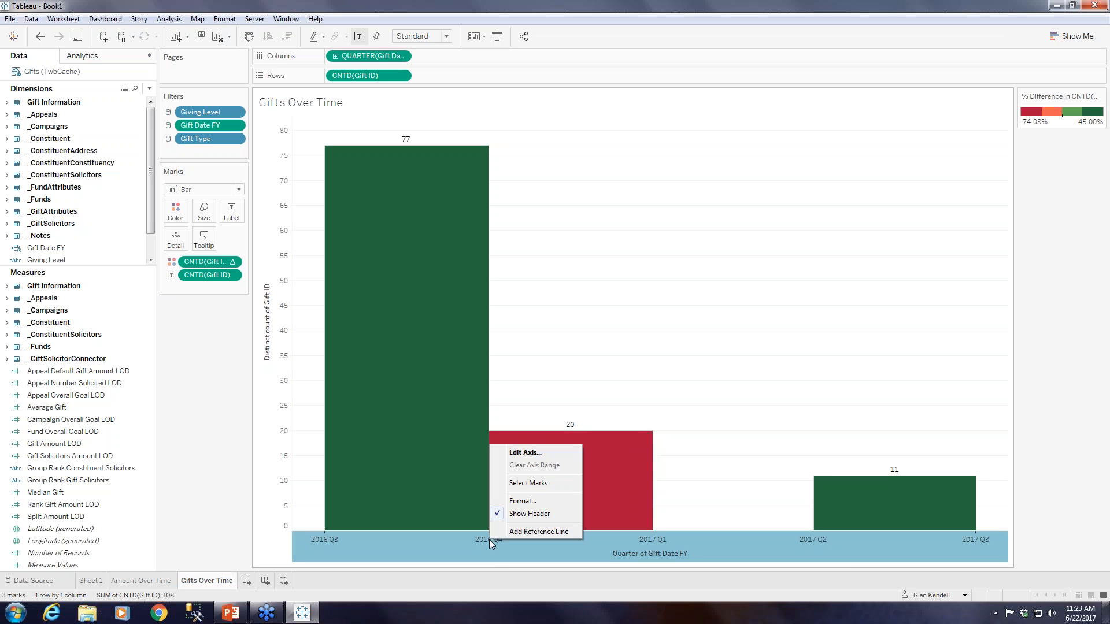
{"action": "left_click", "coordinate": [516, 500]}
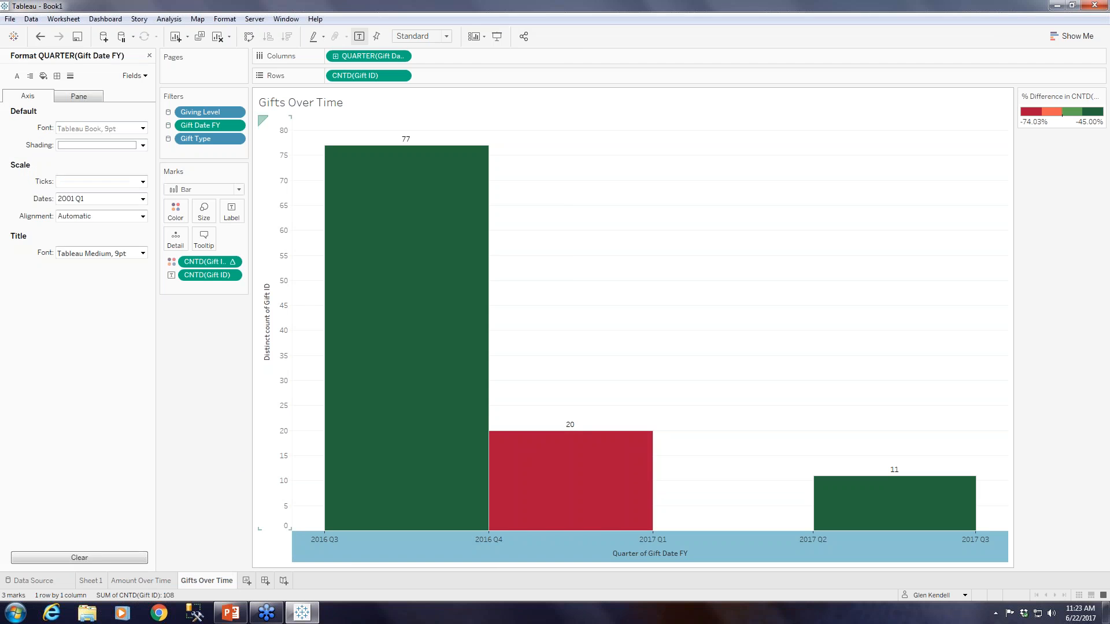
{"action": "left_click", "coordinate": [143, 128]}
{"action": "left_click", "coordinate": [85, 160]}
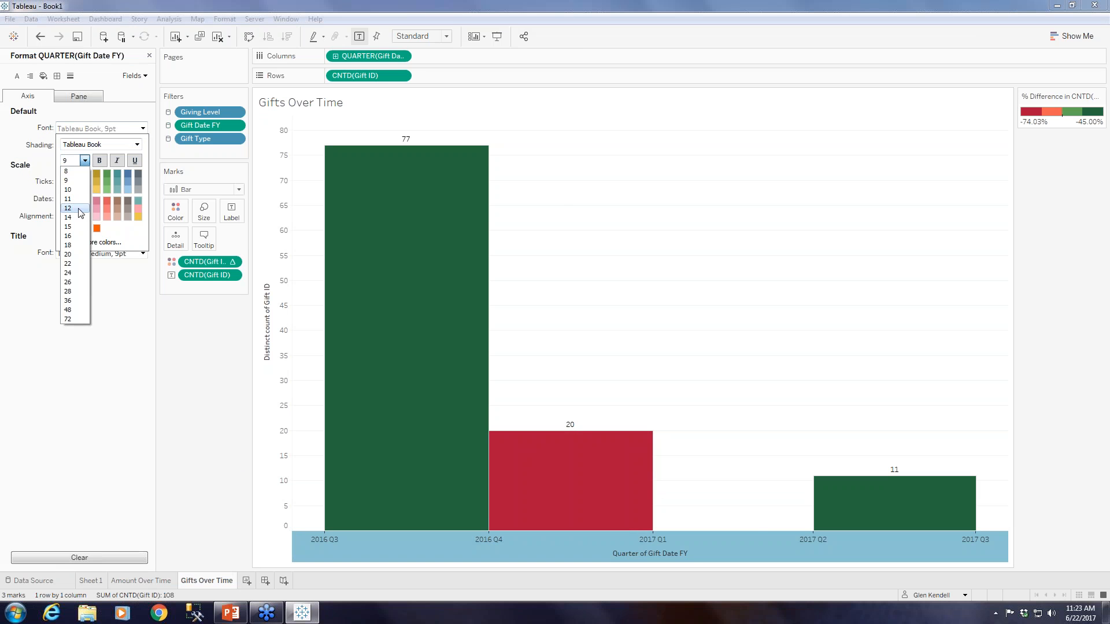
{"action": "left_click", "coordinate": [68, 218]}
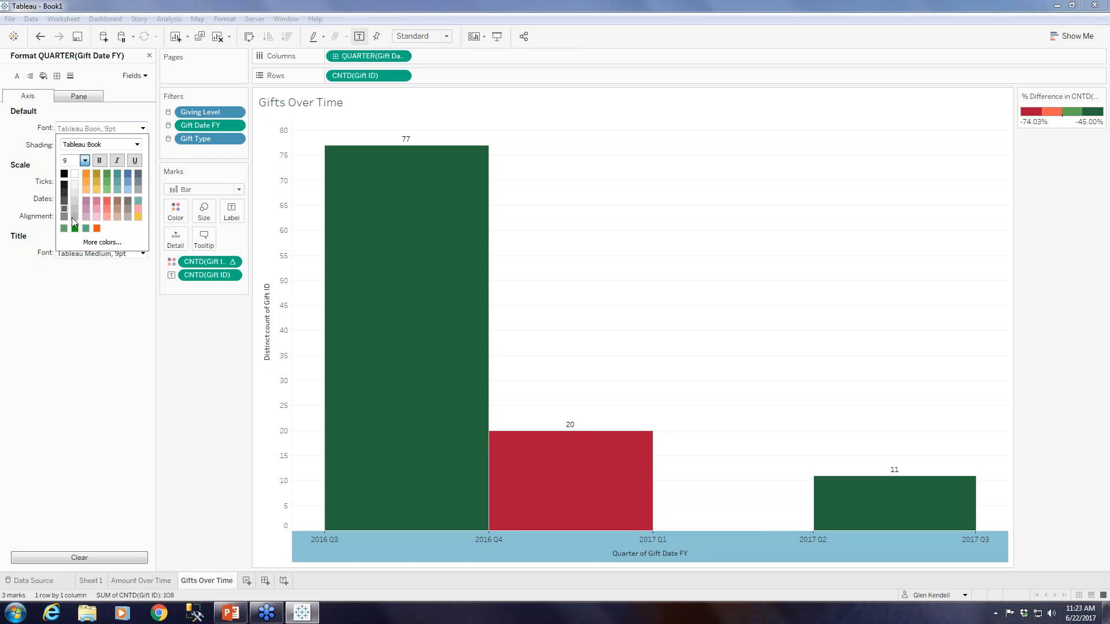
{"action": "left_click", "coordinate": [149, 56]}
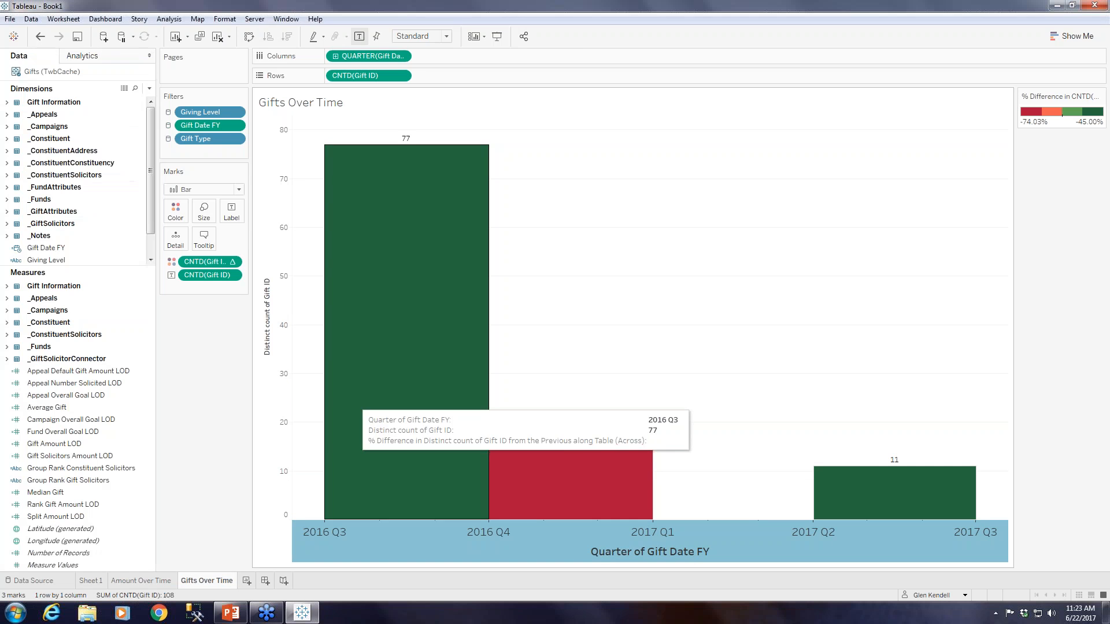
Change the vertical axis title of the gift count chart to "Gifts".
{"action": "right_click", "coordinate": [268, 341]}
{"action": "left_click", "coordinate": [298, 343]}
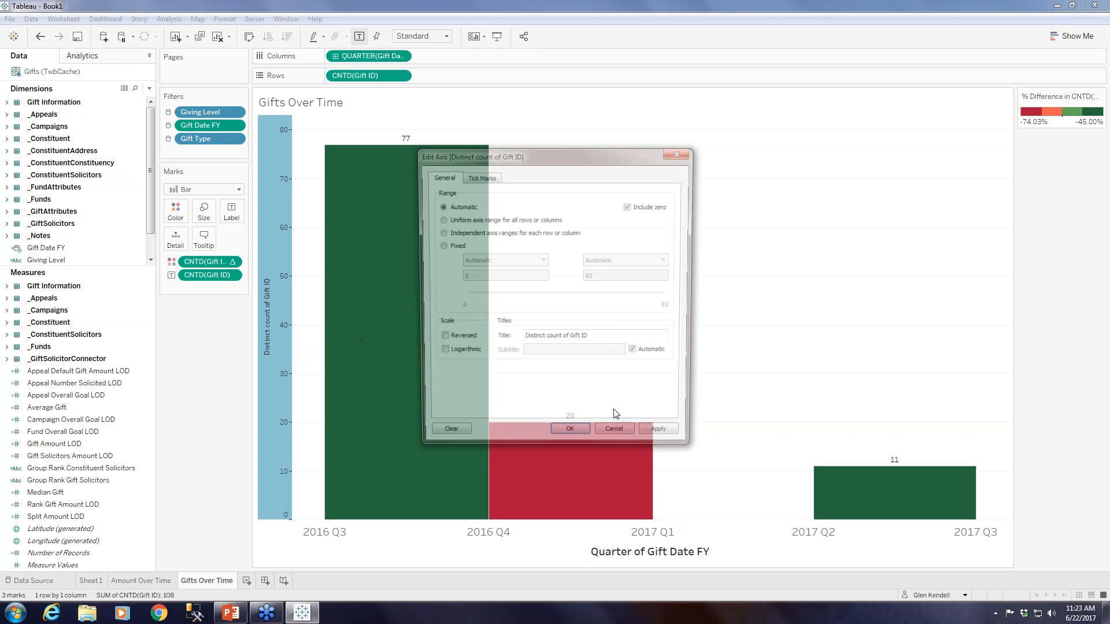
{"action": "triple_click", "coordinate": [591, 340]}
{"action": "type", "text": "Gift"}
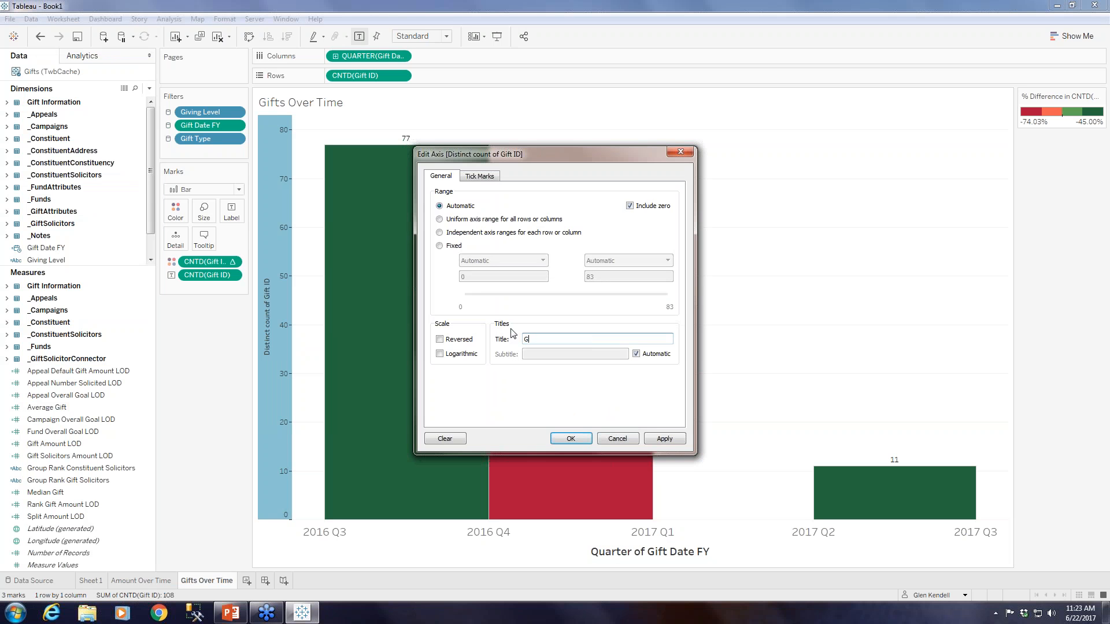
{"action": "type", "text": "s"}
{"action": "left_click", "coordinate": [576, 437]}
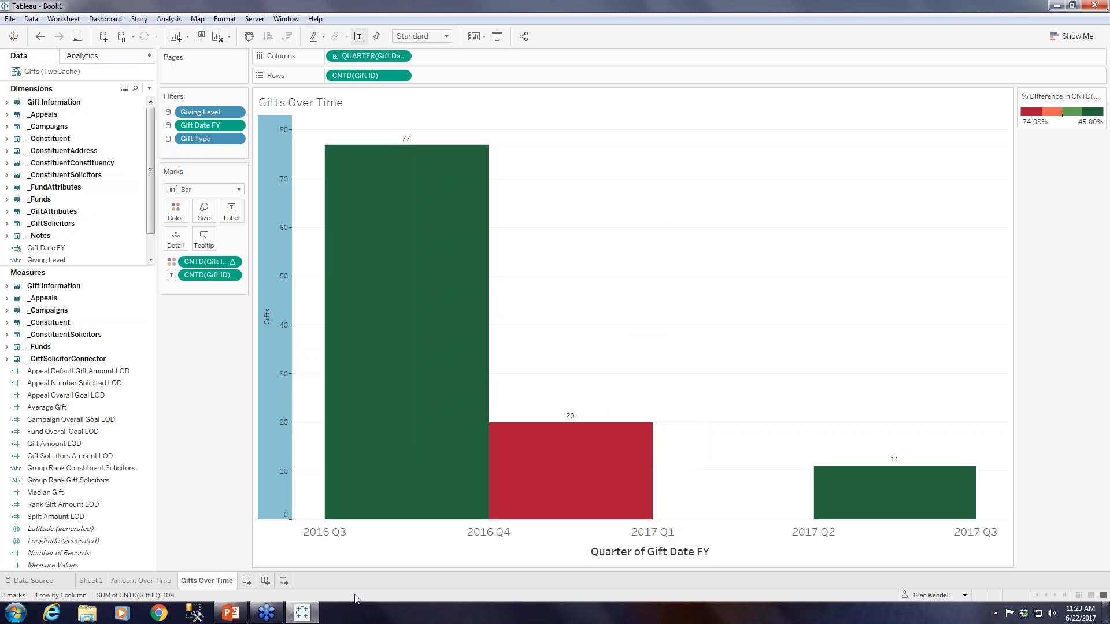
Switch between the Amount Over Time and Gifts Over Time charts to compare them, and add a new blank worksheet.
{"action": "left_click", "coordinate": [128, 581]}
{"action": "left_click", "coordinate": [189, 580]}
{"action": "left_click", "coordinate": [136, 583]}
{"action": "left_click", "coordinate": [192, 583]}
{"action": "left_click", "coordinate": [247, 581]}
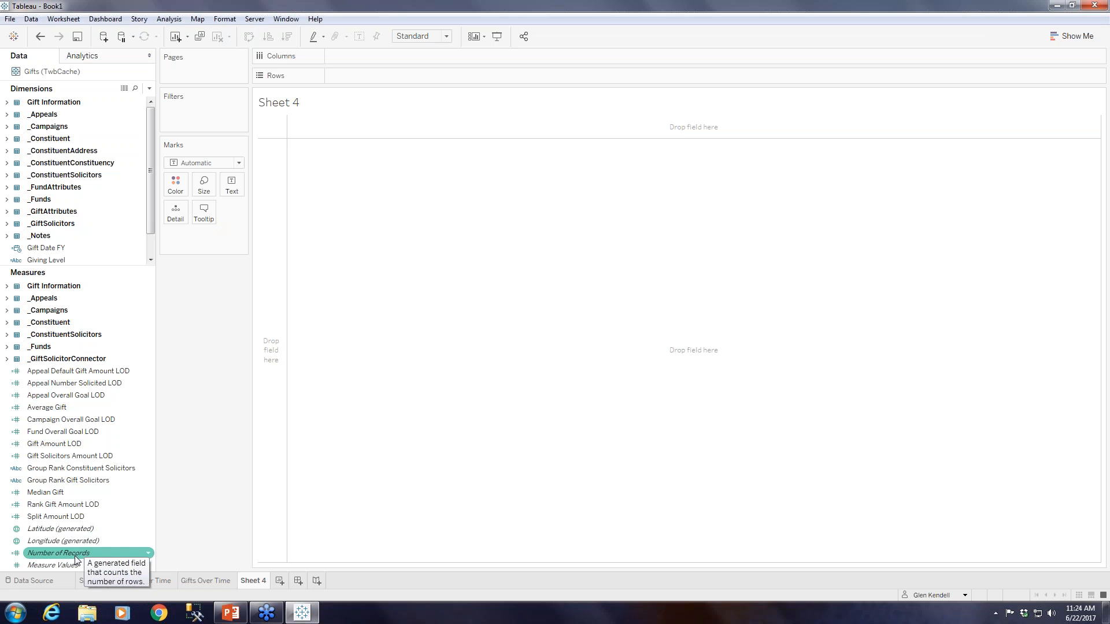
On the Gifts Over Time sheet, replace the distinct Gift ID count on the rows with Number of Records.
{"action": "left_click", "coordinate": [212, 581]}
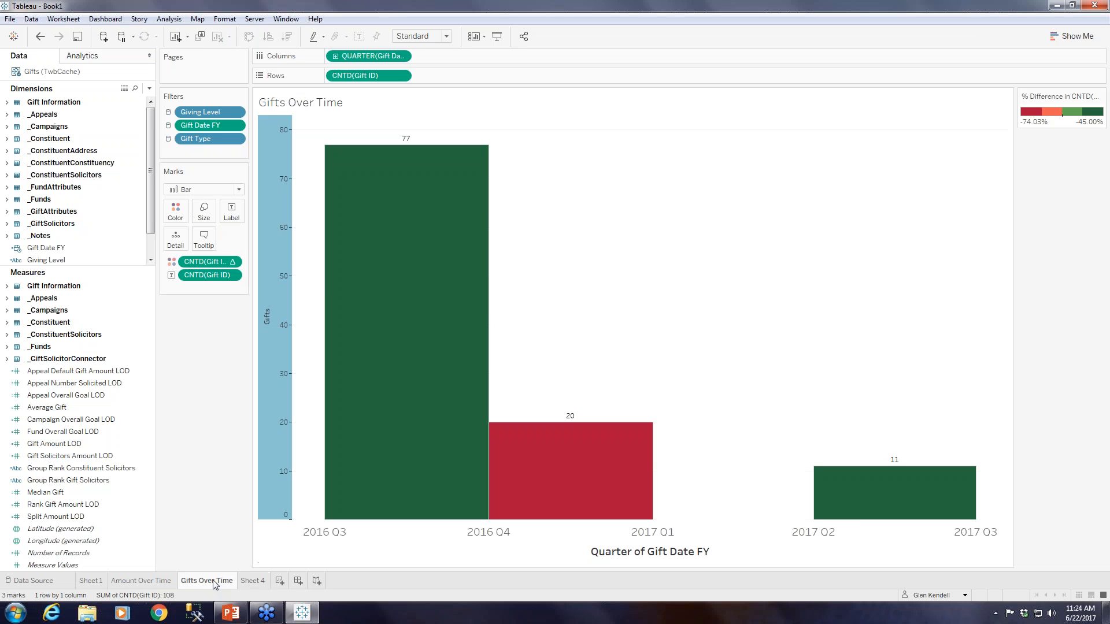
{"action": "left_click", "coordinate": [404, 76]}
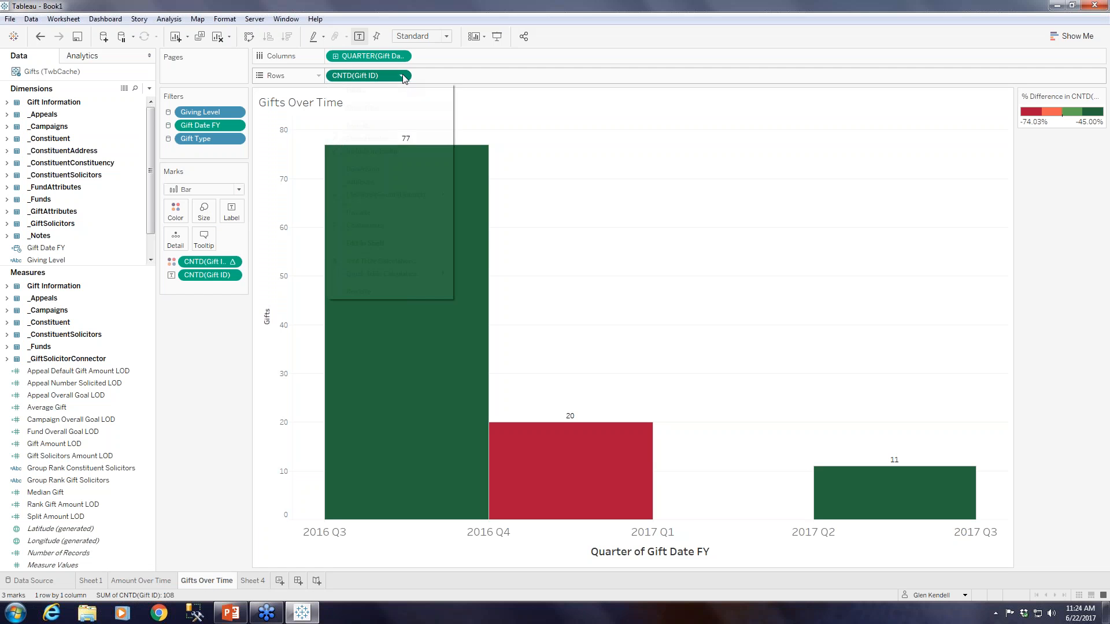
{"action": "left_click", "coordinate": [379, 294]}
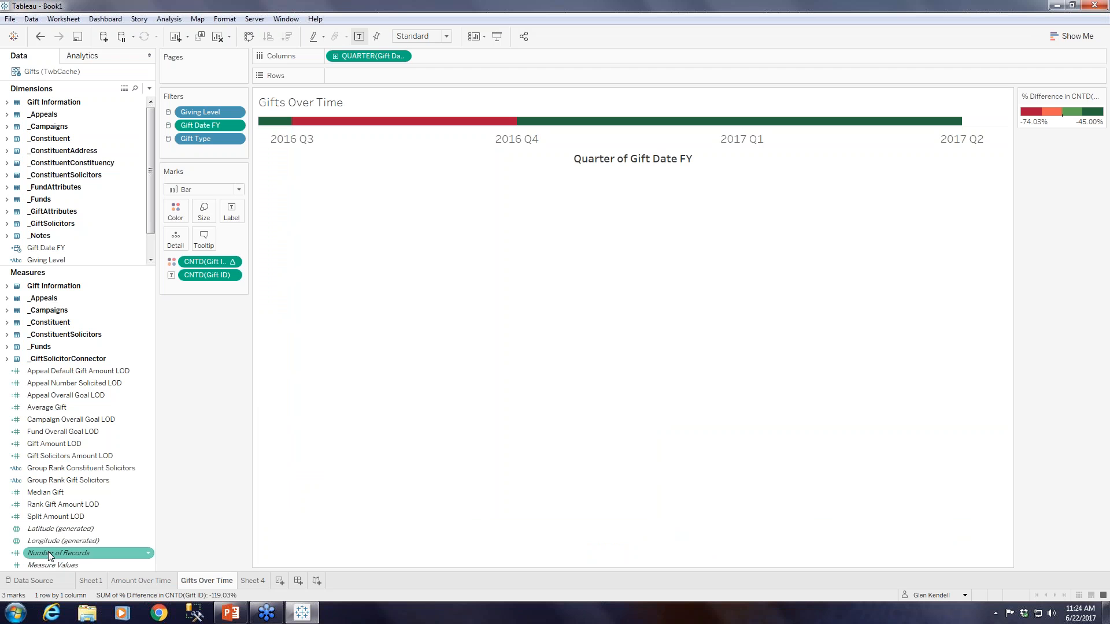
{"action": "mouse_move", "coordinate": [58, 553]}
{"action": "left_mouse_down"}
{"action": "mouse_move", "coordinate": [219, 395]}
{"action": "mouse_move", "coordinate": [356, 64]}
{"action": "mouse_move", "coordinate": [372, 78]}
{"action": "left_mouse_up"}
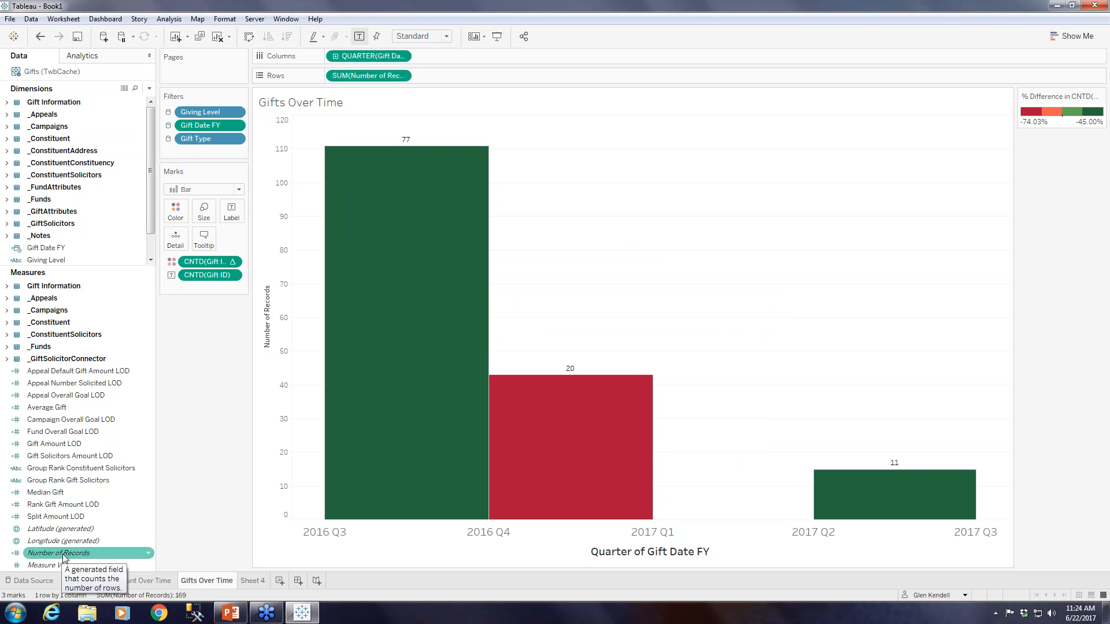
Return to Sheet 4 and show the sum of Gift Amount LOD as a single text value.
{"action": "mouse_move", "coordinate": [257, 586]}
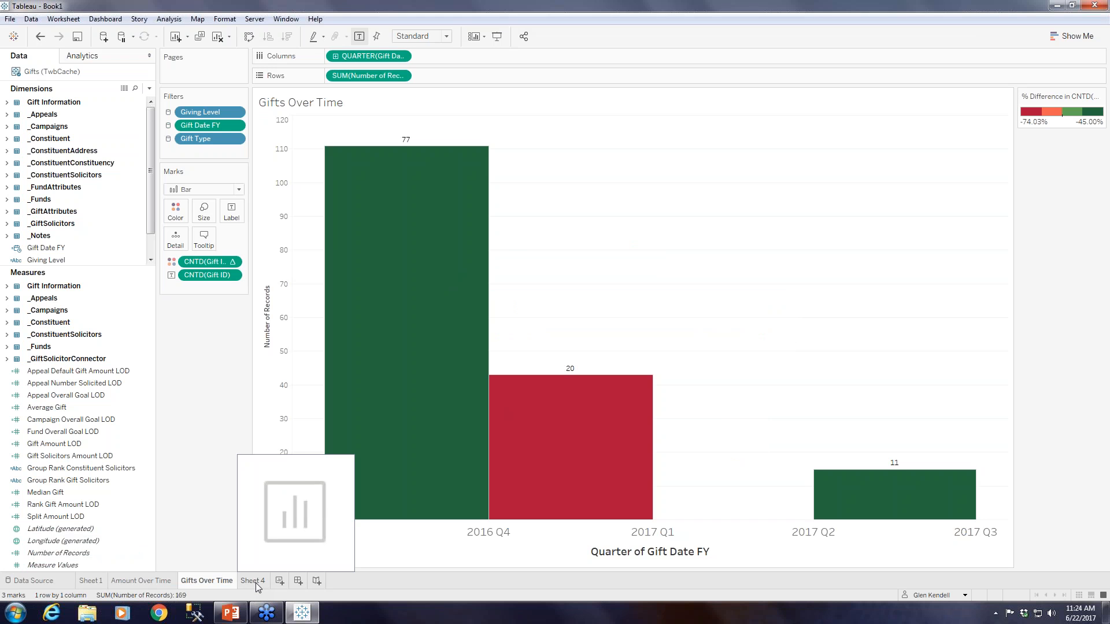
{"action": "left_click", "coordinate": [257, 584]}
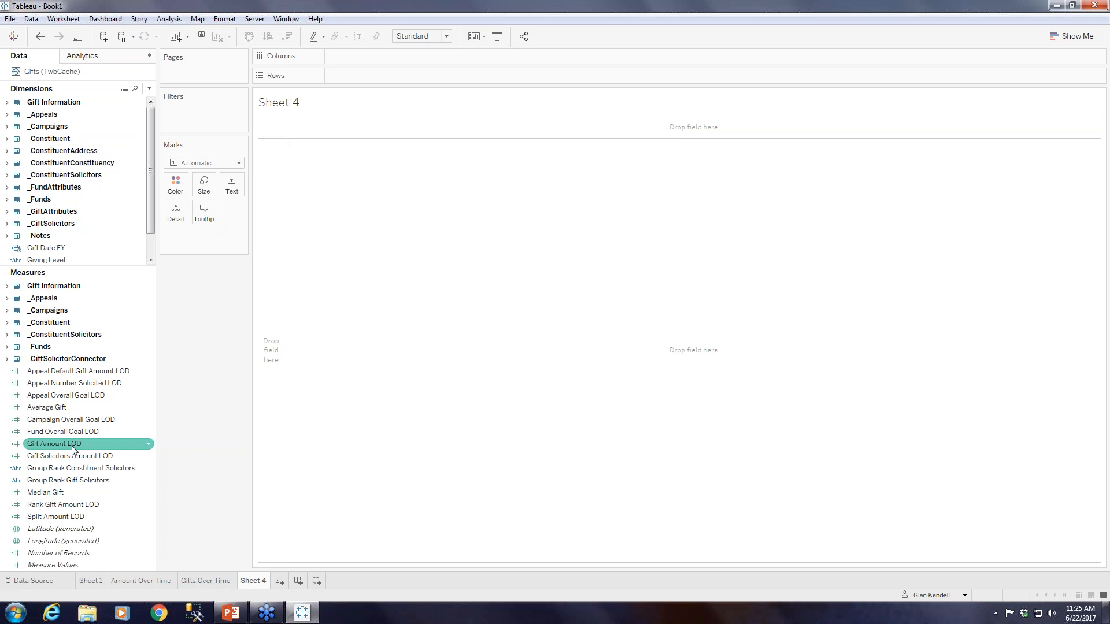
{"action": "left_click_drag", "start_coordinate": [73, 450], "coordinate": [237, 189]}
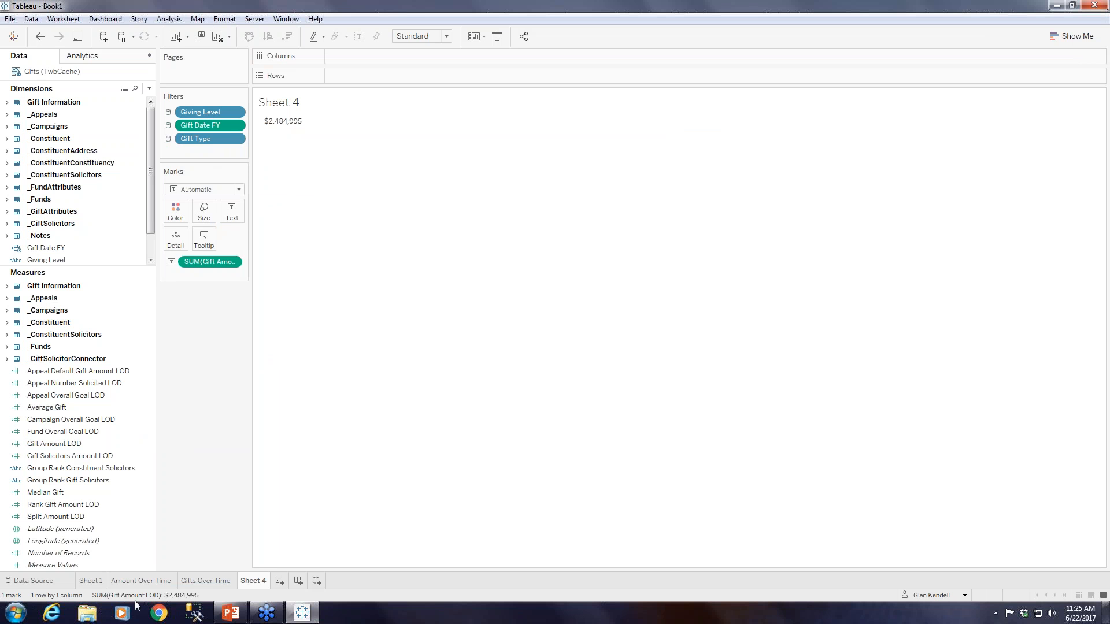
{"action": "mouse_move", "coordinate": [136, 579]}
{"action": "mouse_move", "coordinate": [295, 122]}
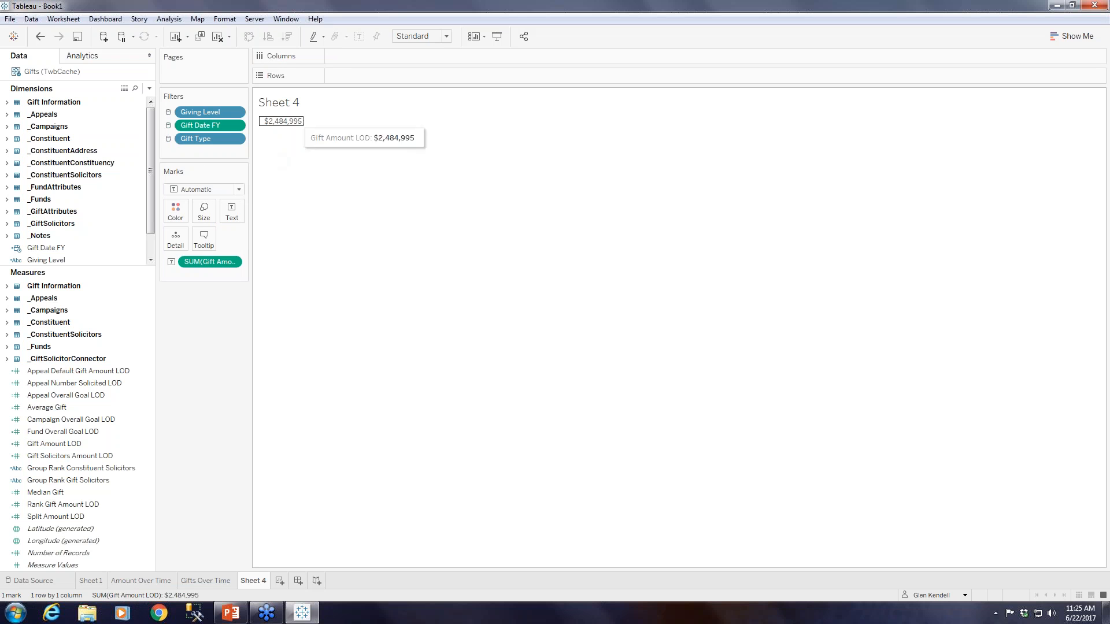
Format the Sheet 4 title as right-aligned Tableau Book text at size 16.
{"action": "right_click", "coordinate": [293, 105]}
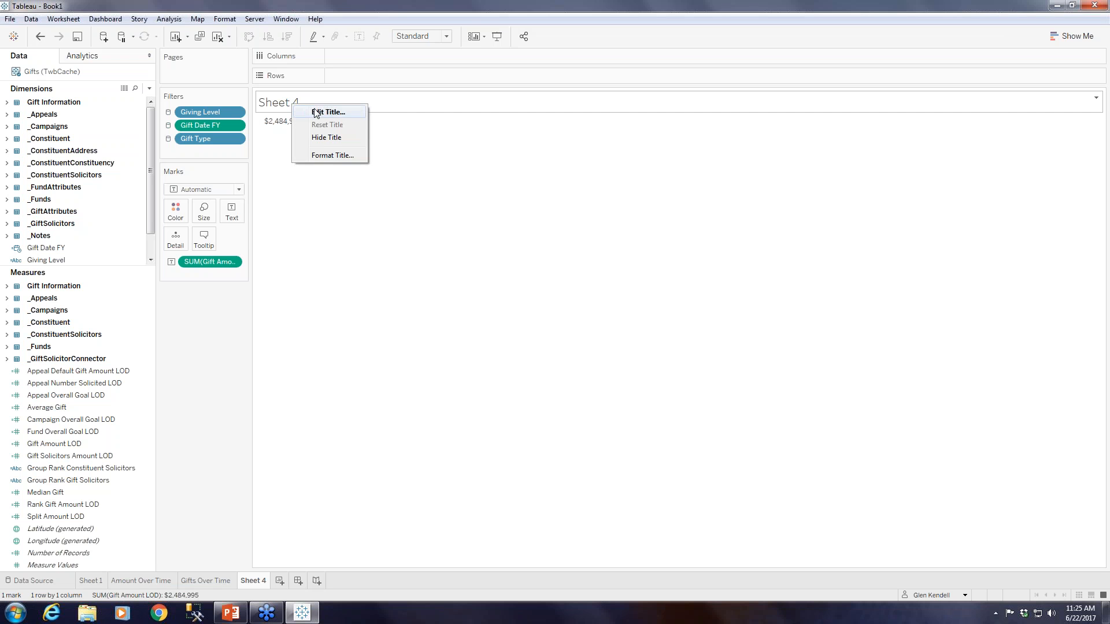
{"action": "left_click", "coordinate": [318, 112]}
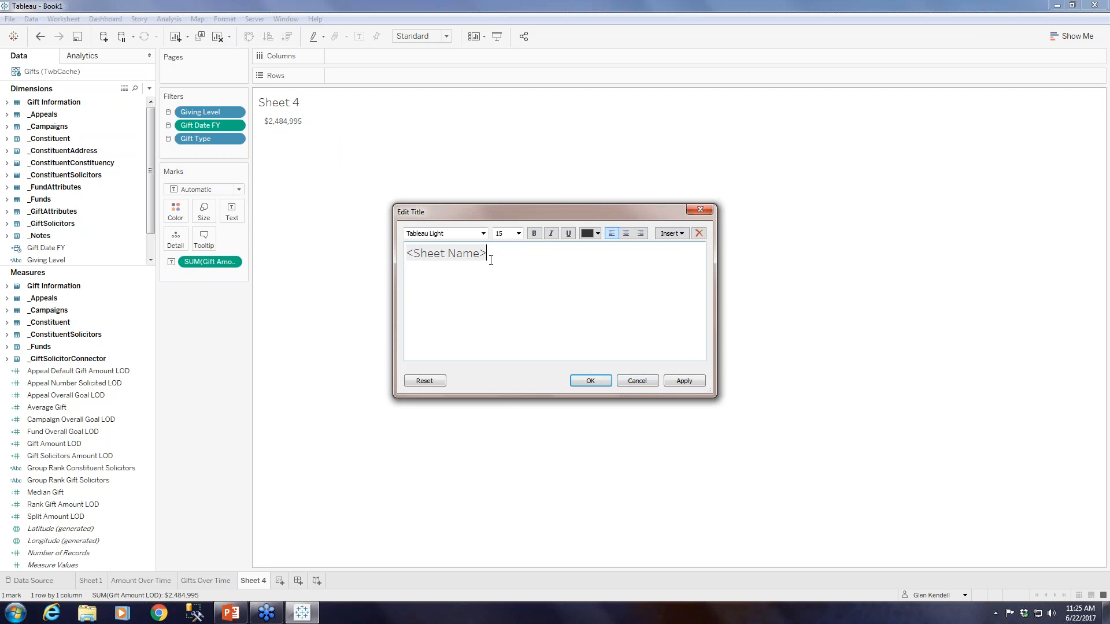
{"action": "double_click", "coordinate": [406, 253]}
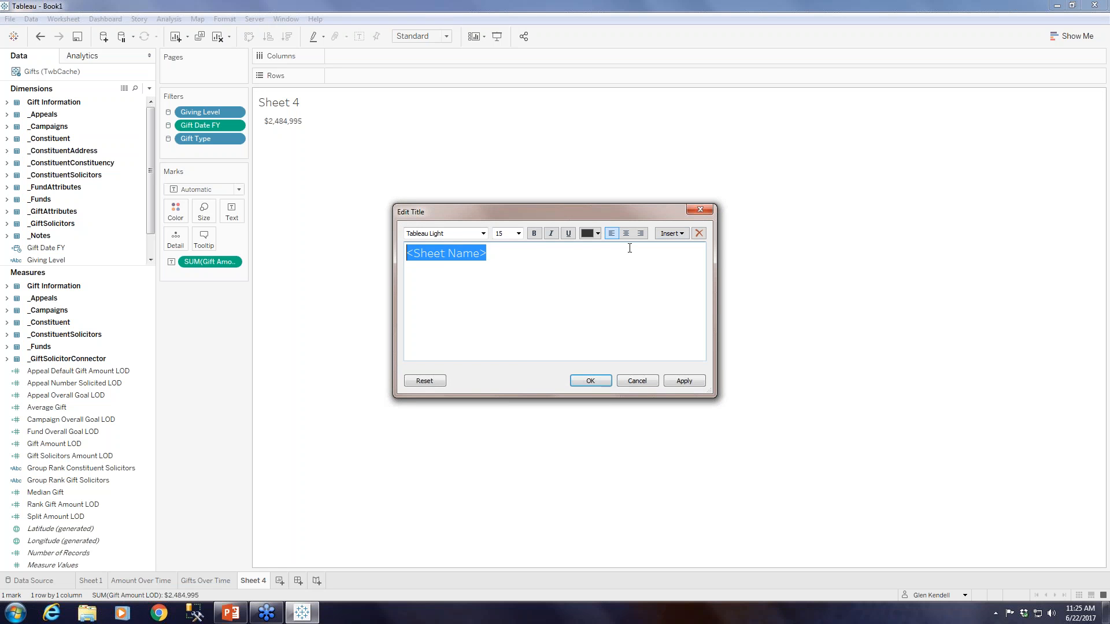
{"action": "left_click", "coordinate": [639, 233]}
{"action": "left_click", "coordinate": [508, 233]}
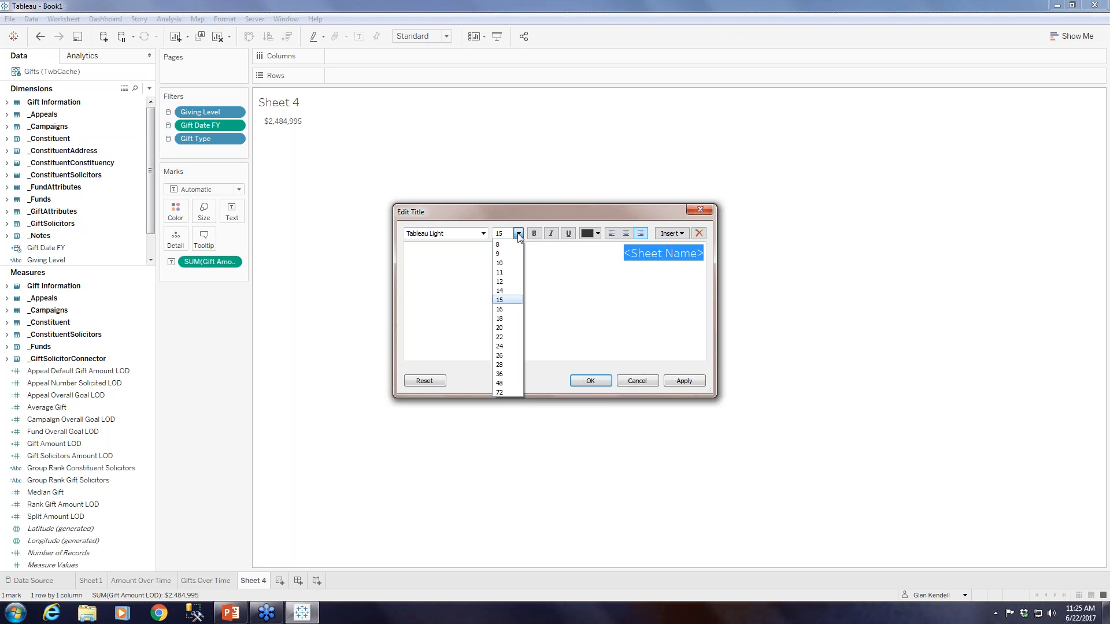
{"action": "left_click", "coordinate": [507, 311]}
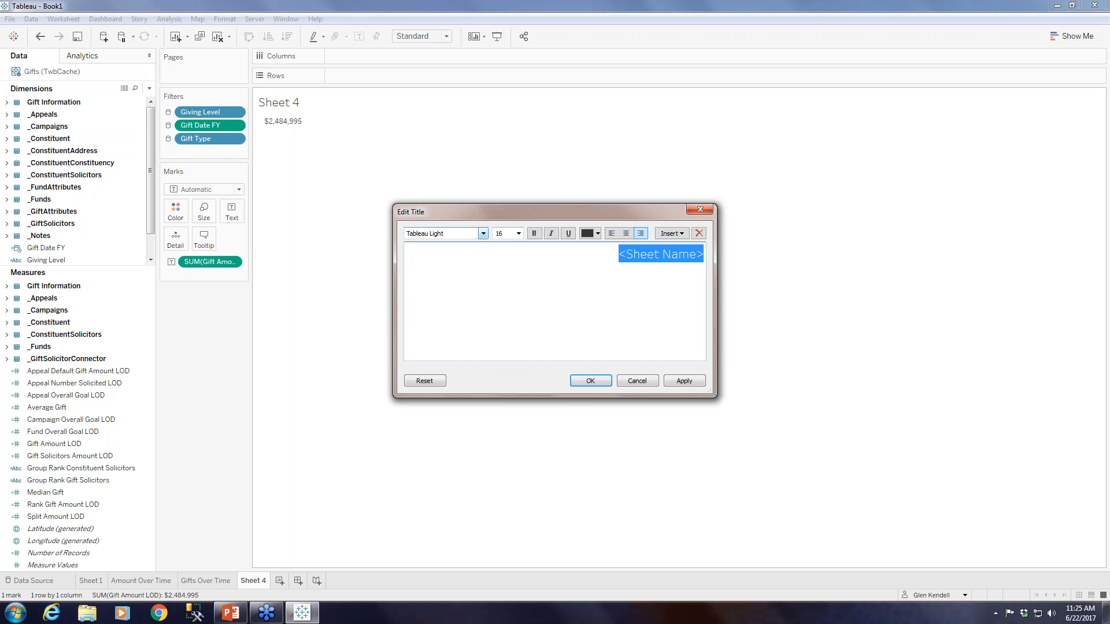
{"action": "left_click", "coordinate": [484, 233]}
{"action": "left_click", "coordinate": [455, 249]}
{"action": "left_click", "coordinate": [590, 383]}
Rename Sheet 4 as "Amount Given".
{"action": "right_click", "coordinate": [260, 583]}
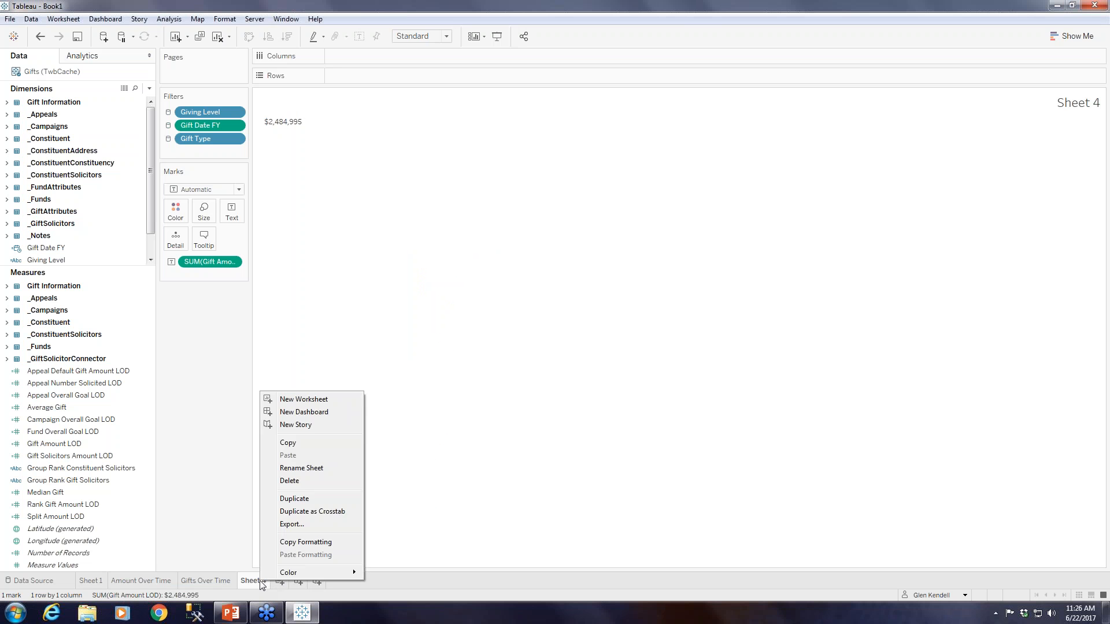
{"action": "left_click", "coordinate": [291, 469]}
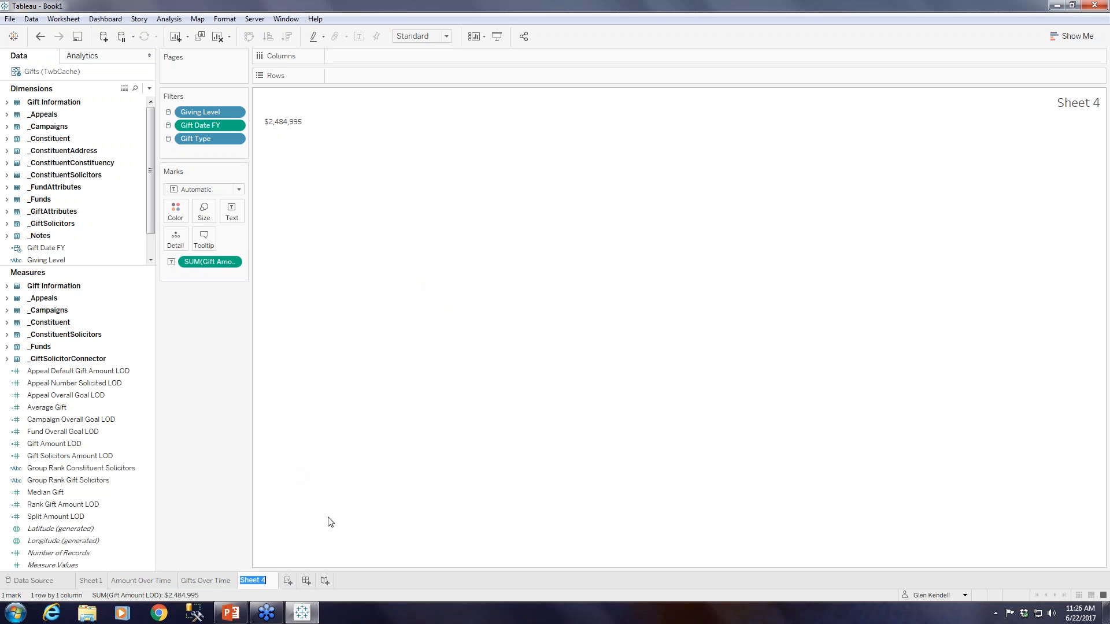
{"action": "type", "text": "Amount Given"}
{"action": "key", "text": "Return"}
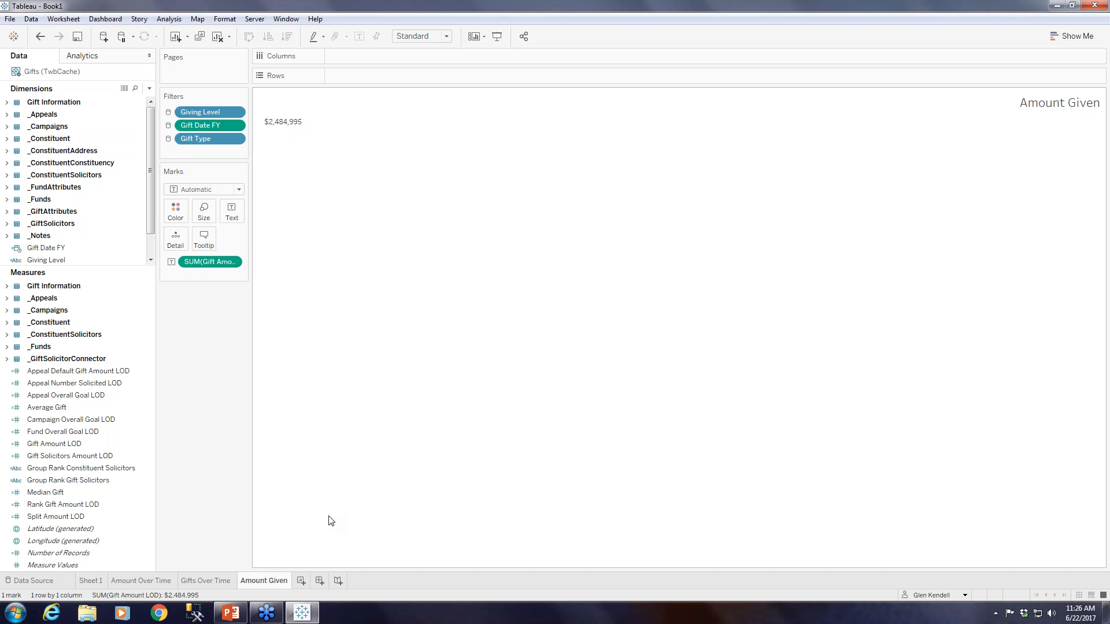
Set the Amount Given worksheet font to bold 24 pt and widen the column holding the total amount.
{"action": "right_click", "coordinate": [283, 122]}
{"action": "left_click", "coordinate": [316, 171]}
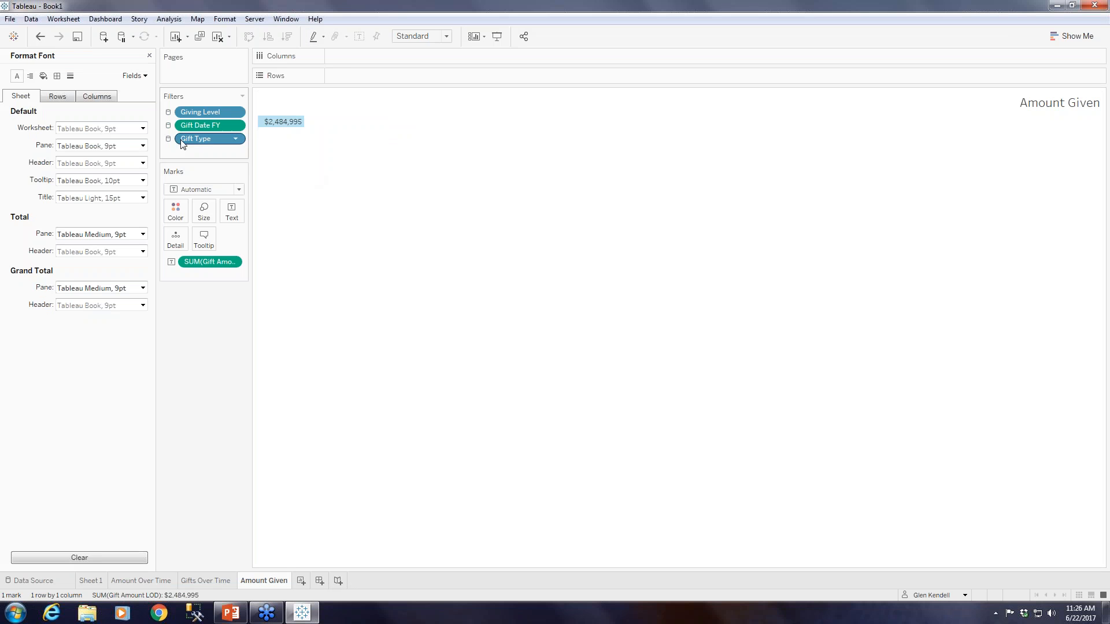
{"action": "left_click", "coordinate": [144, 128]}
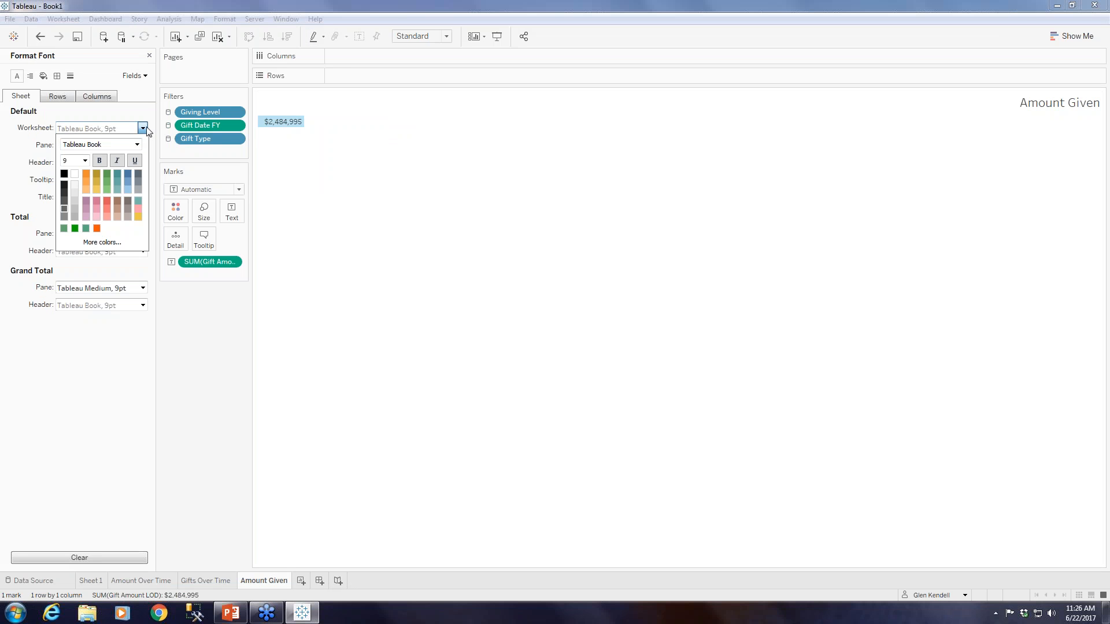
{"action": "left_click", "coordinate": [85, 160]}
{"action": "left_click", "coordinate": [69, 279]}
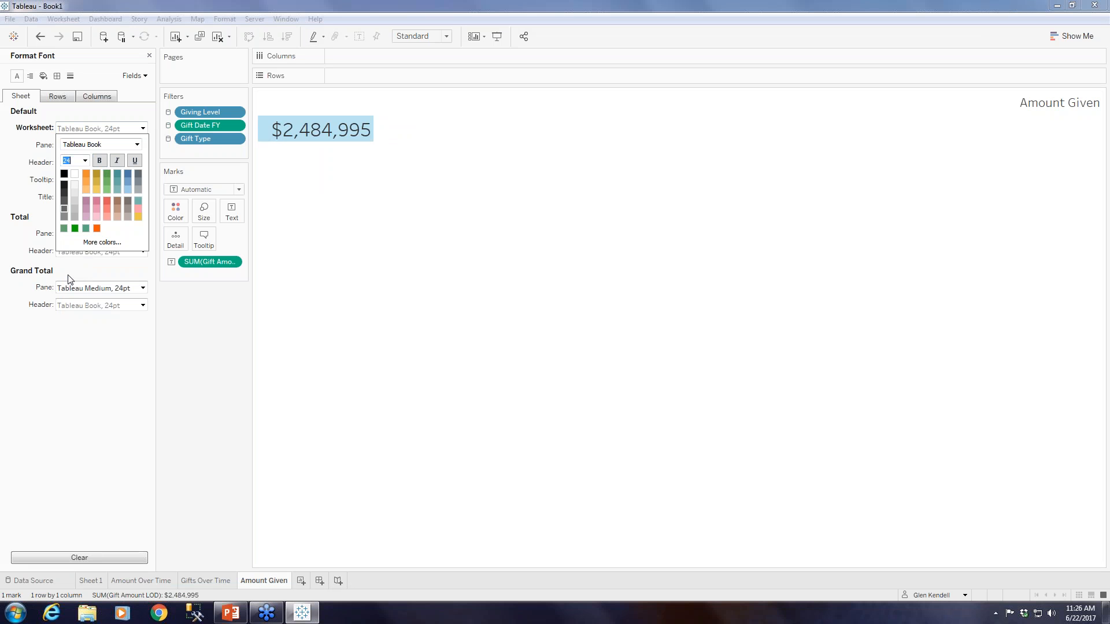
{"action": "left_click", "coordinate": [98, 161]}
{"action": "left_click", "coordinate": [377, 141]}
{"action": "left_click_drag", "start_coordinate": [373, 126], "coordinate": [387, 127]}
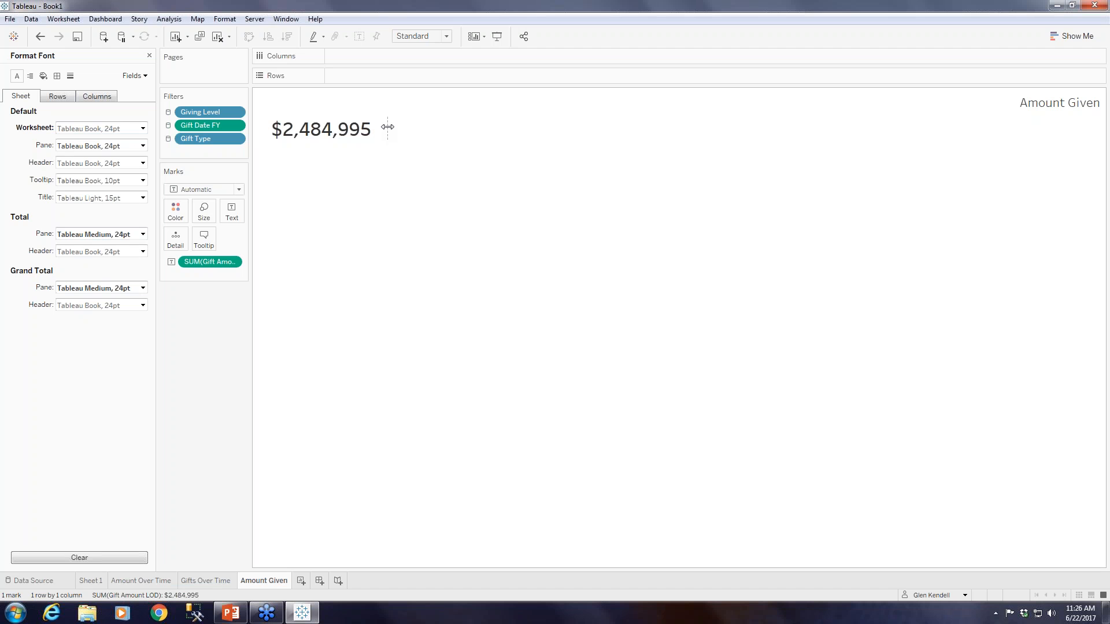
{"action": "left_click_drag", "start_coordinate": [387, 126], "coordinate": [387, 127]}
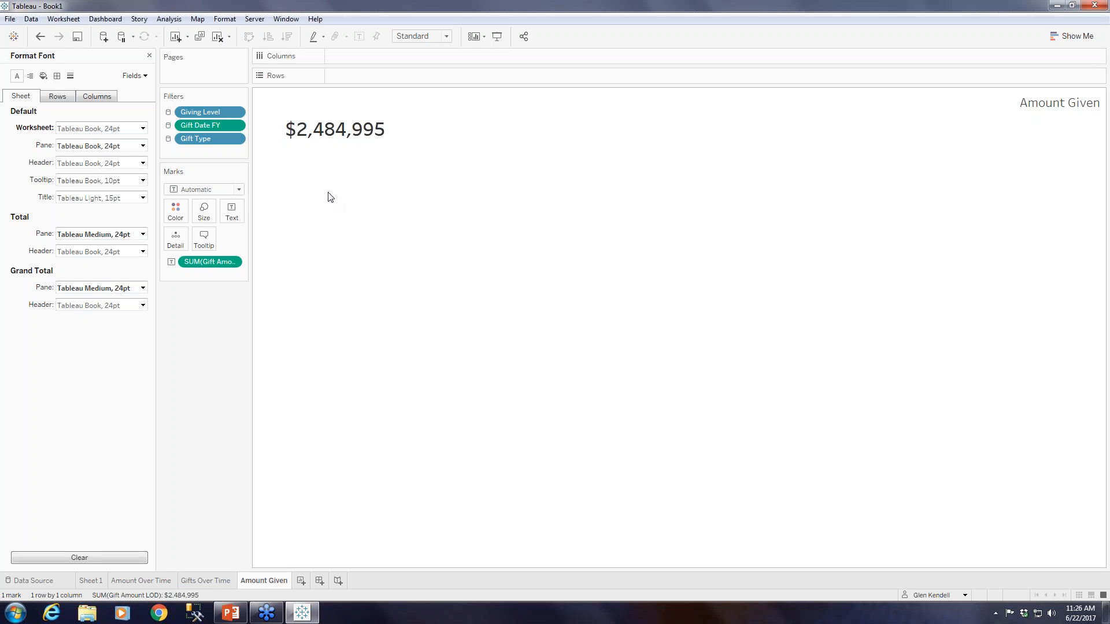
Add a new worksheet named "Median Gift" and show the Median Gift measure as its text value.
{"action": "left_click", "coordinate": [301, 584]}
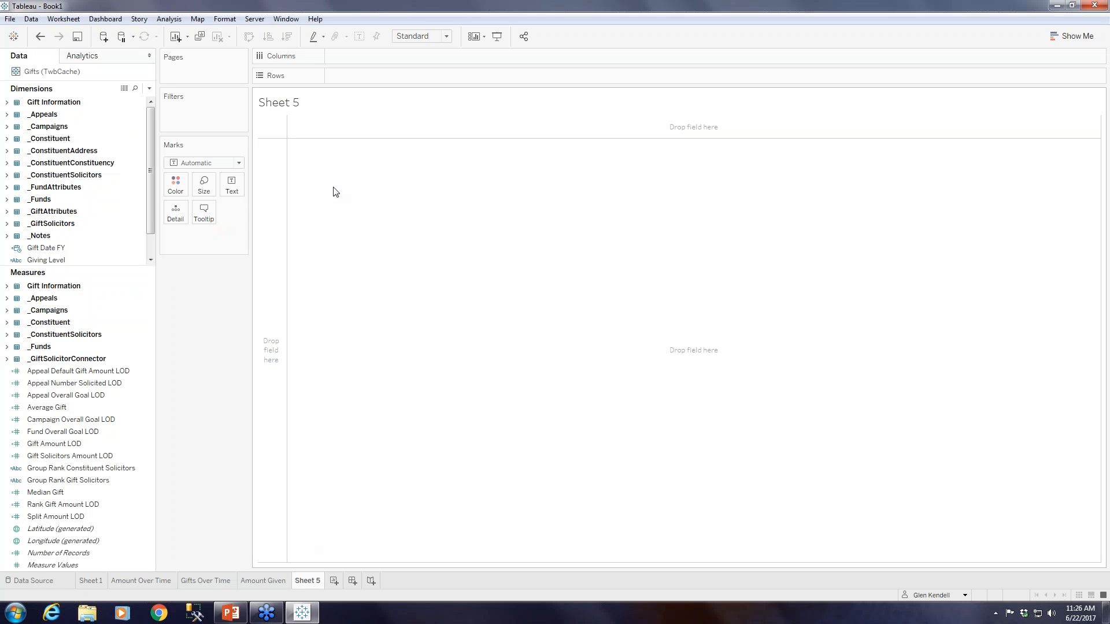
{"action": "right_click", "coordinate": [310, 582]}
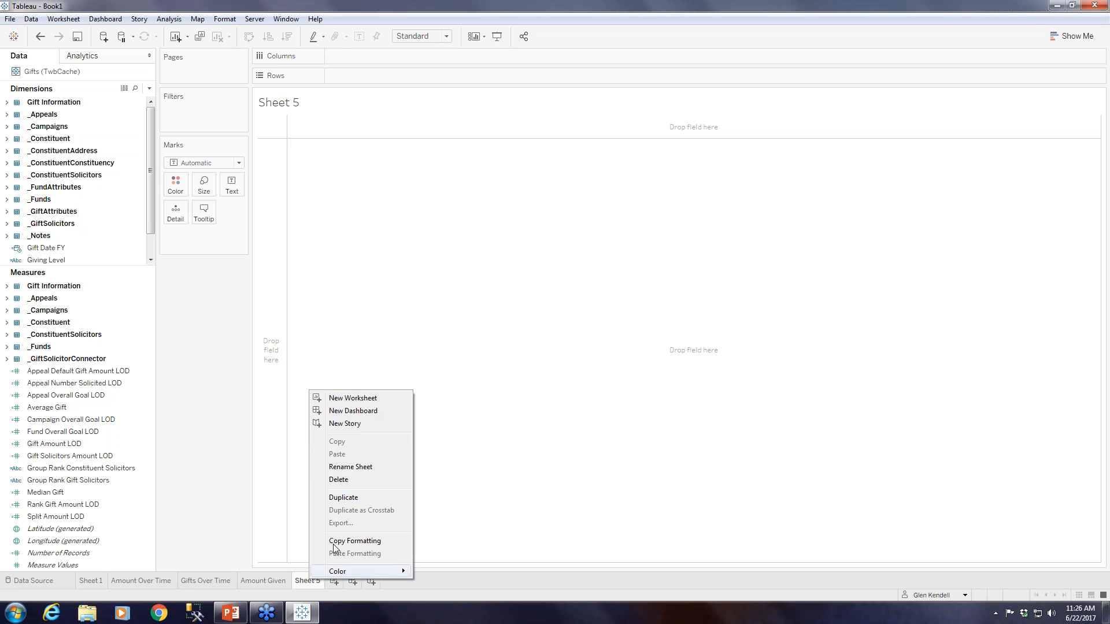
{"action": "left_click", "coordinate": [357, 468]}
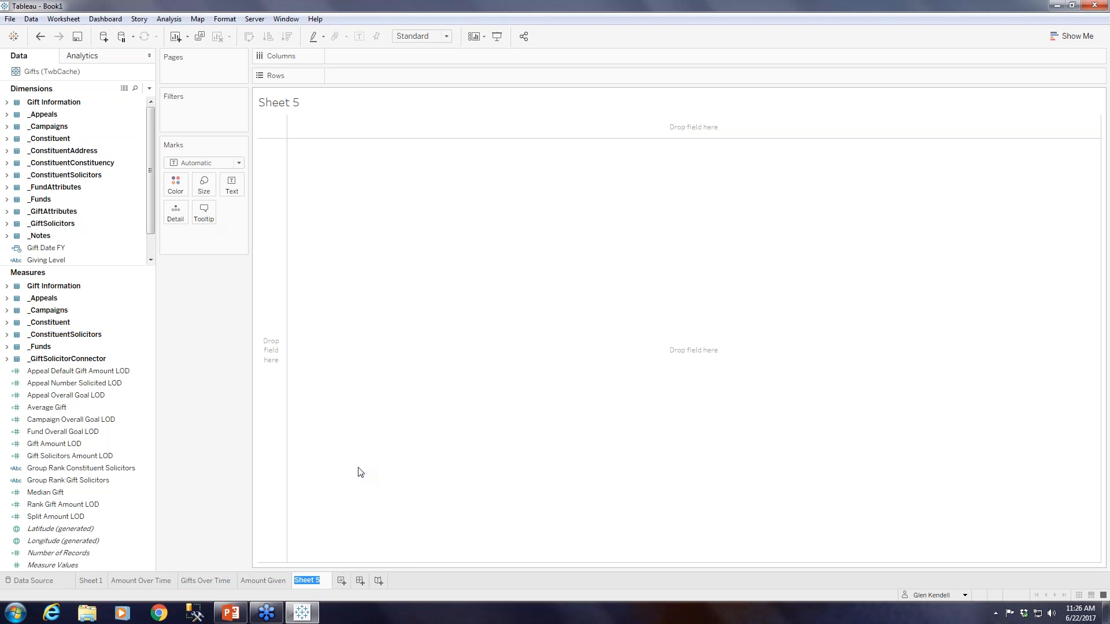
{"action": "type", "text": "Median Gift"}
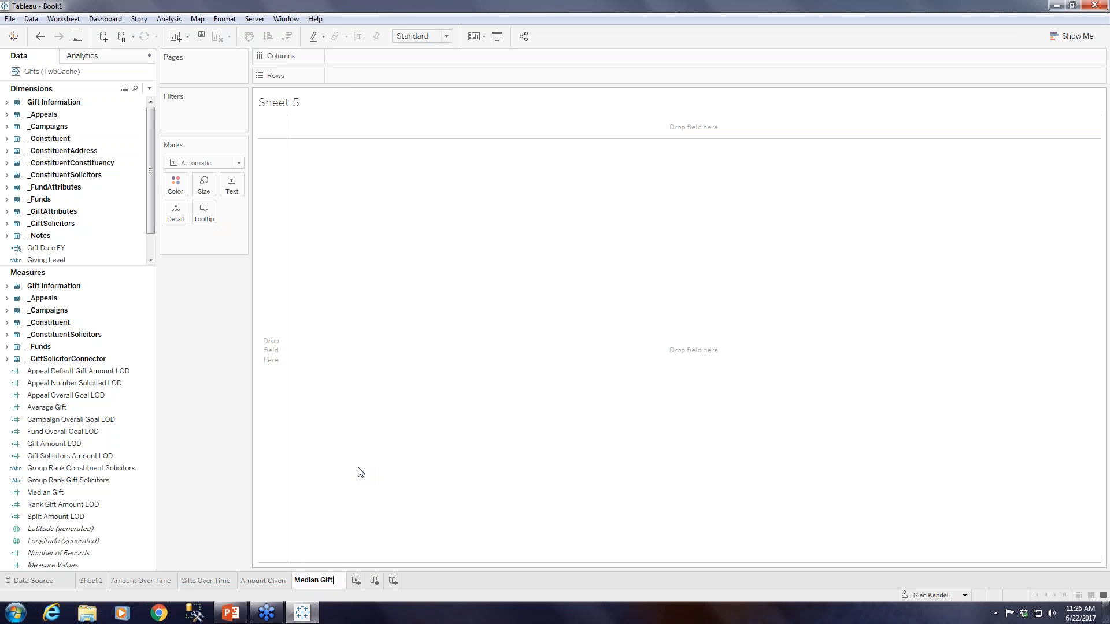
{"action": "key", "text": "Return"}
{"action": "left_click", "coordinate": [50, 493]}
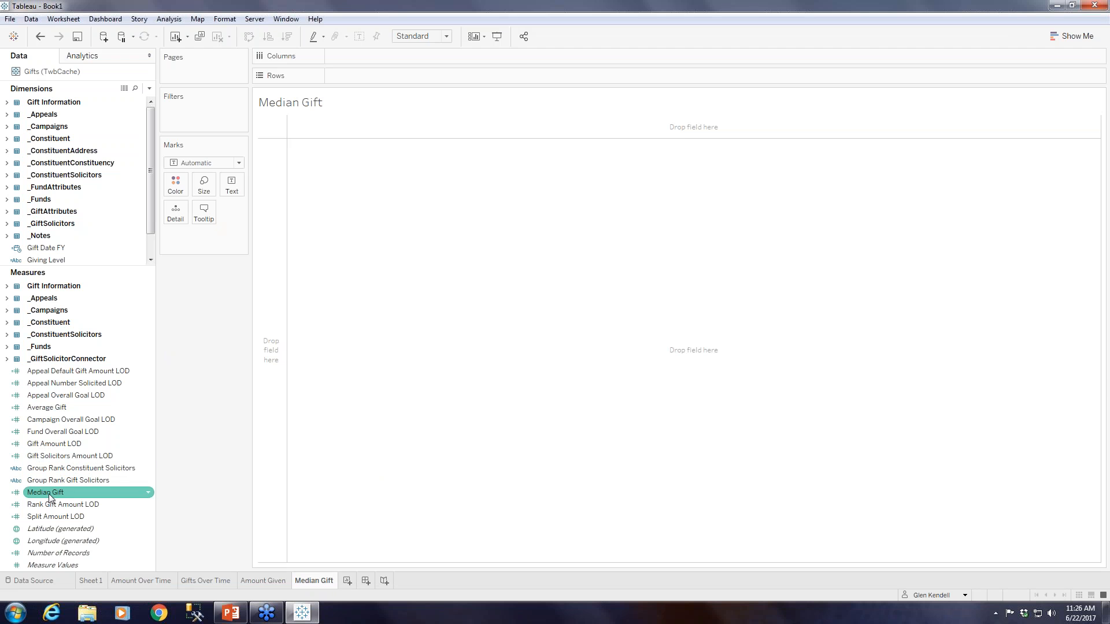
{"action": "left_click_drag", "start_coordinate": [50, 493], "coordinate": [231, 186]}
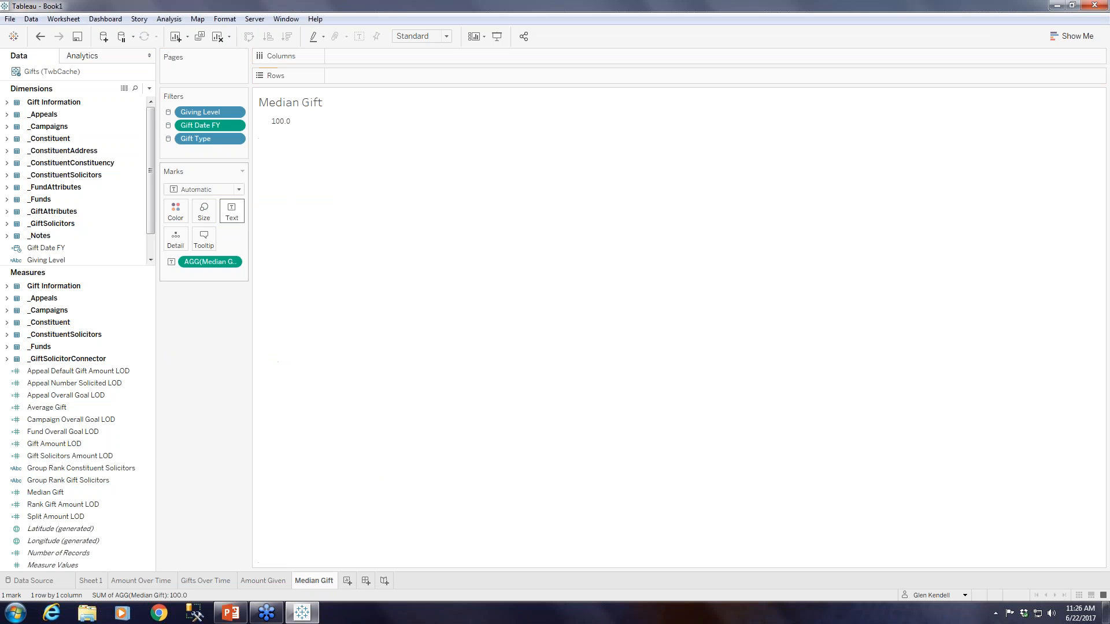
Set the Median Gift sheet title to size 16 and align it right.
{"action": "right_click", "coordinate": [318, 103]}
{"action": "left_click", "coordinate": [349, 110]}
{"action": "key", "text": "ctrl+a"}
{"action": "left_click", "coordinate": [519, 233]}
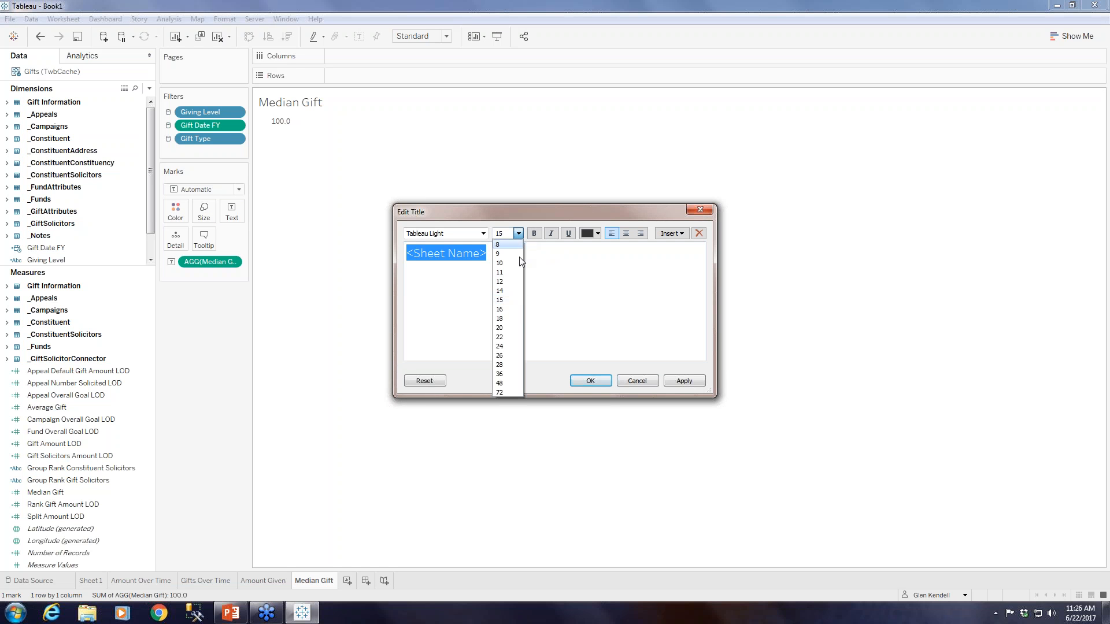
{"action": "left_click", "coordinate": [507, 311]}
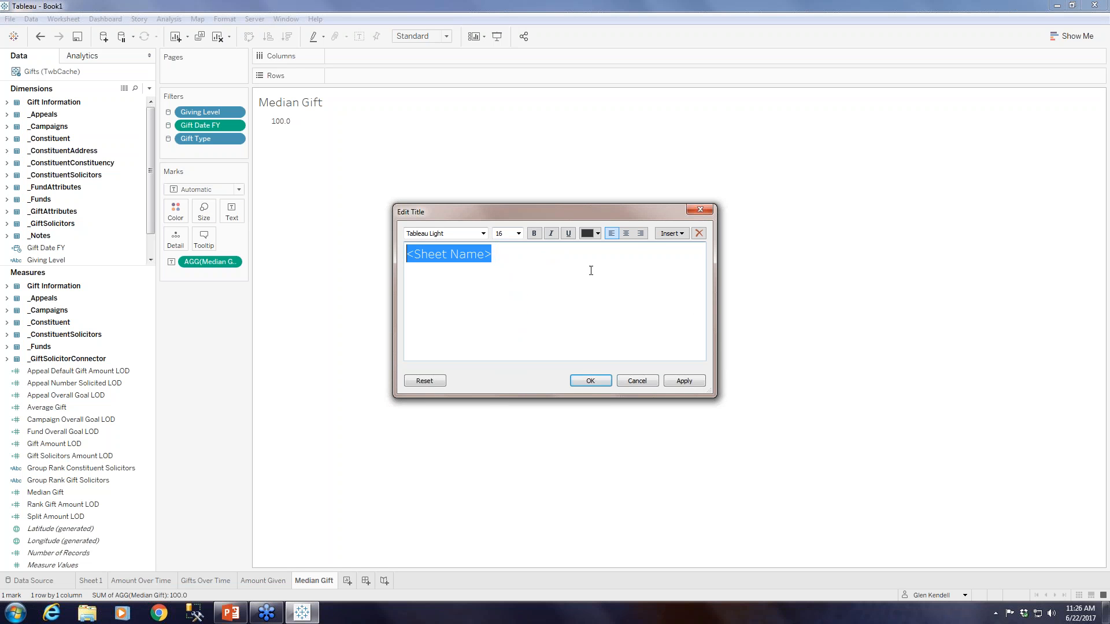
{"action": "left_click", "coordinate": [641, 234]}
{"action": "left_click", "coordinate": [590, 380]}
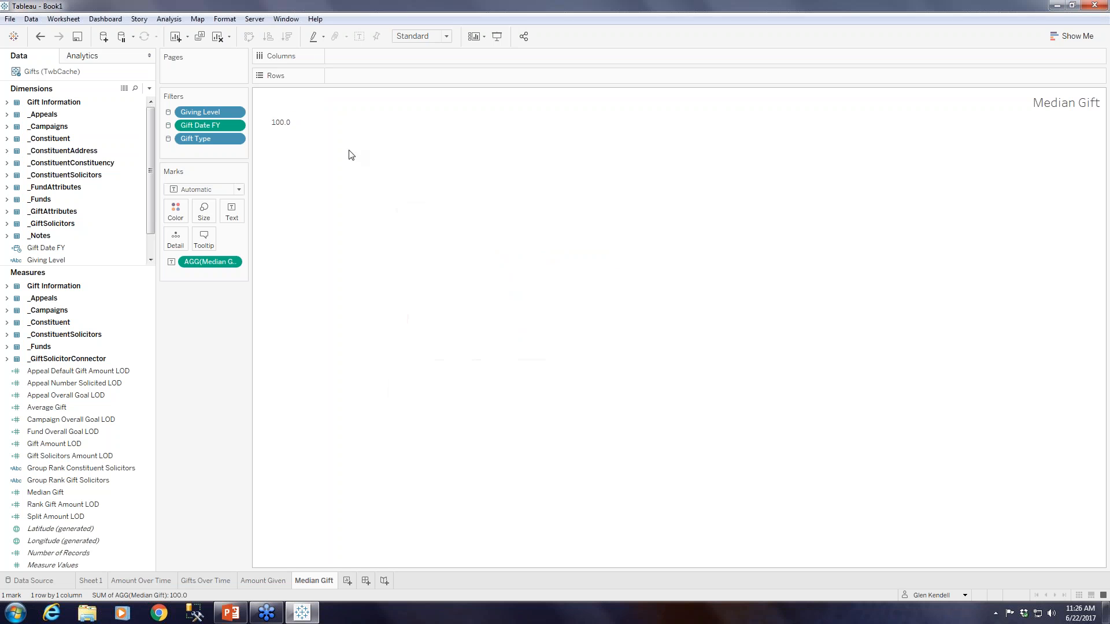
Set the Median Gift worksheet font to bold 24 pt.
{"action": "right_click", "coordinate": [278, 123]}
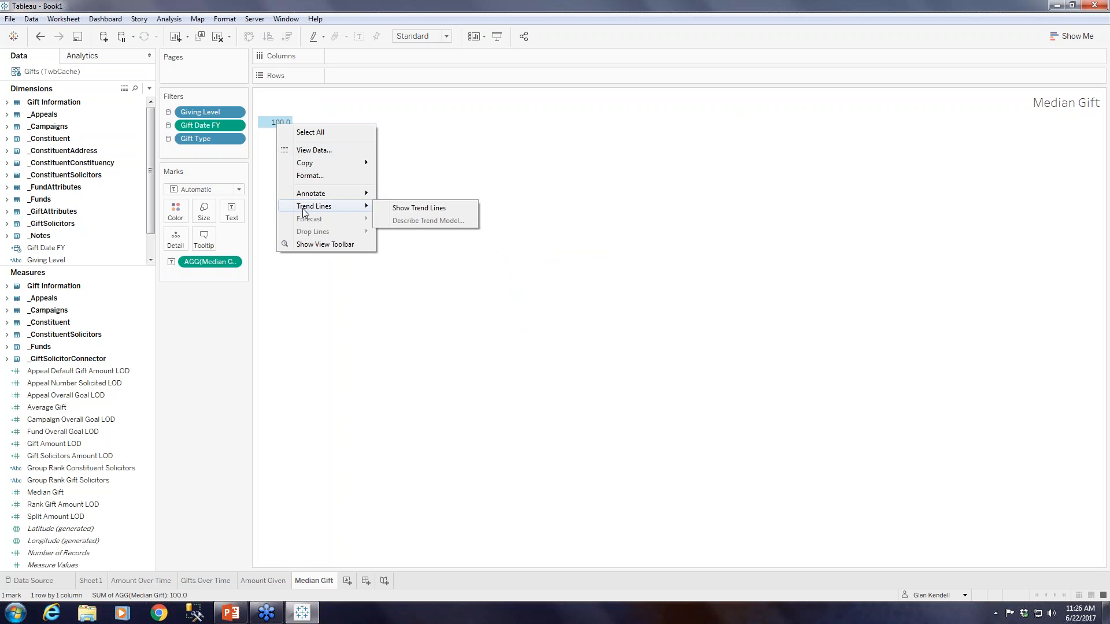
{"action": "mouse_move", "coordinate": [305, 200]}
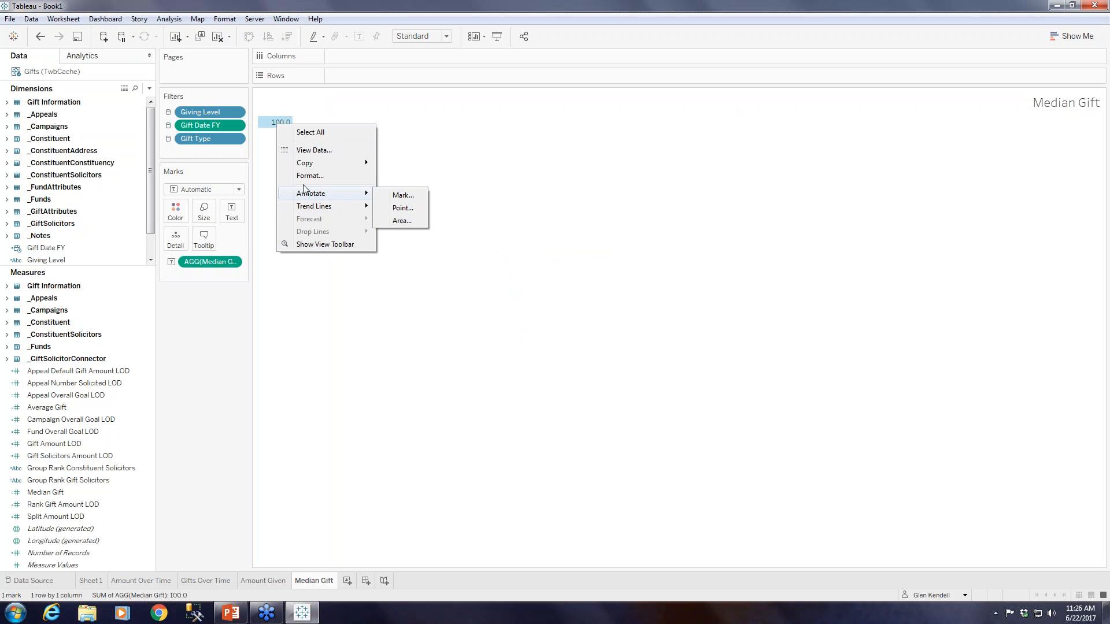
{"action": "left_click", "coordinate": [306, 175]}
{"action": "left_click", "coordinate": [142, 129]}
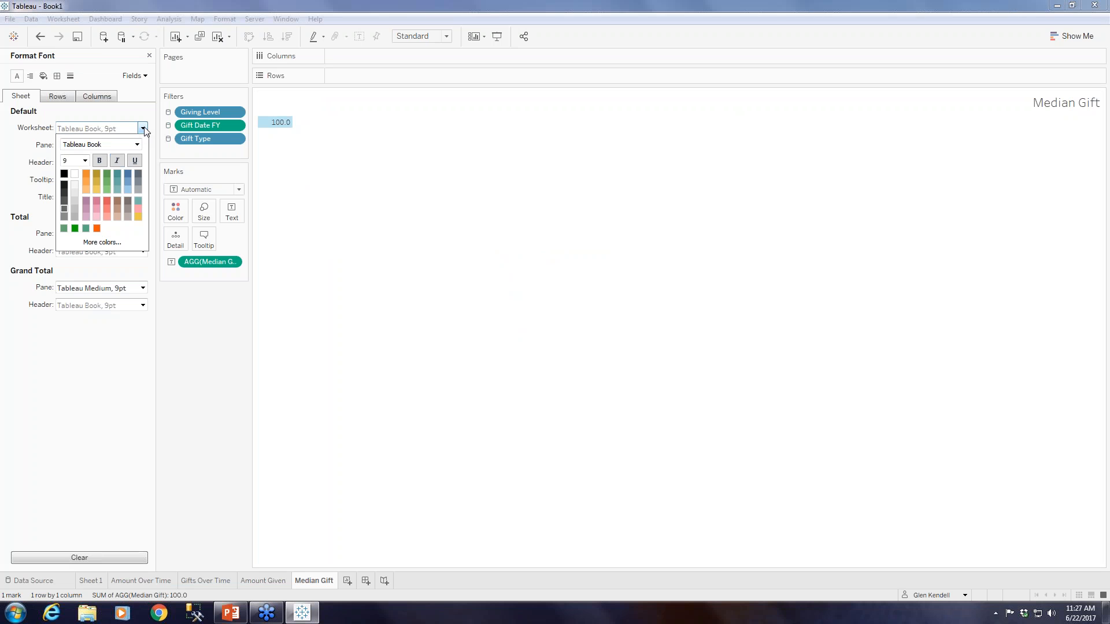
{"action": "left_click", "coordinate": [86, 161]}
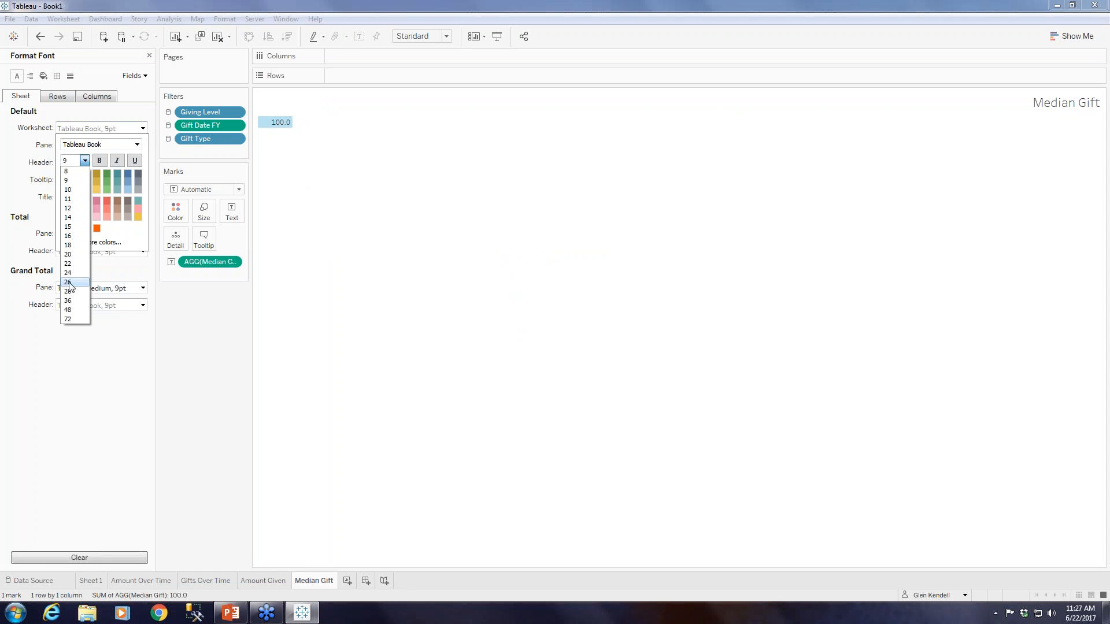
{"action": "left_click", "coordinate": [69, 273]}
{"action": "left_click", "coordinate": [100, 161]}
{"action": "left_click", "coordinate": [149, 56]}
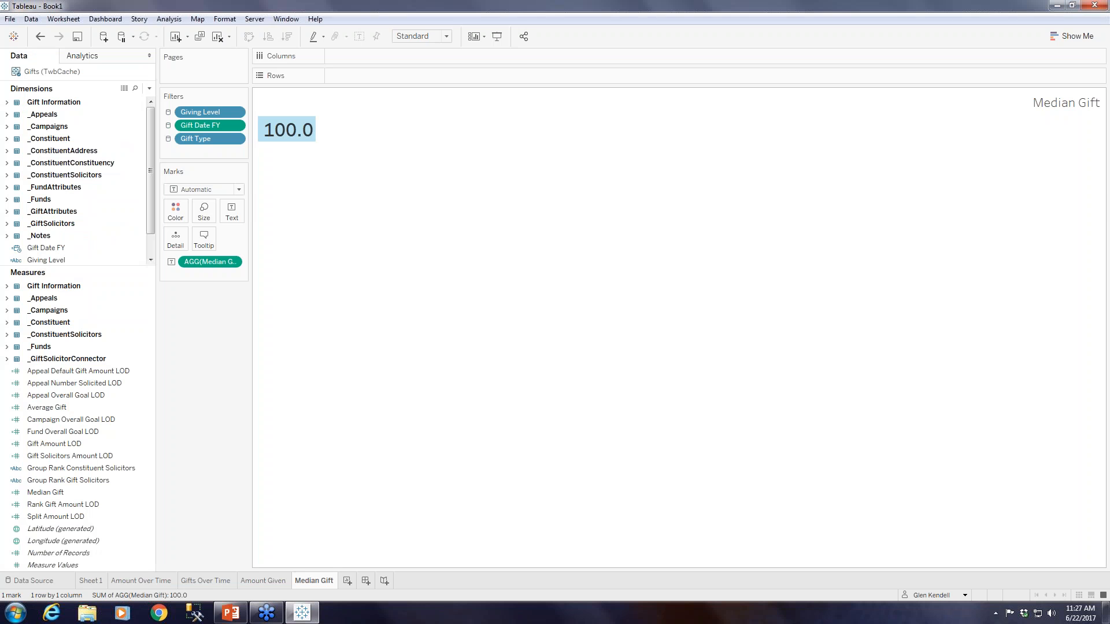
{"action": "left_click", "coordinate": [344, 224]}
{"action": "mouse_move", "coordinate": [301, 129]}
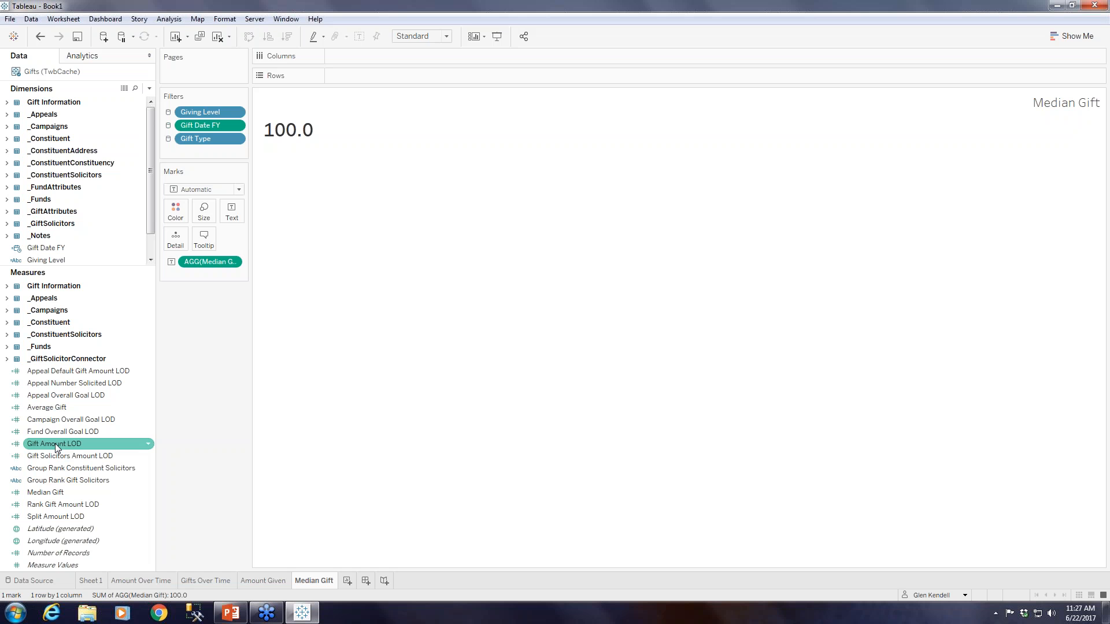
{"action": "left_click", "coordinate": [148, 443]}
{"action": "mouse_move", "coordinate": [212, 376]}
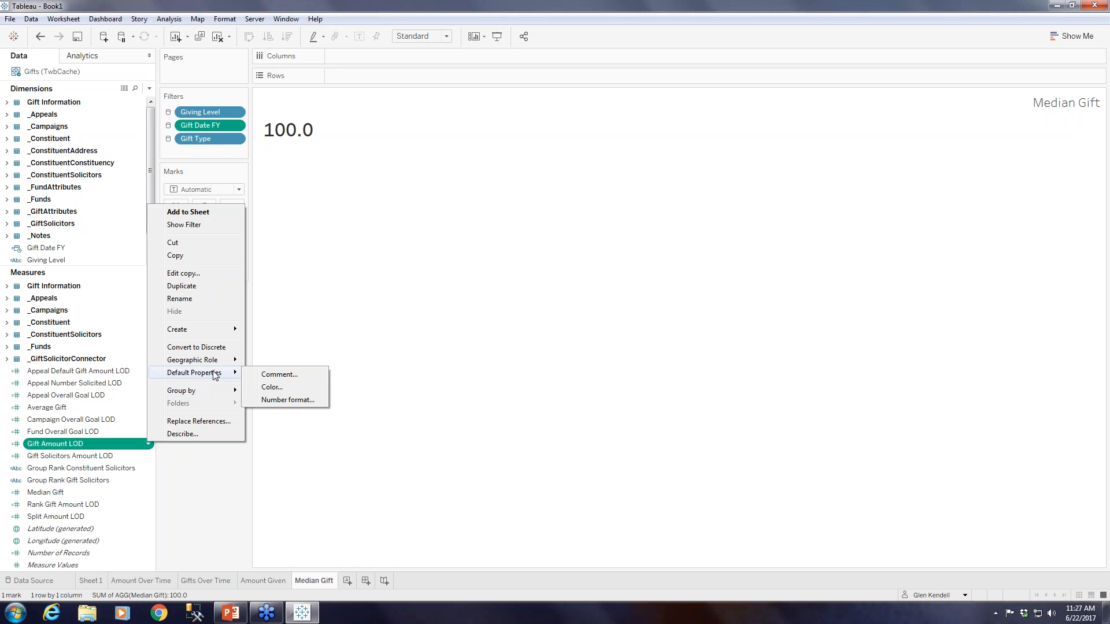
{"action": "left_click", "coordinate": [286, 400]}
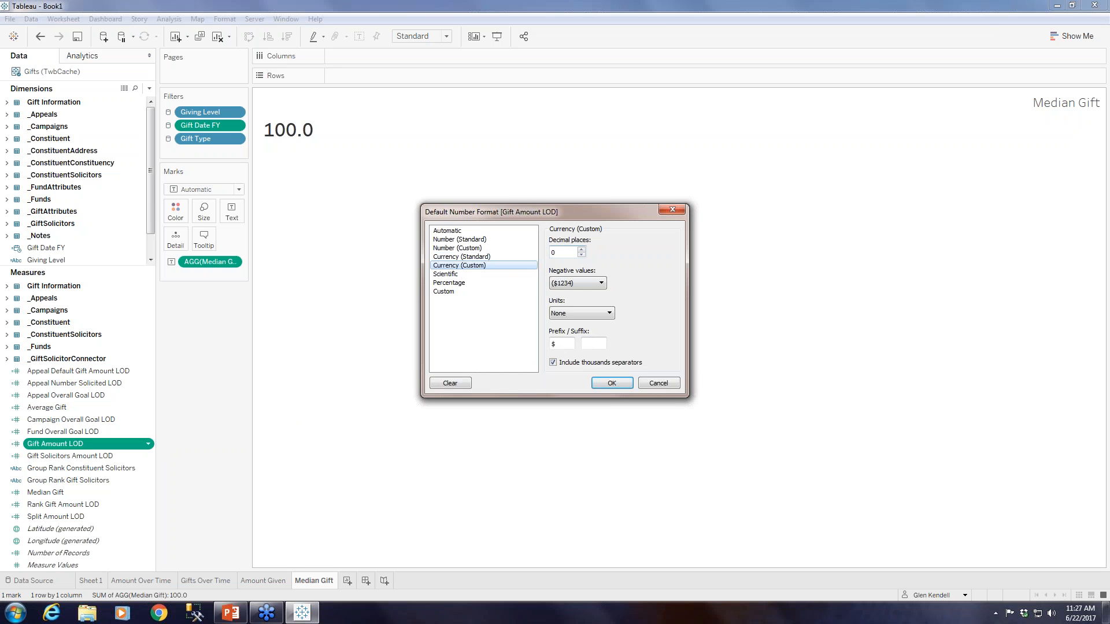
{"action": "left_click", "coordinate": [662, 387]}
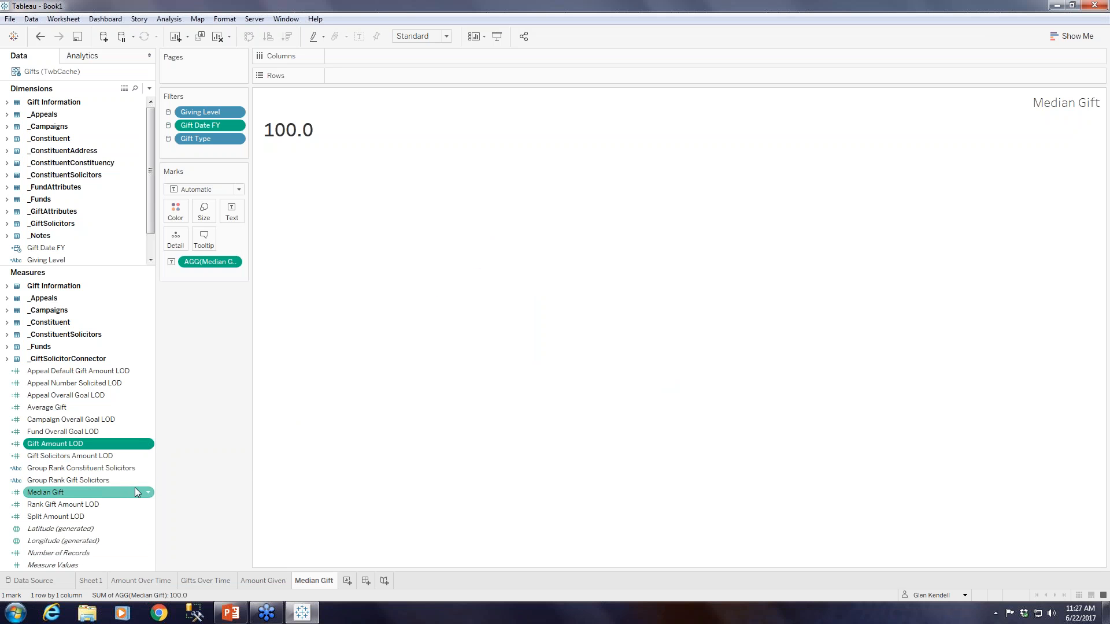
Set the default number format of the Median Gift measure to Currency (Custom) with 0 decimal places.
{"action": "right_click", "coordinate": [148, 495]}
{"action": "mouse_move", "coordinate": [196, 424]}
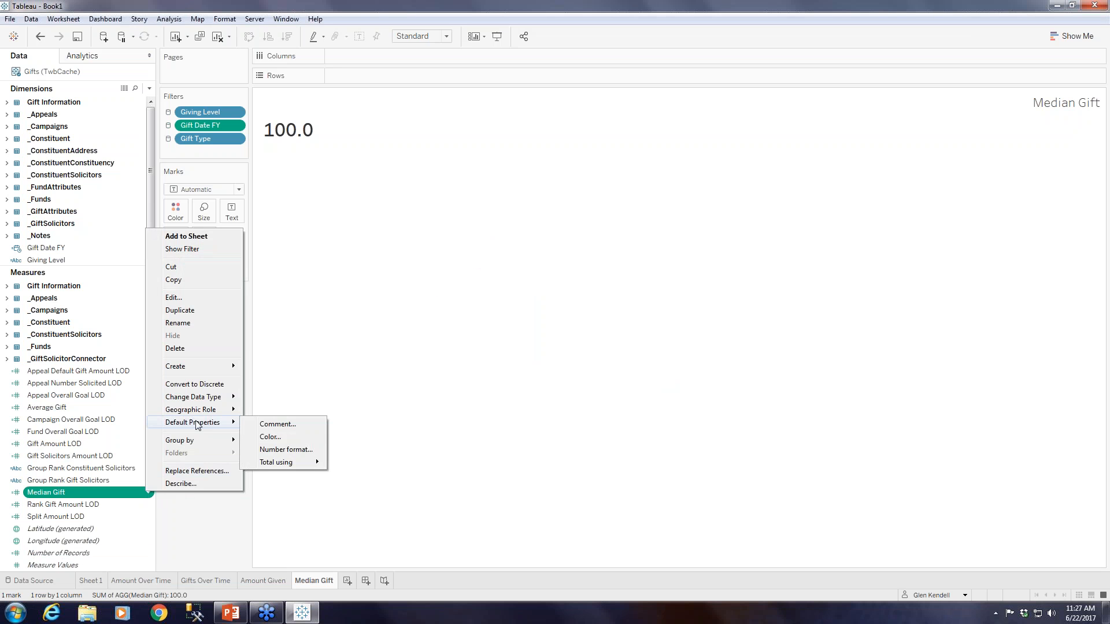
{"action": "left_click", "coordinate": [288, 449]}
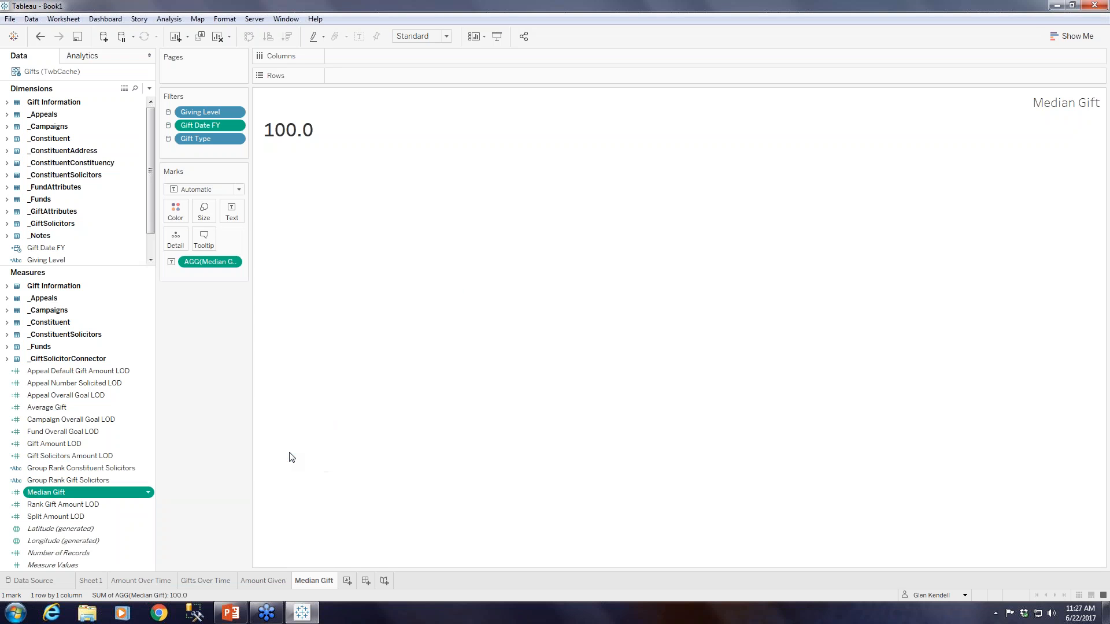
{"action": "left_click", "coordinate": [461, 265]}
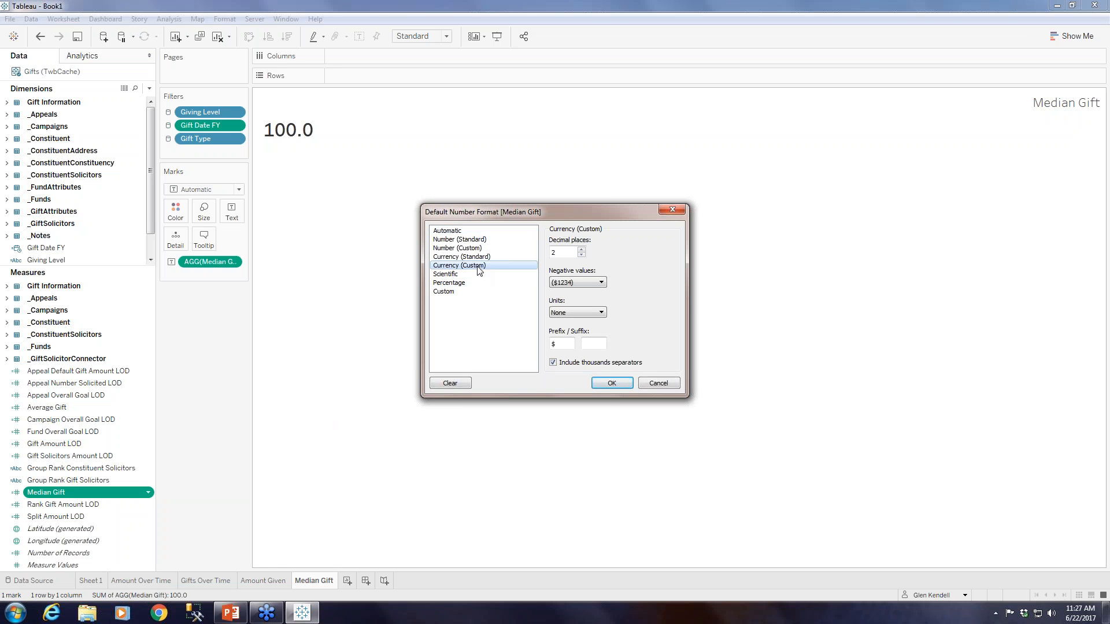
{"action": "left_click", "coordinate": [582, 255]}
{"action": "left_click", "coordinate": [582, 255]}
{"action": "left_click", "coordinate": [611, 384]}
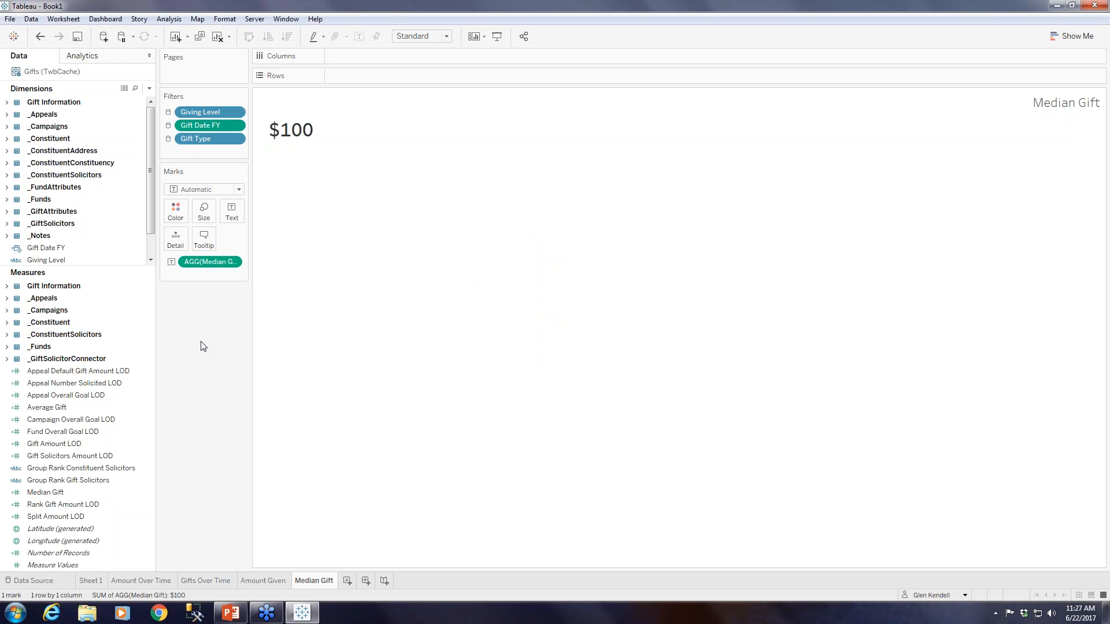
Add a new worksheet and name it "Number of Gifts".
{"action": "left_click", "coordinate": [347, 580]}
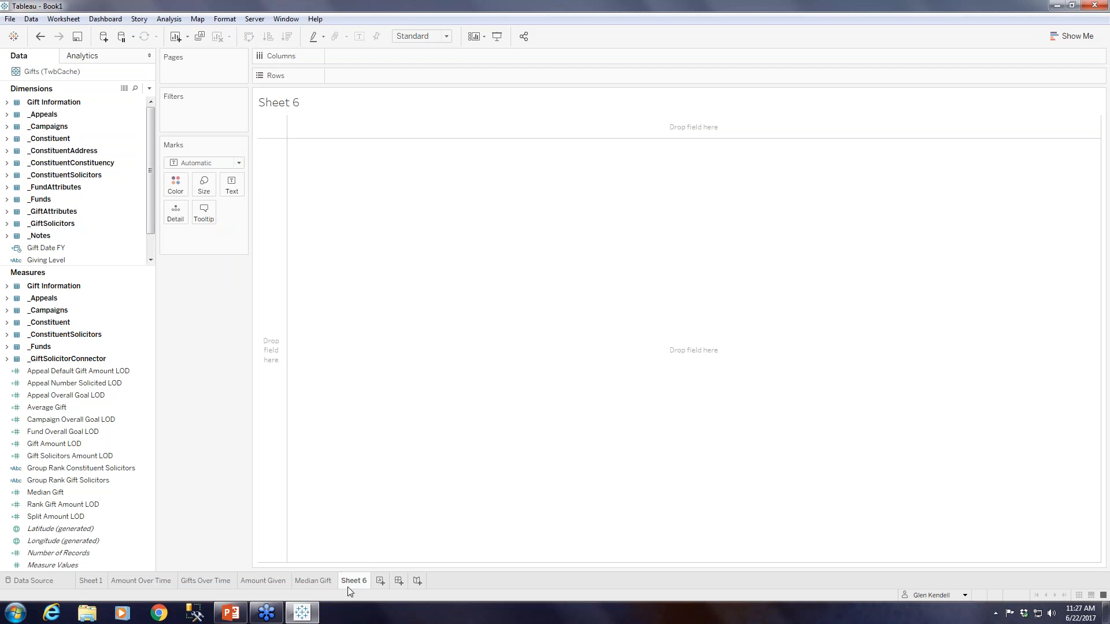
{"action": "right_click", "coordinate": [361, 581]}
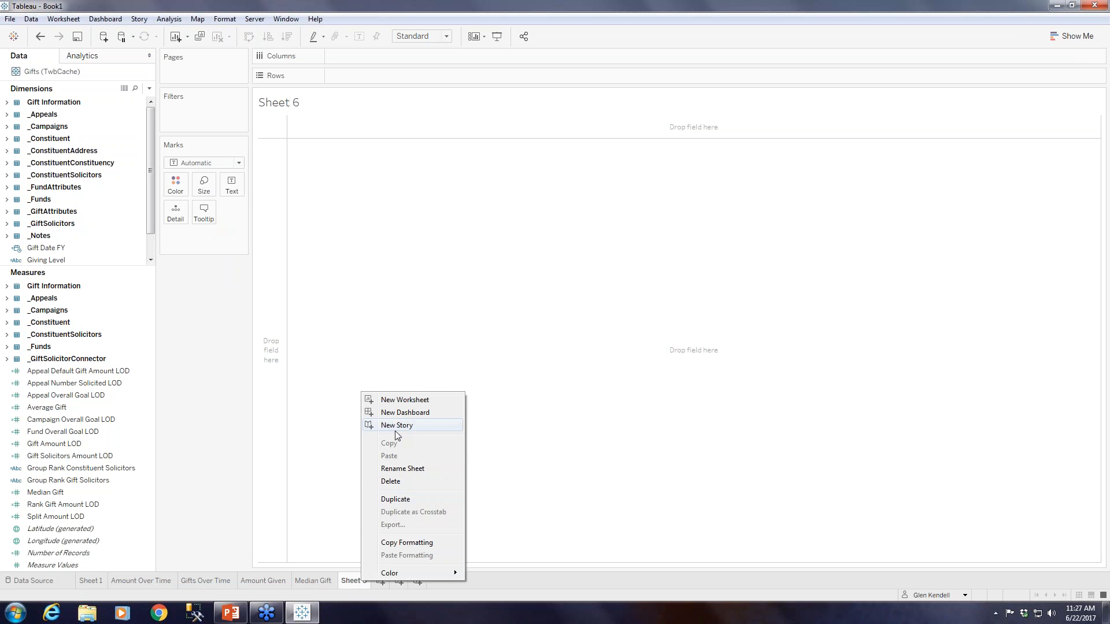
{"action": "left_click", "coordinate": [410, 469]}
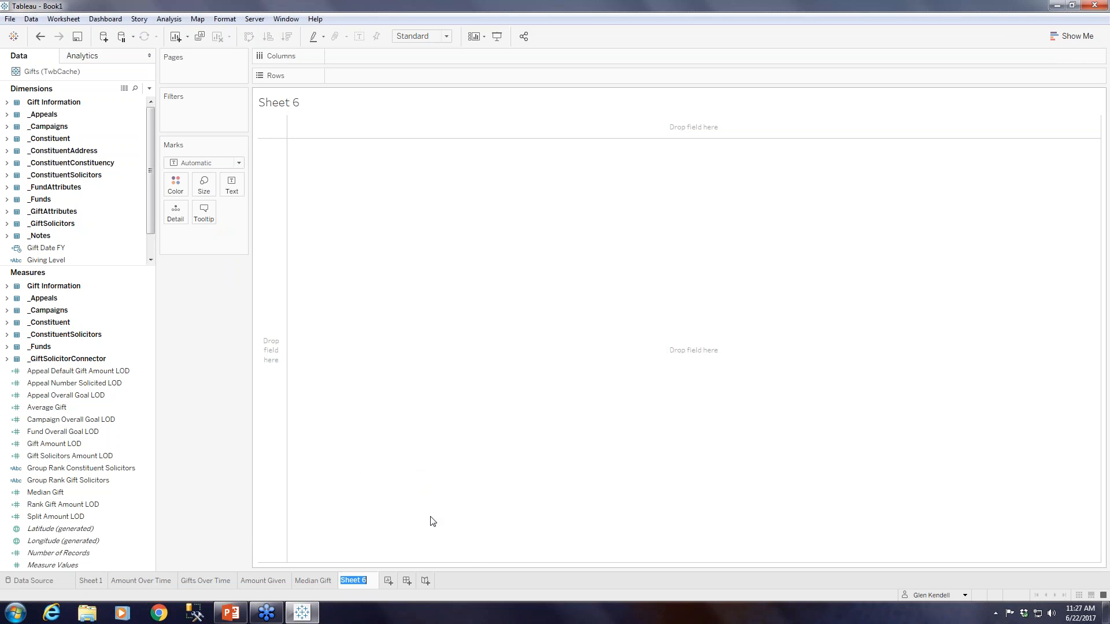
{"action": "type", "text": "Number of Gifts"}
{"action": "key", "text": "Return"}
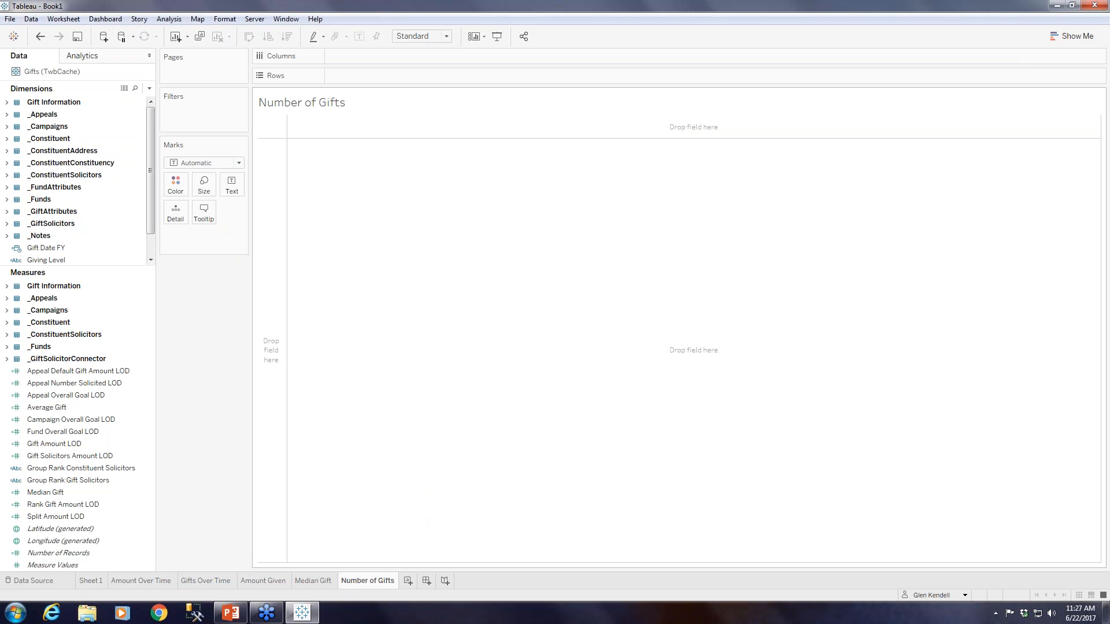
Align the Number of Gifts sheet title right and set it to size 16.
{"action": "right_click", "coordinate": [327, 103]}
{"action": "left_click", "coordinate": [362, 110]}
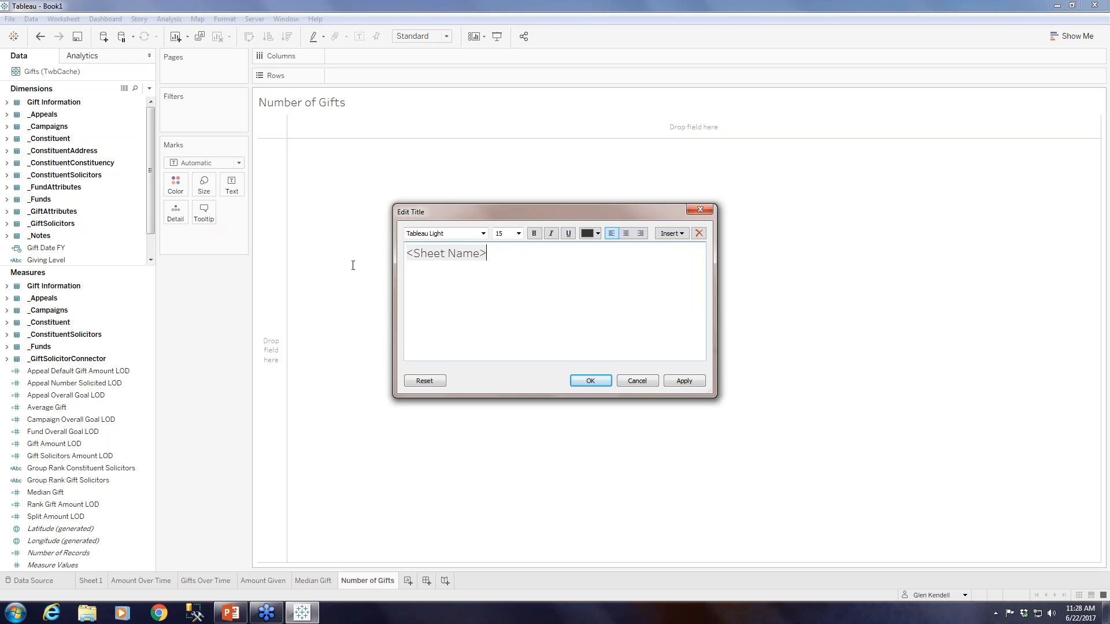
{"action": "left_click_drag", "start_coordinate": [494, 257], "coordinate": [364, 259]}
{"action": "left_click", "coordinate": [640, 234]}
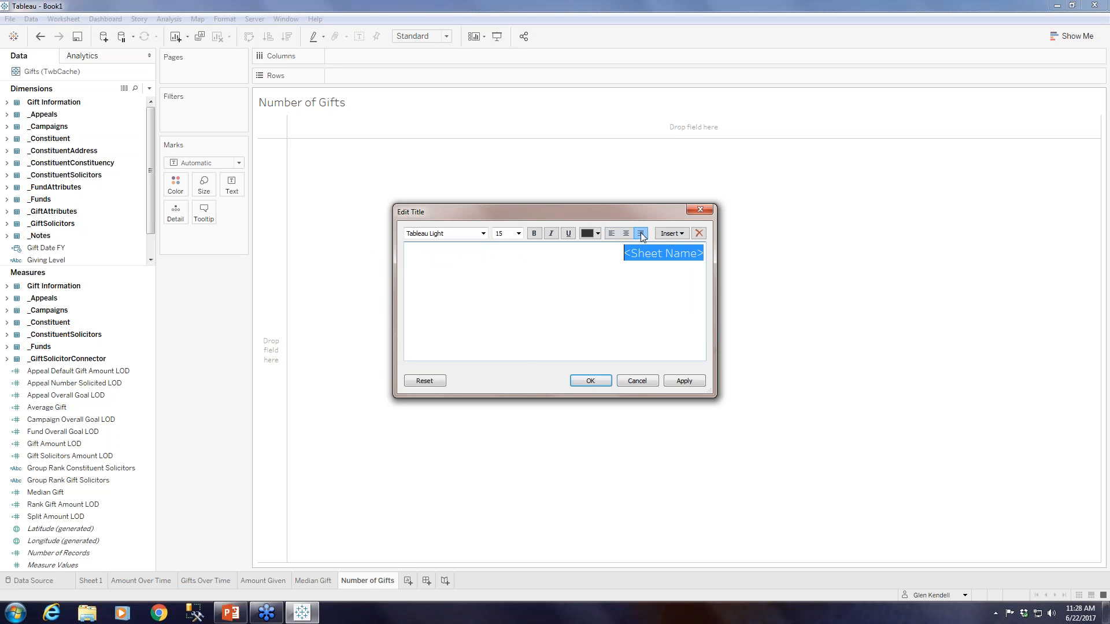
{"action": "left_click", "coordinate": [518, 232]}
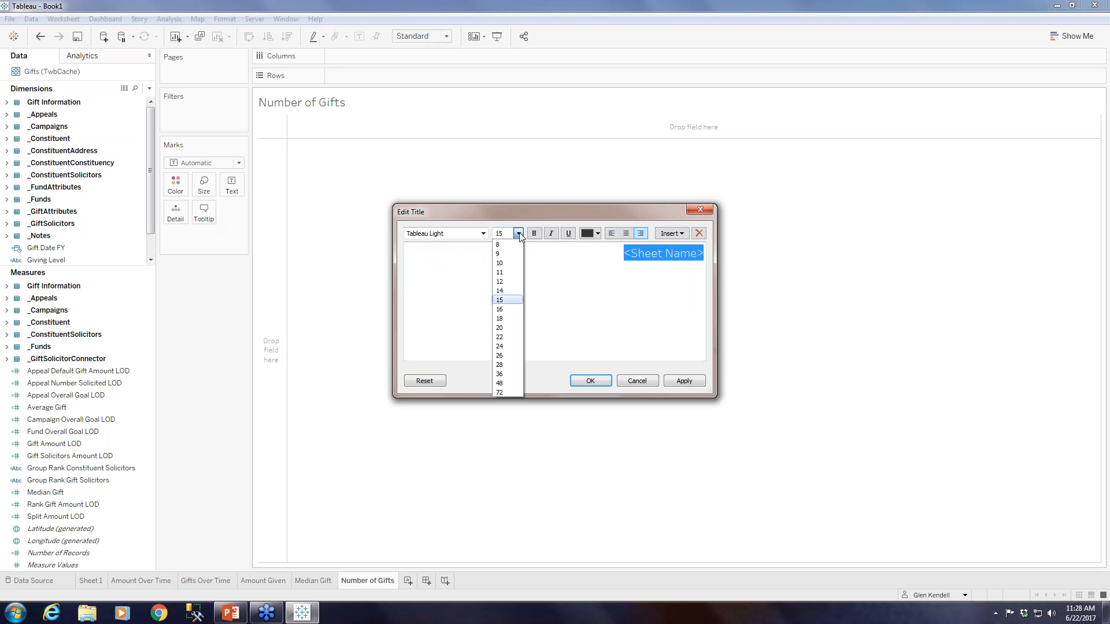
{"action": "left_click", "coordinate": [502, 309]}
{"action": "left_click", "coordinate": [591, 381]}
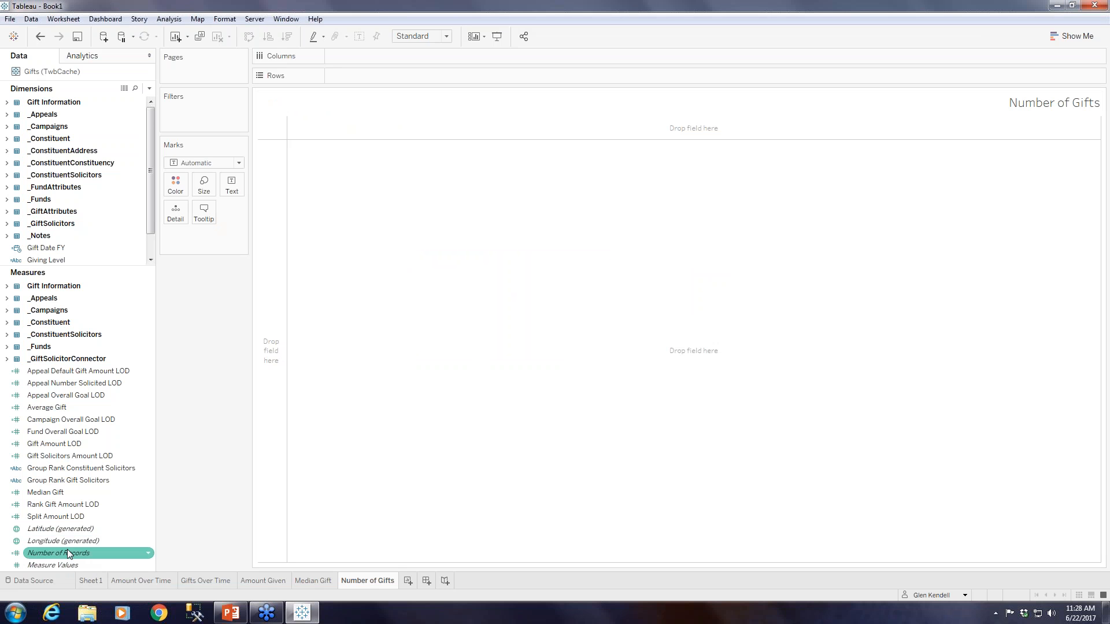
Show the Number of Records measure as the sheet's text value and set the worksheet font to bold 24 pt.
{"action": "left_click_drag", "start_coordinate": [67, 553], "coordinate": [229, 184]}
{"action": "right_click", "coordinate": [281, 122]}
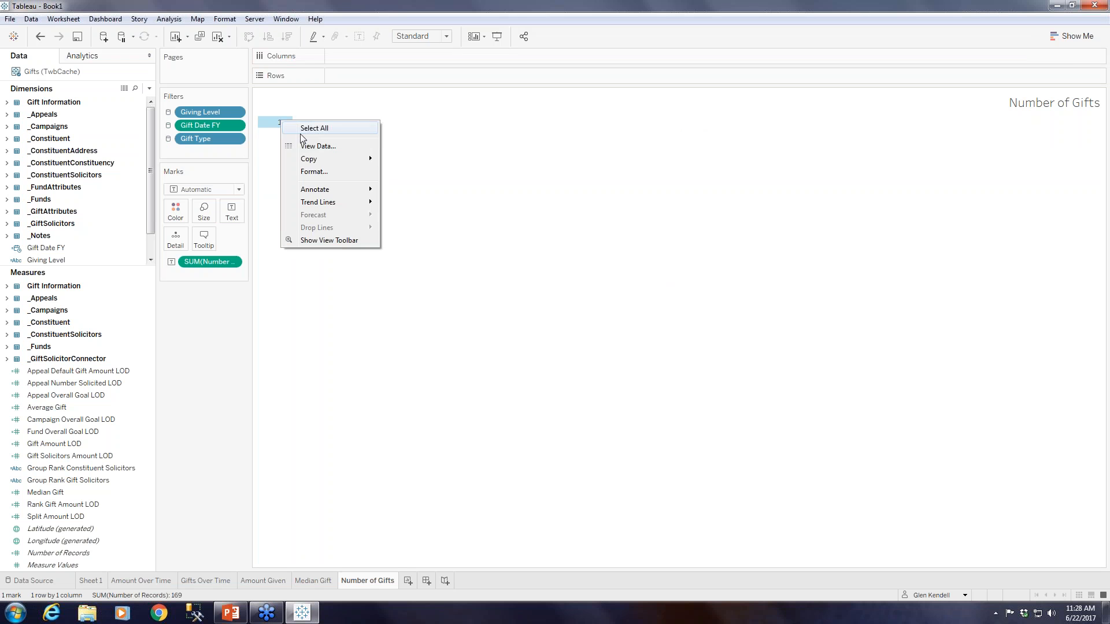
{"action": "left_click", "coordinate": [318, 172]}
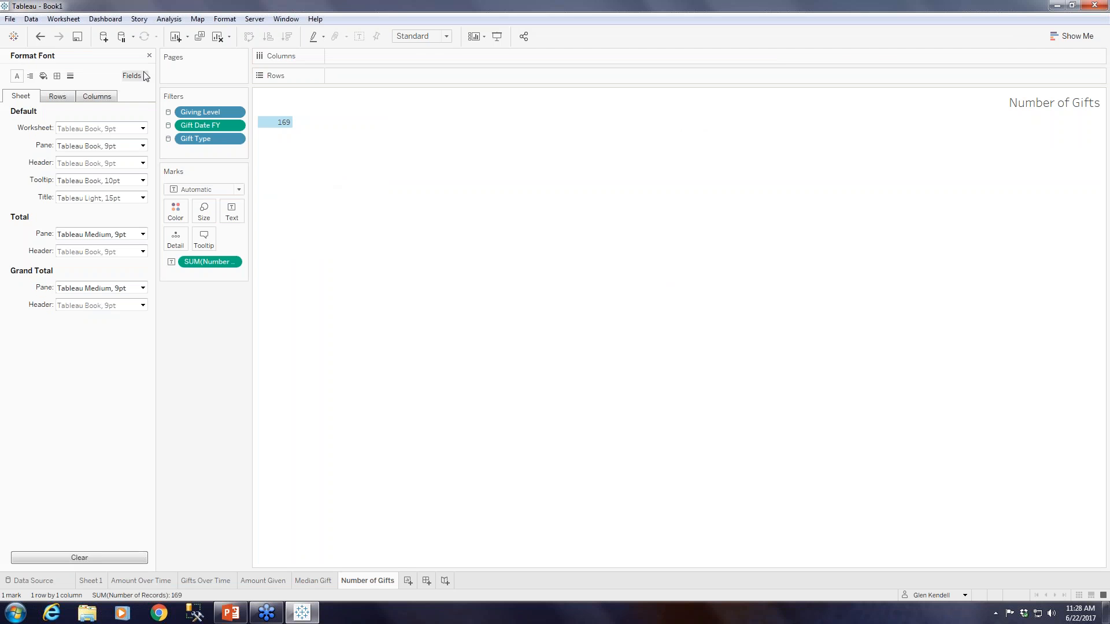
{"action": "left_click", "coordinate": [143, 146]}
{"action": "left_click", "coordinate": [84, 161]}
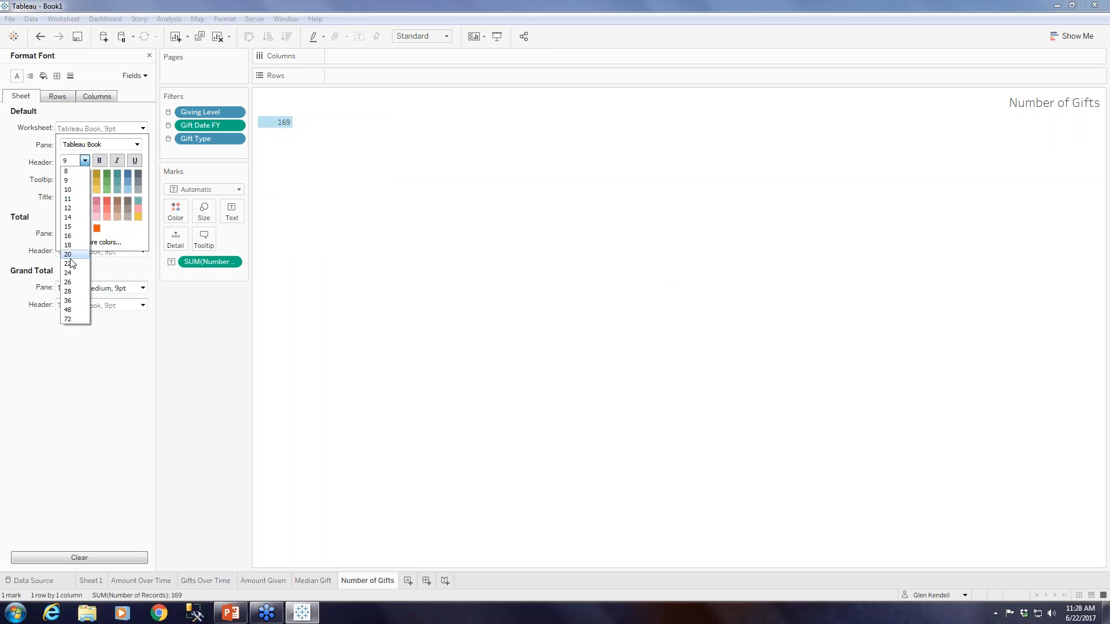
{"action": "left_click", "coordinate": [71, 272]}
{"action": "left_click", "coordinate": [99, 161]}
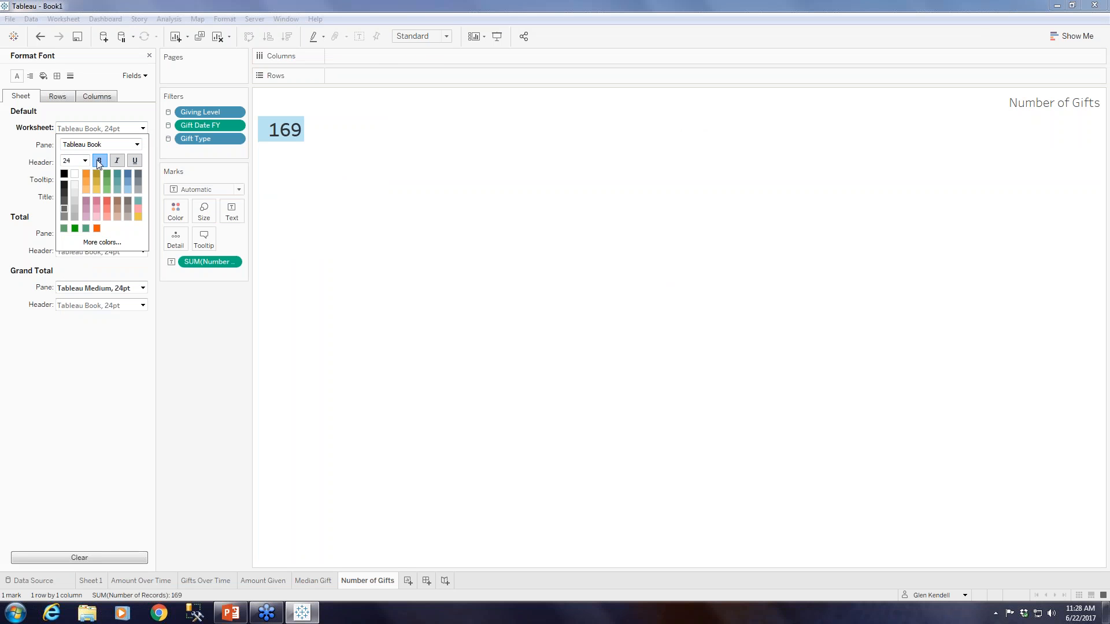
{"action": "left_click", "coordinate": [427, 225]}
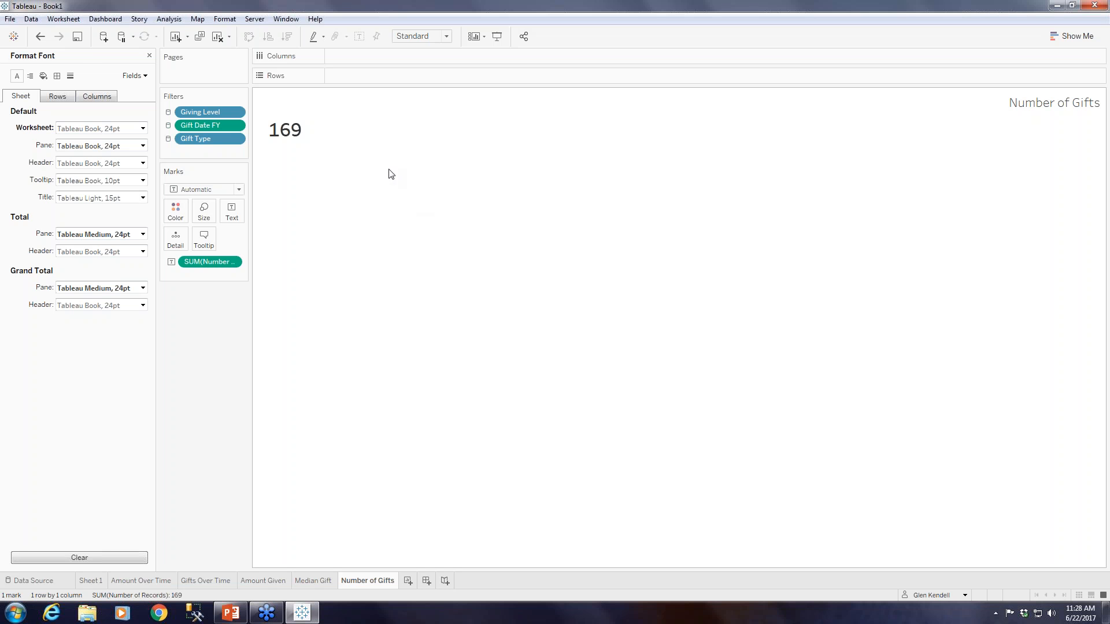
{"action": "left_click", "coordinate": [150, 55]}
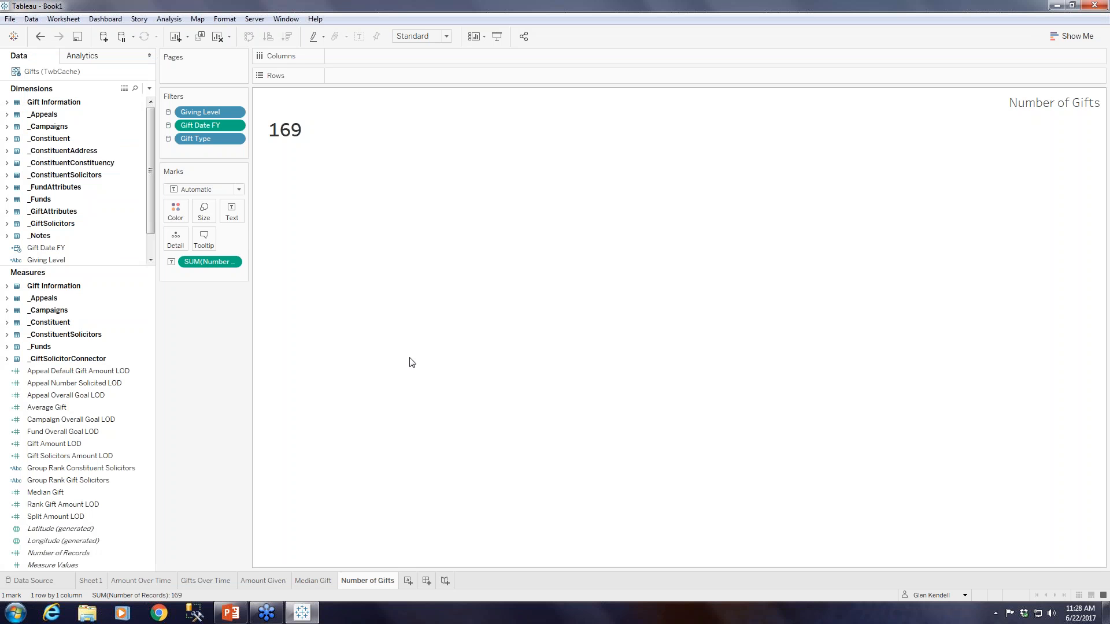
Add a new dashboard to the workbook.
{"action": "left_click", "coordinate": [428, 581]}
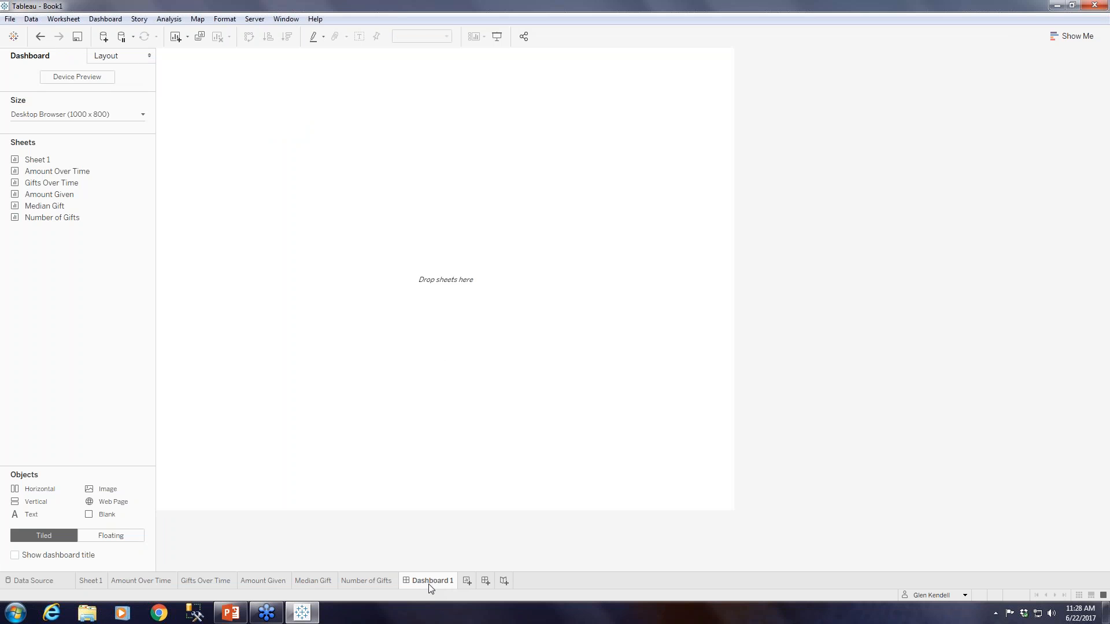
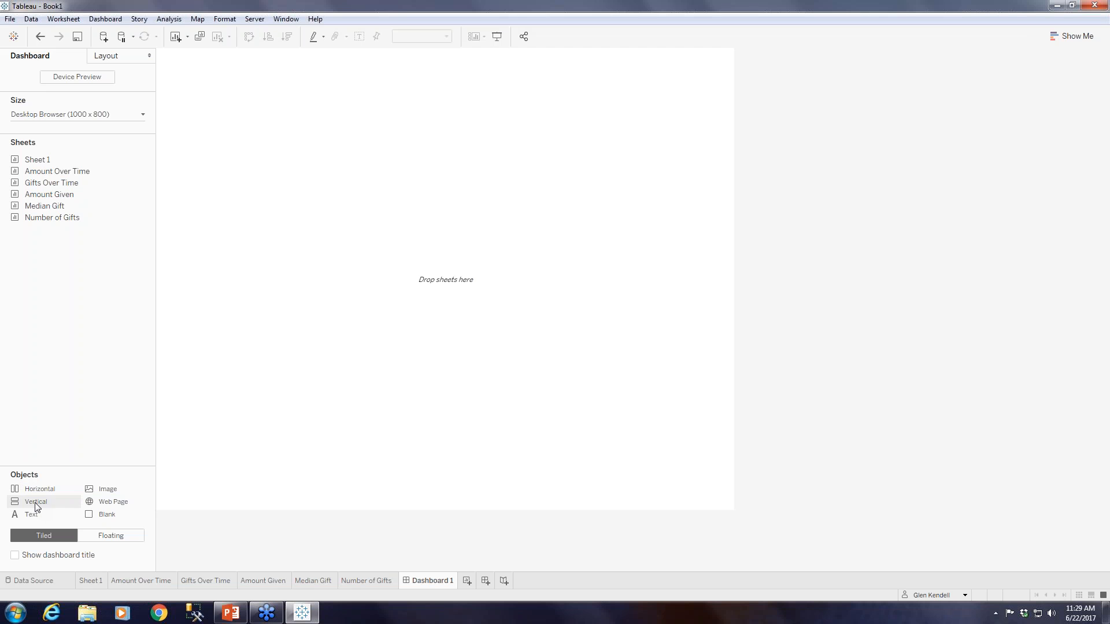
Place two vertical layout containers side by side on the empty dashboard and check the extent of each.
{"action": "left_click_drag", "start_coordinate": [35, 507], "coordinate": [574, 349]}
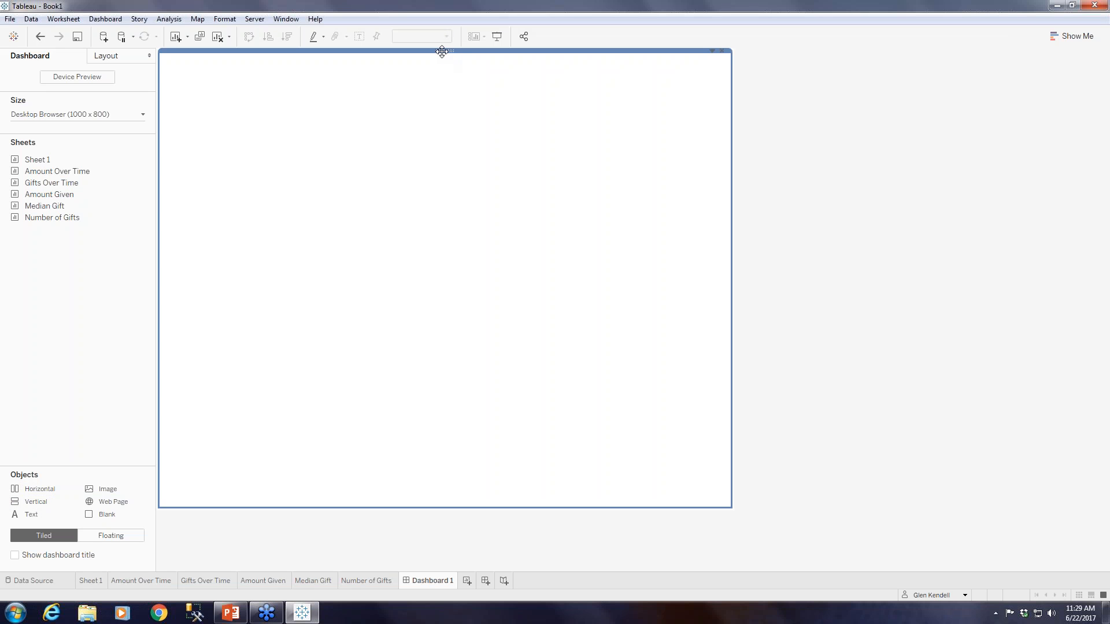
{"action": "left_click_drag", "start_coordinate": [36, 502], "coordinate": [158, 438]}
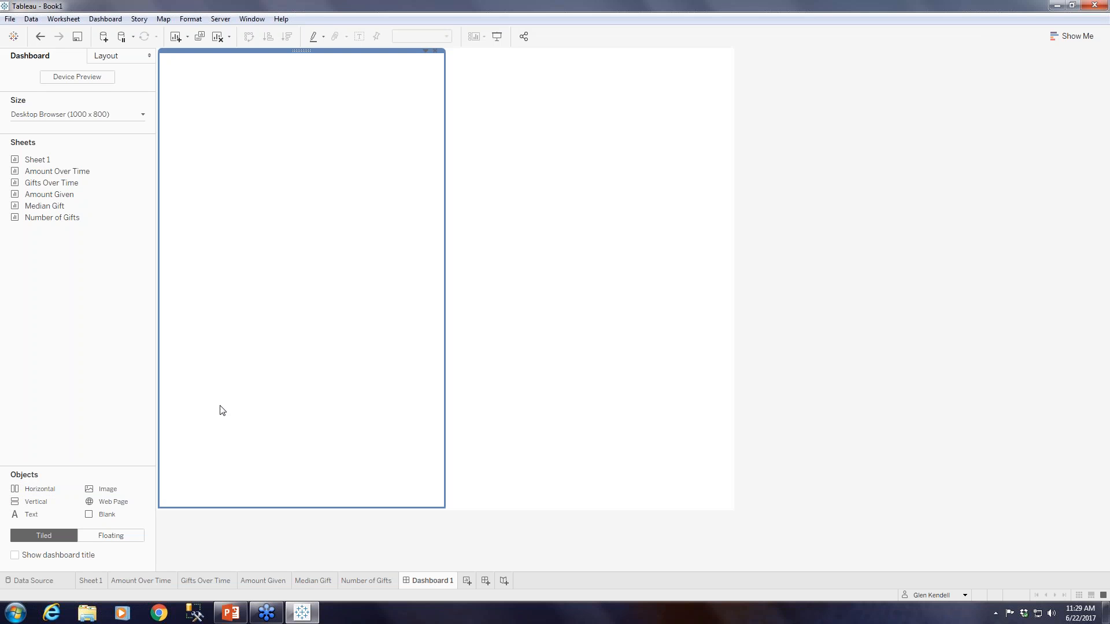
{"action": "left_click", "coordinate": [495, 264]}
{"action": "left_click", "coordinate": [267, 238]}
{"action": "left_click", "coordinate": [546, 221]}
{"action": "left_click", "coordinate": [363, 244]}
{"action": "left_click", "coordinate": [582, 248]}
{"action": "left_click", "coordinate": [368, 278]}
Stack the Amount Given, Median Gift and Number of Gifts sheets in the dashboard's right-hand container.
{"action": "mouse_move", "coordinate": [53, 201]}
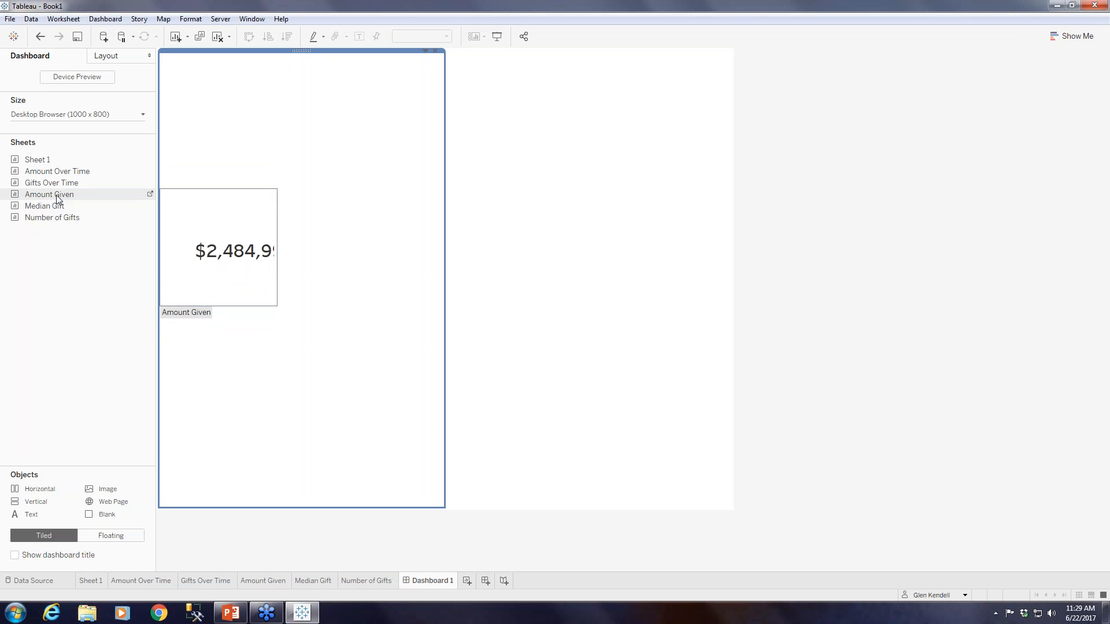
{"action": "left_click_drag", "start_coordinate": [56, 196], "coordinate": [587, 194]}
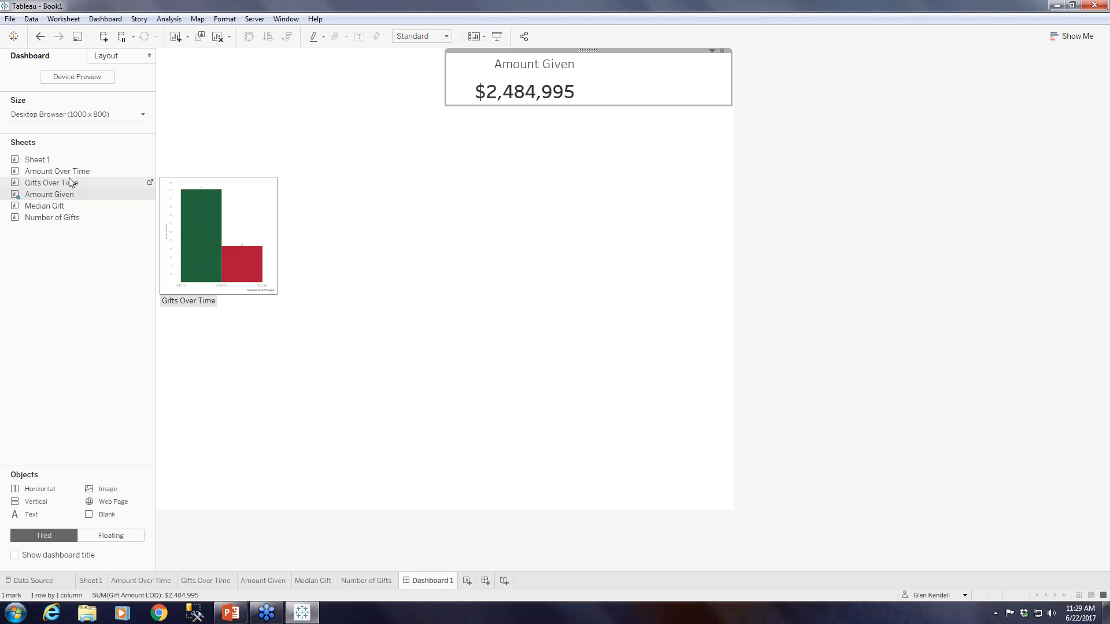
{"action": "left_click_drag", "start_coordinate": [41, 206], "coordinate": [564, 272]}
{"action": "left_click_drag", "start_coordinate": [50, 218], "coordinate": [607, 327]}
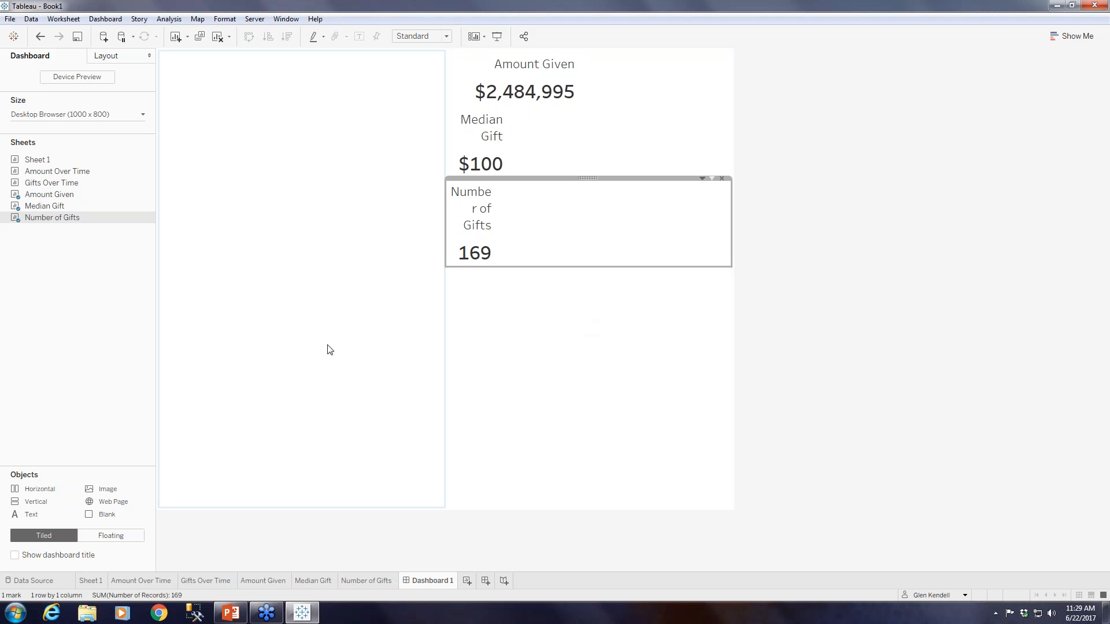
Widen the value column on the Median Gift and Number of Gifts worksheets, and return to the dashboard.
{"action": "left_click", "coordinate": [321, 580]}
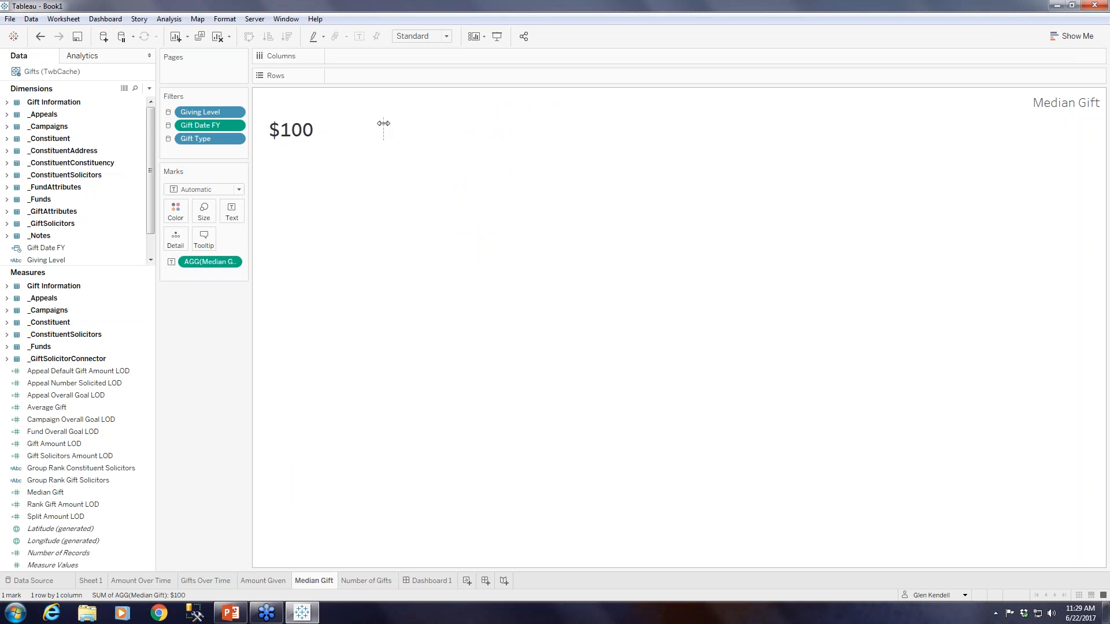
{"action": "left_click_drag", "start_coordinate": [383, 123], "coordinate": [452, 123]}
{"action": "left_click", "coordinate": [368, 582]}
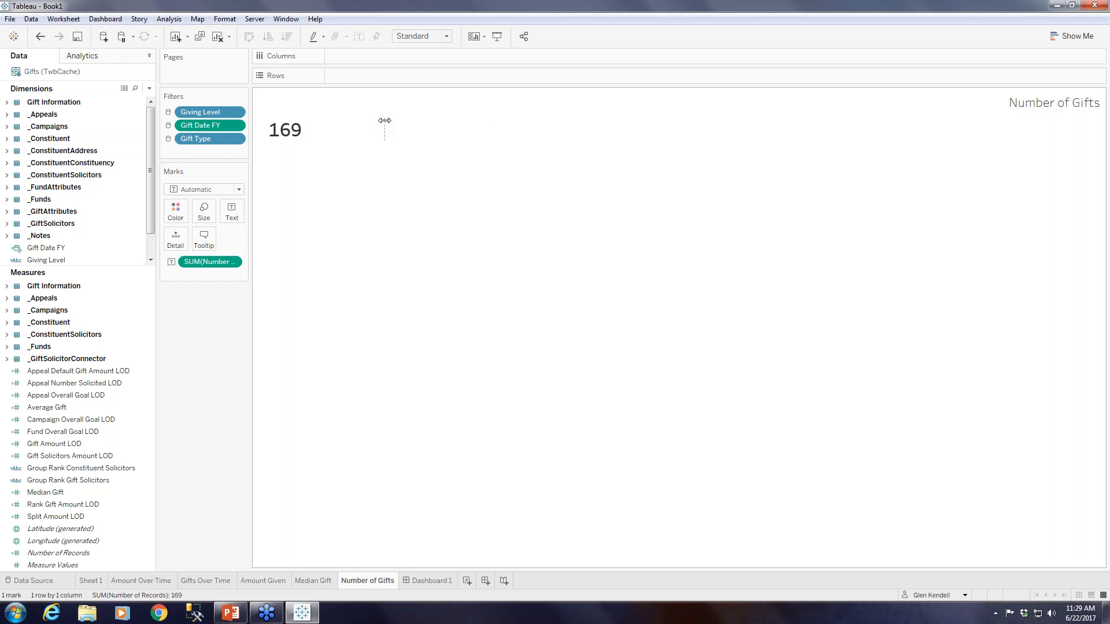
{"action": "left_click_drag", "start_coordinate": [379, 121], "coordinate": [456, 122]}
{"action": "left_click", "coordinate": [433, 581]}
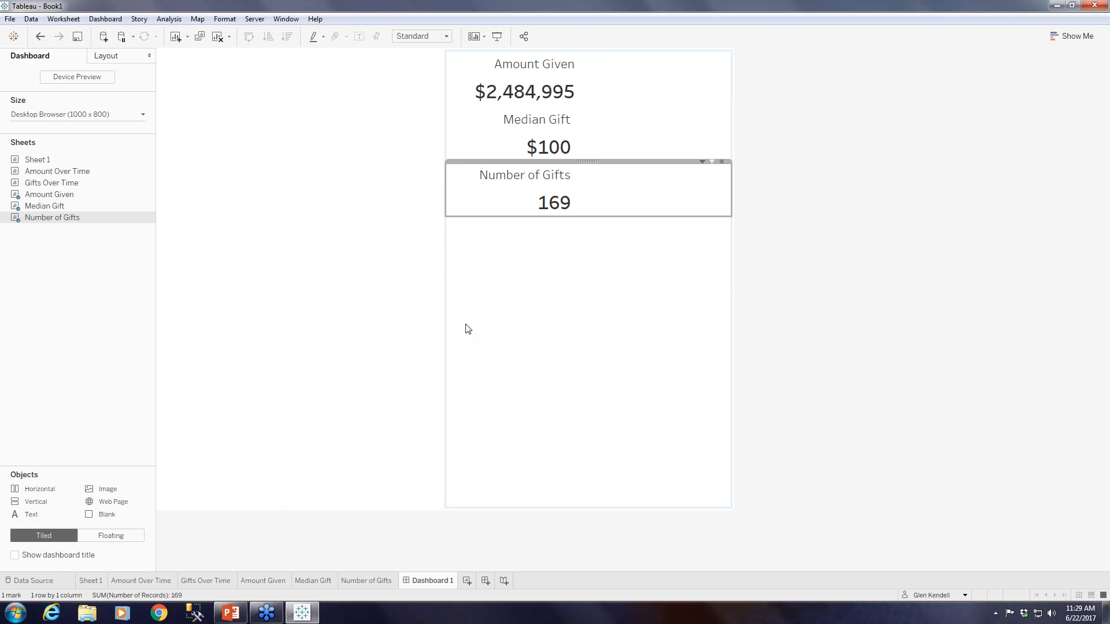
{"action": "left_click", "coordinate": [417, 296]}
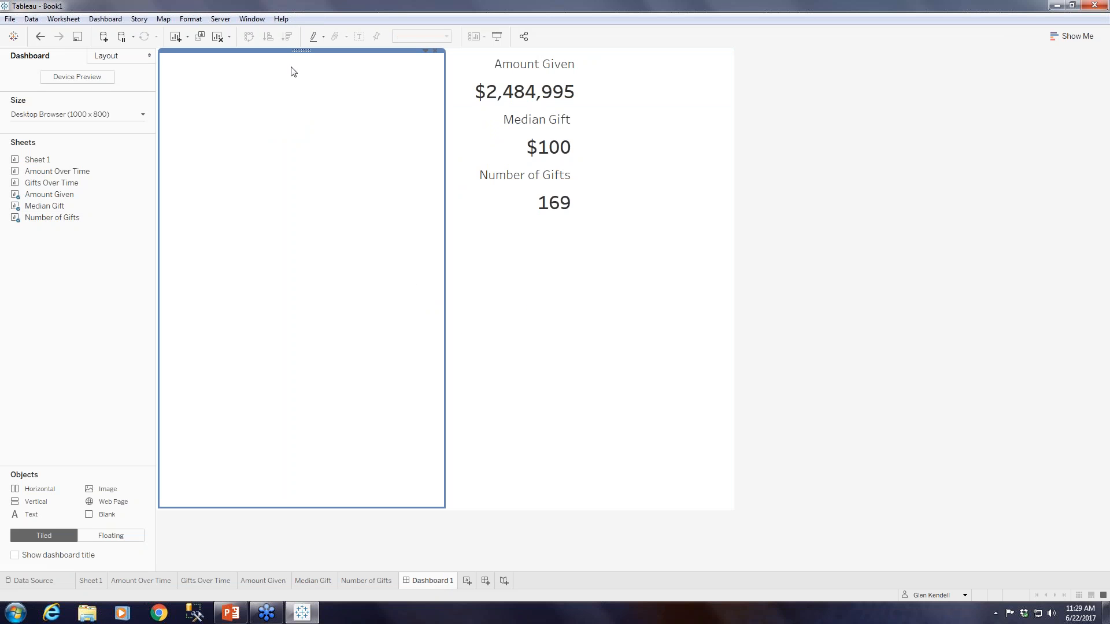
{"action": "left_click", "coordinate": [425, 51]}
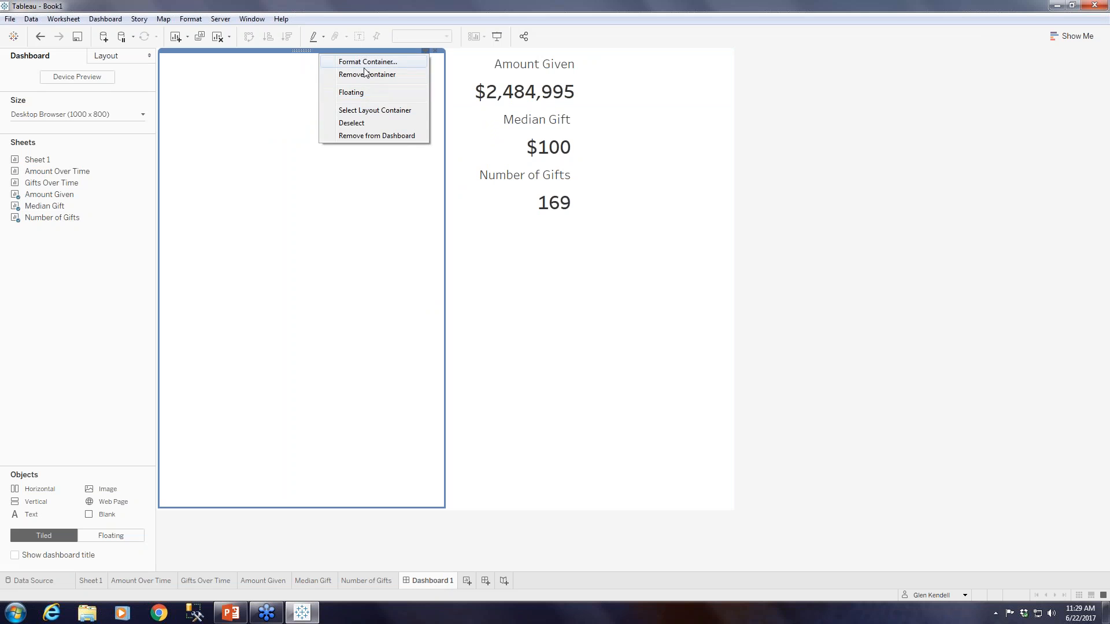
{"action": "left_click", "coordinate": [286, 182]}
{"action": "left_click", "coordinate": [587, 315]}
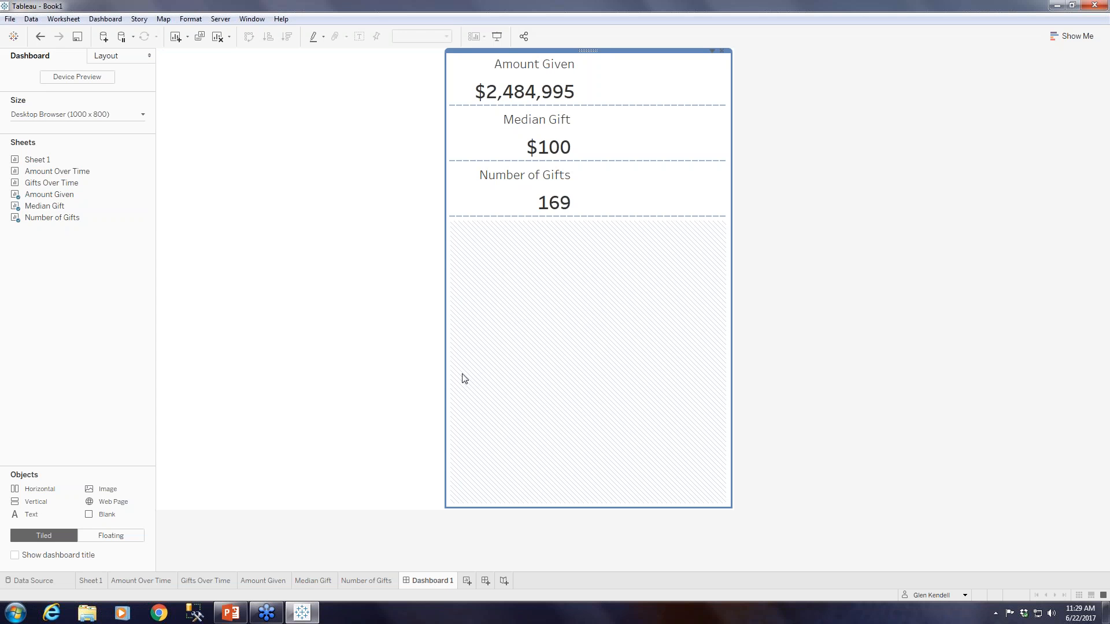
{"action": "left_click", "coordinate": [250, 287]}
{"action": "left_click", "coordinate": [587, 297]}
Add the Amount Over Time sheet to the empty left-hand container, with Gifts Over Time beneath it.
{"action": "left_click", "coordinate": [314, 281]}
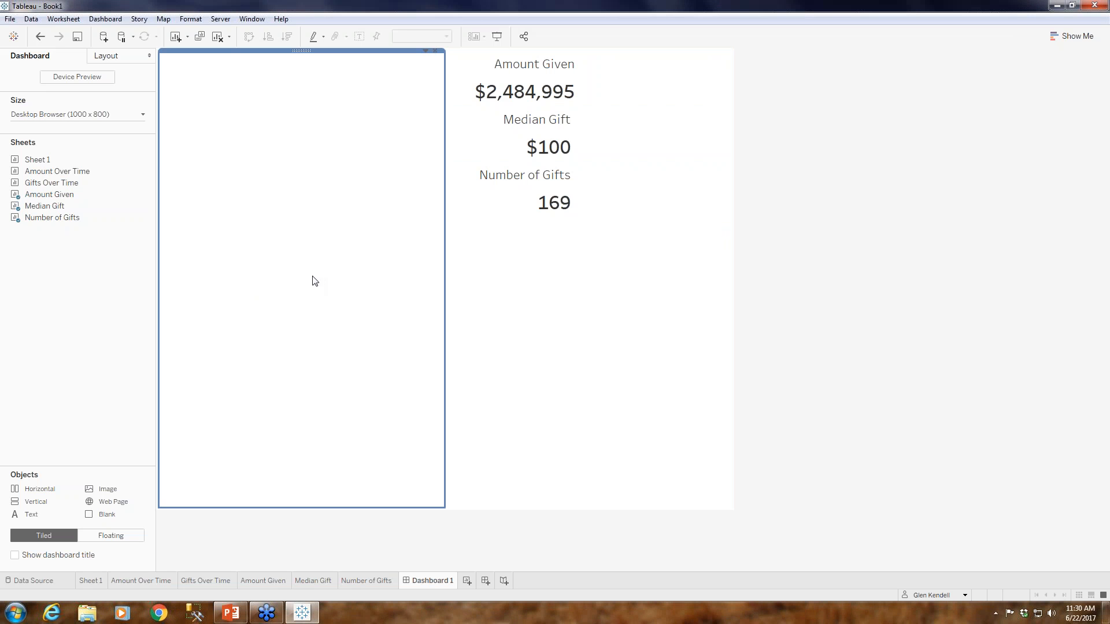
{"action": "mouse_move", "coordinate": [62, 173]}
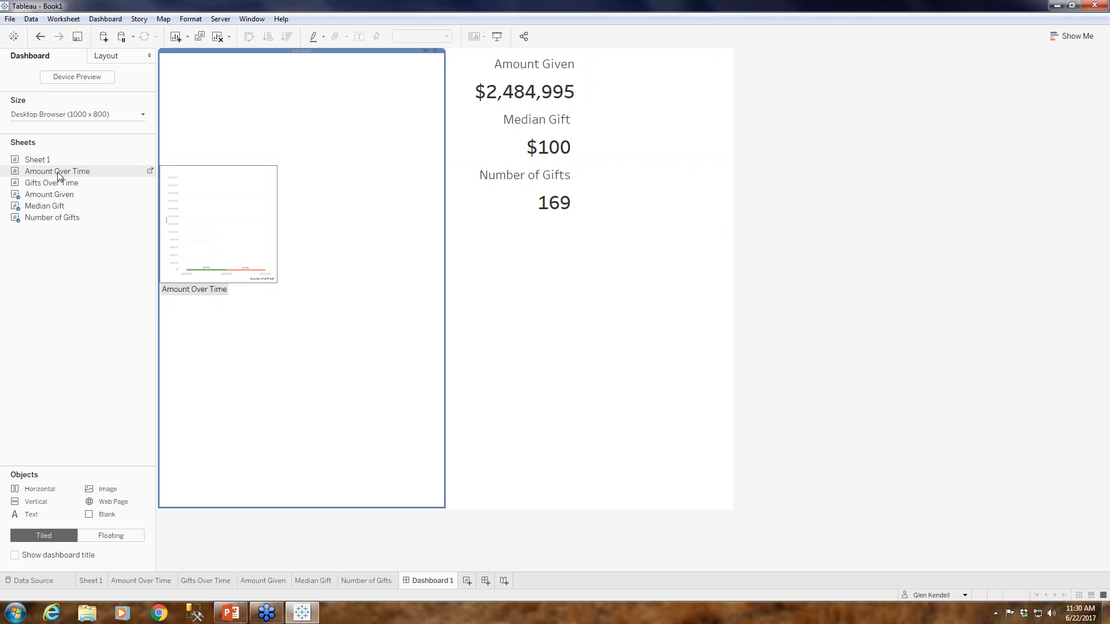
{"action": "left_click_drag", "start_coordinate": [51, 174], "coordinate": [262, 154]}
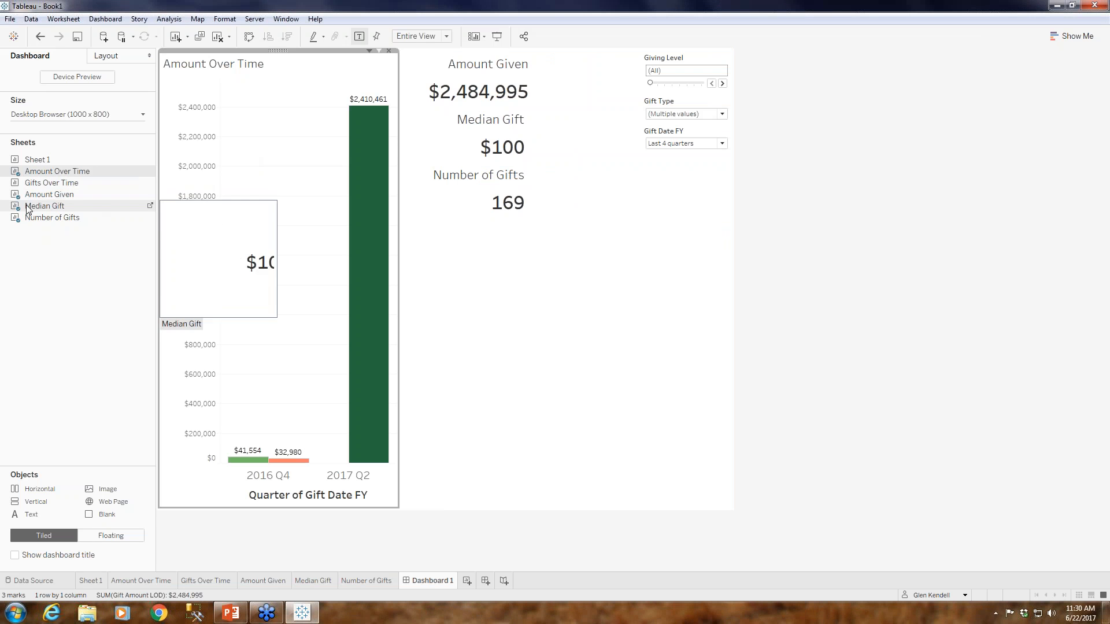
{"action": "left_click_drag", "start_coordinate": [52, 183], "coordinate": [231, 501]}
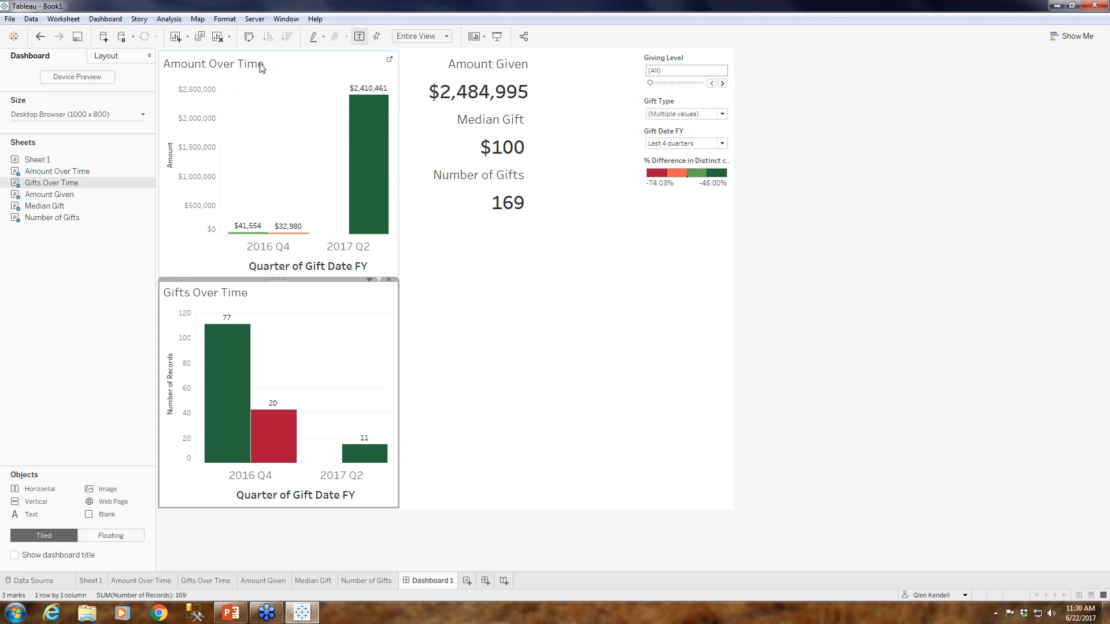
Hide the titles of the Amount Over Time and Gifts Over Time charts on the dashboard.
{"action": "right_click", "coordinate": [241, 63]}
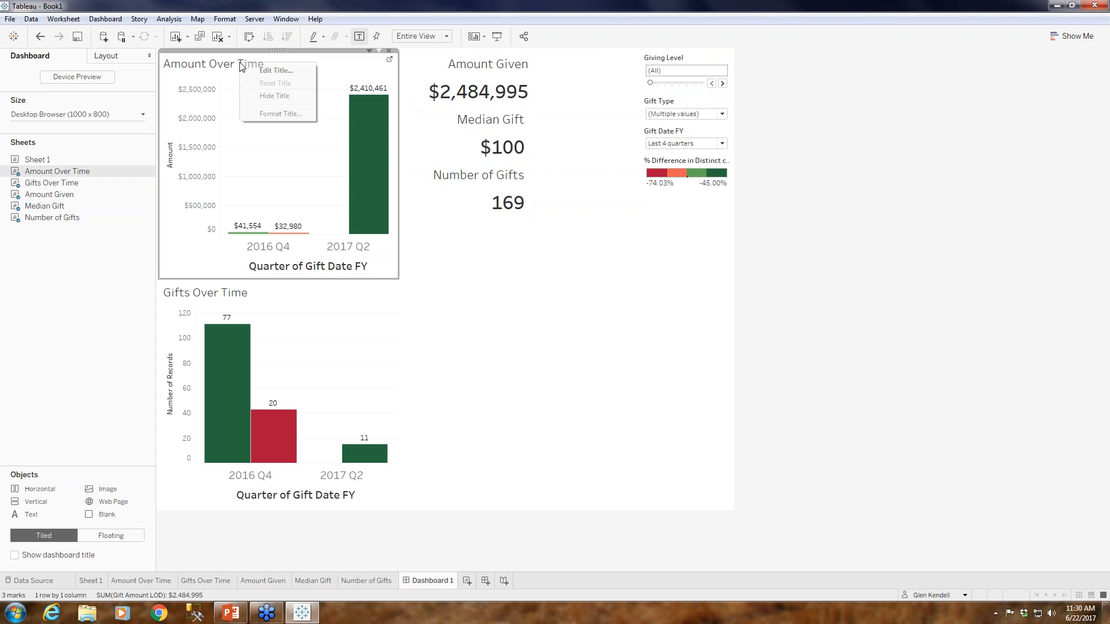
{"action": "left_click", "coordinate": [274, 96]}
{"action": "right_click", "coordinate": [233, 299]}
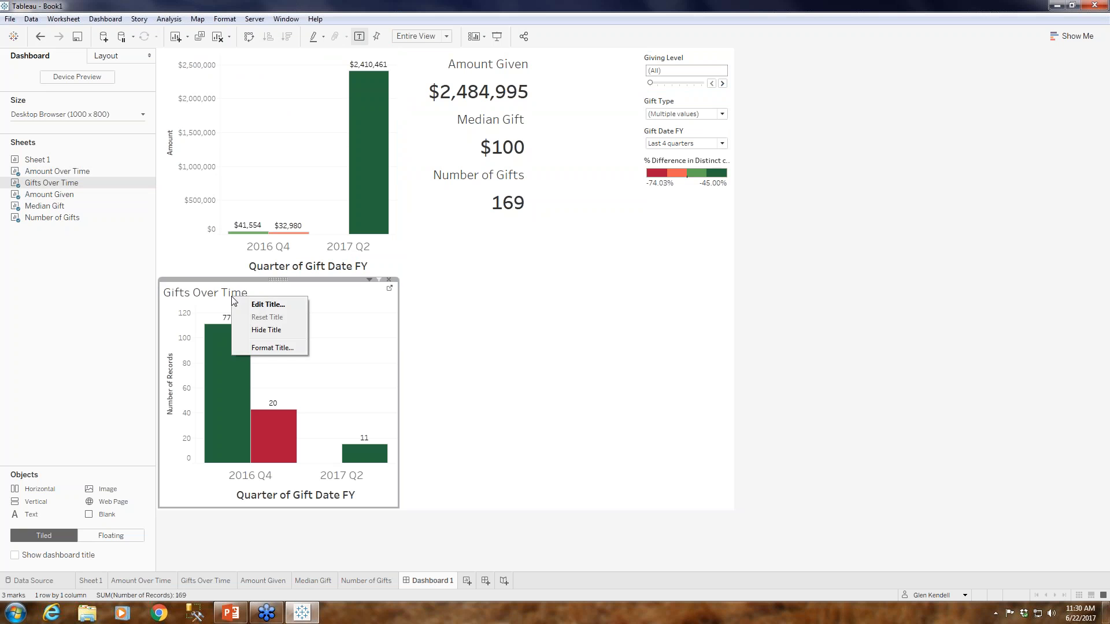
{"action": "left_click", "coordinate": [279, 330]}
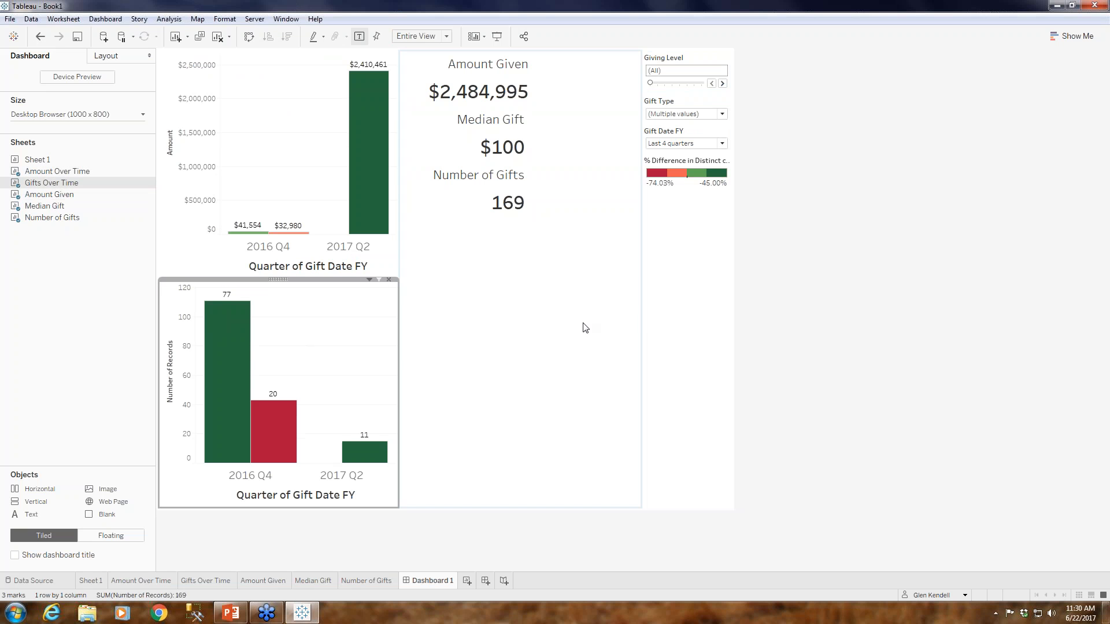
Remove the % Difference color legend from the dashboard's filter container.
{"action": "left_click", "coordinate": [589, 329]}
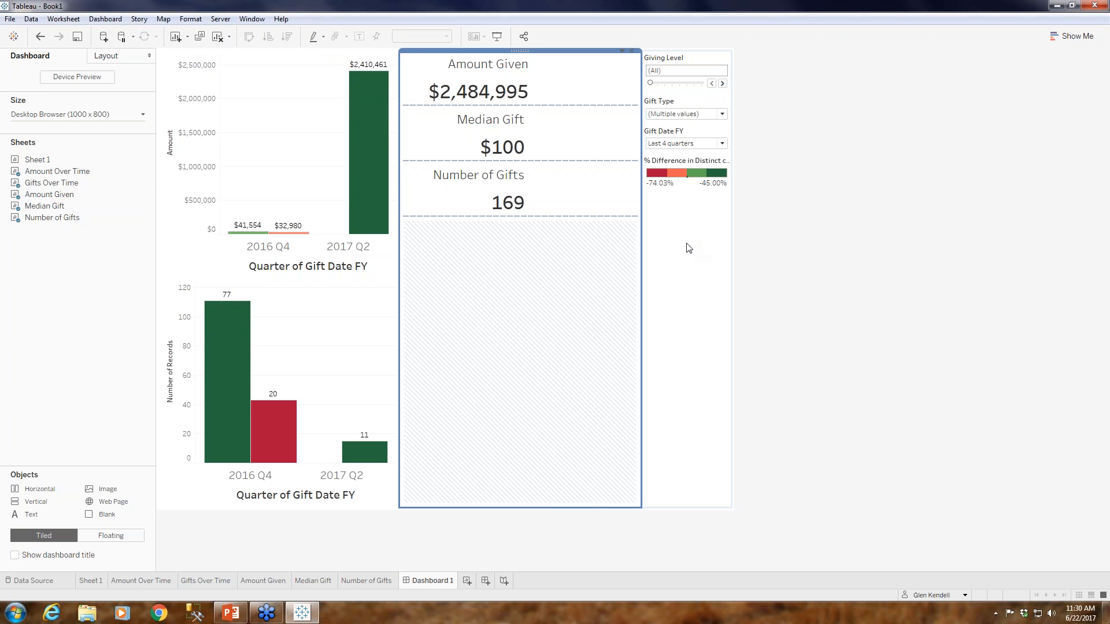
{"action": "left_click", "coordinate": [715, 201]}
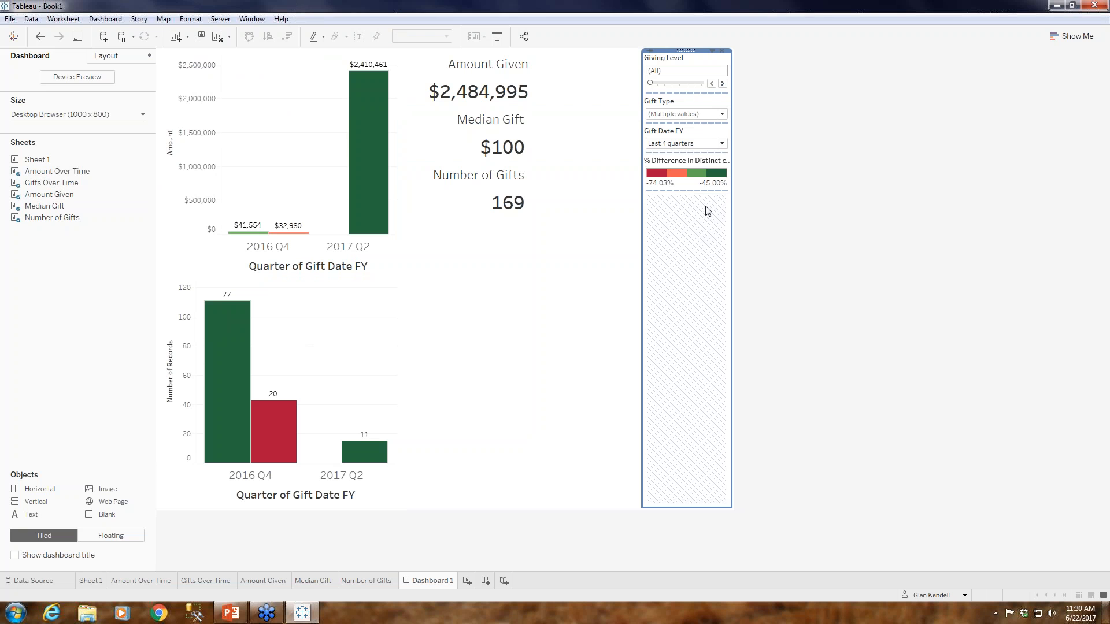
{"action": "left_click", "coordinate": [696, 168]}
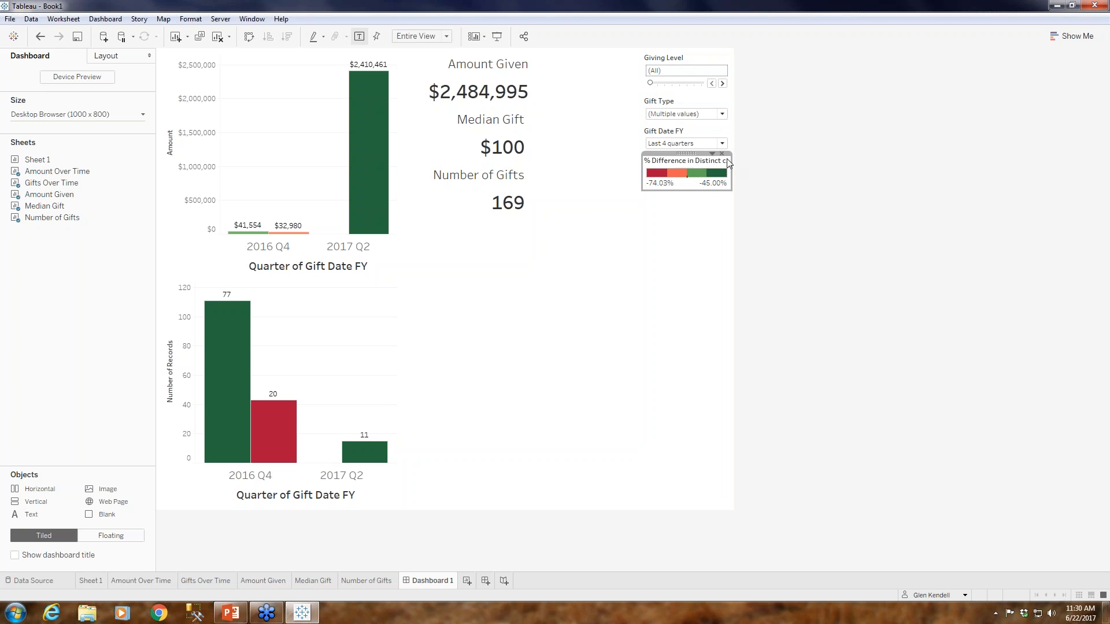
{"action": "left_click", "coordinate": [722, 154]}
Move the filter container across the top of the dashboard and shrink its height to fit the three filters.
{"action": "left_click", "coordinate": [681, 231]}
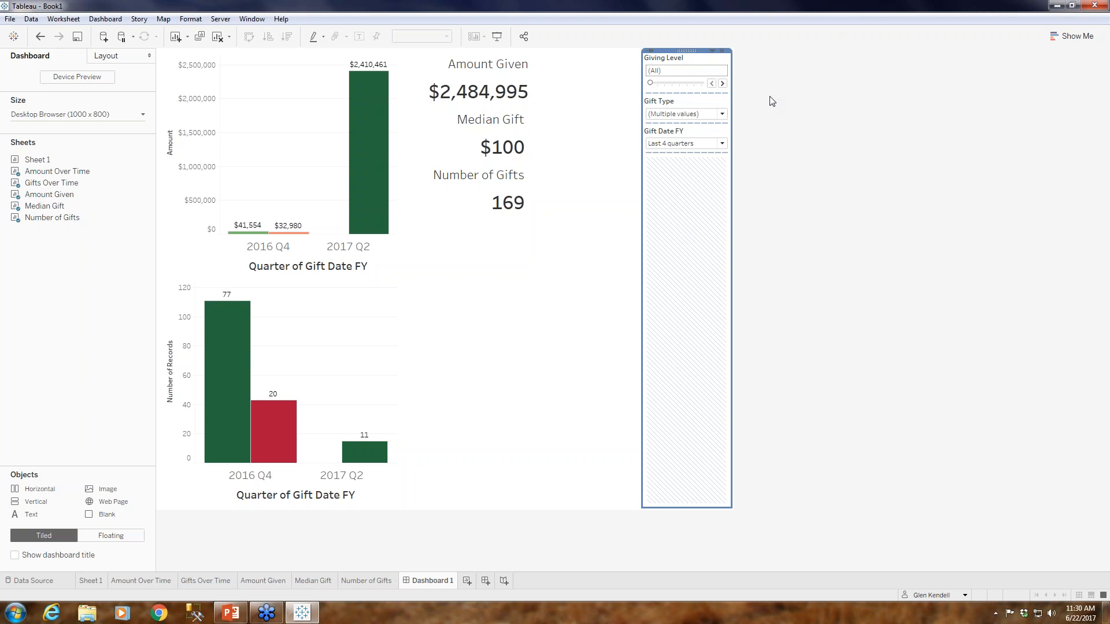
{"action": "mouse_move", "coordinate": [688, 51]}
{"action": "left_mouse_down"}
{"action": "mouse_move", "coordinate": [564, 61]}
{"action": "mouse_move", "coordinate": [542, 51]}
{"action": "left_mouse_up"}
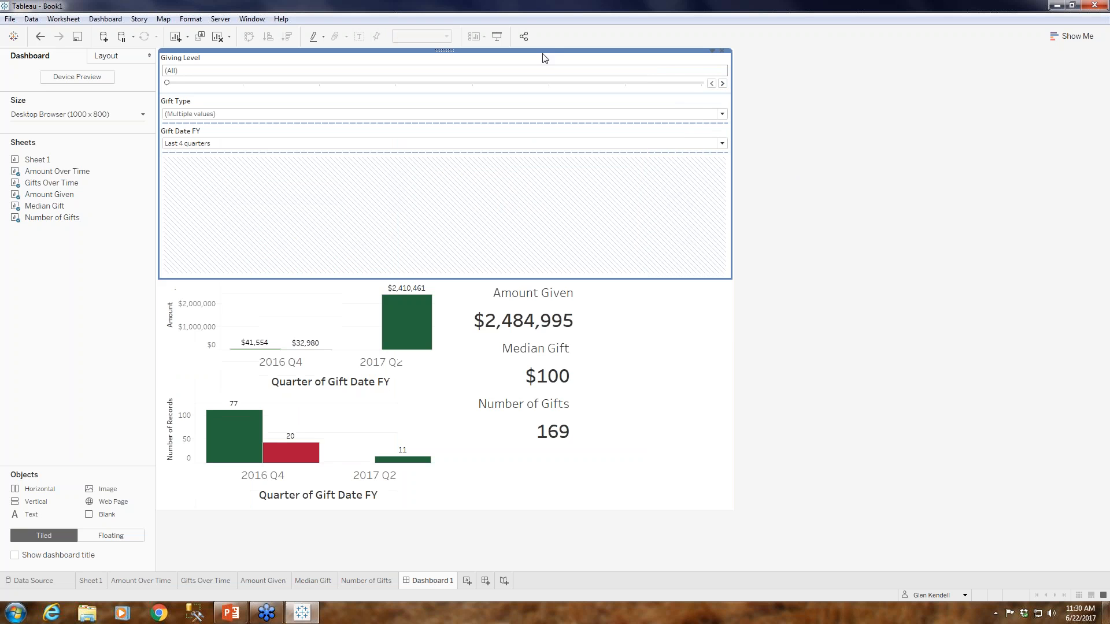
{"action": "left_click_drag", "start_coordinate": [479, 279], "coordinate": [464, 166]}
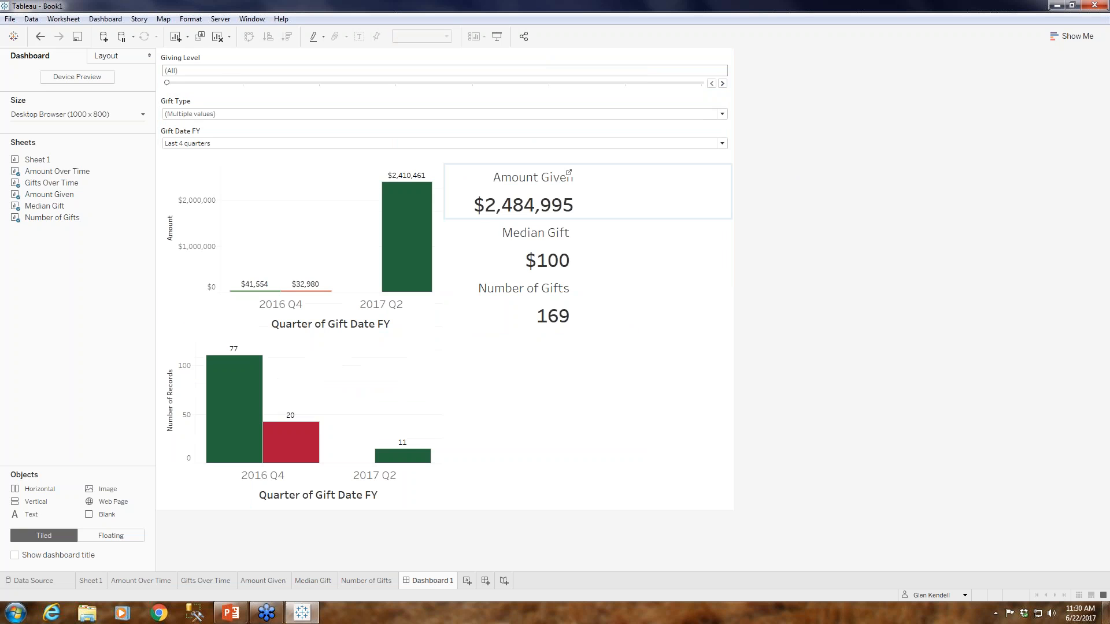
Set the Giving Level filter to $10 - $100 and view the Gift Type filter's options without changing them.
{"action": "left_click", "coordinate": [292, 83]}
{"action": "left_click", "coordinate": [286, 113]}
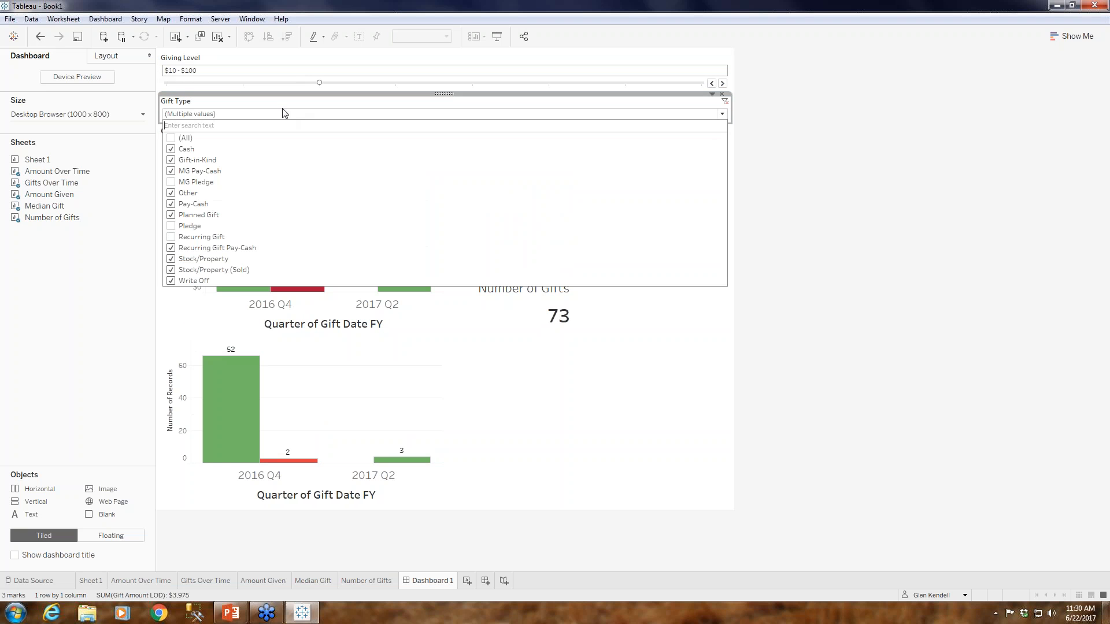
{"action": "left_click", "coordinate": [101, 175]}
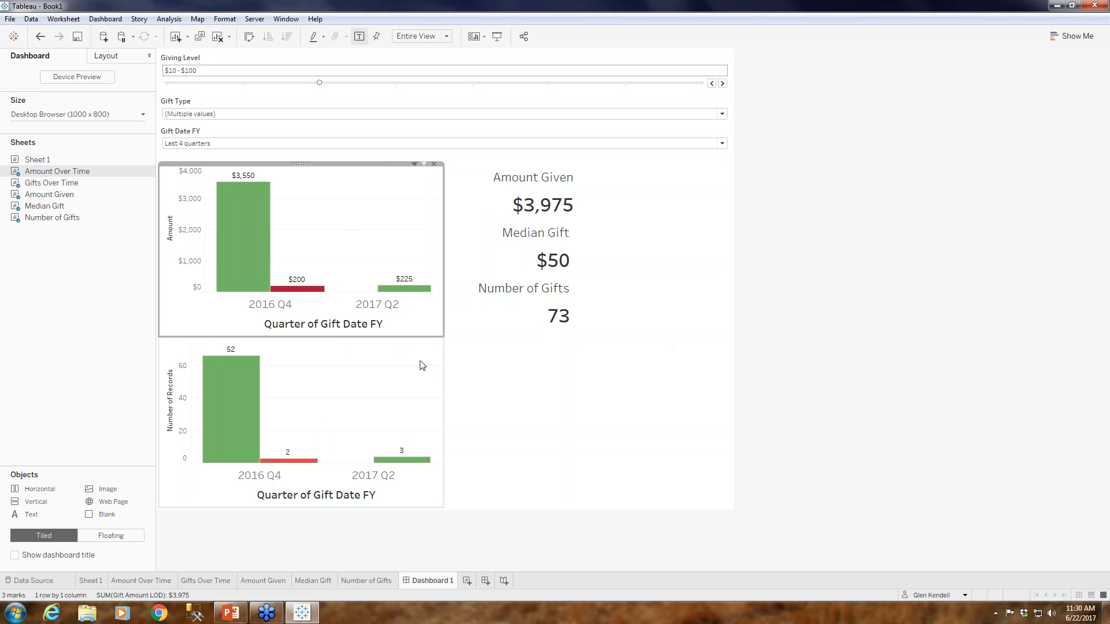
Widen the chart container and enlarge the Amount Given and Median Gift areas to space the three value sheets evenly.
{"action": "left_click_drag", "start_coordinate": [443, 326], "coordinate": [541, 338]}
{"action": "left_click", "coordinate": [560, 339]}
{"action": "left_click_drag", "start_coordinate": [625, 330], "coordinate": [625, 410]}
{"action": "left_click", "coordinate": [647, 231]}
{"action": "left_click_drag", "start_coordinate": [615, 275], "coordinate": [616, 356]}
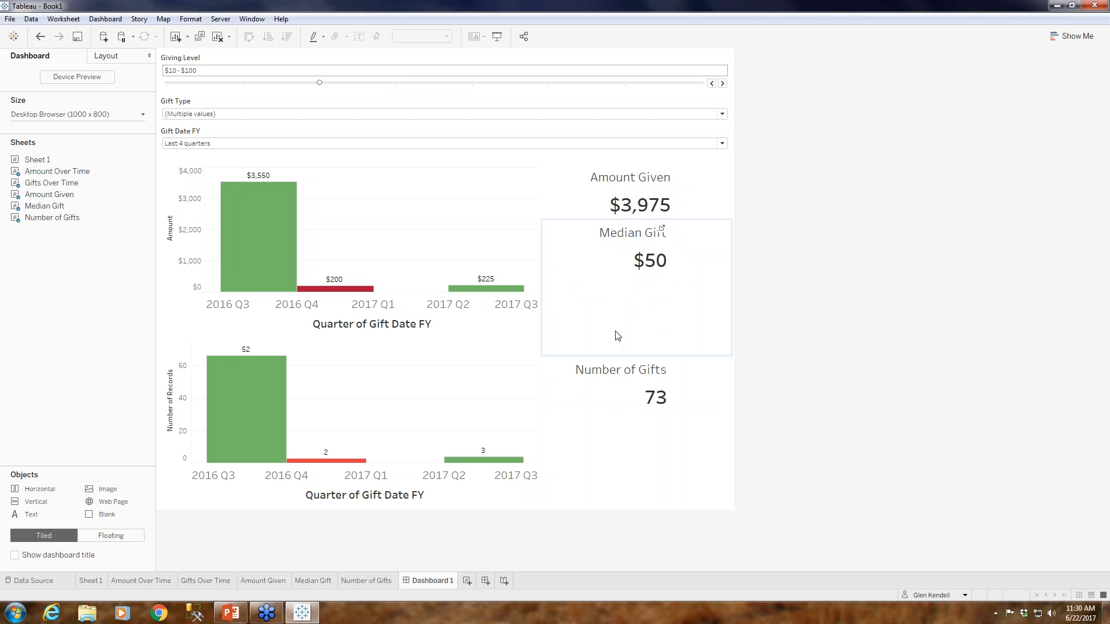
{"action": "left_click_drag", "start_coordinate": [608, 225], "coordinate": [609, 280]}
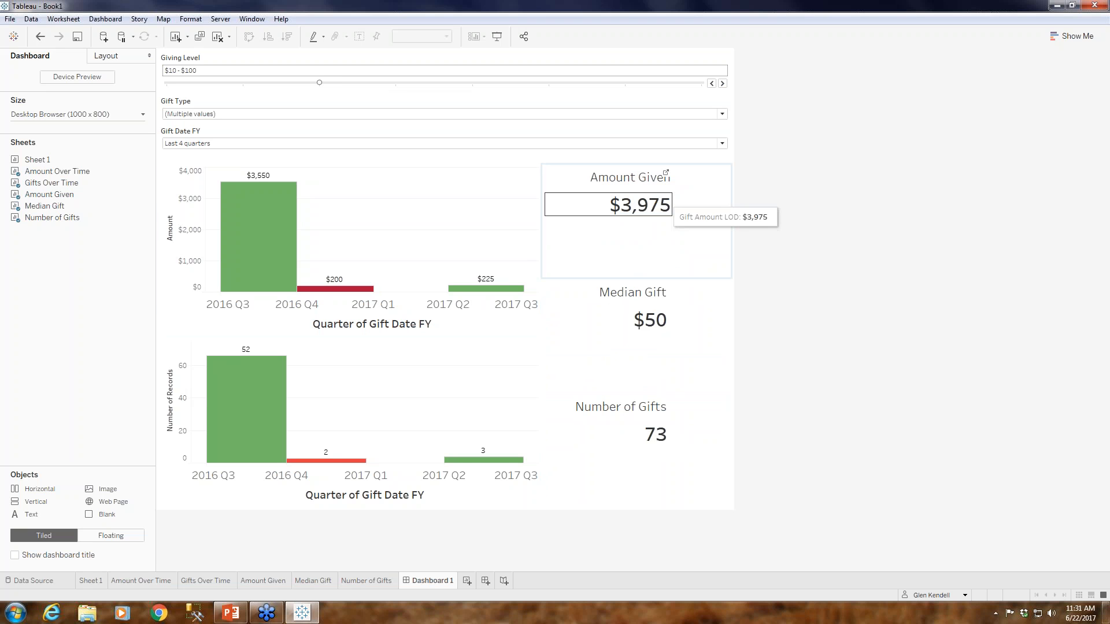
Rename the dashboard as "Giving Level KPI".
{"action": "right_click", "coordinate": [446, 581]}
{"action": "left_click", "coordinate": [495, 441]}
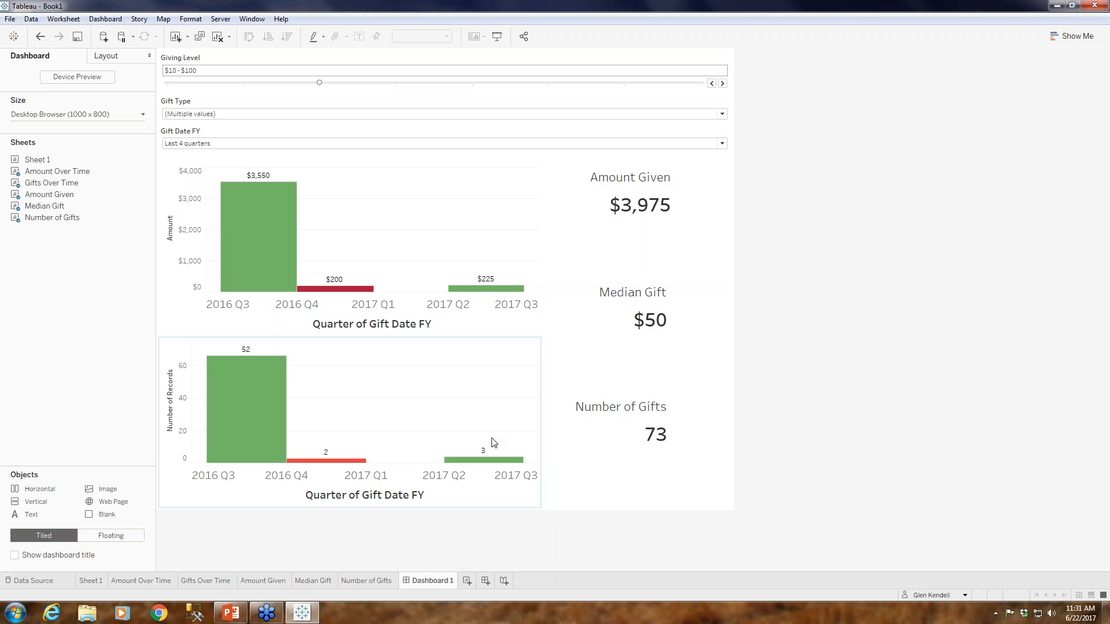
{"action": "type", "text": "Giving Level KPI"}
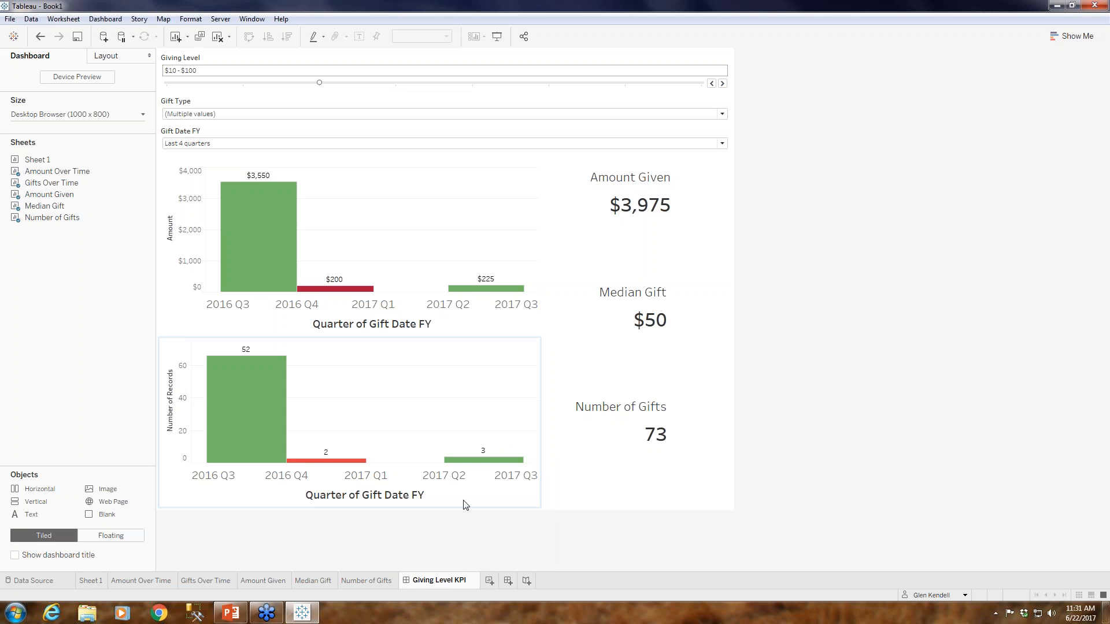
{"action": "left_click", "coordinate": [283, 530]}
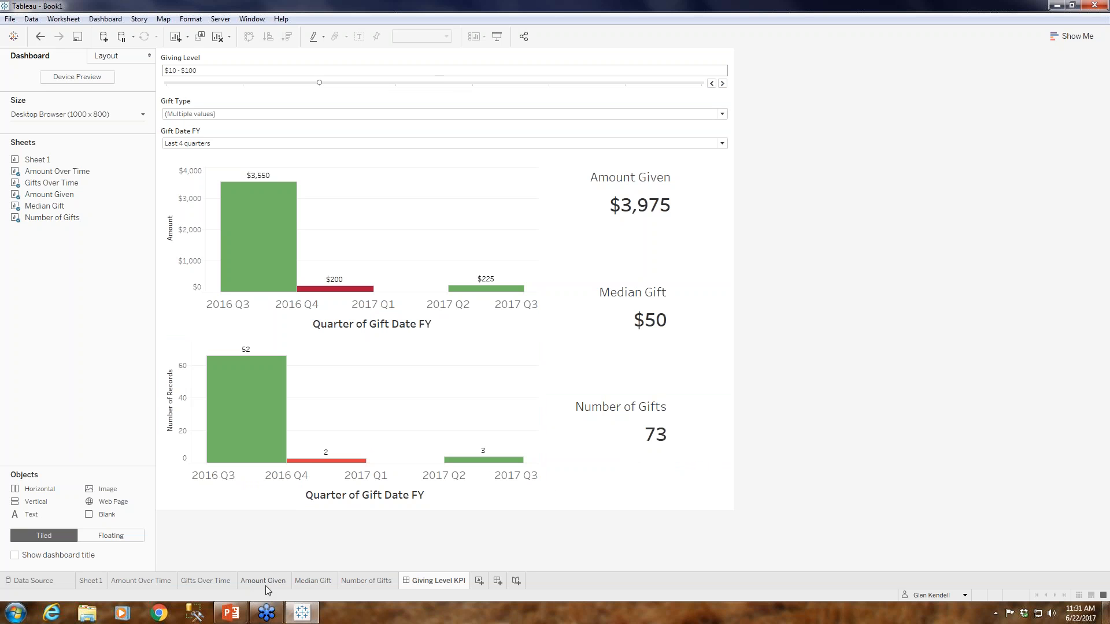
Remove the distinct Gift ID counts from the color and label of the Gifts Over Time worksheet.
{"action": "left_click", "coordinate": [206, 580]}
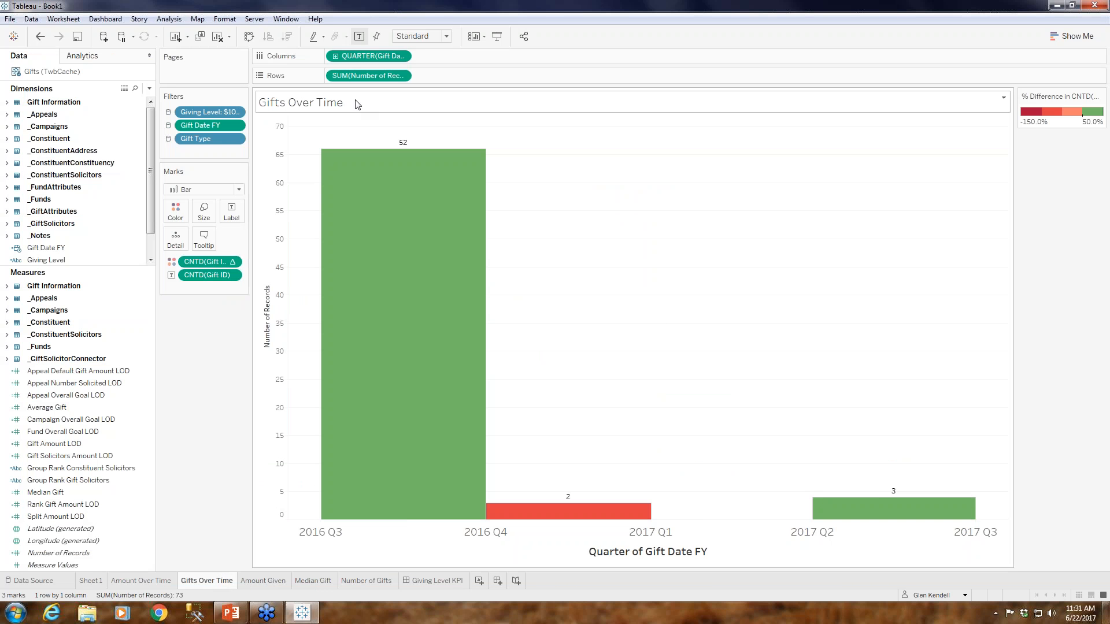
{"action": "left_click", "coordinate": [232, 262]}
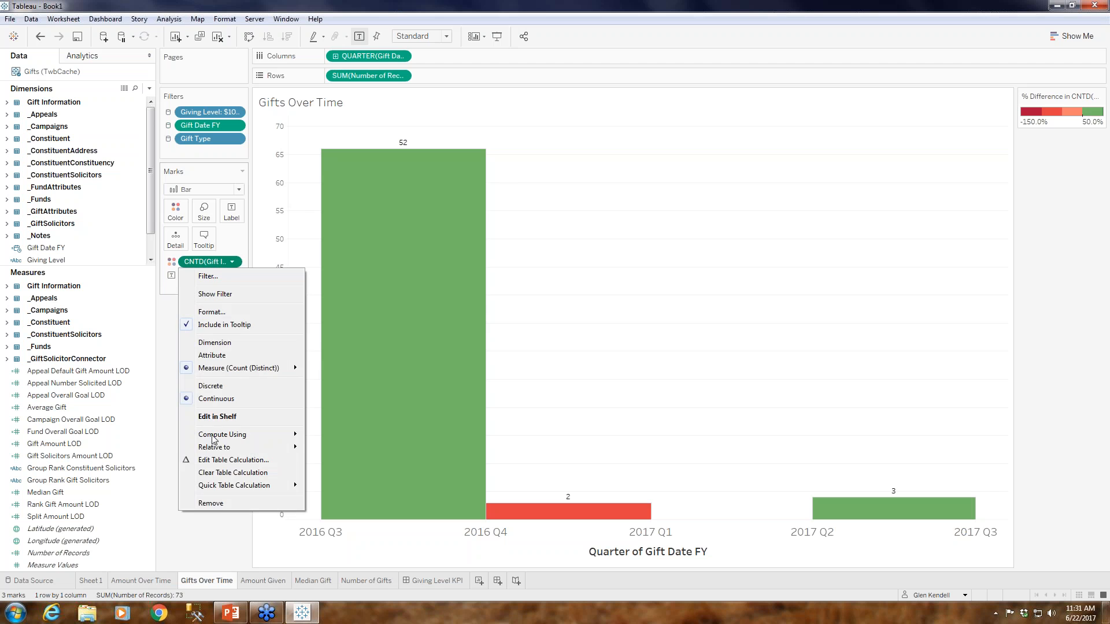
{"action": "left_click", "coordinate": [210, 503]}
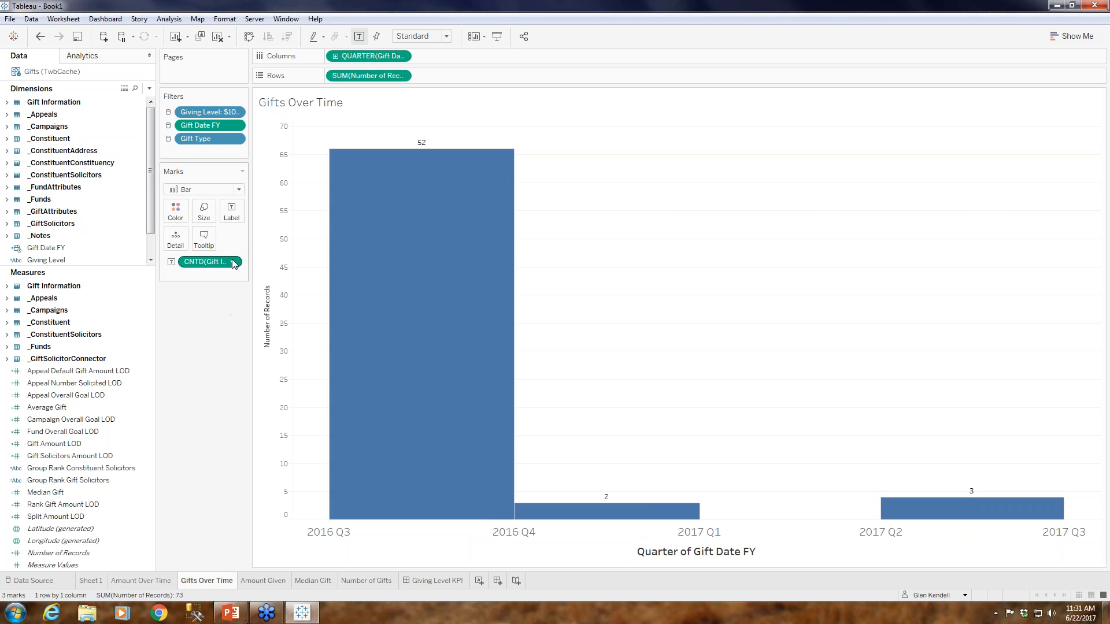
{"action": "left_click", "coordinate": [232, 261]}
{"action": "left_click", "coordinate": [211, 465]}
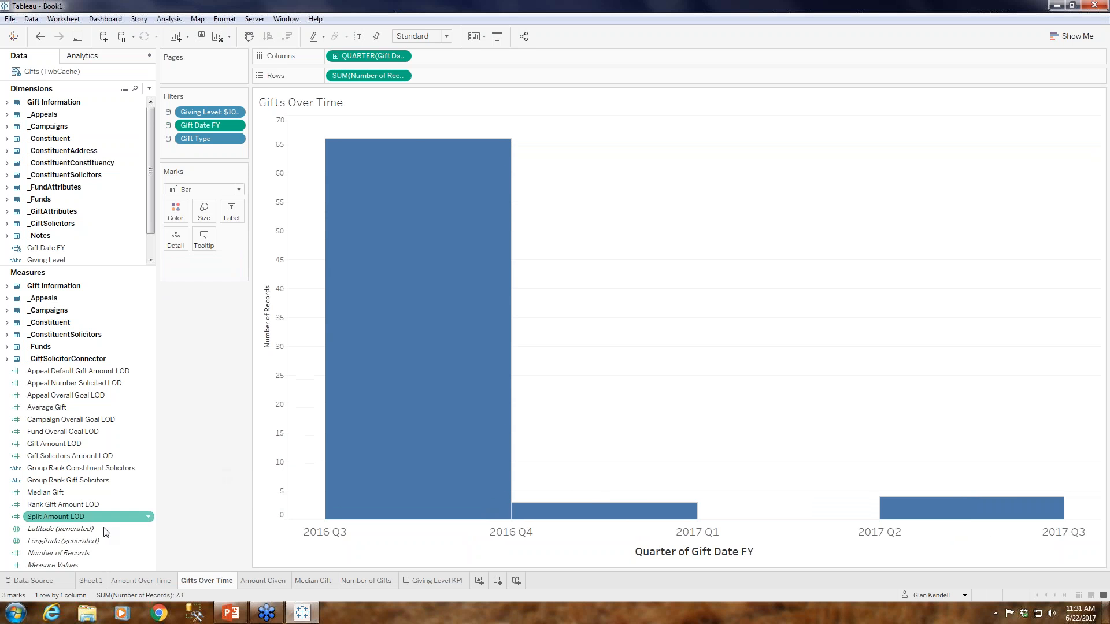
Label and color the Gifts Over Time bars by Number of Records and check the chart on the Giving Level KPI dashboard.
{"action": "left_click_drag", "start_coordinate": [83, 557], "coordinate": [230, 207]}
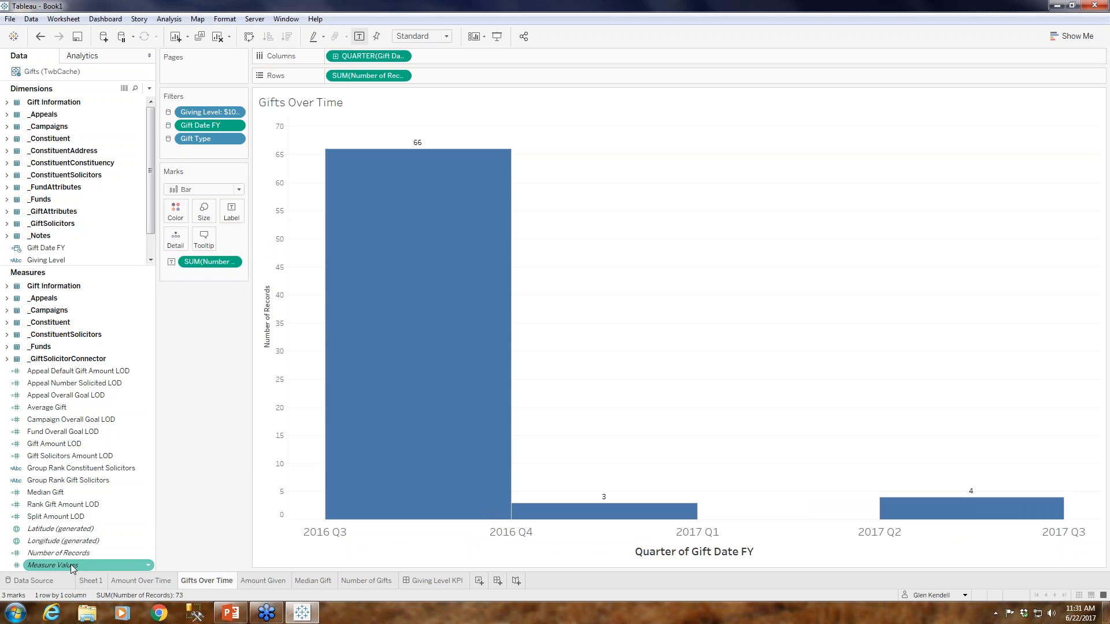
{"action": "left_click_drag", "start_coordinate": [75, 557], "coordinate": [233, 215]}
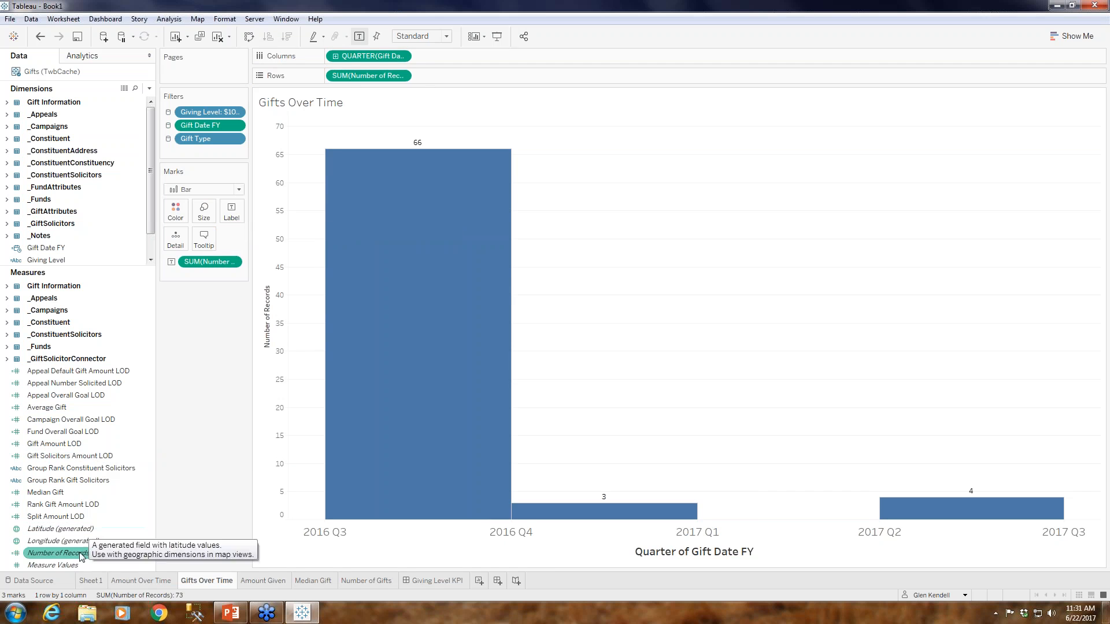
{"action": "mouse_move", "coordinate": [74, 553]}
{"action": "left_mouse_down"}
{"action": "mouse_move", "coordinate": [199, 201]}
{"action": "mouse_move", "coordinate": [177, 211]}
{"action": "left_mouse_up"}
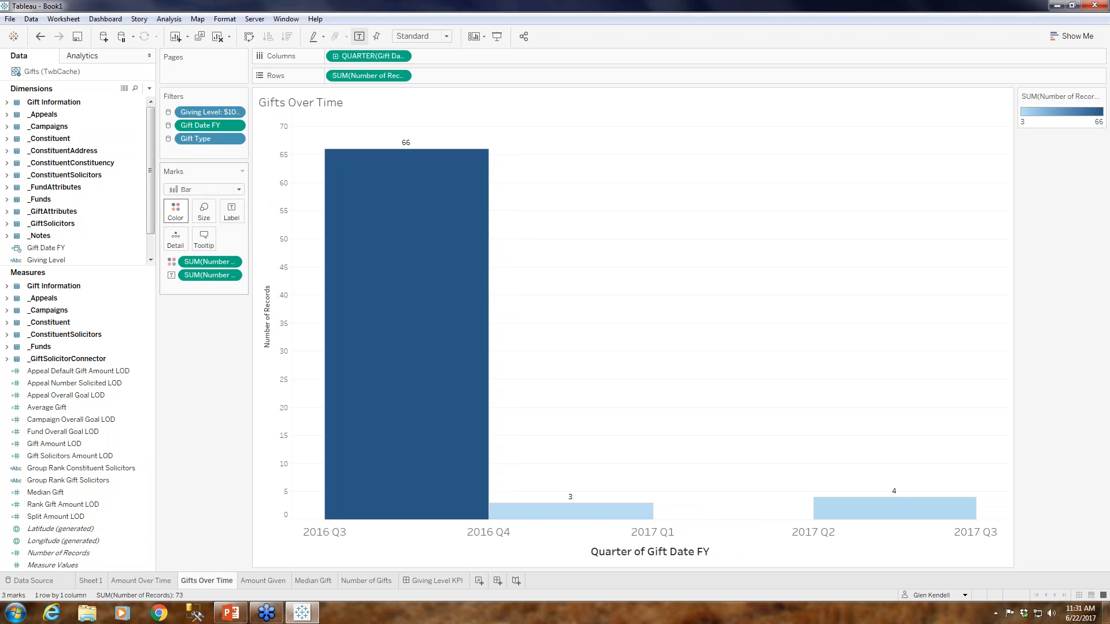
{"action": "mouse_move", "coordinate": [832, 516]}
{"action": "left_click", "coordinate": [450, 581]}
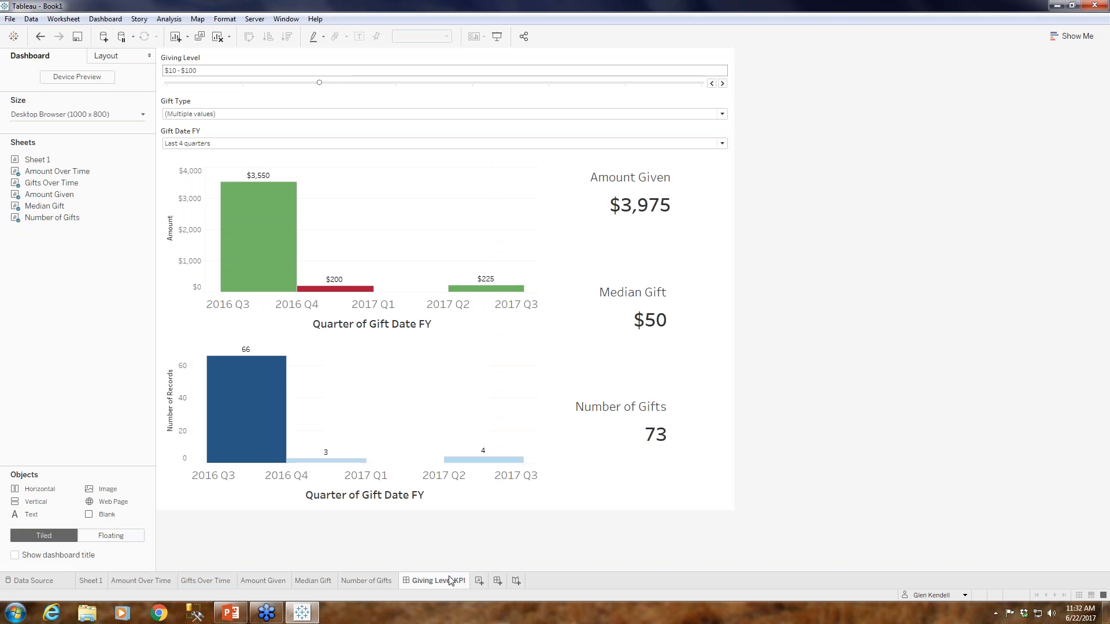
{"action": "mouse_move", "coordinate": [347, 463]}
Recolor the Gifts Over Time bars with the Red-Green Diverging palette using 4 stepped colors.
{"action": "left_click", "coordinate": [199, 581]}
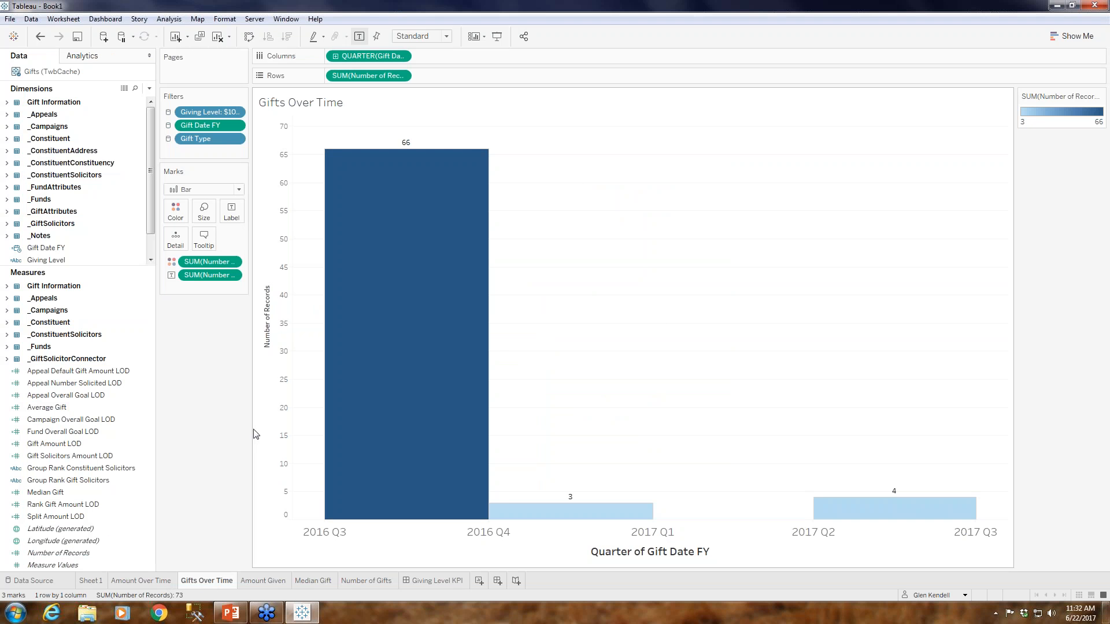
{"action": "mouse_move", "coordinate": [377, 358]}
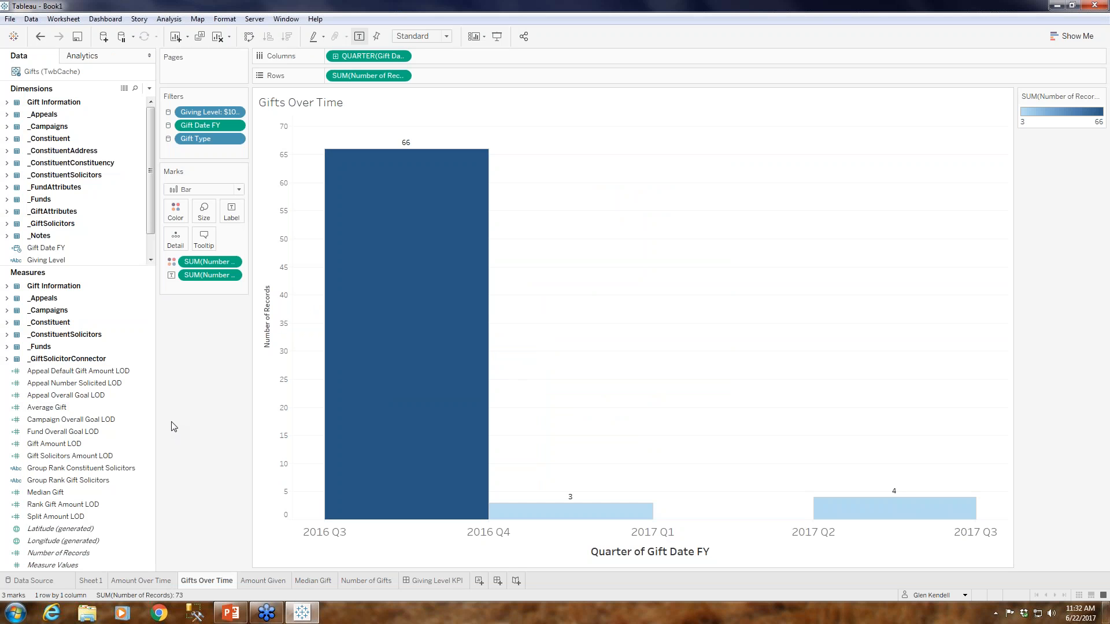
{"action": "left_click", "coordinate": [176, 211]}
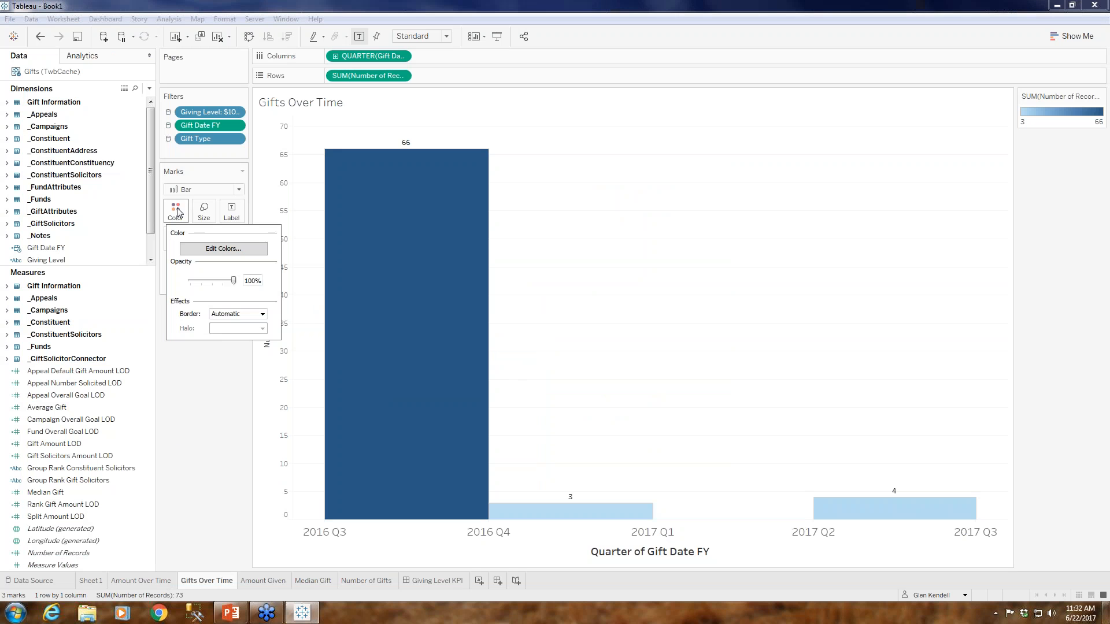
{"action": "left_click", "coordinate": [248, 250]}
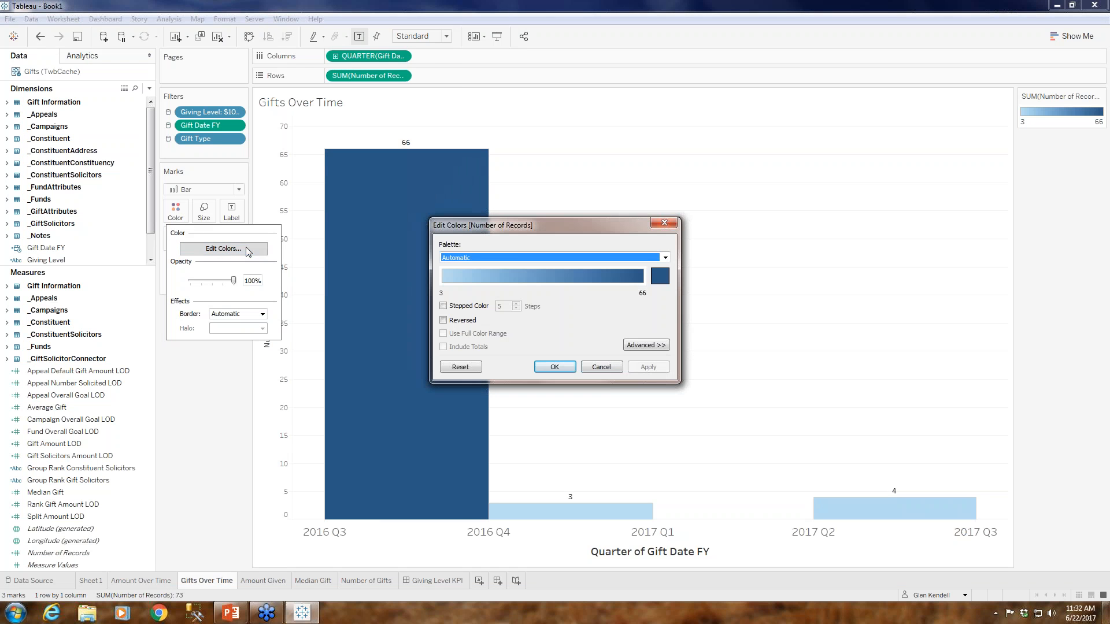
{"action": "left_click", "coordinate": [488, 258]}
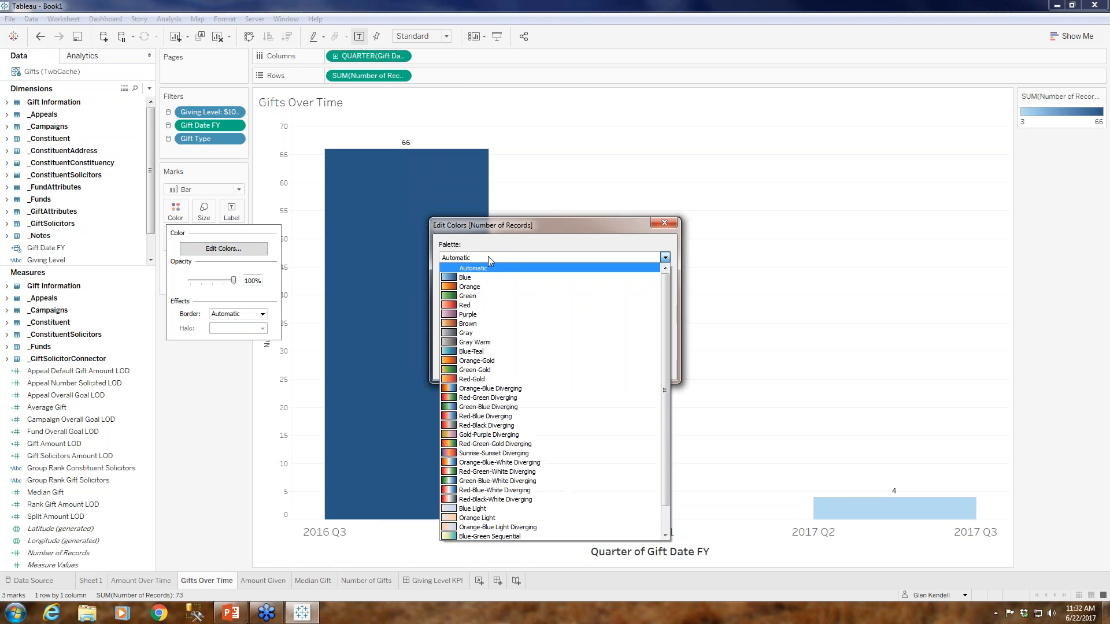
{"action": "left_click", "coordinate": [510, 398]}
{"action": "left_click", "coordinate": [469, 305]}
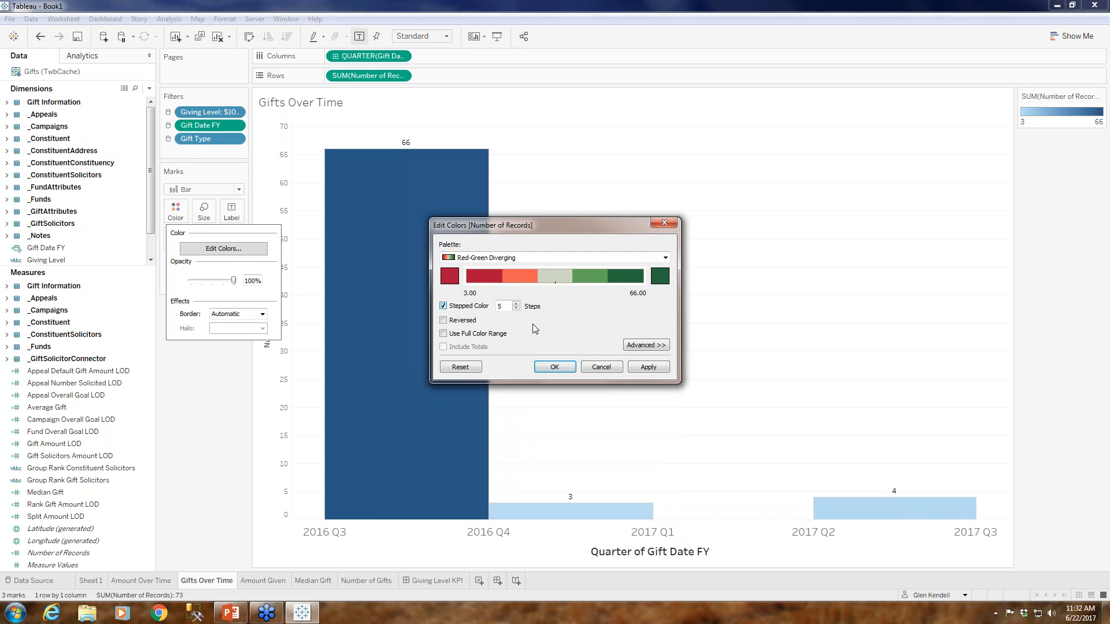
{"action": "left_click", "coordinate": [516, 309]}
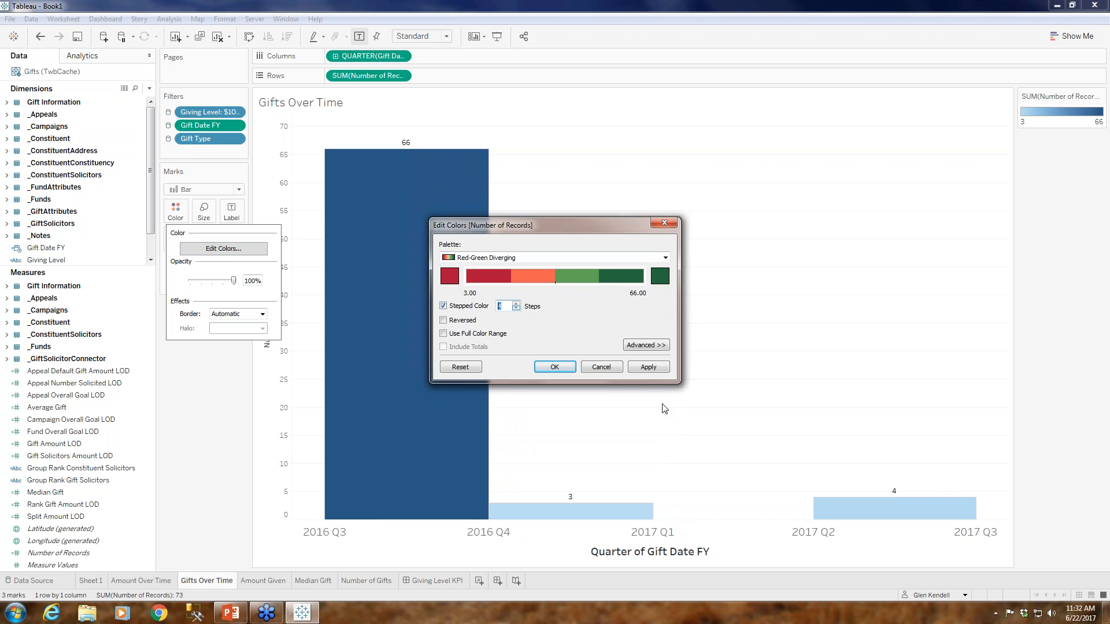
{"action": "left_click", "coordinate": [648, 366]}
{"action": "left_click", "coordinate": [553, 367]}
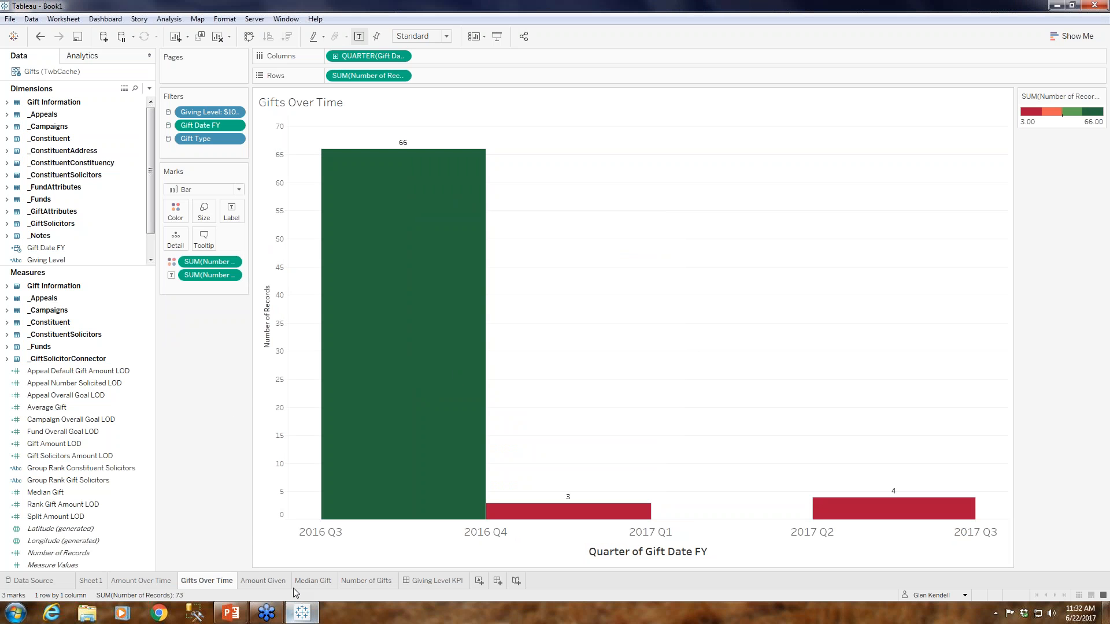
Show the title on the Giving Level KPI dashboard and format it as centered, bold, orange text.
{"action": "left_click", "coordinate": [451, 581]}
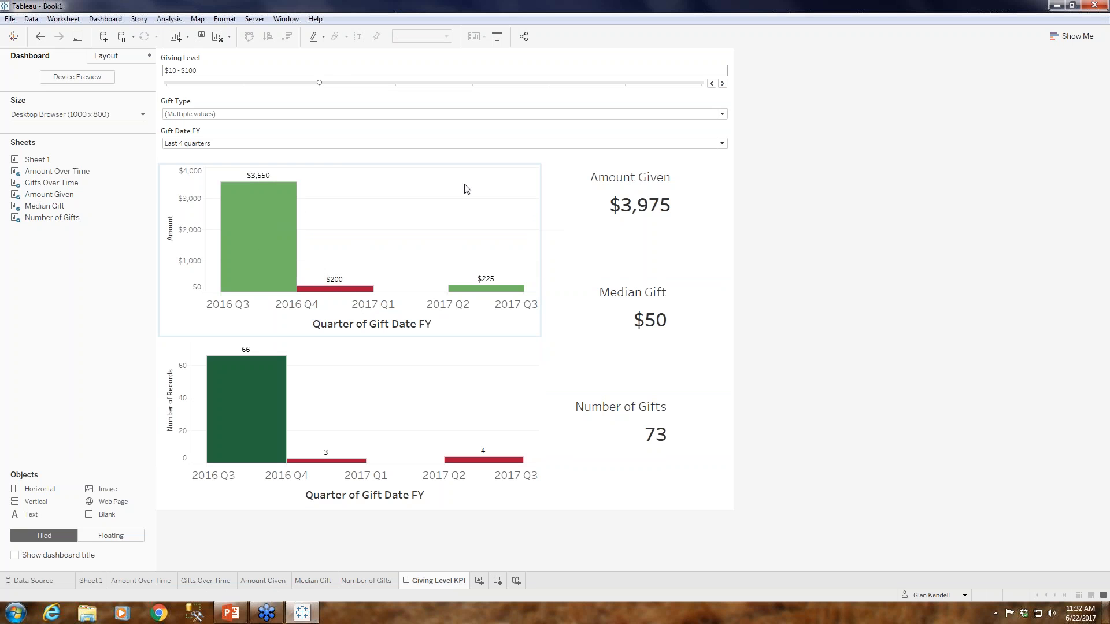
{"action": "left_click", "coordinate": [103, 21]}
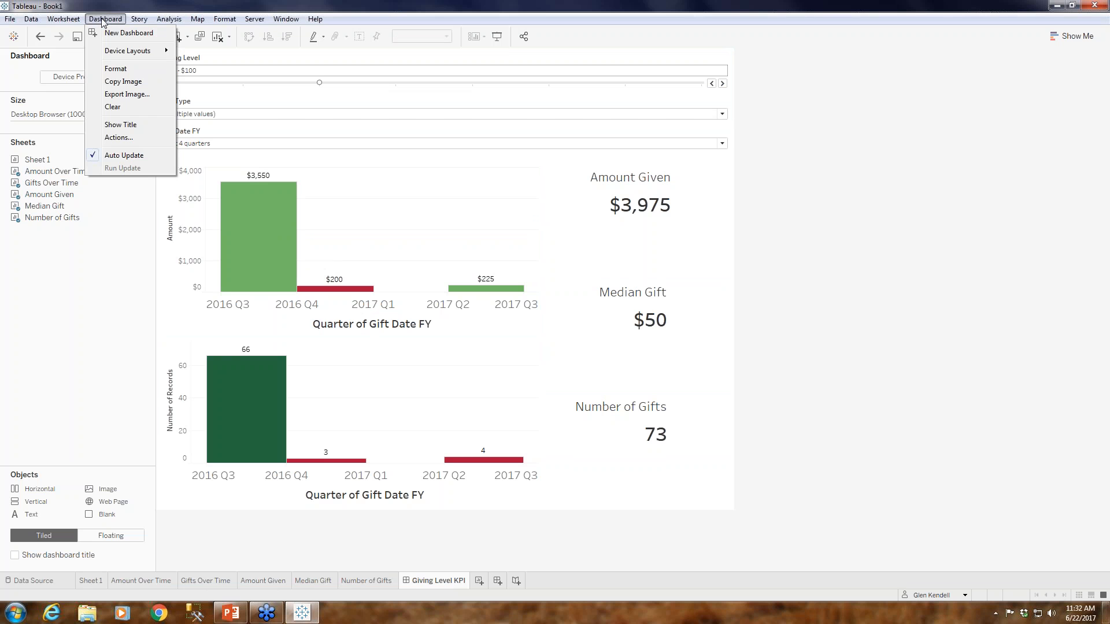
{"action": "left_click", "coordinate": [120, 125]}
{"action": "right_click", "coordinate": [166, 65]}
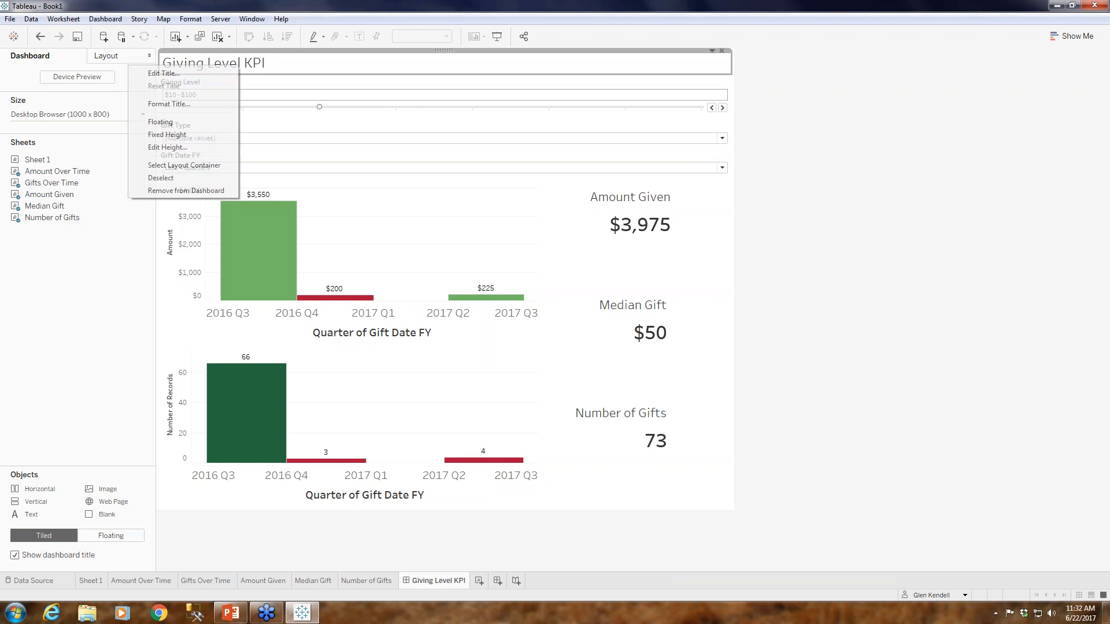
{"action": "left_click", "coordinate": [197, 74]}
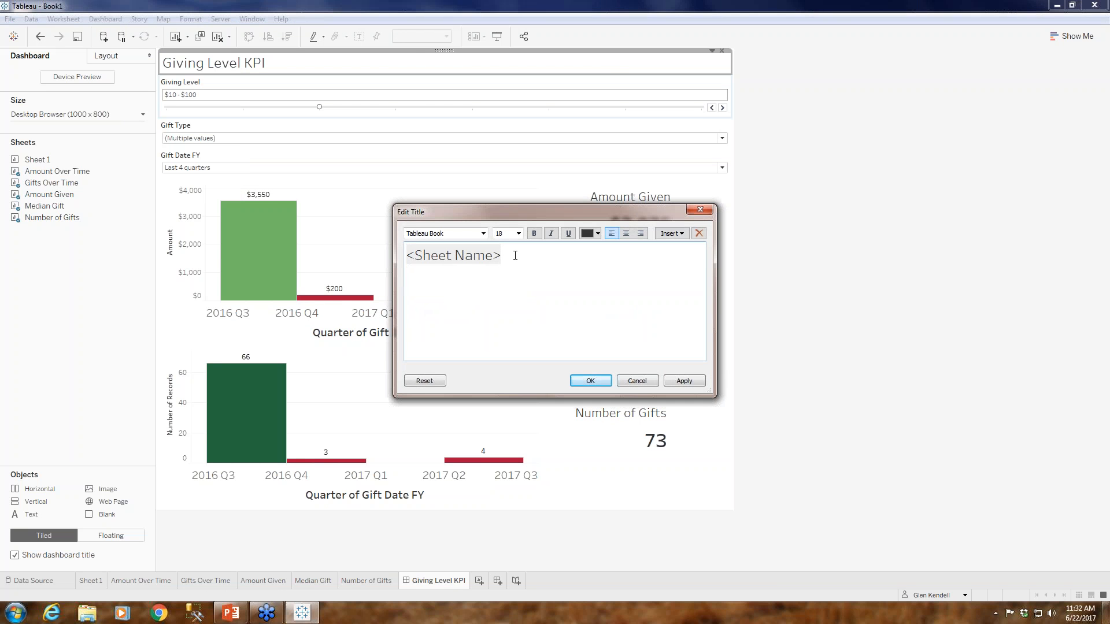
{"action": "key", "text": "ctrl+a"}
{"action": "left_click", "coordinate": [625, 233]}
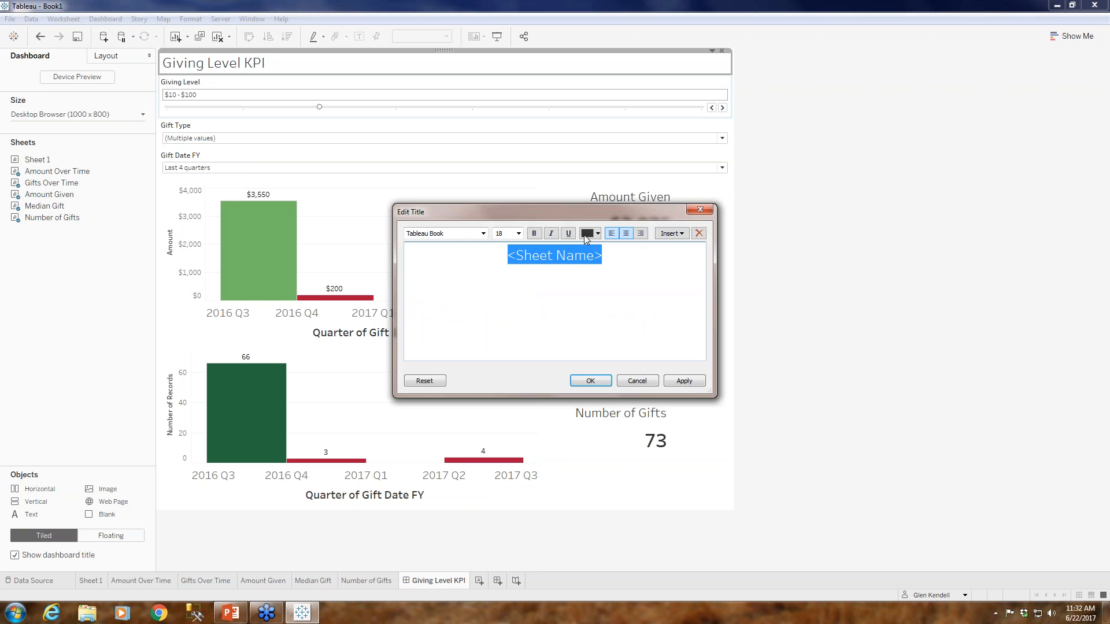
{"action": "left_click", "coordinate": [534, 233]}
{"action": "left_click", "coordinate": [598, 233]}
{"action": "left_click", "coordinate": [622, 254]}
{"action": "left_click", "coordinate": [682, 380]}
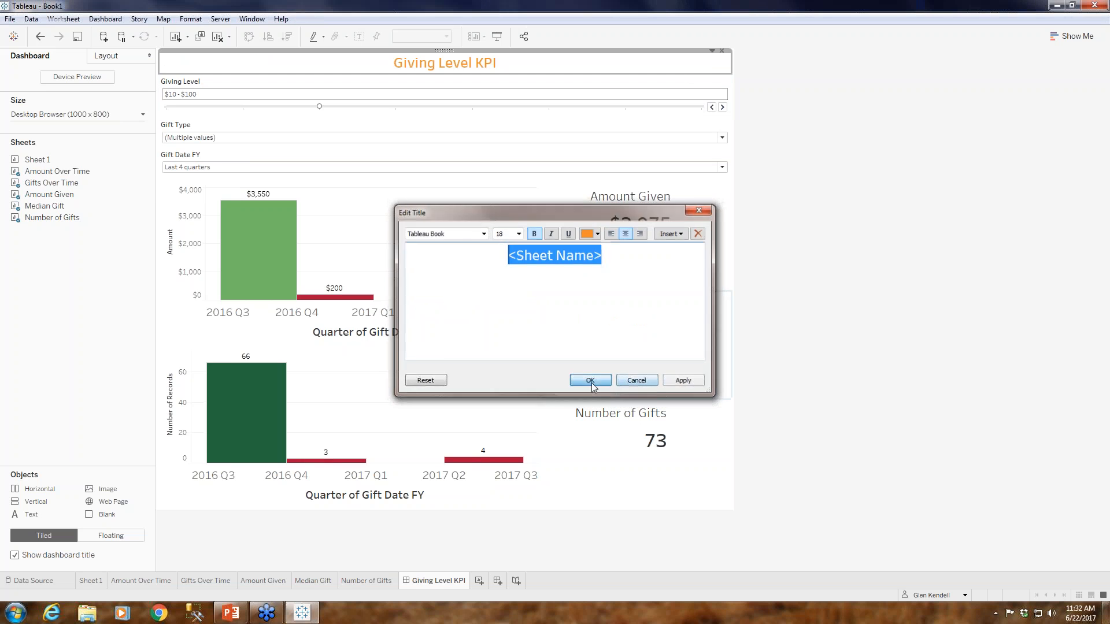
{"action": "left_click", "coordinate": [587, 380]}
{"action": "left_click", "coordinate": [695, 218]}
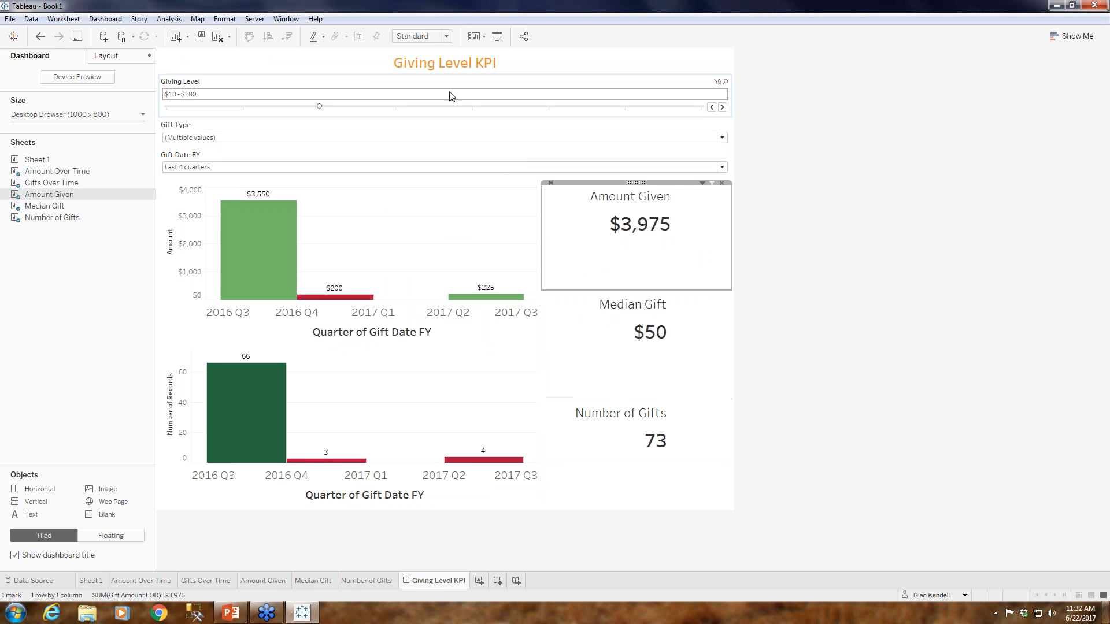
Try moving the dashboard title below the charts and undo the move.
{"action": "left_click", "coordinate": [373, 72]}
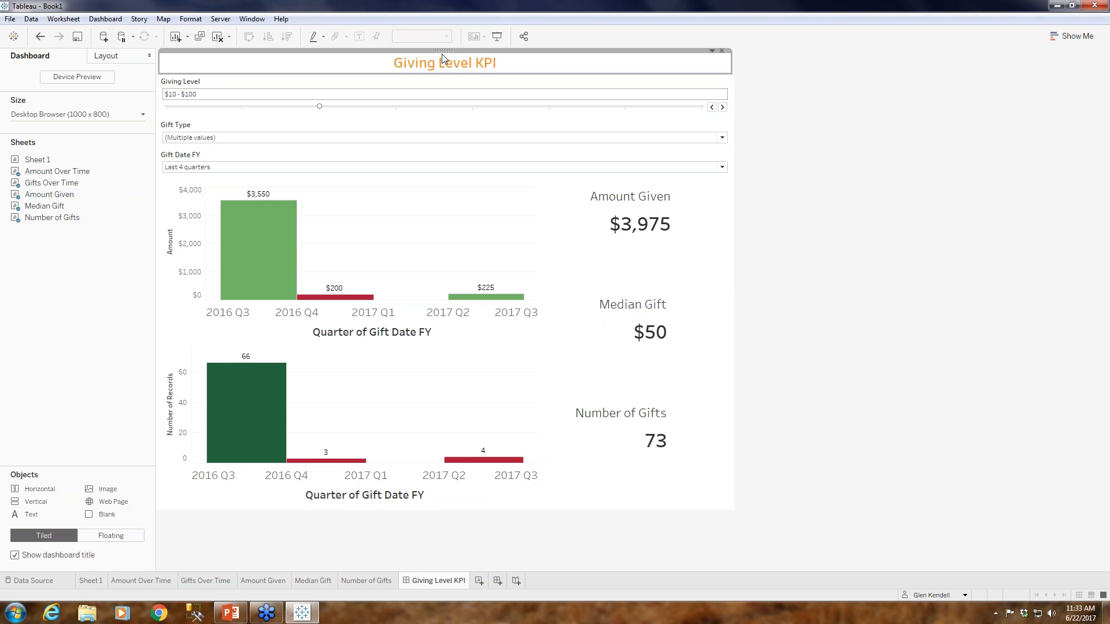
{"action": "mouse_move", "coordinate": [443, 57]}
{"action": "left_mouse_down"}
{"action": "mouse_move", "coordinate": [456, 233]}
{"action": "mouse_move", "coordinate": [524, 480]}
{"action": "mouse_move", "coordinate": [591, 471]}
{"action": "mouse_move", "coordinate": [609, 499]}
{"action": "mouse_move", "coordinate": [672, 508]}
{"action": "left_mouse_up"}
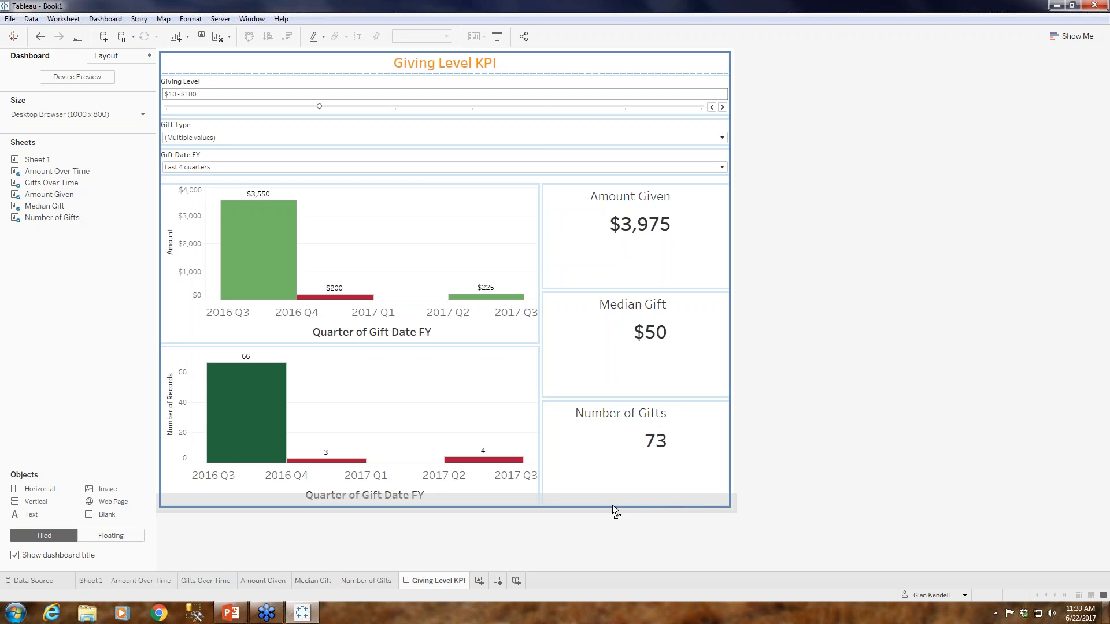
{"action": "left_click_drag", "start_coordinate": [515, 501], "coordinate": [516, 502]}
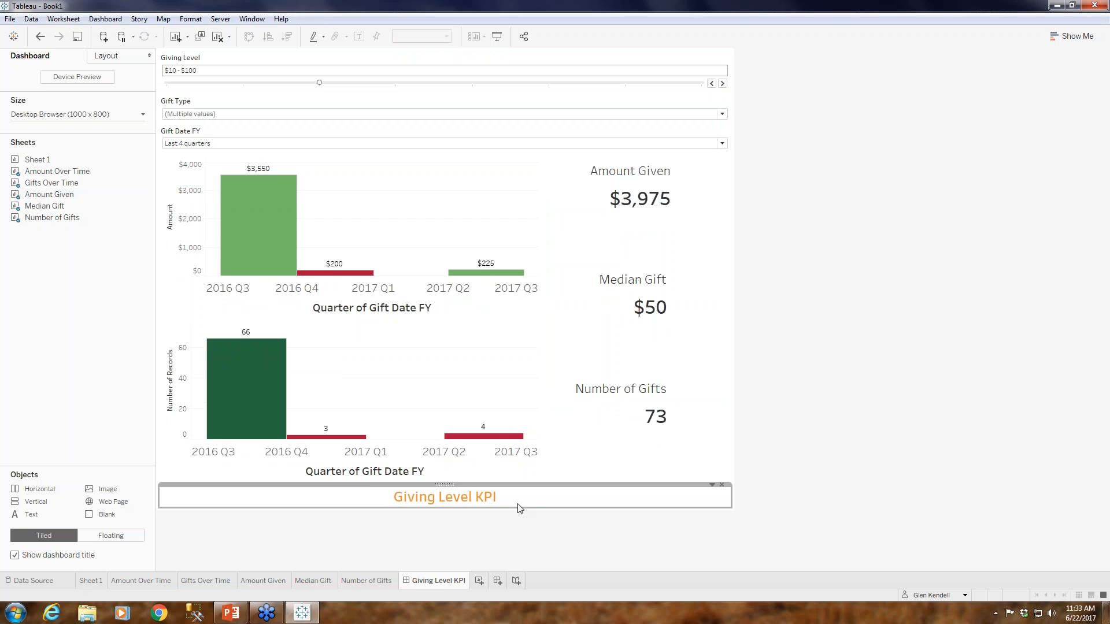
{"action": "left_click", "coordinate": [40, 37]}
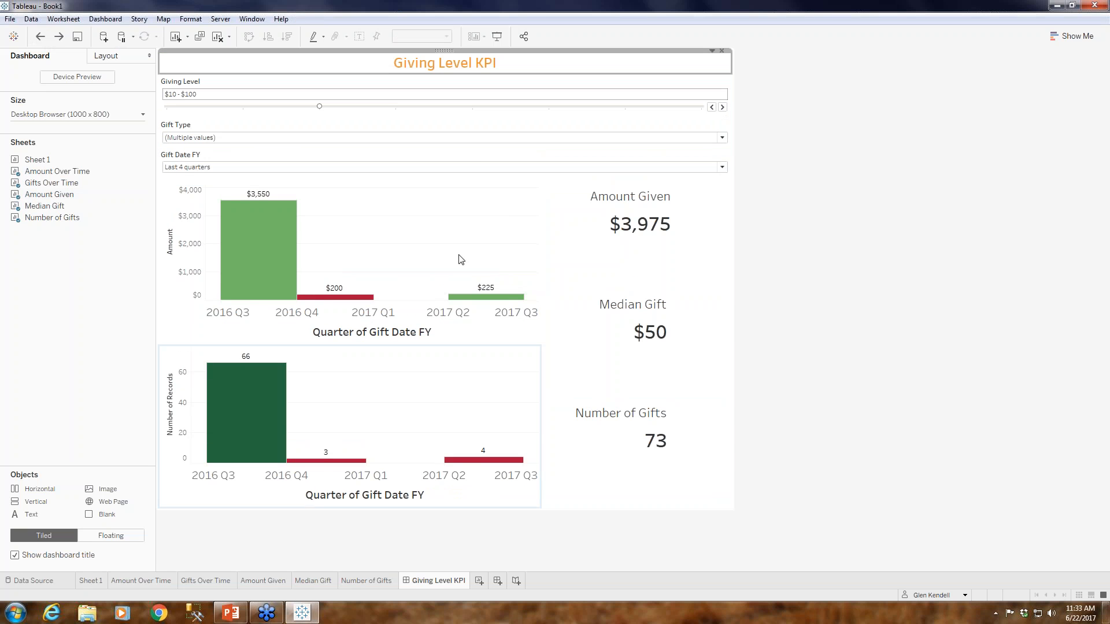
Move the dashboard title into its own column to the right of the filters, charts and value sheets.
{"action": "left_click", "coordinate": [445, 124]}
{"action": "left_click", "coordinate": [443, 60]}
{"action": "left_click_drag", "start_coordinate": [444, 58], "coordinate": [632, 172]}
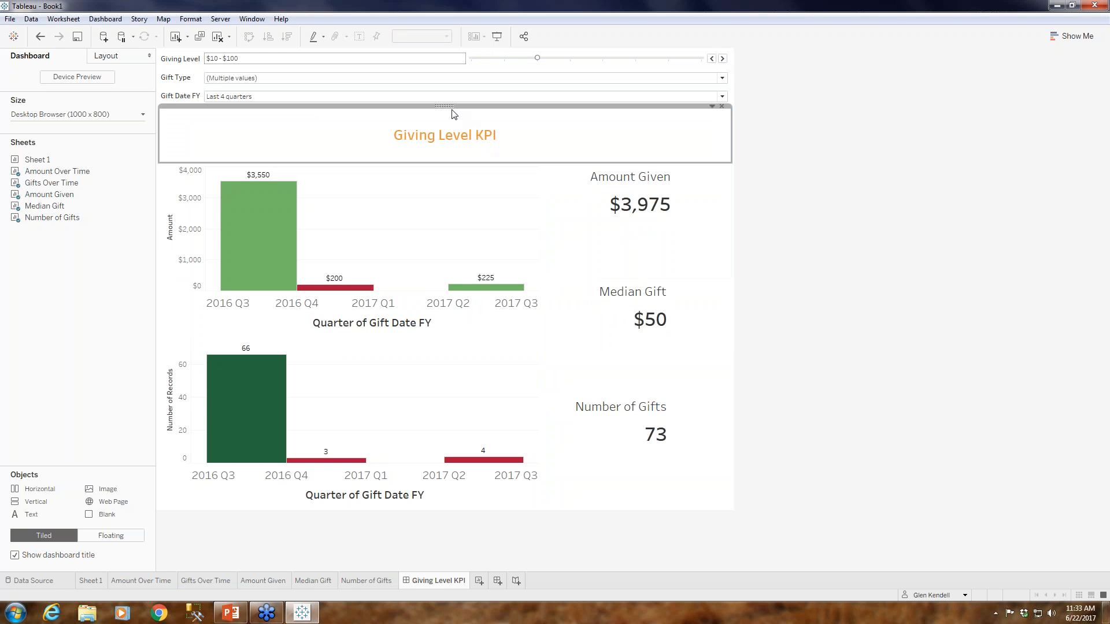
{"action": "left_click_drag", "start_coordinate": [453, 114], "coordinate": [731, 96]}
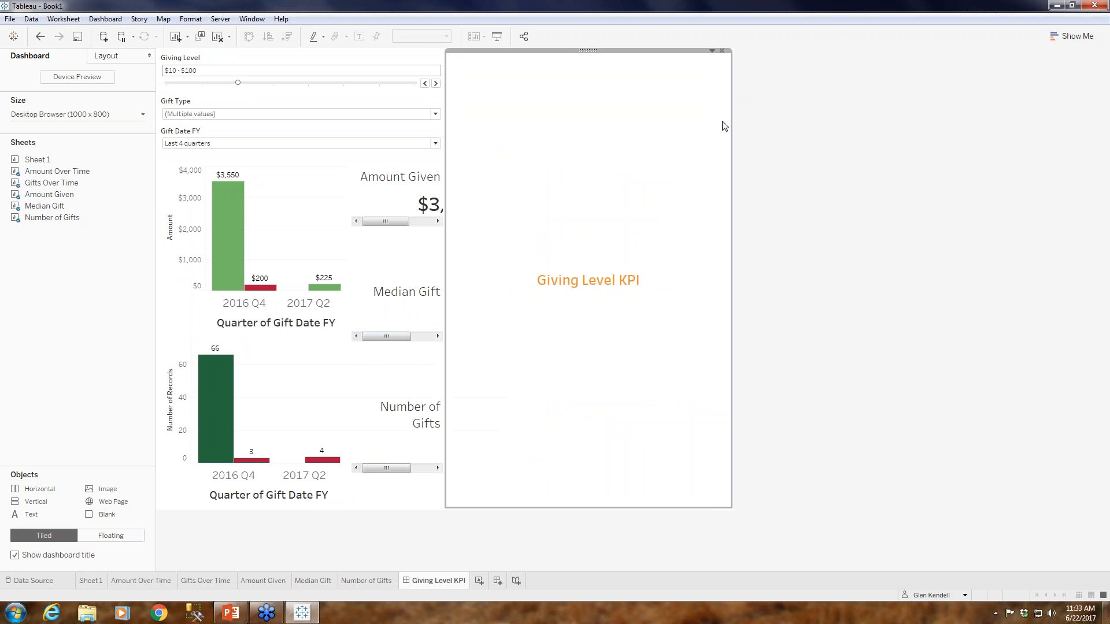
Move the layout container holding Amount Given, Median Gift and Number of Gifts beneath the dashboard title.
{"action": "left_click", "coordinate": [434, 204]}
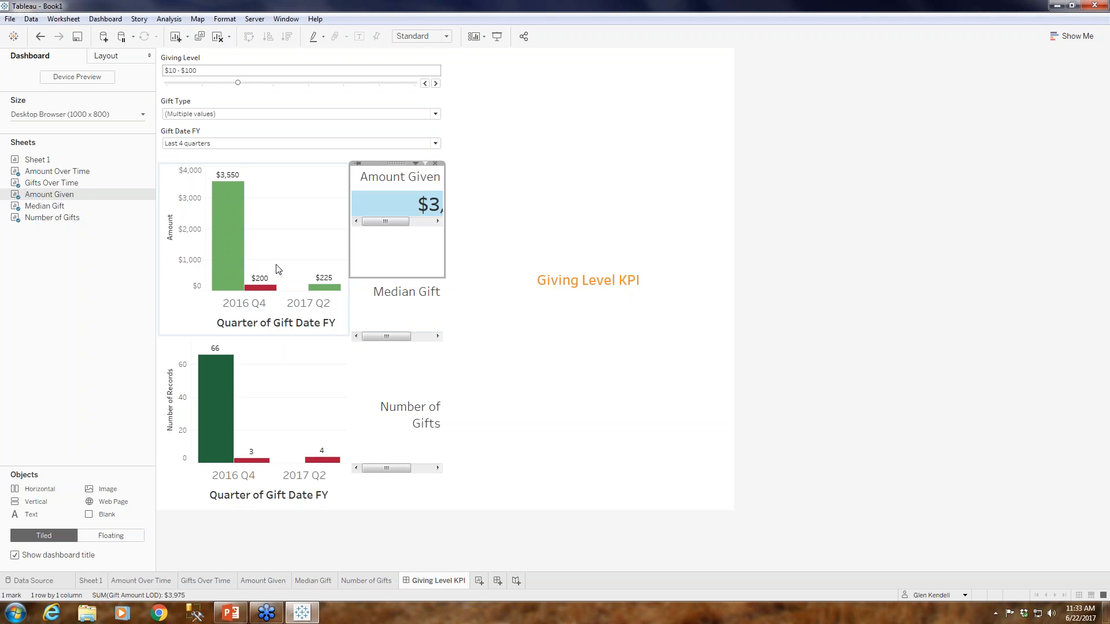
{"action": "left_click", "coordinate": [416, 164]}
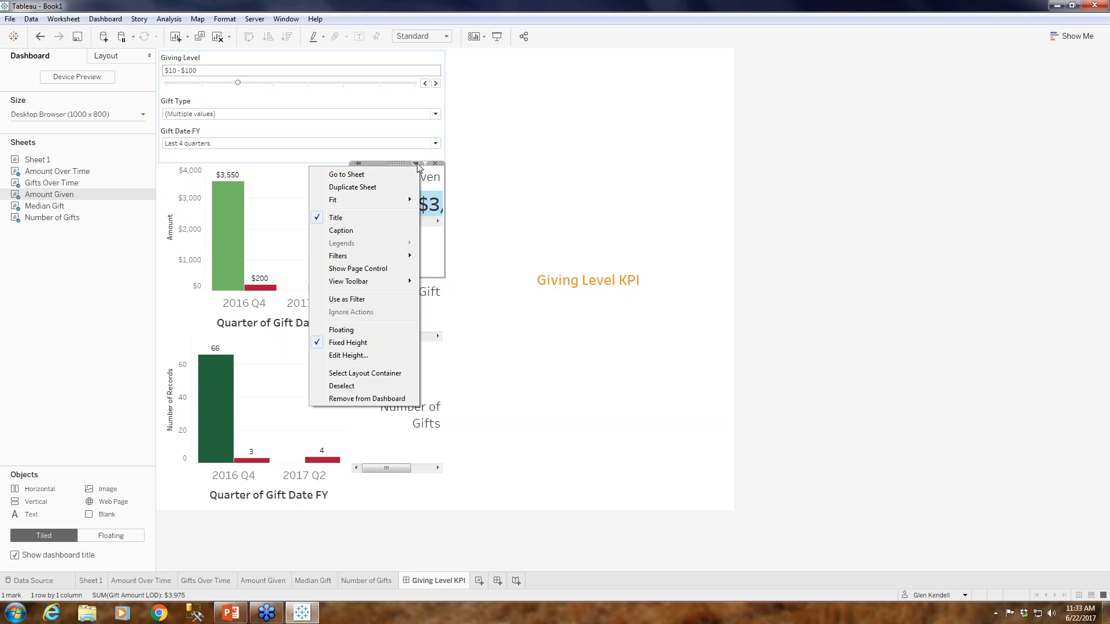
{"action": "left_click", "coordinate": [350, 373]}
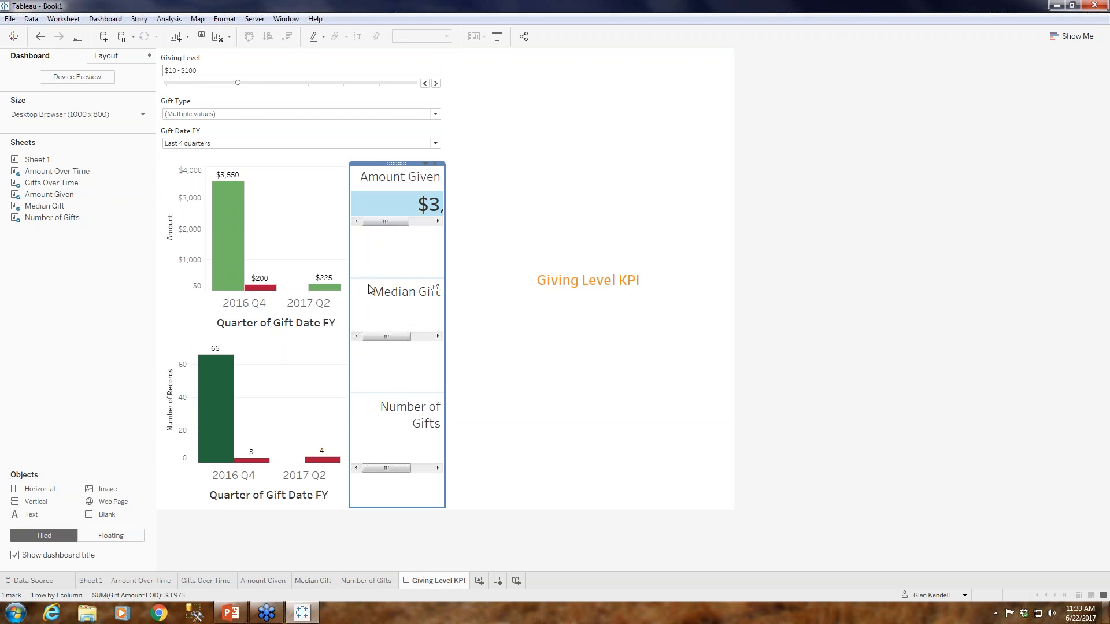
{"action": "left_click_drag", "start_coordinate": [396, 163], "coordinate": [584, 488]}
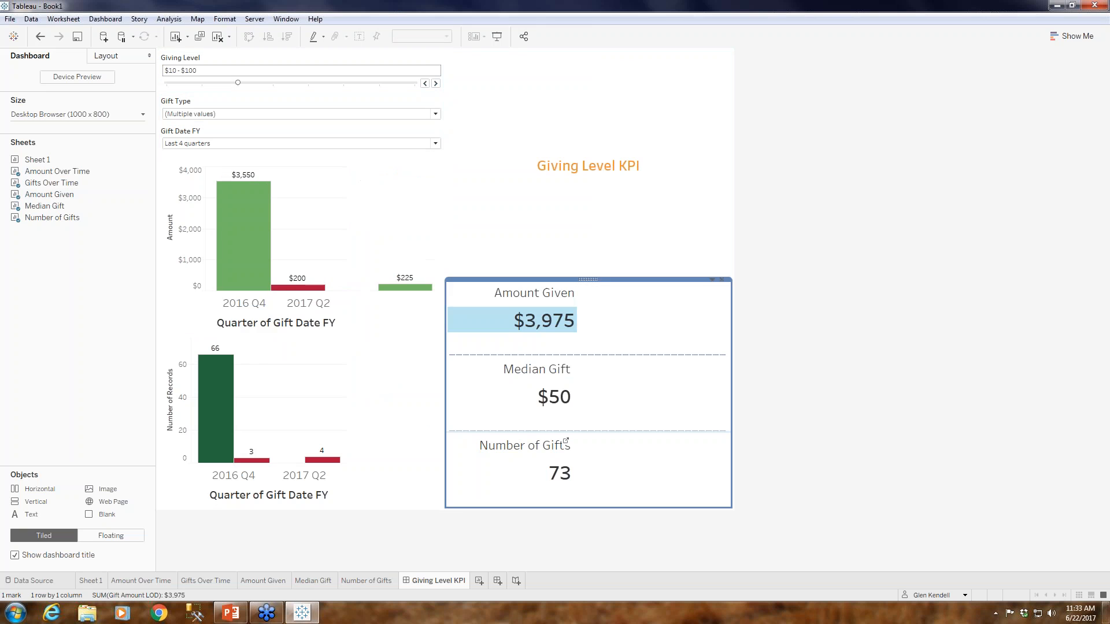
Extend the value sheets container up to the top of the charts and widen the filter and chart column.
{"action": "left_click_drag", "start_coordinate": [602, 280], "coordinate": [610, 160]}
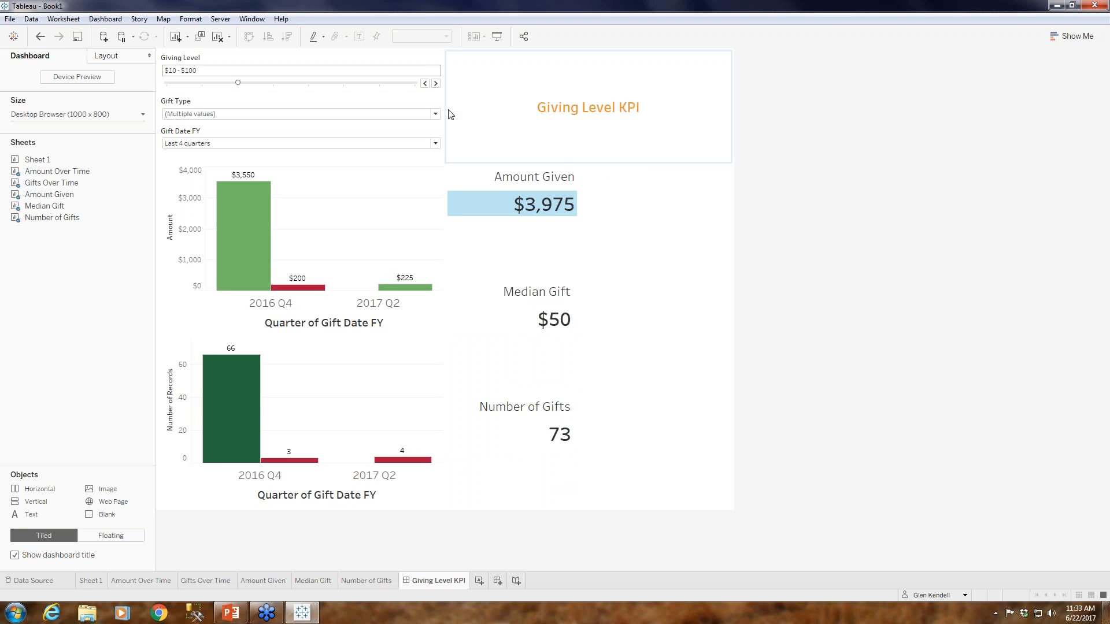
{"action": "left_click_drag", "start_coordinate": [451, 115], "coordinate": [522, 114]}
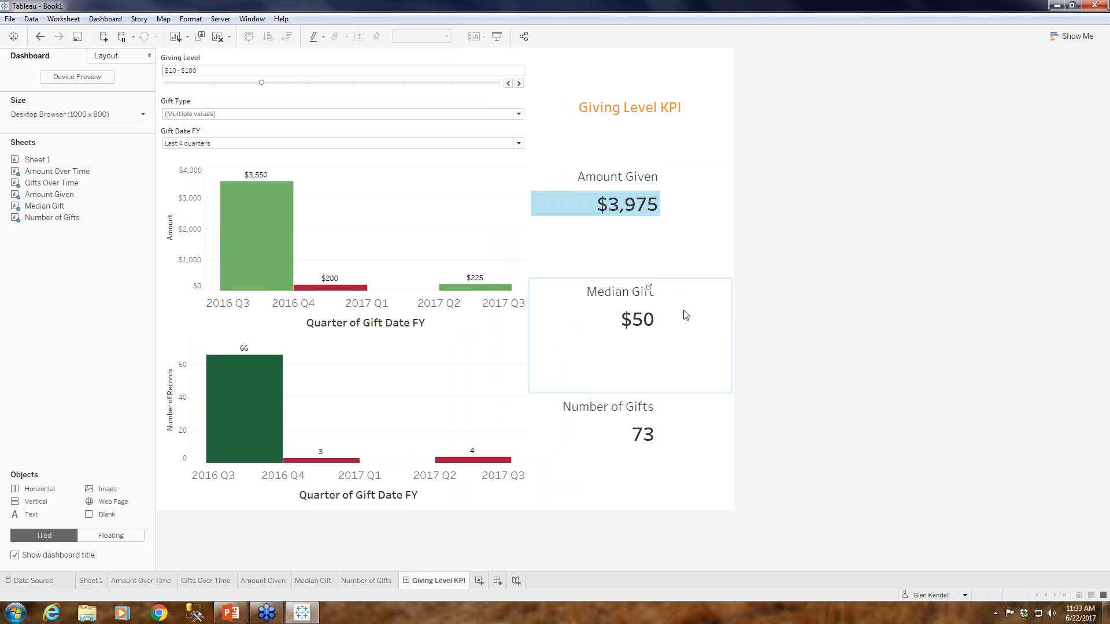
{"action": "left_click", "coordinate": [616, 245]}
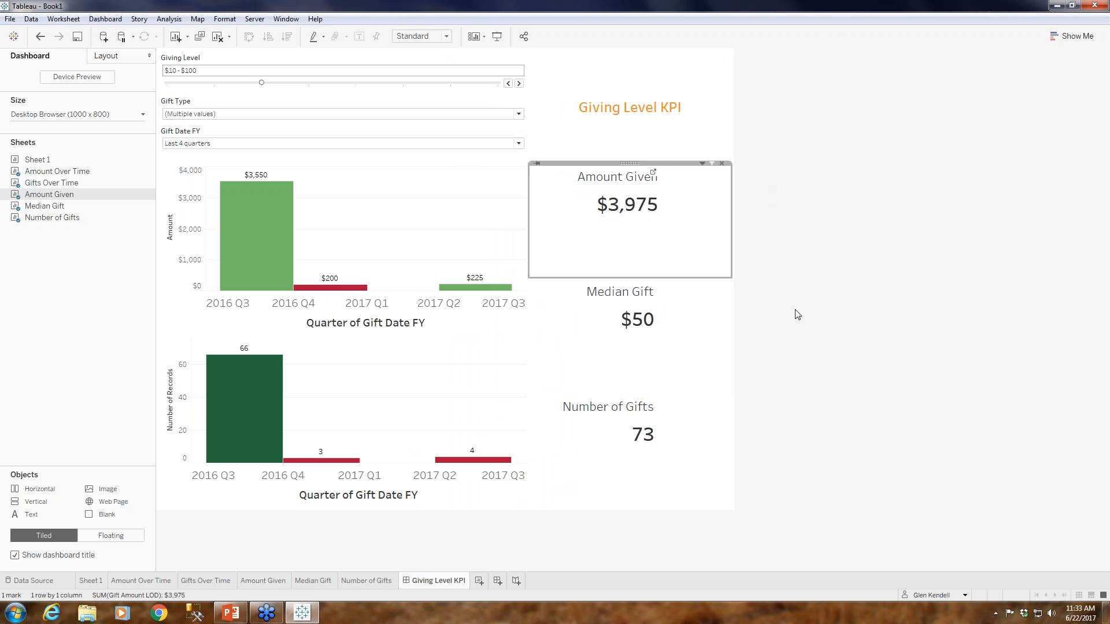
{"action": "left_click", "coordinate": [910, 306]}
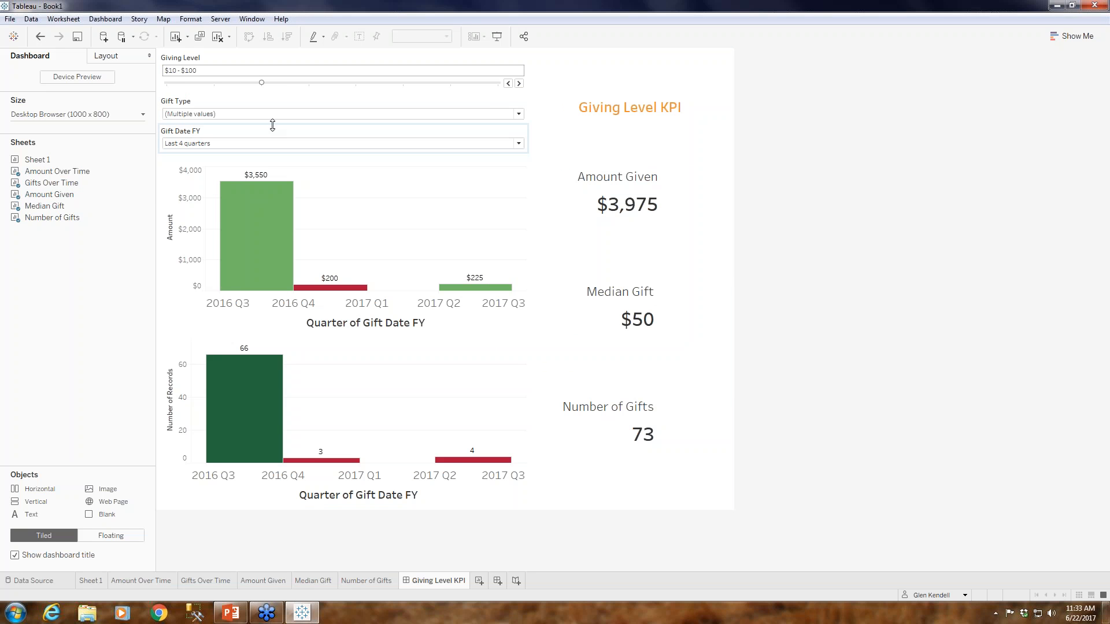
Set the dashboard's Giving Level filter to (All).
{"action": "left_click", "coordinate": [261, 84]}
{"action": "left_click_drag", "start_coordinate": [262, 84], "coordinate": [168, 84]}
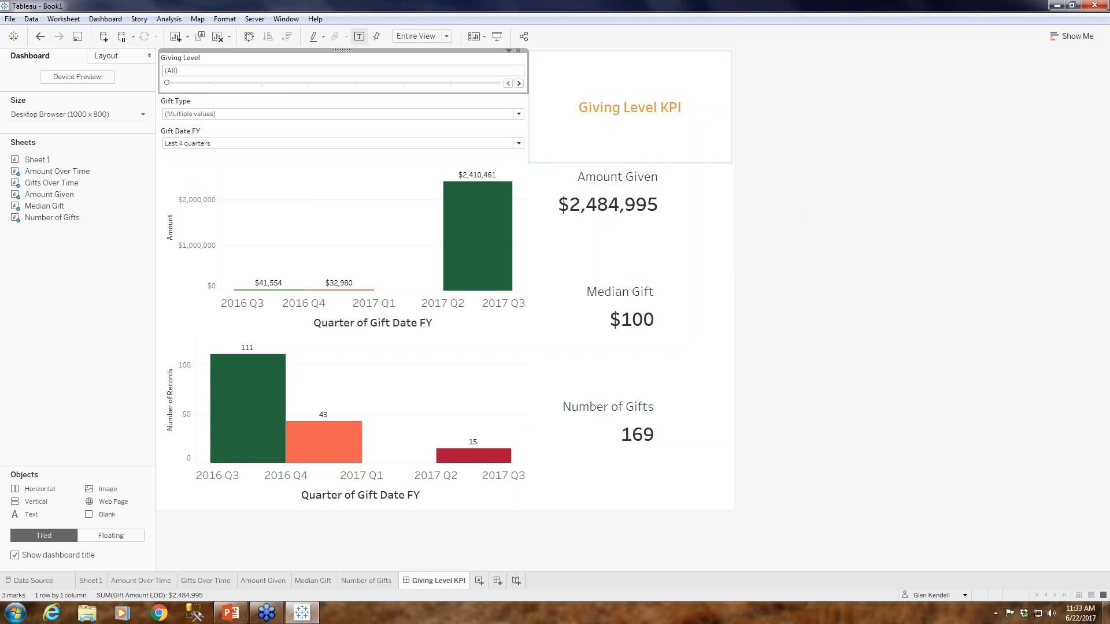
{"action": "left_click", "coordinate": [908, 250]}
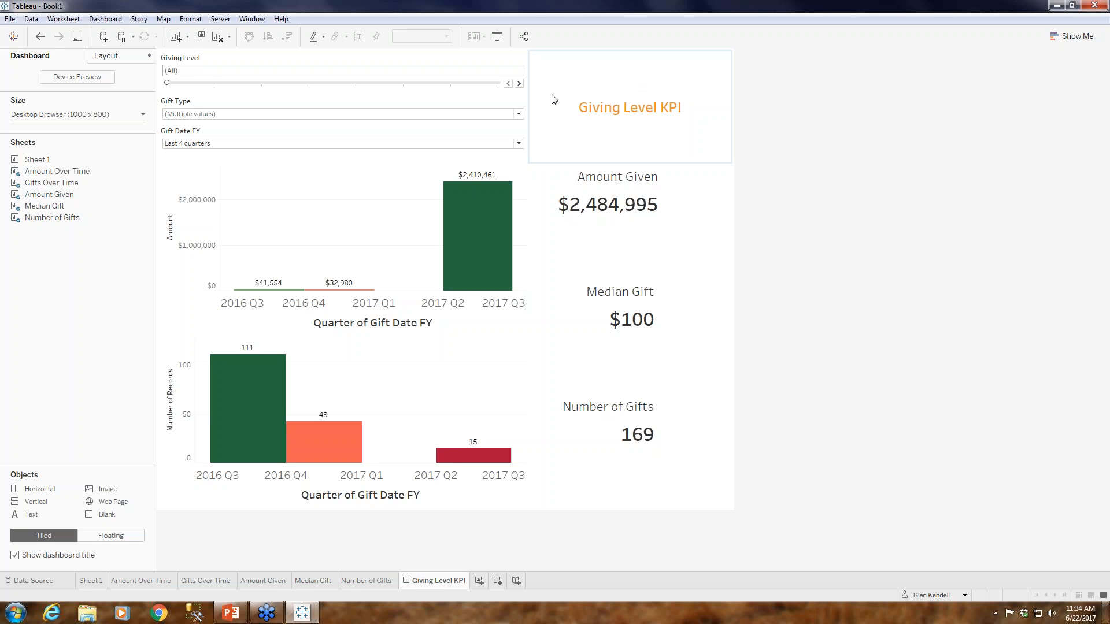
Advance the dashboard's Giving Level filter one level at a time to $1K - $10K and compare the figures with Sheet 1.
{"action": "left_click", "coordinate": [519, 84]}
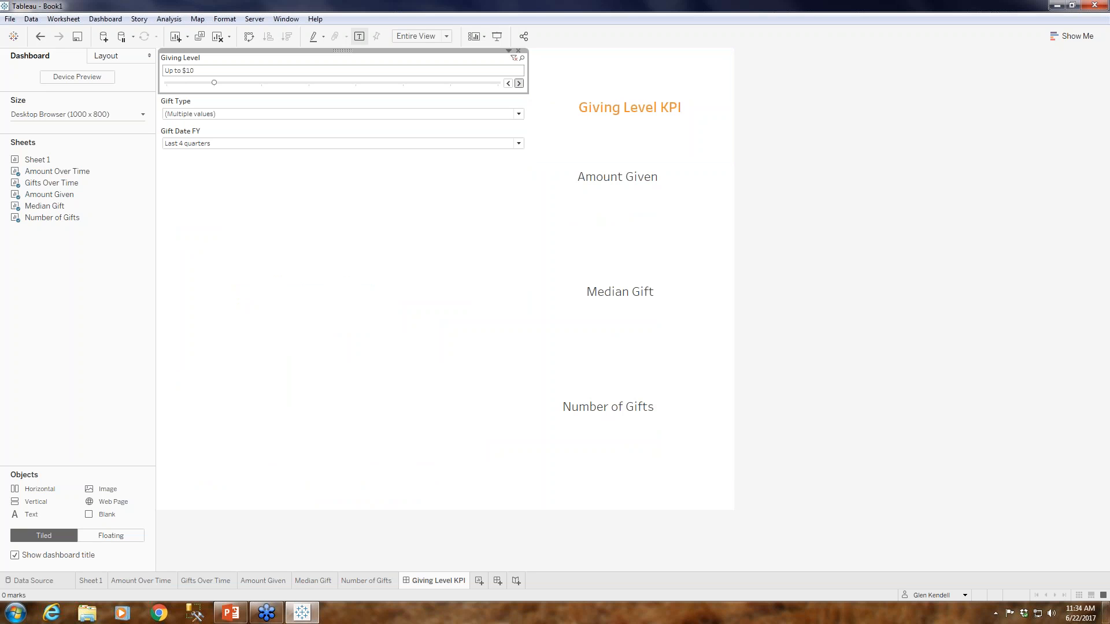
{"action": "left_click", "coordinate": [519, 83]}
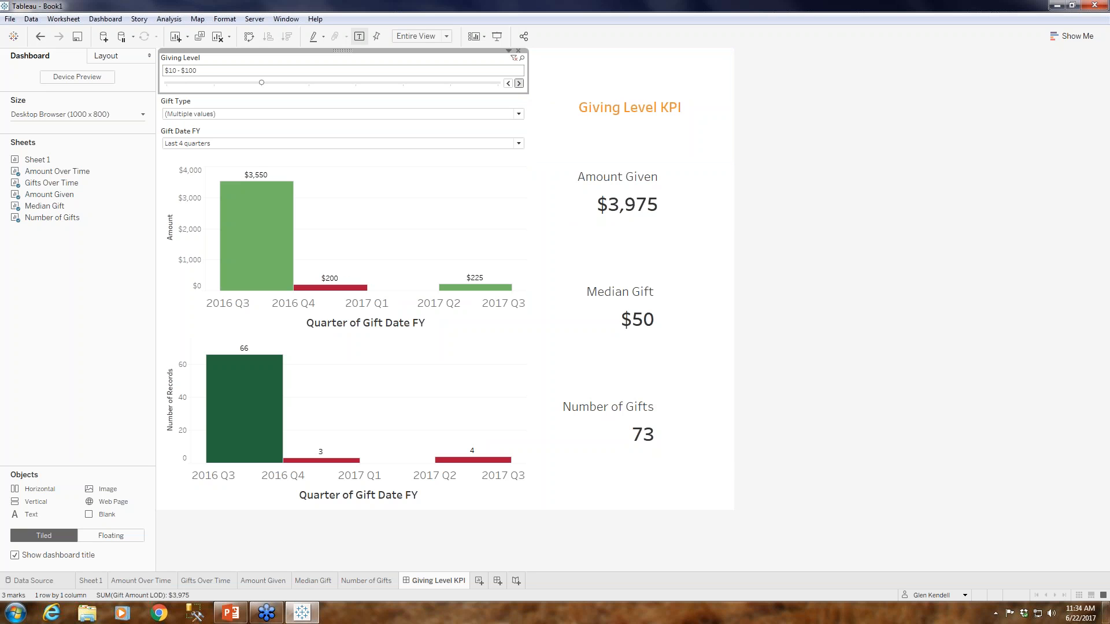
{"action": "left_click", "coordinate": [519, 83]}
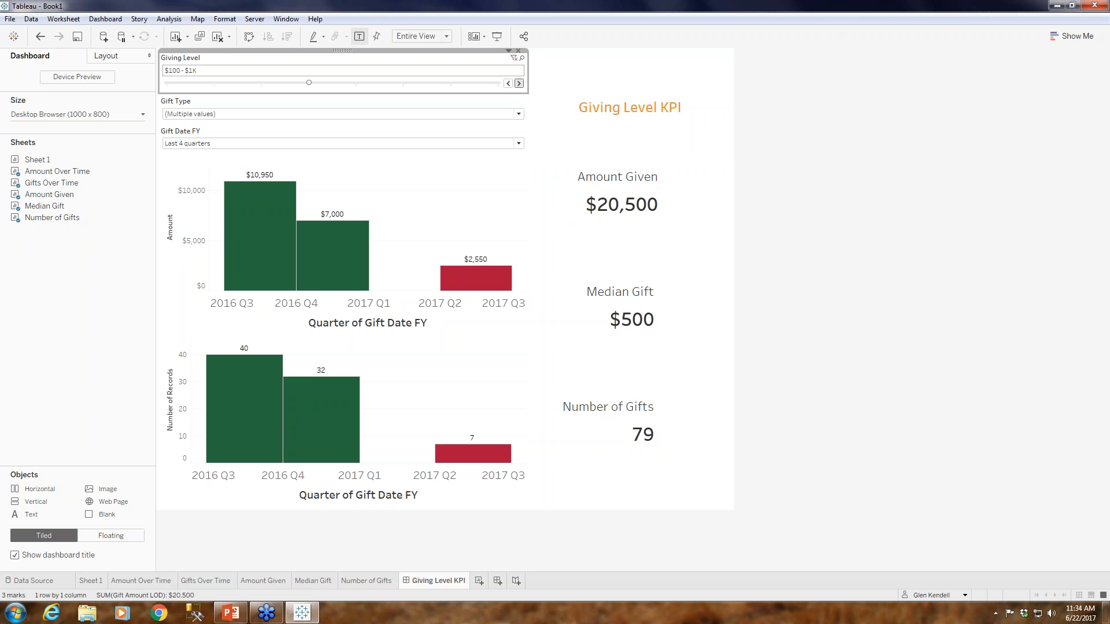
{"action": "left_click", "coordinate": [519, 83]}
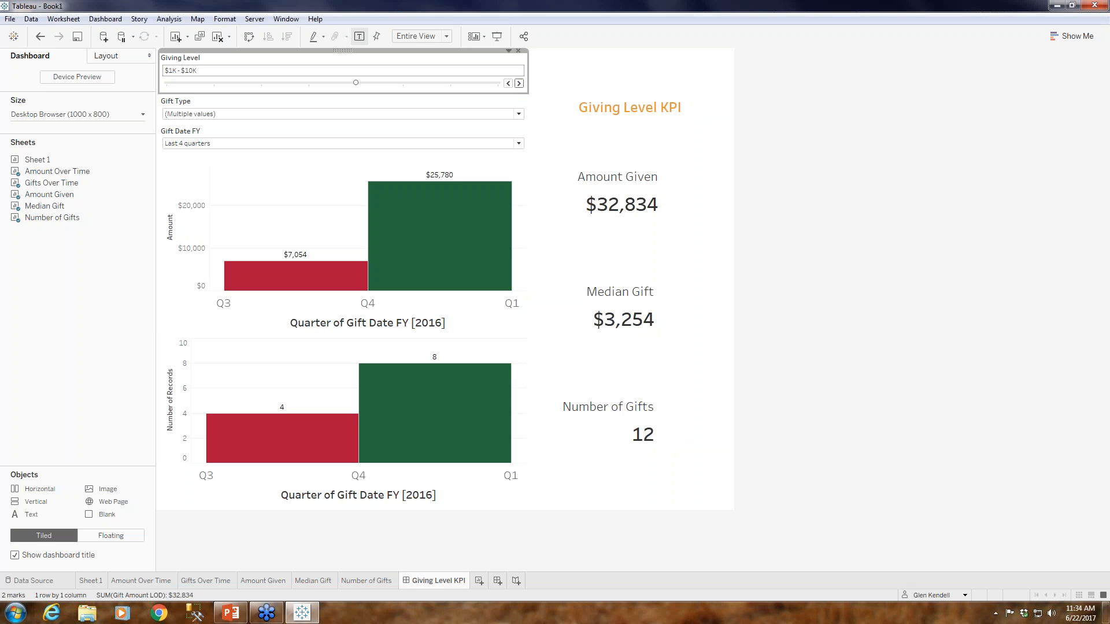
{"action": "left_click", "coordinate": [96, 584]}
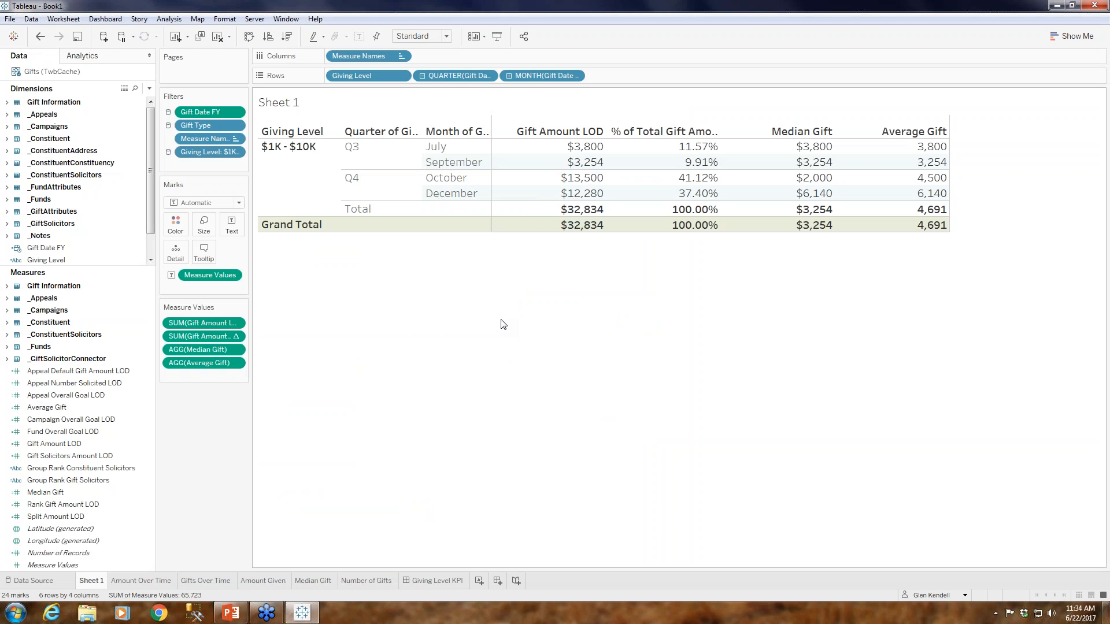
{"action": "left_click", "coordinate": [437, 581]}
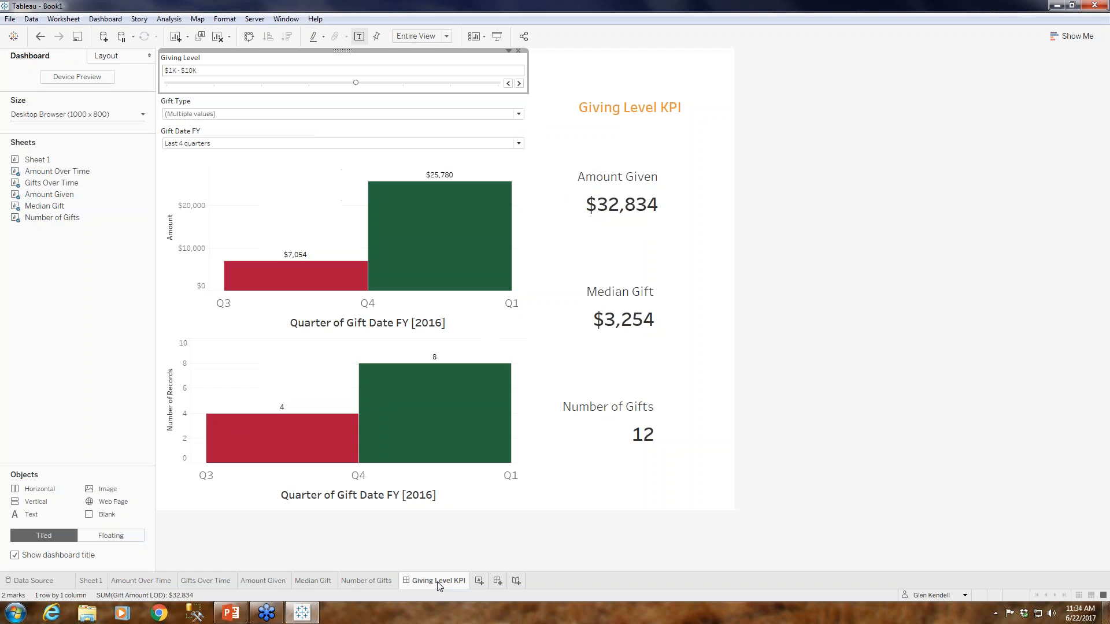
Advance the Giving Level filter to $100K - $1M and drill the dashboard's Amount Over Time chart down to months.
{"action": "left_click", "coordinate": [519, 84]}
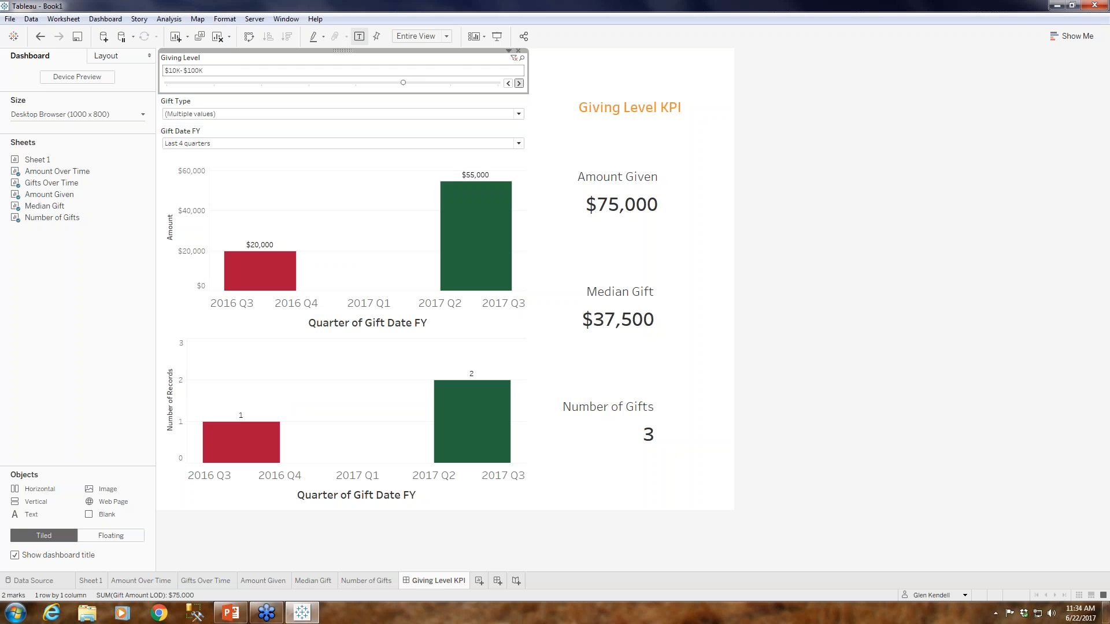
{"action": "left_click", "coordinate": [518, 84]}
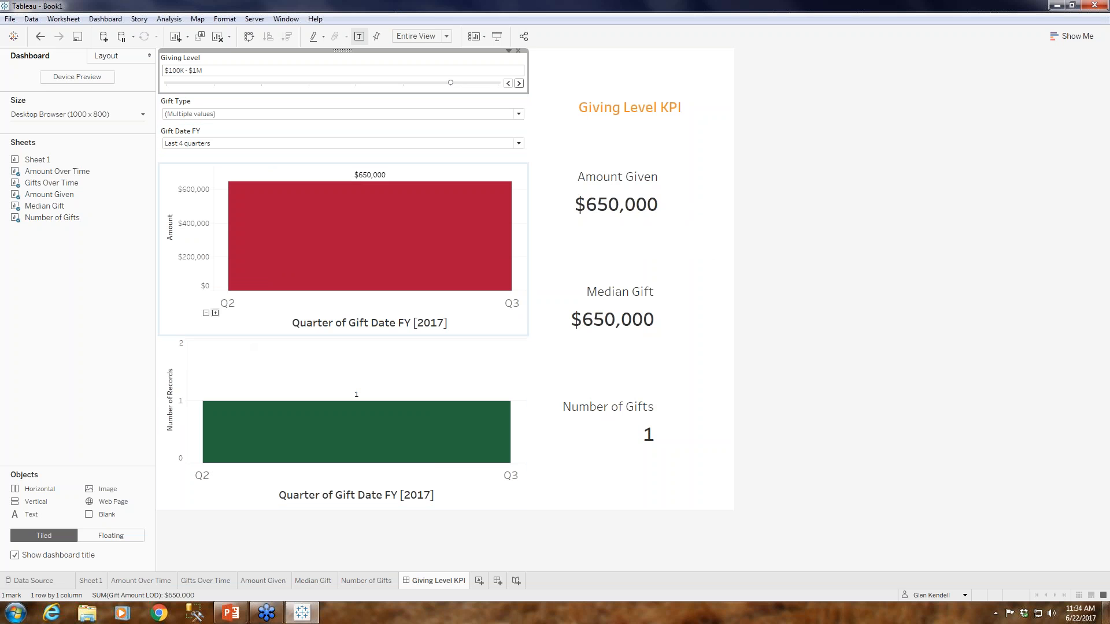
{"action": "mouse_move", "coordinate": [203, 315]}
{"action": "left_click", "coordinate": [216, 314]}
{"action": "left_click", "coordinate": [216, 313]}
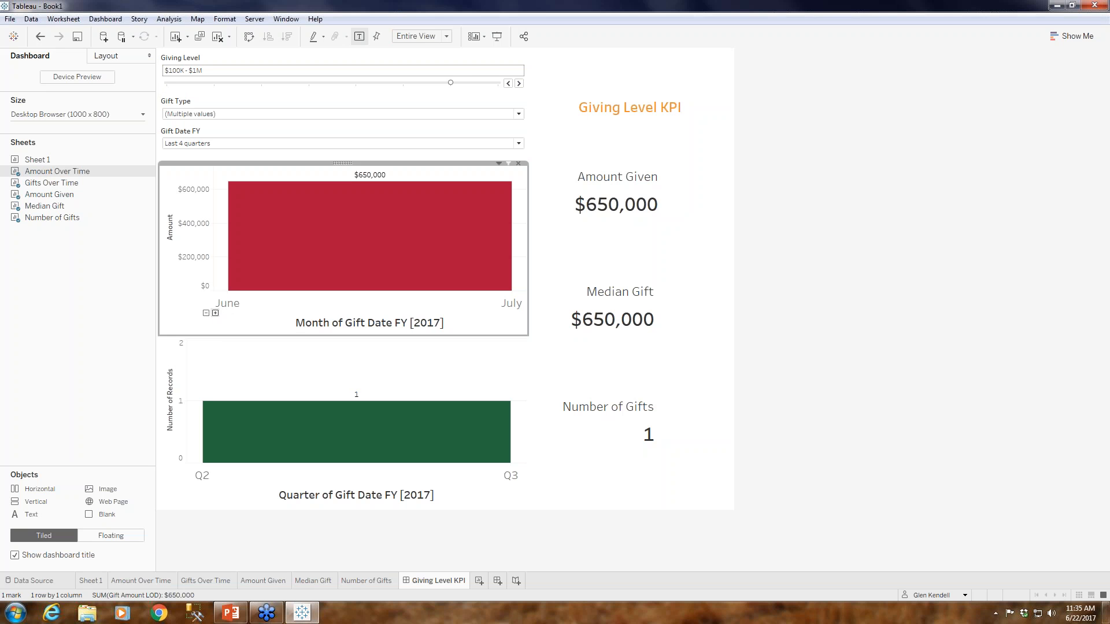
Reset the Giving Level filter to (All) and drill the dashboard's Gifts Over Time chart down to weeks.
{"action": "left_click_drag", "start_coordinate": [450, 83], "coordinate": [173, 89]}
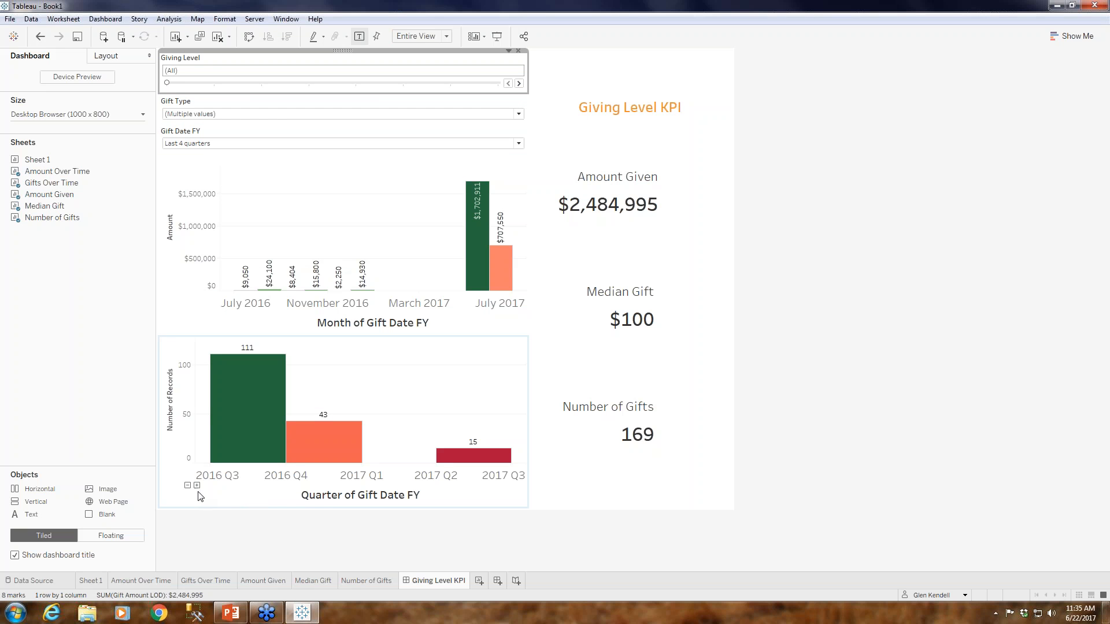
{"action": "left_click", "coordinate": [198, 487]}
{"action": "left_click", "coordinate": [197, 486]}
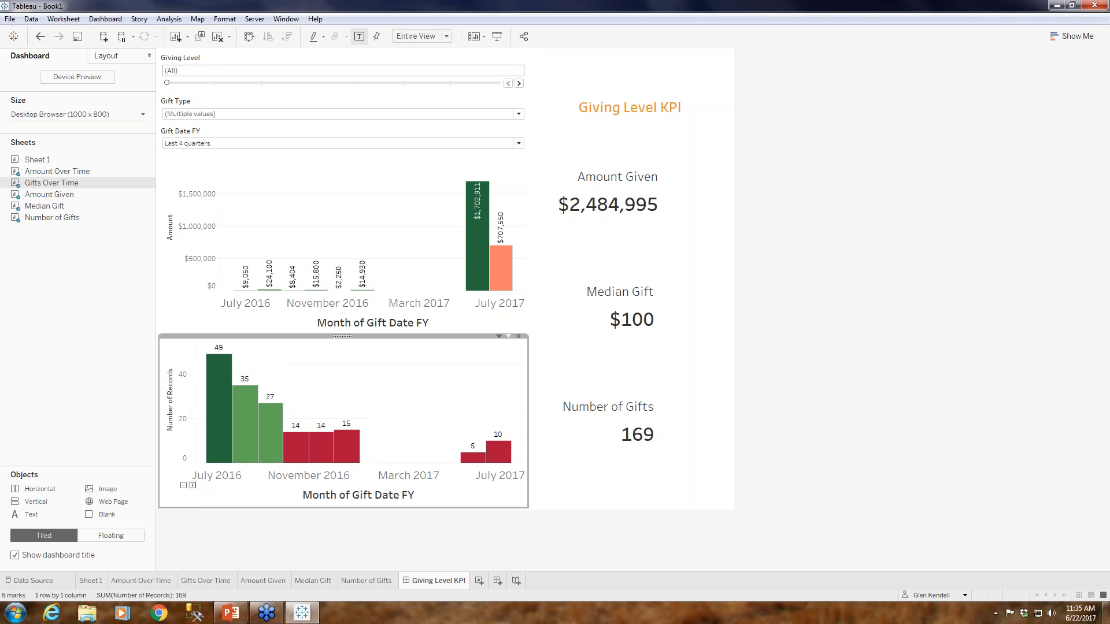
{"action": "left_click", "coordinate": [193, 487]}
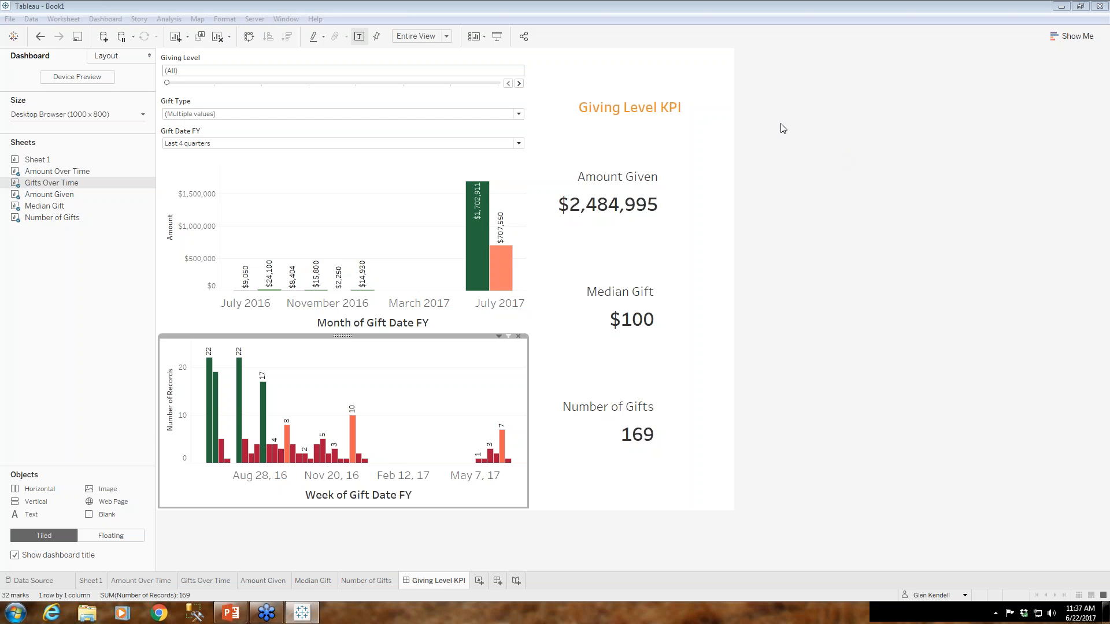
Review the available options of the Gift Type filter on the Amount Over Time worksheet.
{"action": "left_click", "coordinate": [127, 582]}
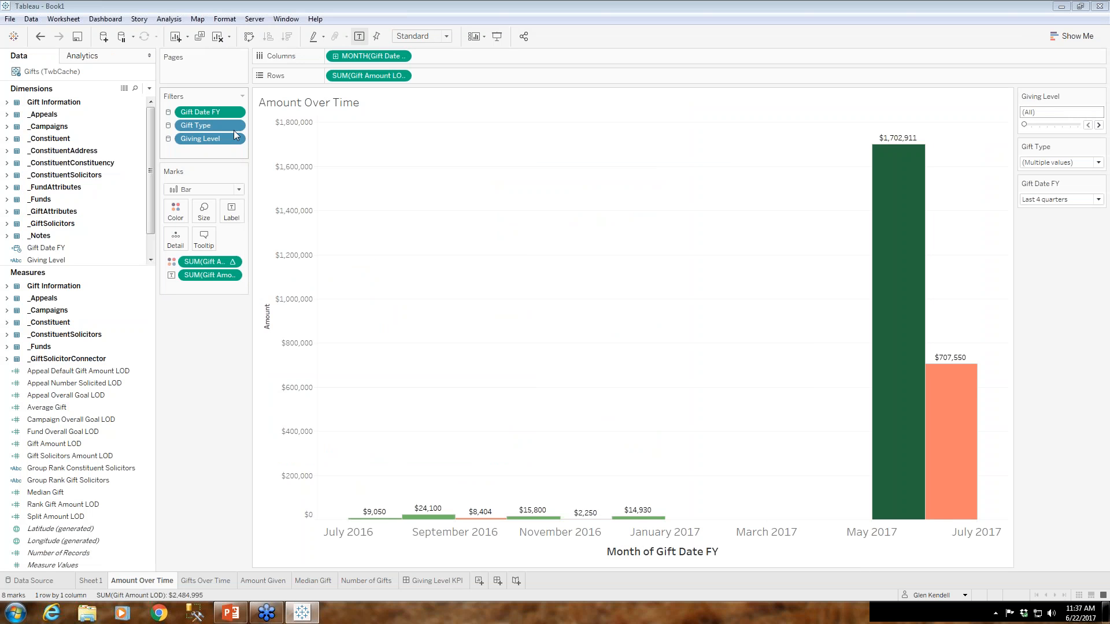
{"action": "left_click", "coordinate": [236, 127]}
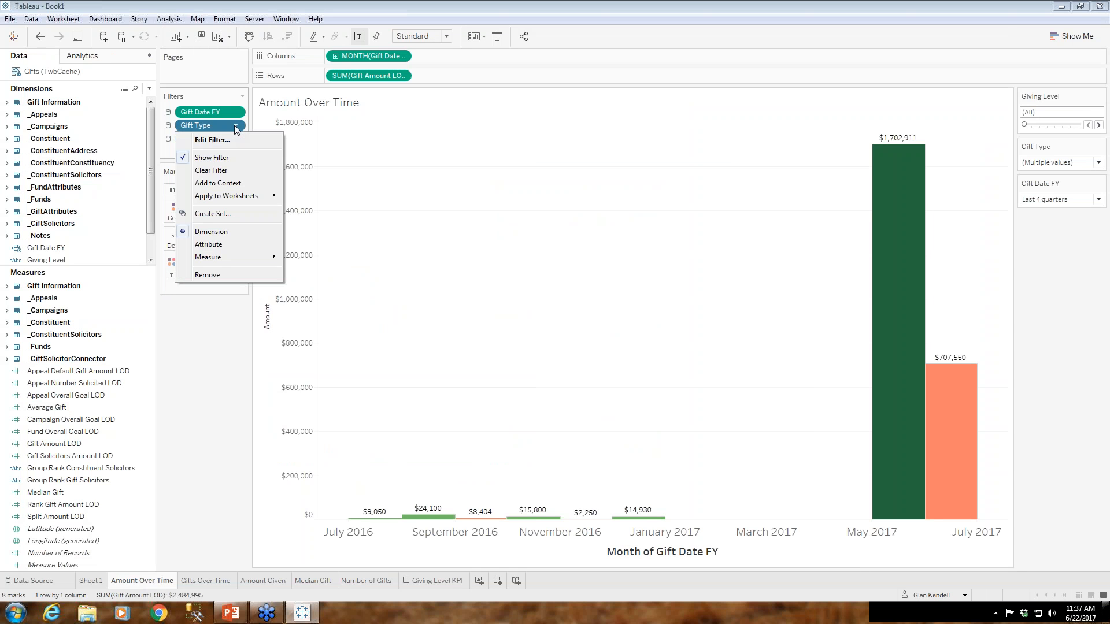
{"action": "left_click", "coordinate": [711, 101]}
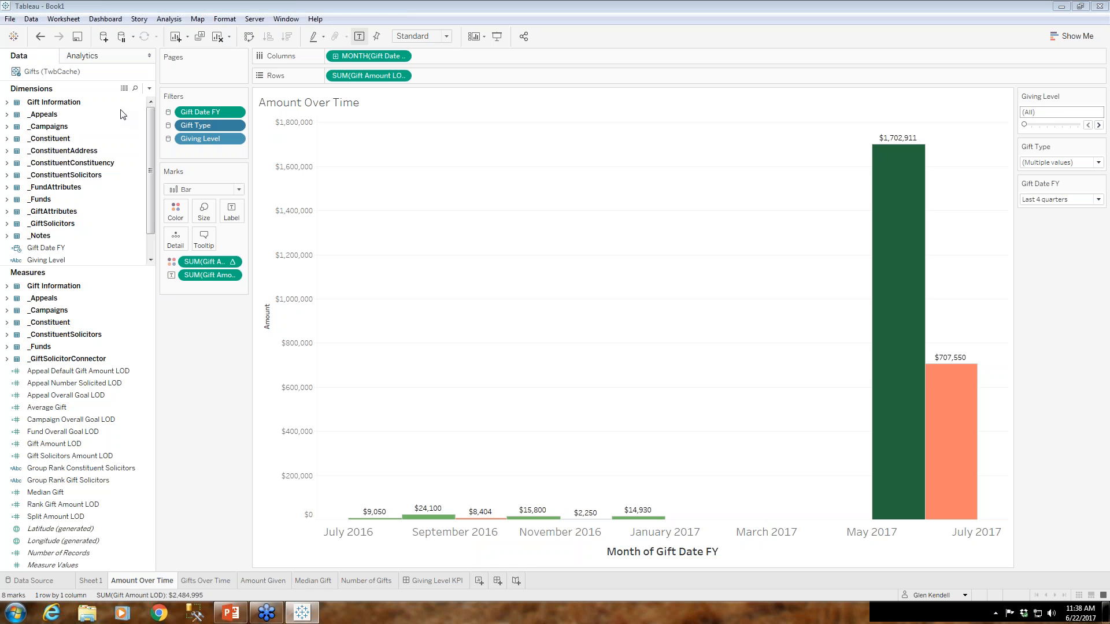
{"action": "left_click", "coordinate": [122, 109]}
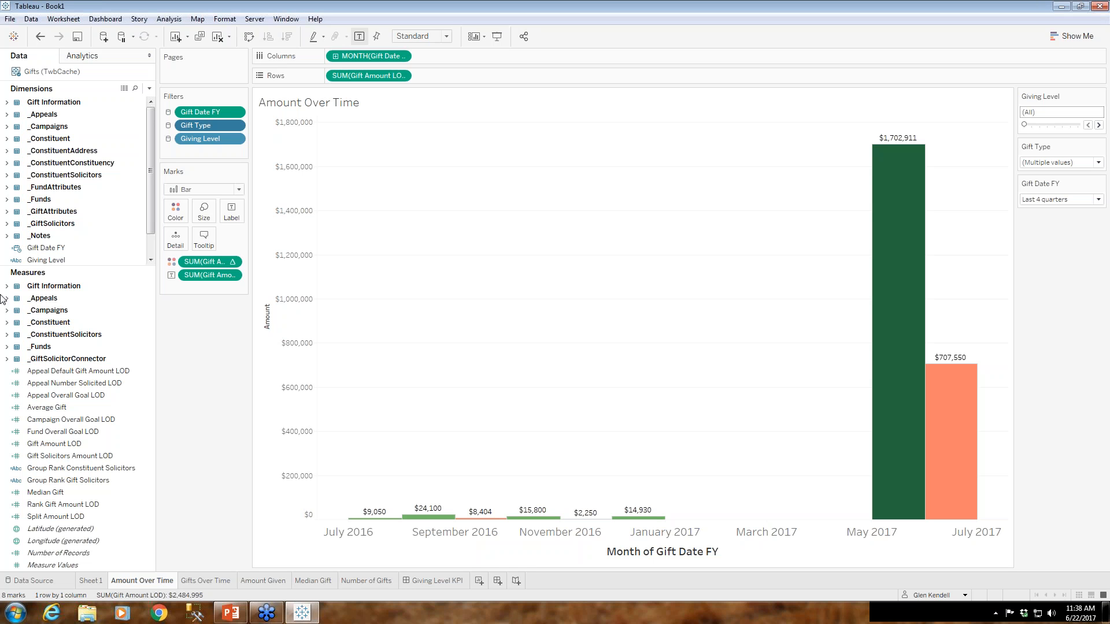